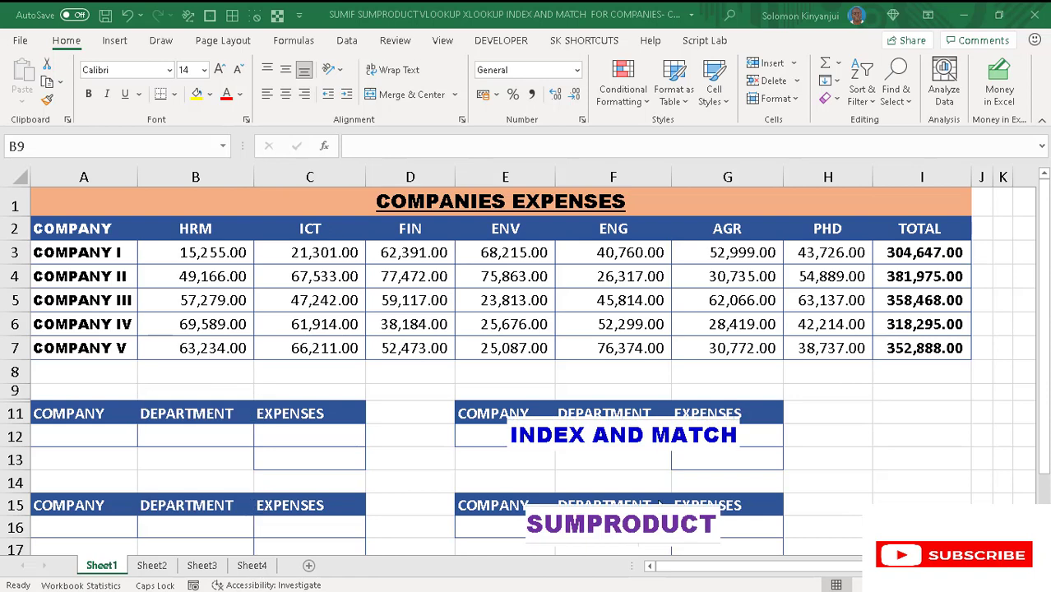
pyautogui.scroll(-1, 524, 370)
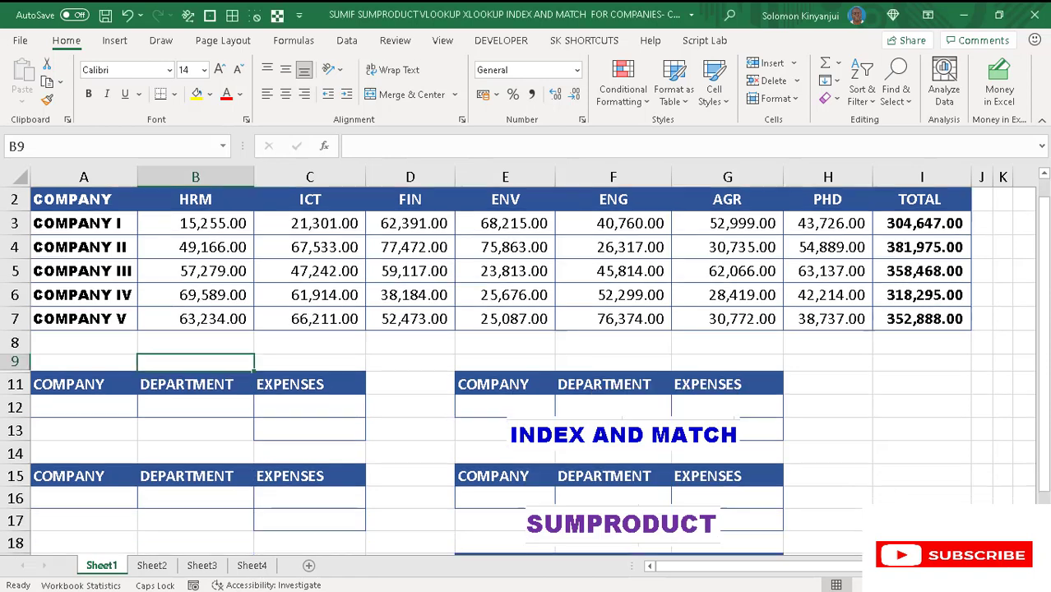
pyautogui.scroll(-1, 745, 507)
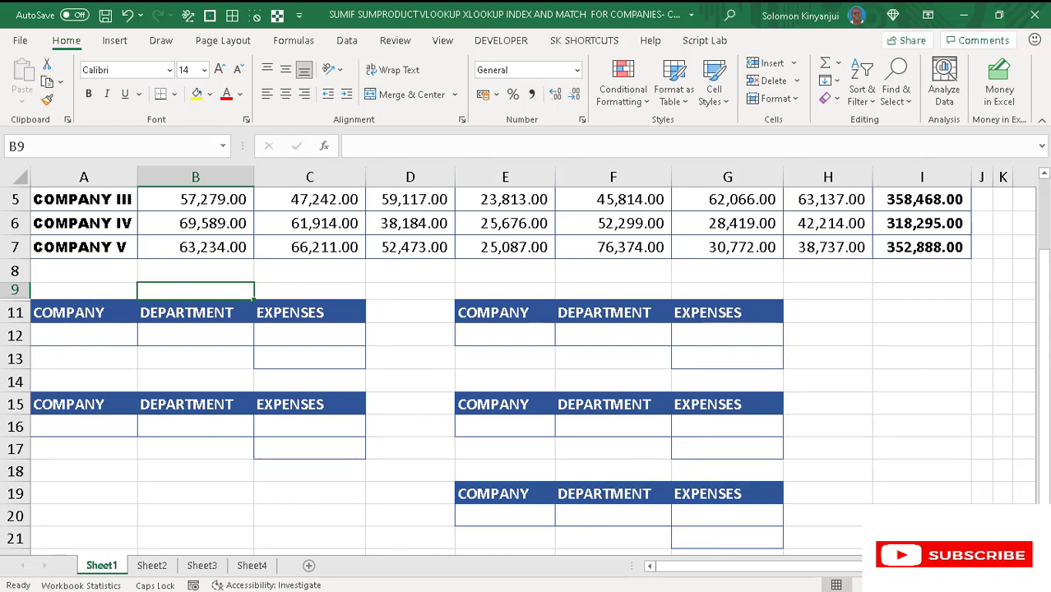
pyautogui.click(1044, 163)
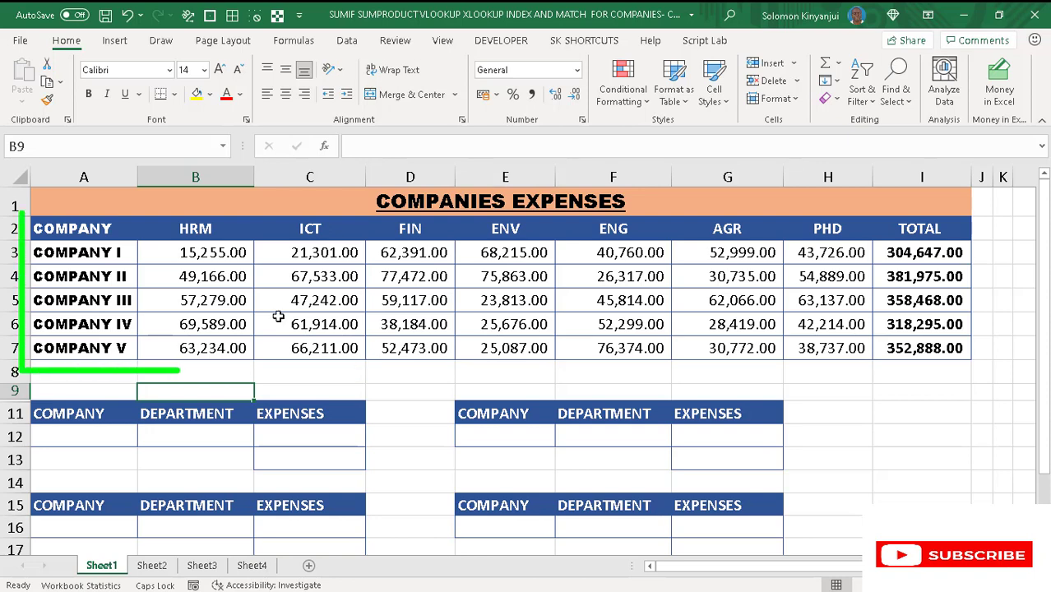
# - Create named ranges for the expenses table A2:I7 from its top row only, and check them in the Name Manager
pyautogui.moveTo(99, 230); pyautogui.dragTo(930, 352)
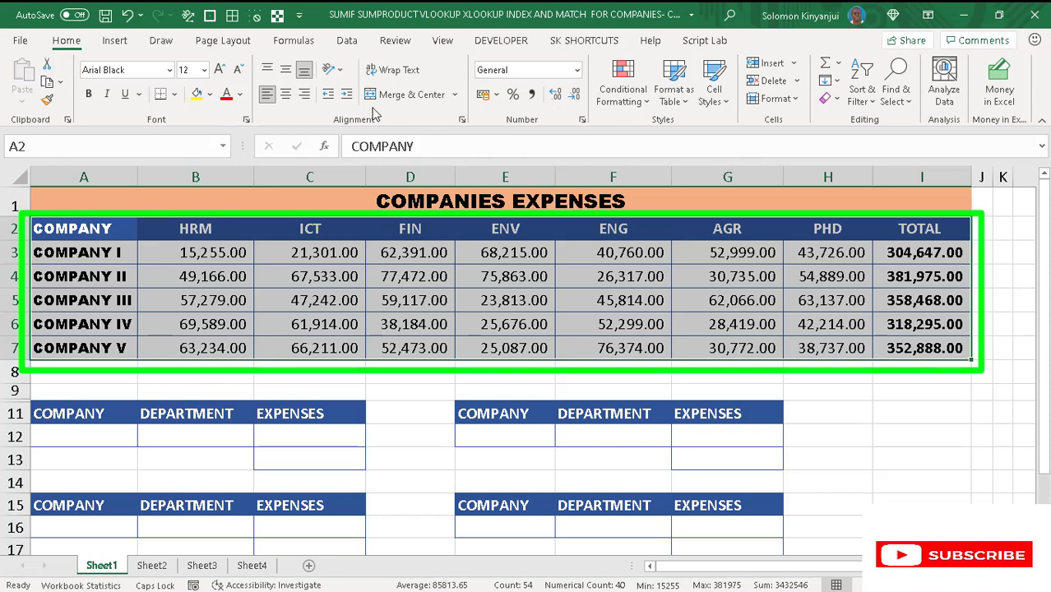
pyautogui.click(298, 47)
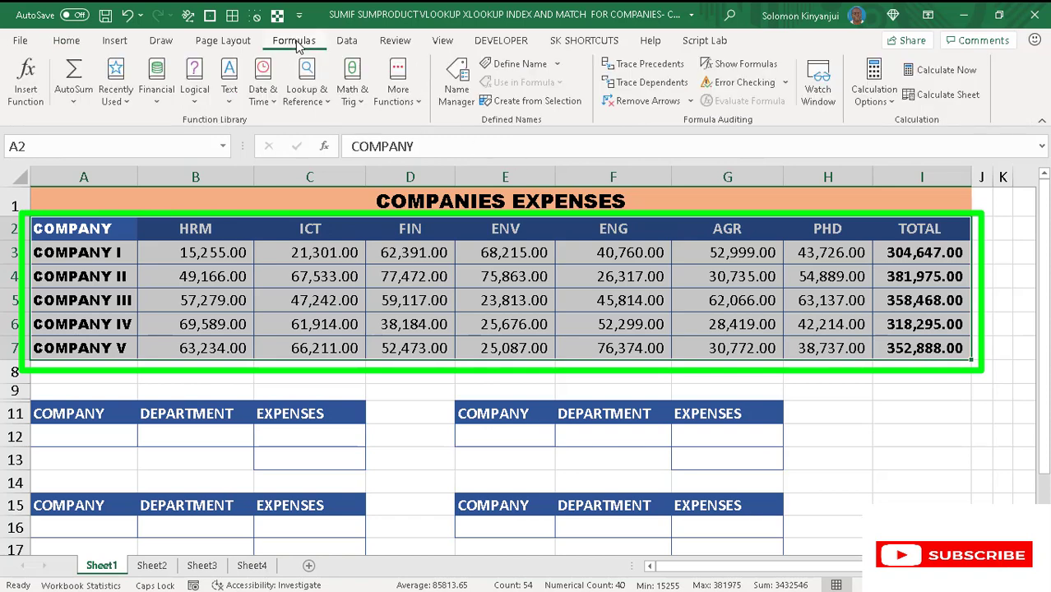
pyautogui.click(523, 107)
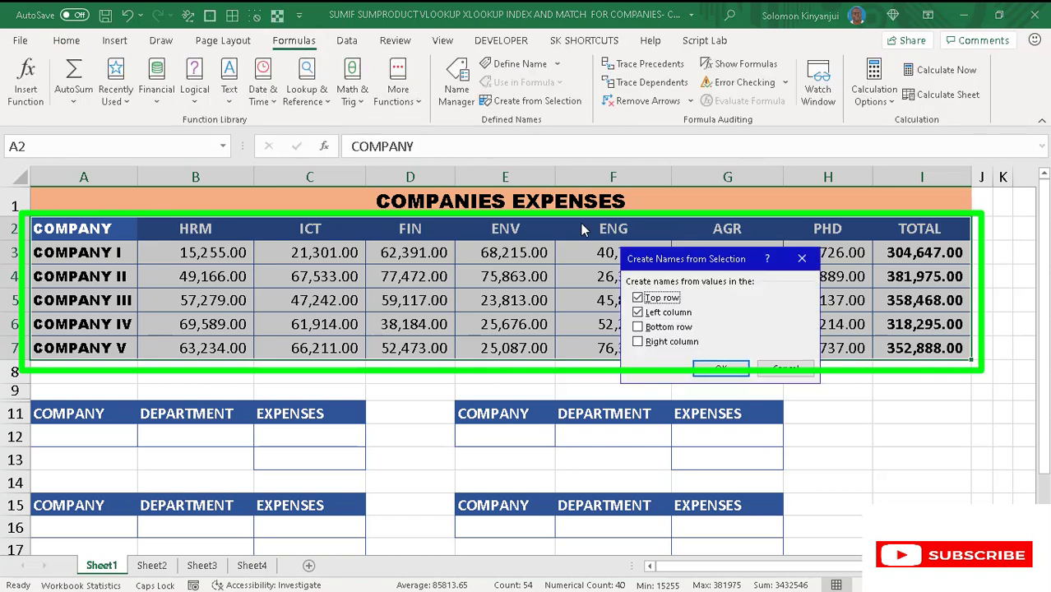
pyautogui.click(646, 314)
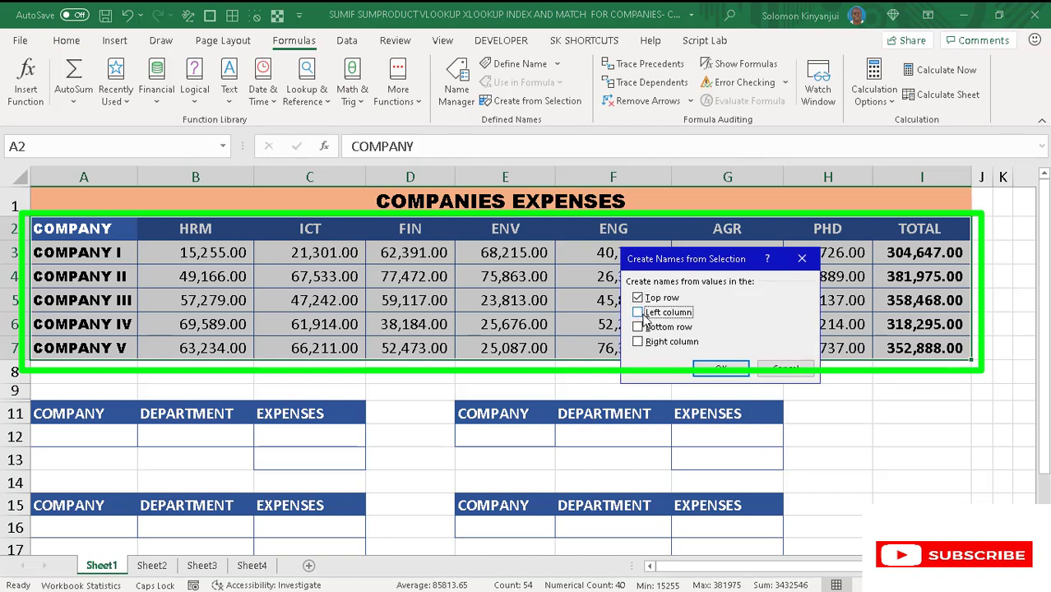
pyautogui.click(720, 370)
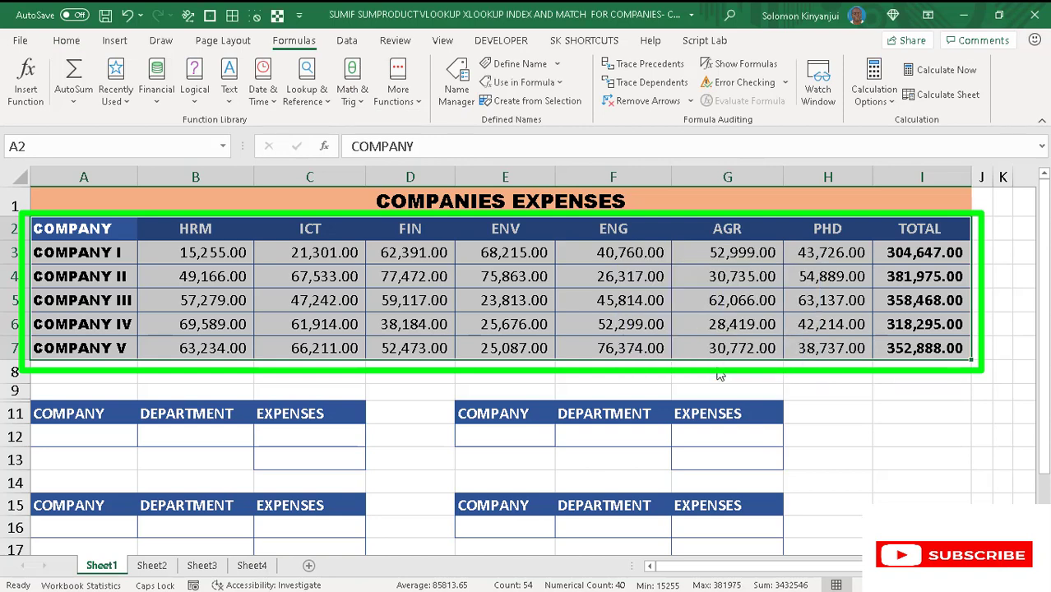
pyautogui.hotkey('ctrl', 'F3')
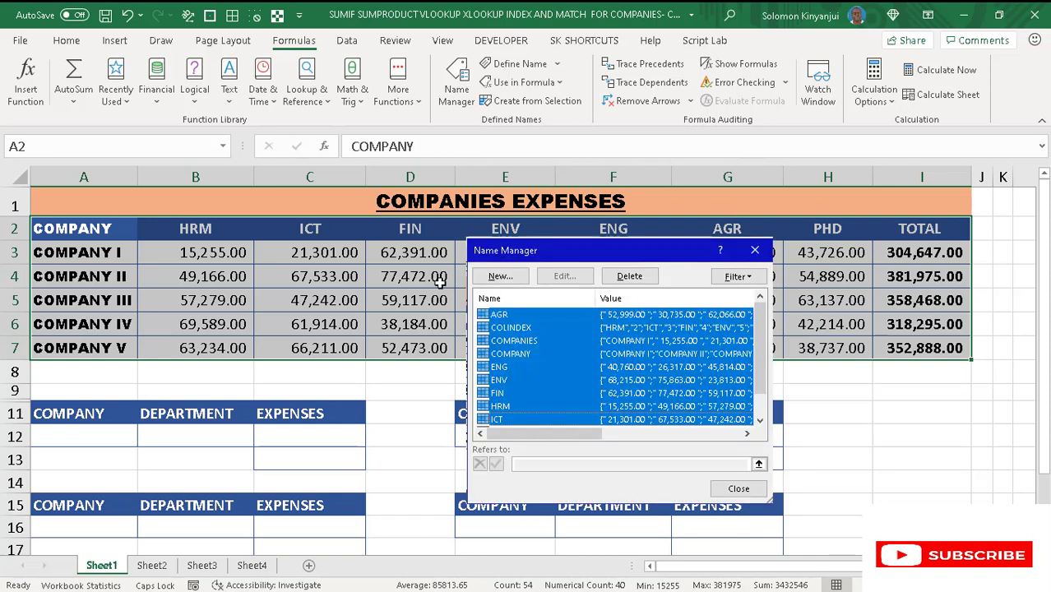
pyautogui.press('Escape')
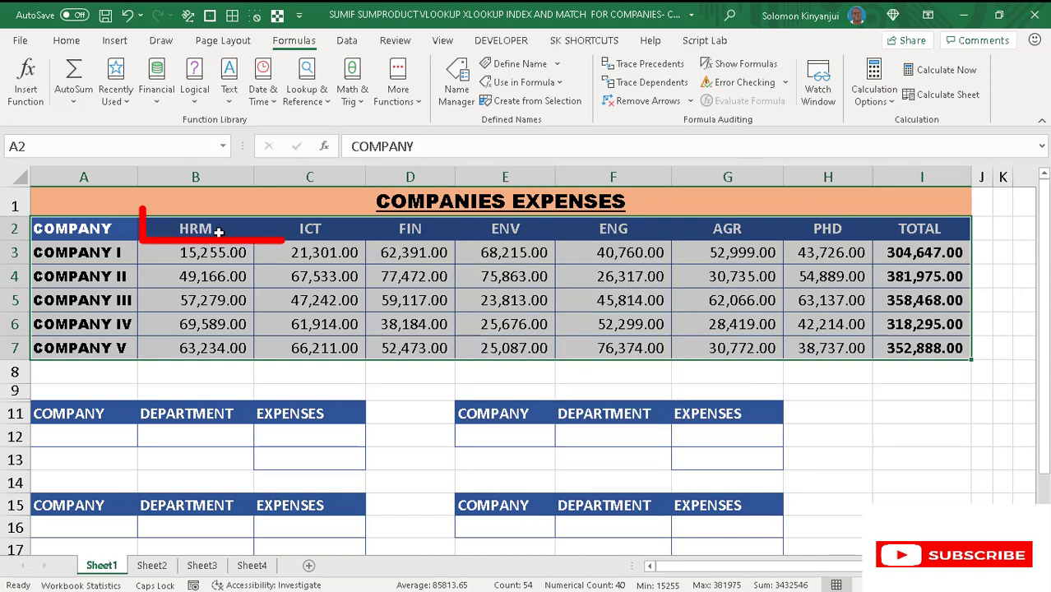
# - Name the department header range B2:H2, from HRM to PHD, as DEPARTMENTS
pyautogui.moveTo(186, 231); pyautogui.dragTo(821, 230)
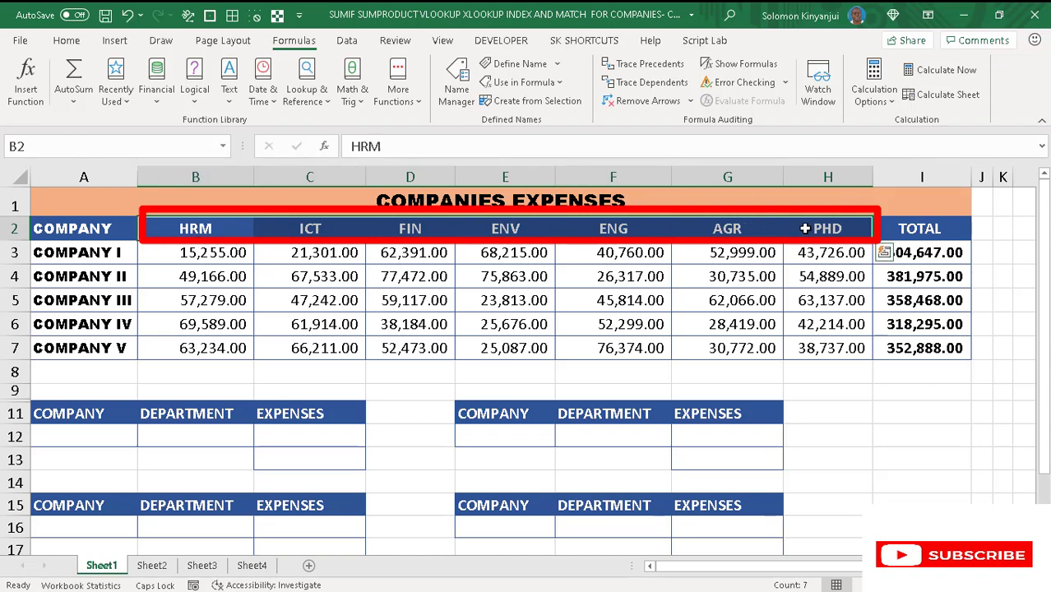
pyautogui.click(30, 144)
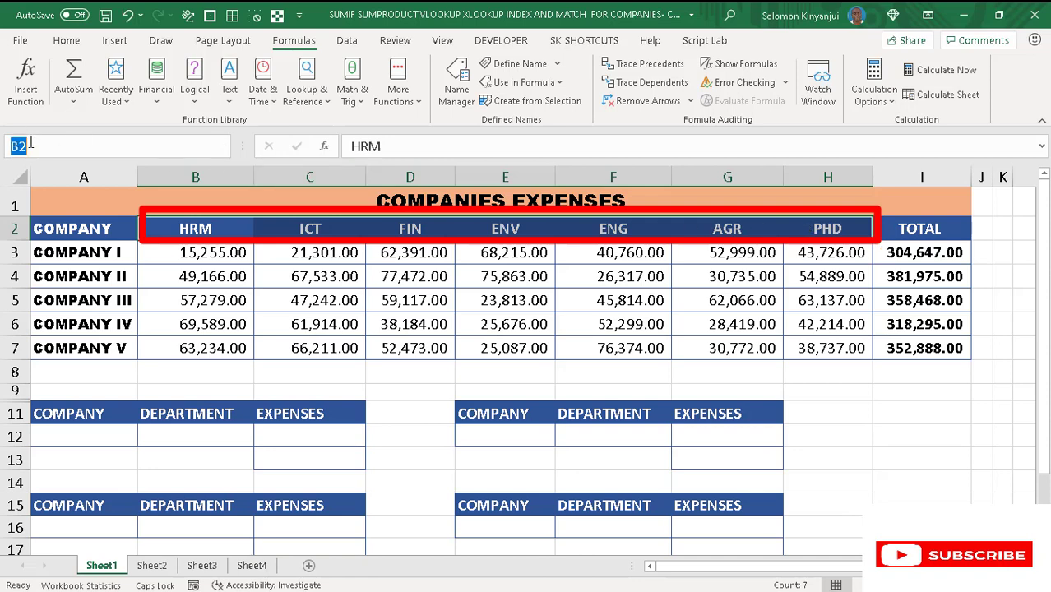
pyautogui.write('DEPARTMENT')
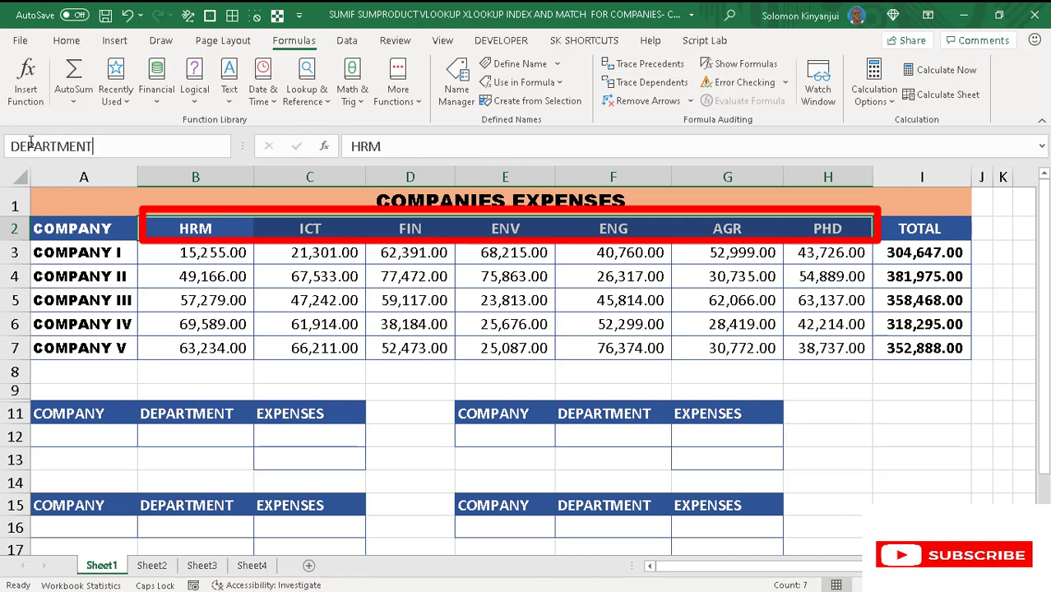
pyautogui.write('S')
pyautogui.press('Return')
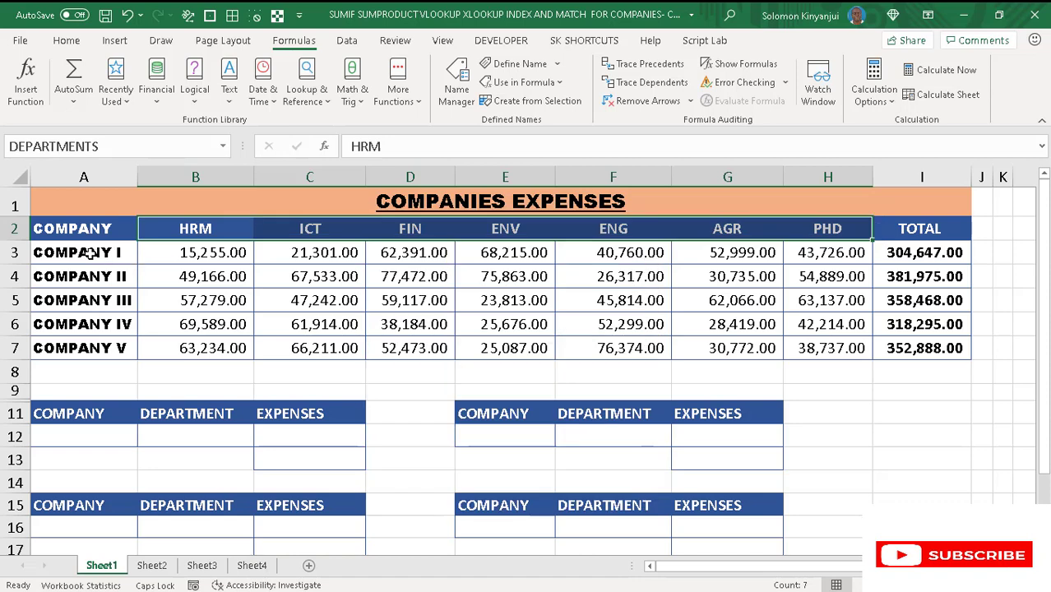
# - Name the company data range A3:I7, including the totals, as COMPANIES
pyautogui.moveTo(90, 254)
pyautogui.mouseDown()
pyautogui.moveTo(176, 359)
pyautogui.moveTo(448, 345)
pyautogui.moveTo(704, 311)
pyautogui.moveTo(919, 349)
pyautogui.mouseUp()
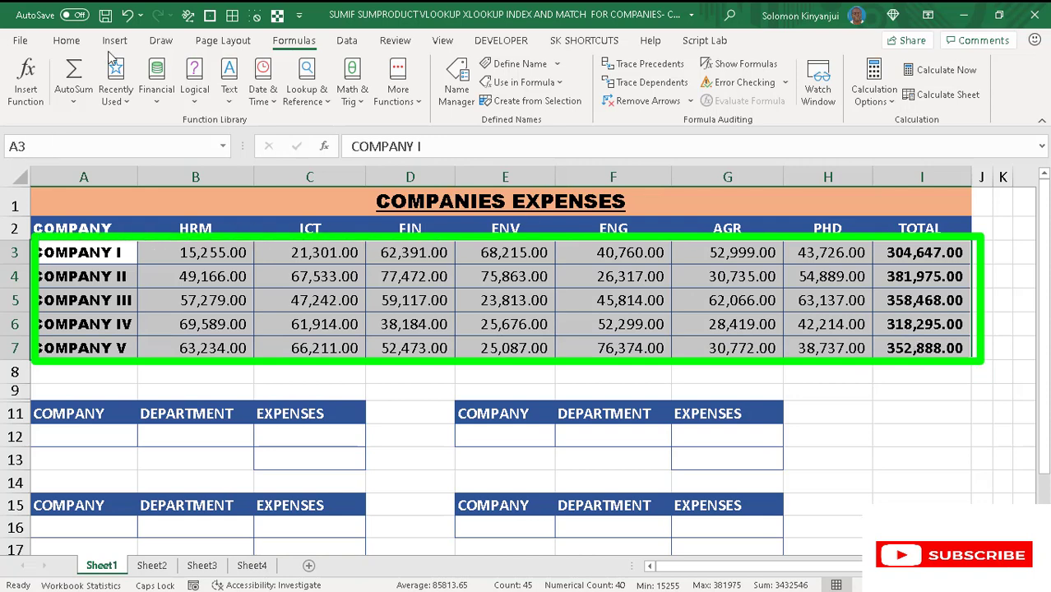
pyautogui.click(36, 146)
pyautogui.write('COMPANIES')
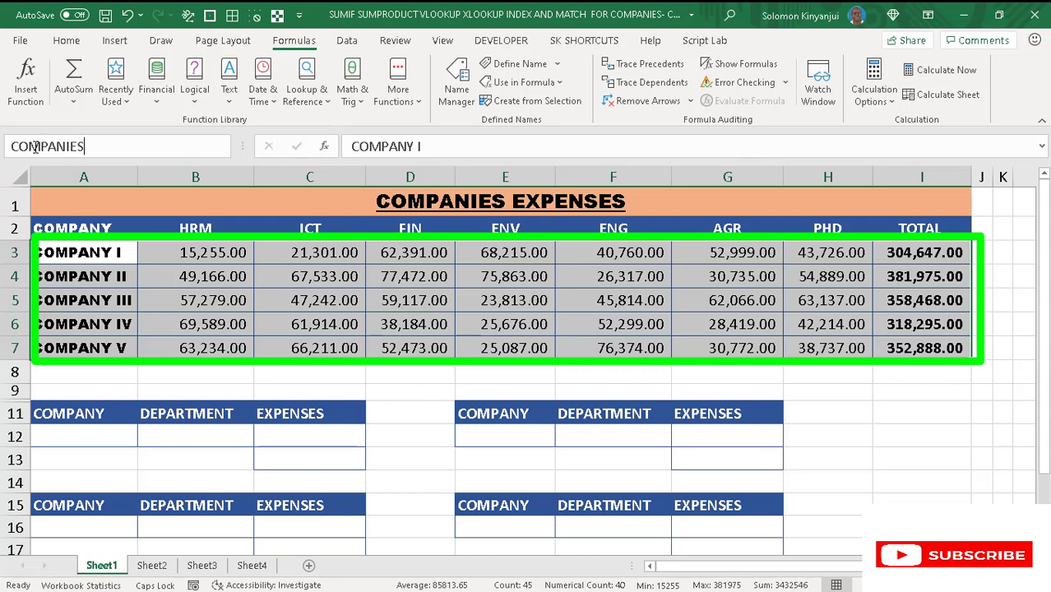
pyautogui.press('Return')
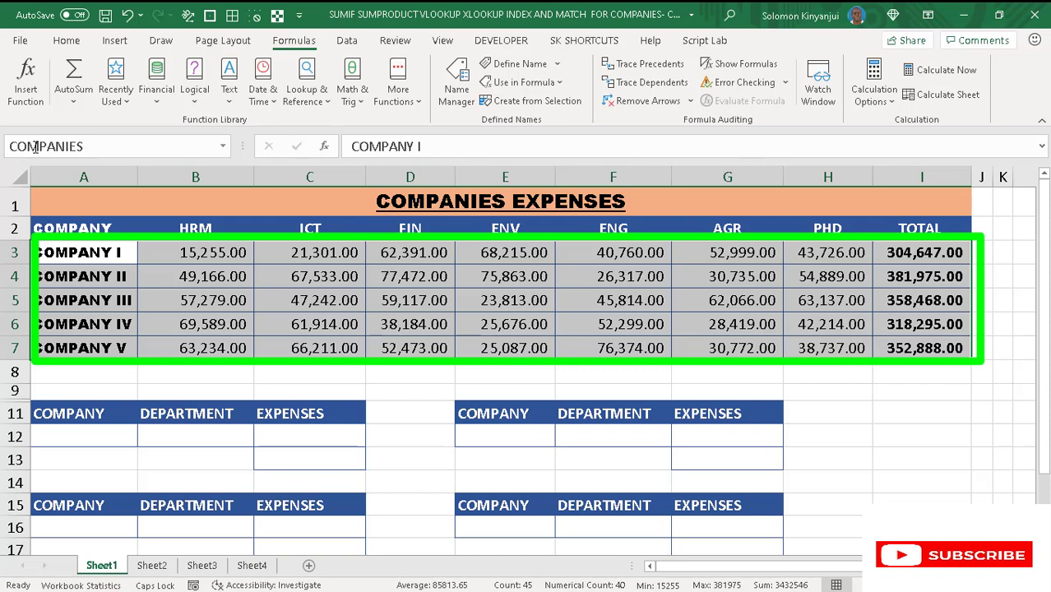
# - Add a list data validation sourced from the name COMPANY to cell A12 and choose COMPANY III from it
pyautogui.click(90, 438)
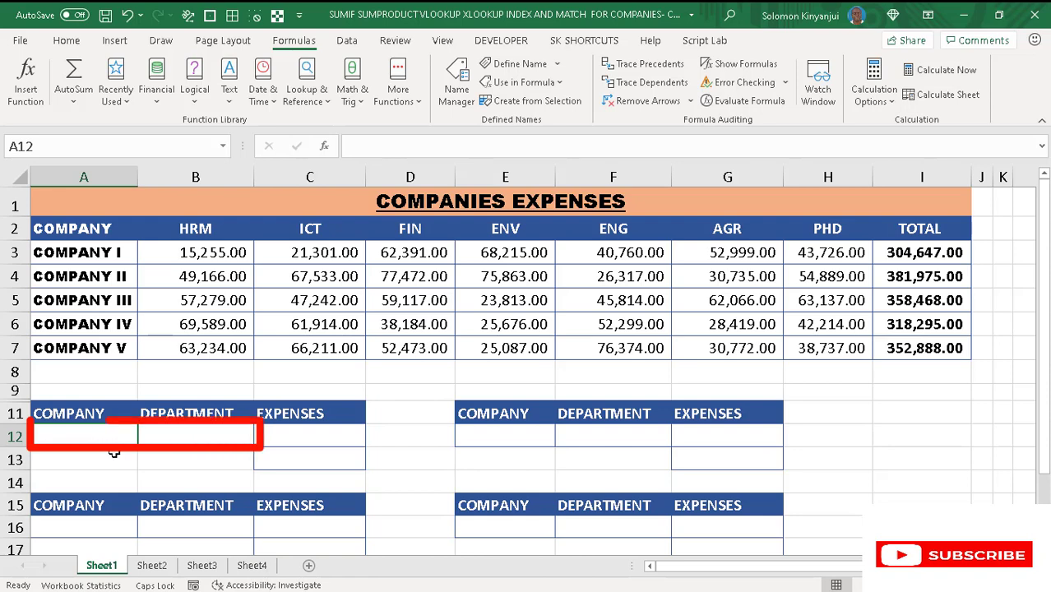
pyautogui.click(186, 436)
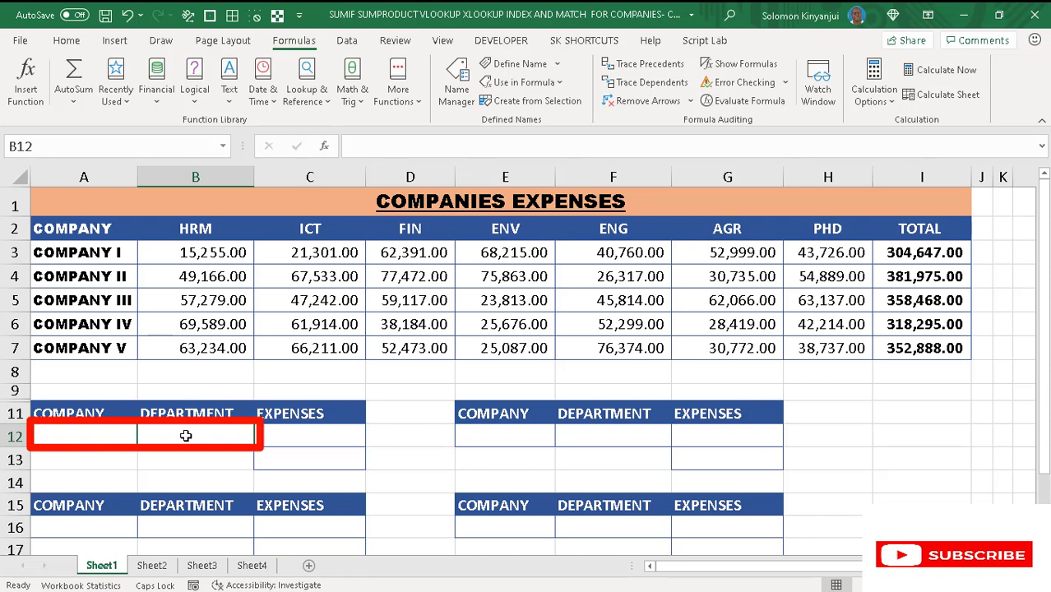
pyautogui.click(89, 434)
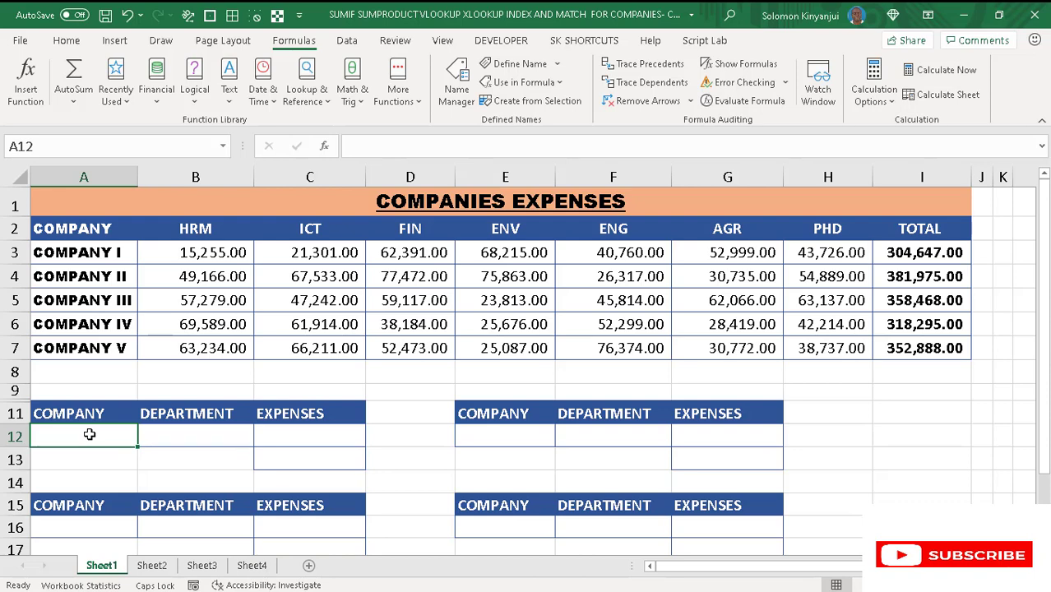
pyautogui.hotkey('alt', 'd')
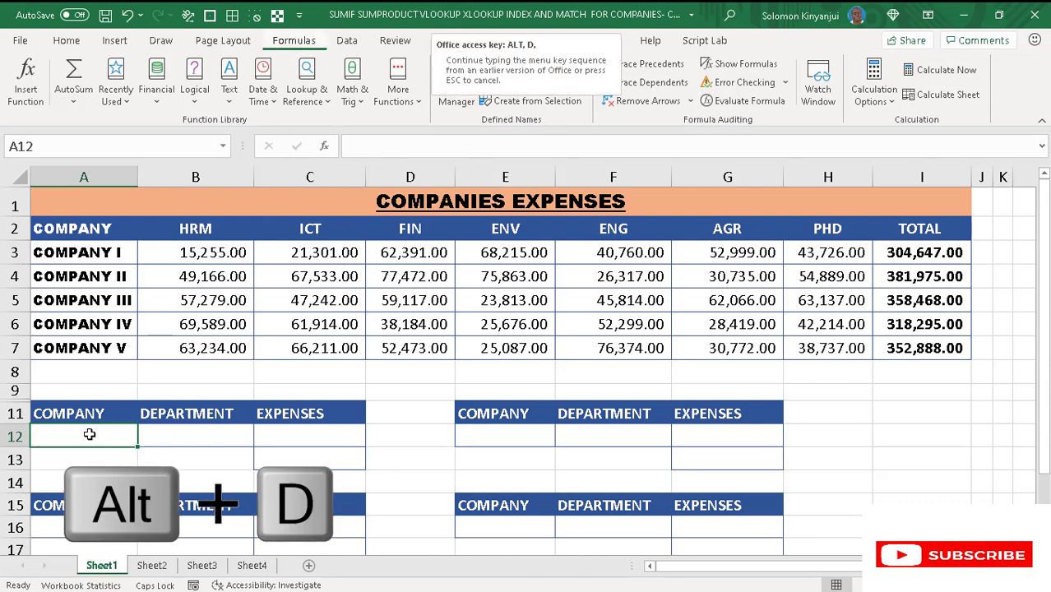
pyautogui.press('l')
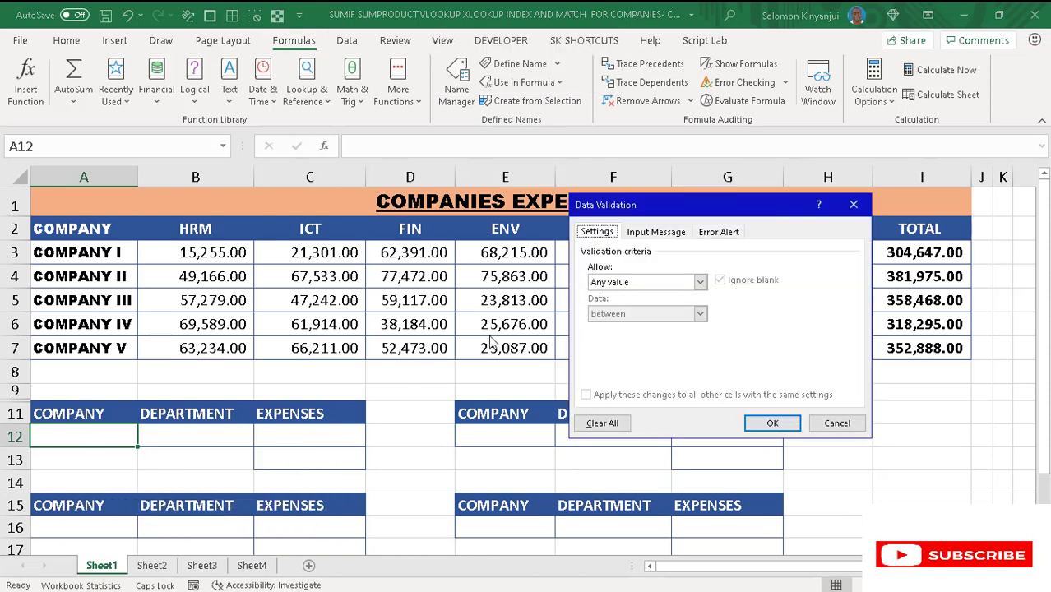
pyautogui.press('Tab')
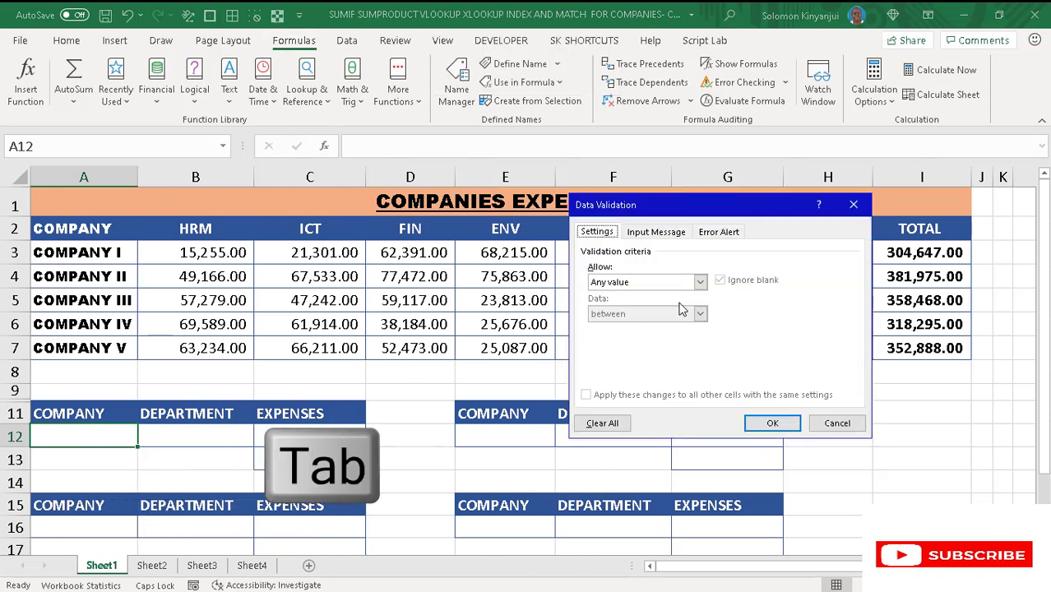
pyautogui.press('l')
pyautogui.press('Tab')
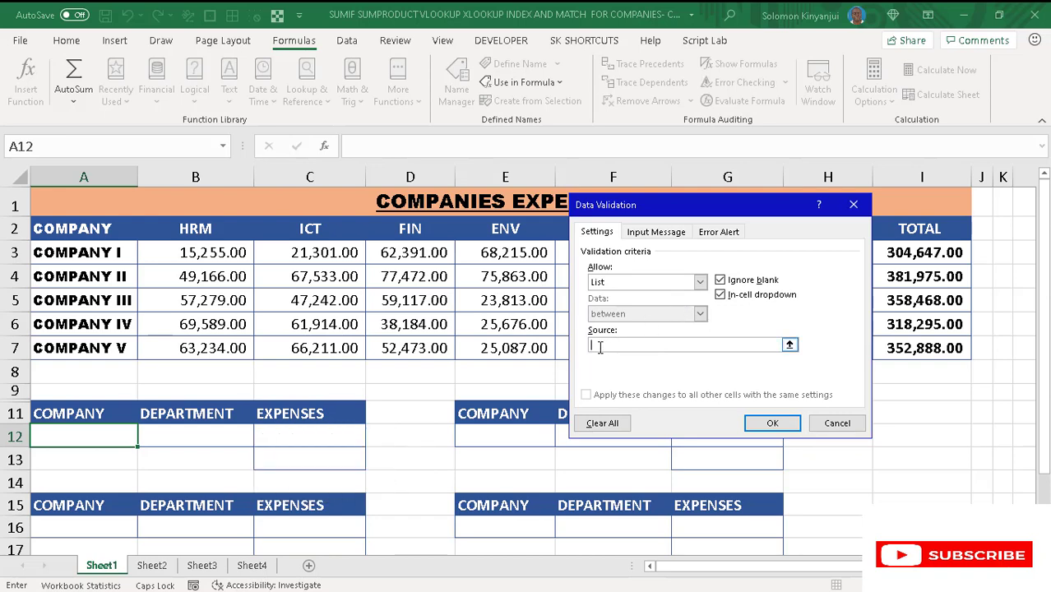
pyautogui.press('F3')
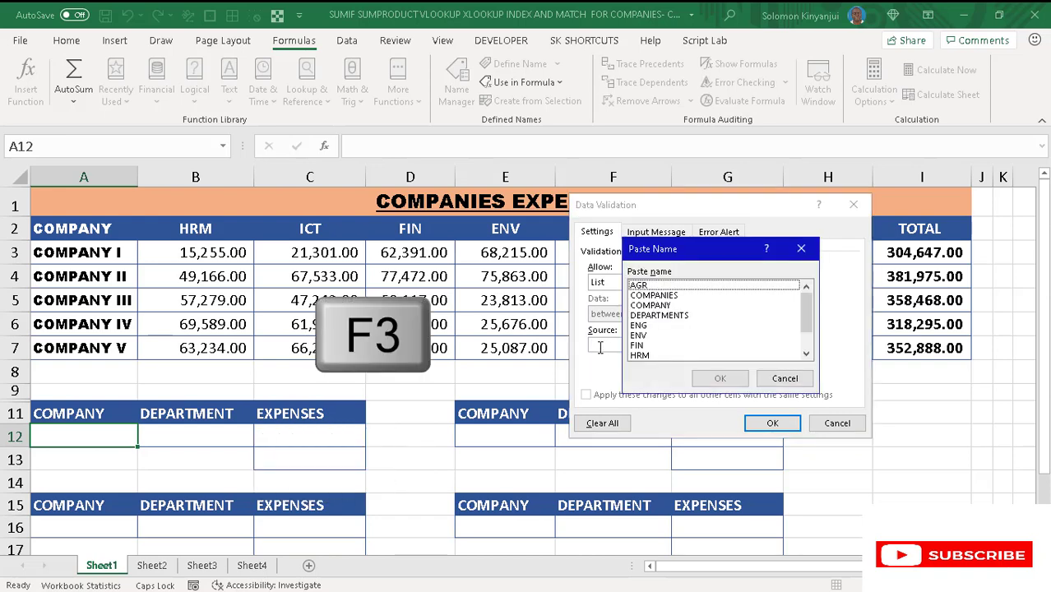
pyautogui.click(663, 306)
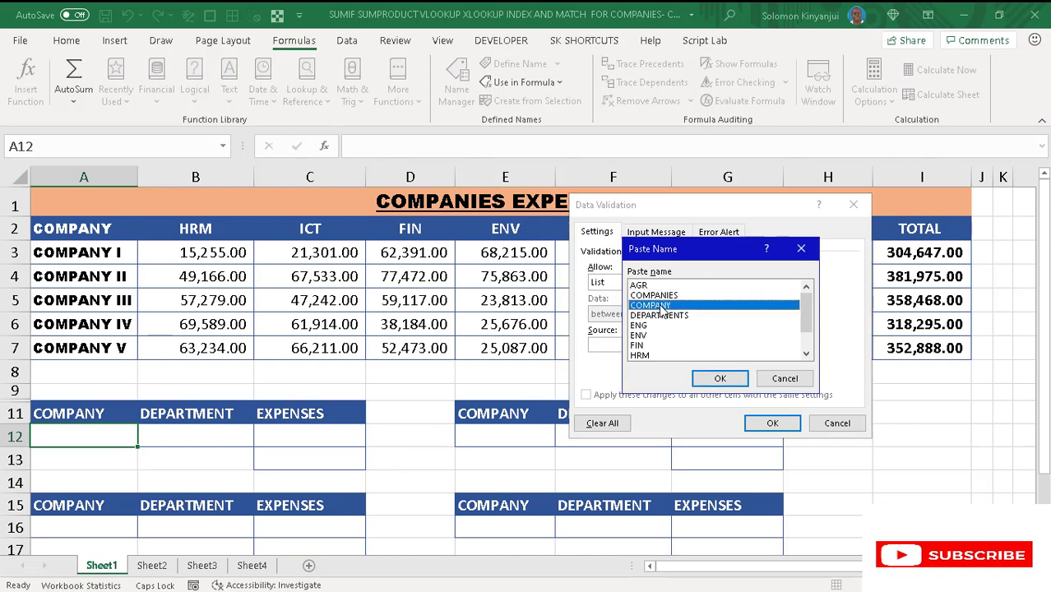
pyautogui.click(720, 380)
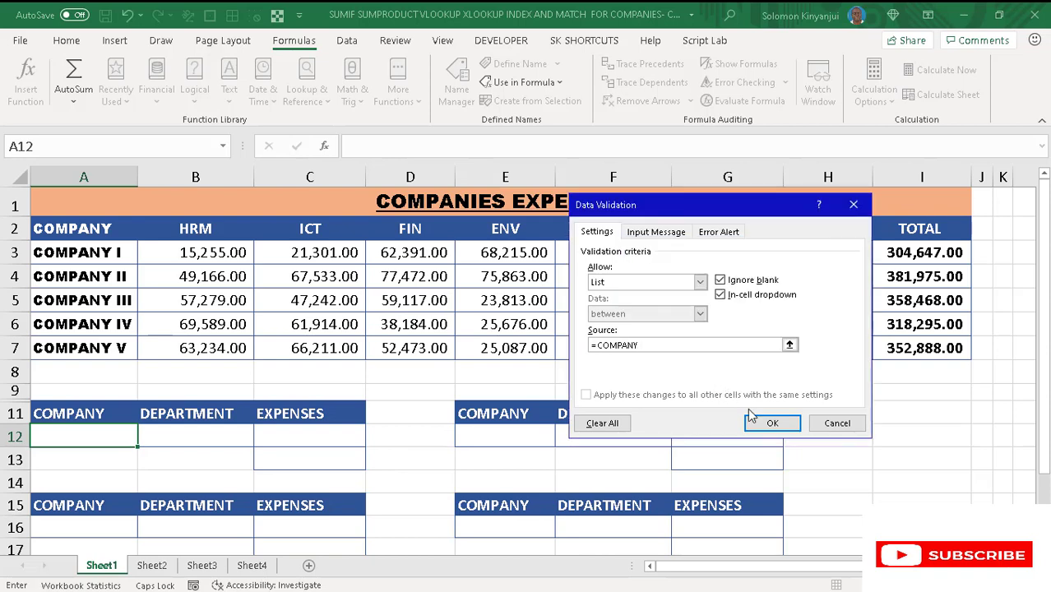
pyautogui.click(771, 423)
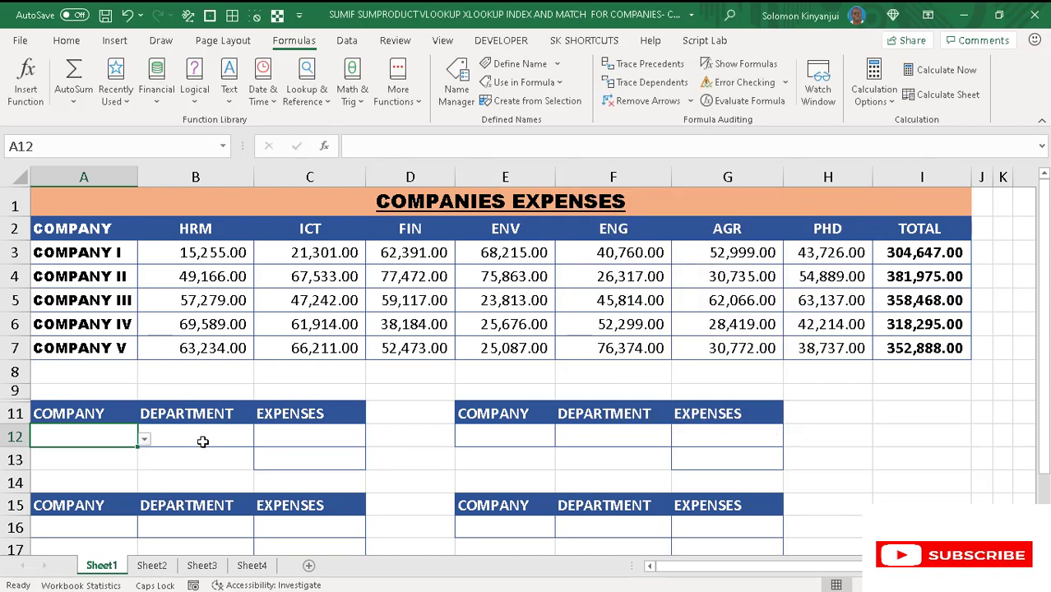
pyautogui.click(144, 439)
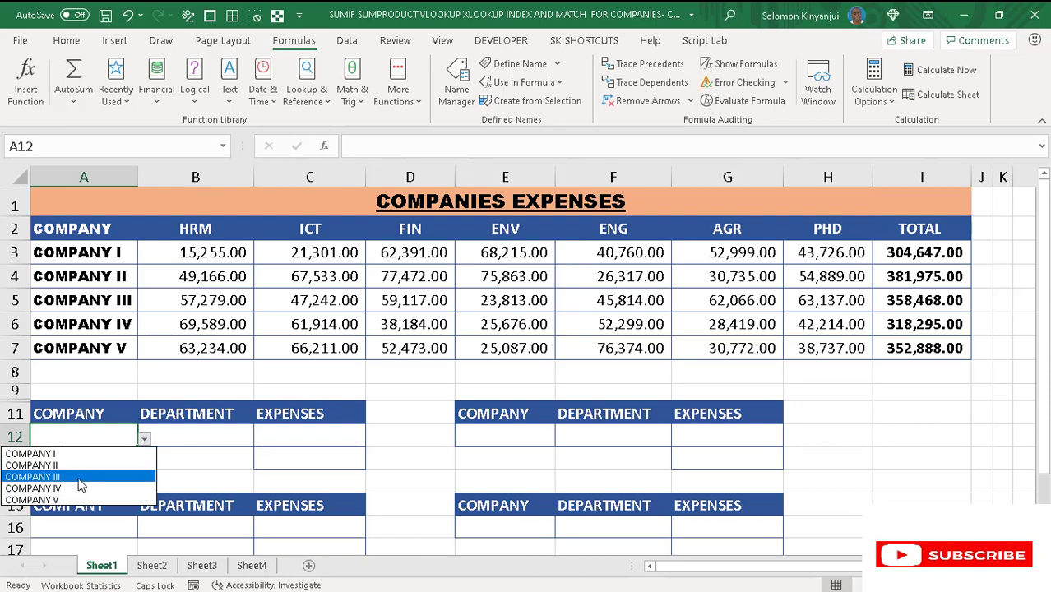
pyautogui.click(80, 479)
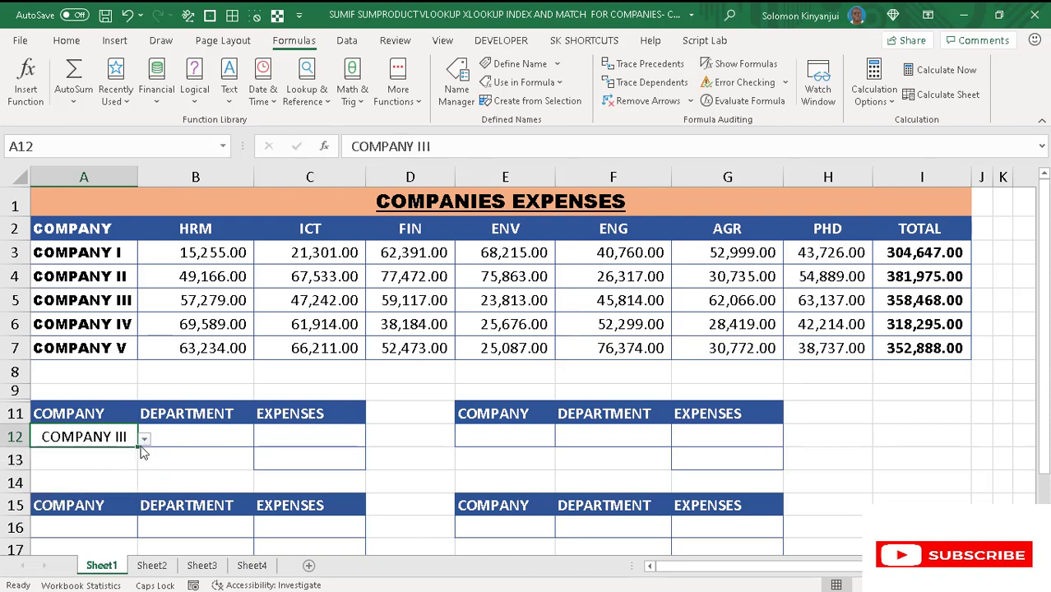
# - Add a list data validation sourced from the name DEPARTMENTS to cell B12 and check its dropdown entries
pyautogui.click(197, 438)
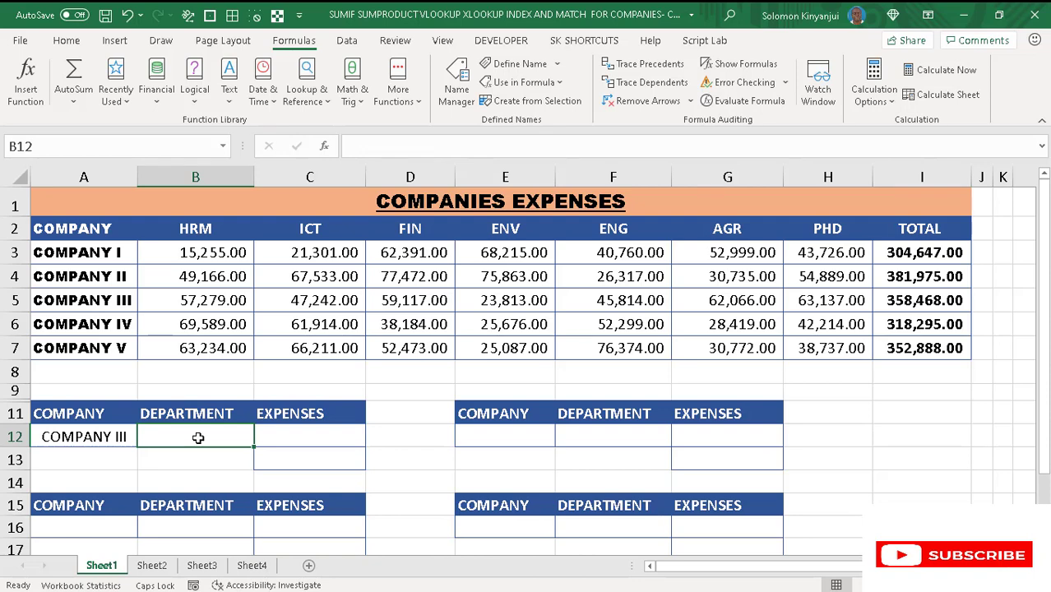
pyautogui.hotkey('alt', 'd')
pyautogui.press('l')
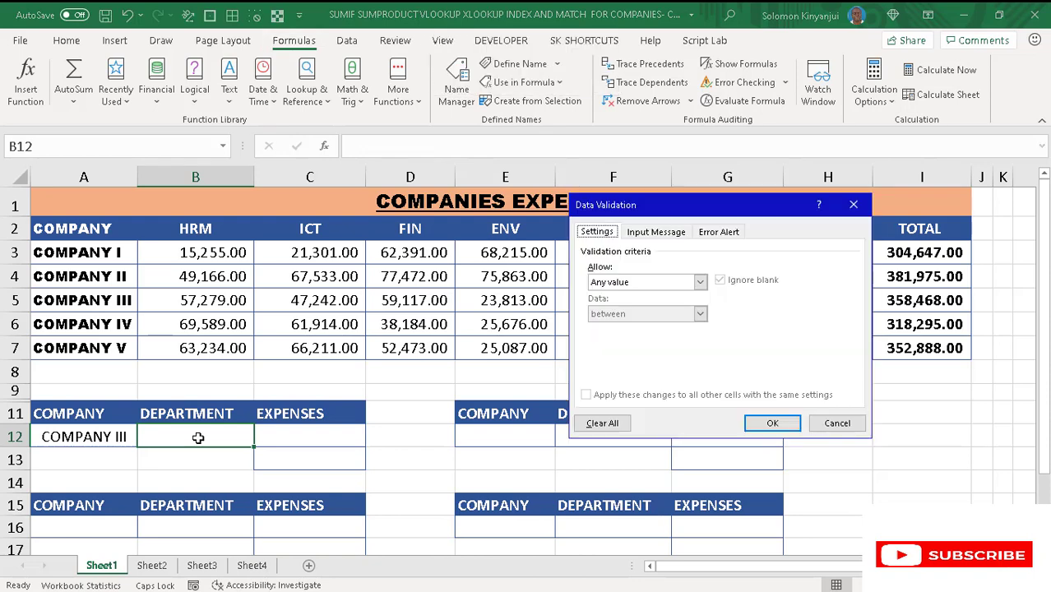
pyautogui.press('Tab')
pyautogui.press('l')
pyautogui.press('Tab')
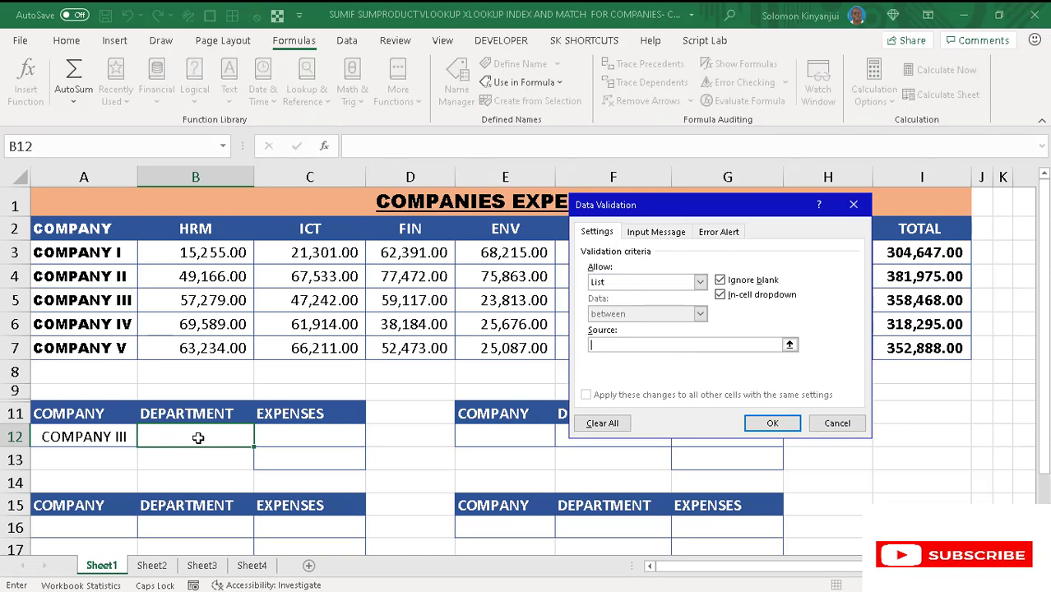
pyautogui.press('F3')
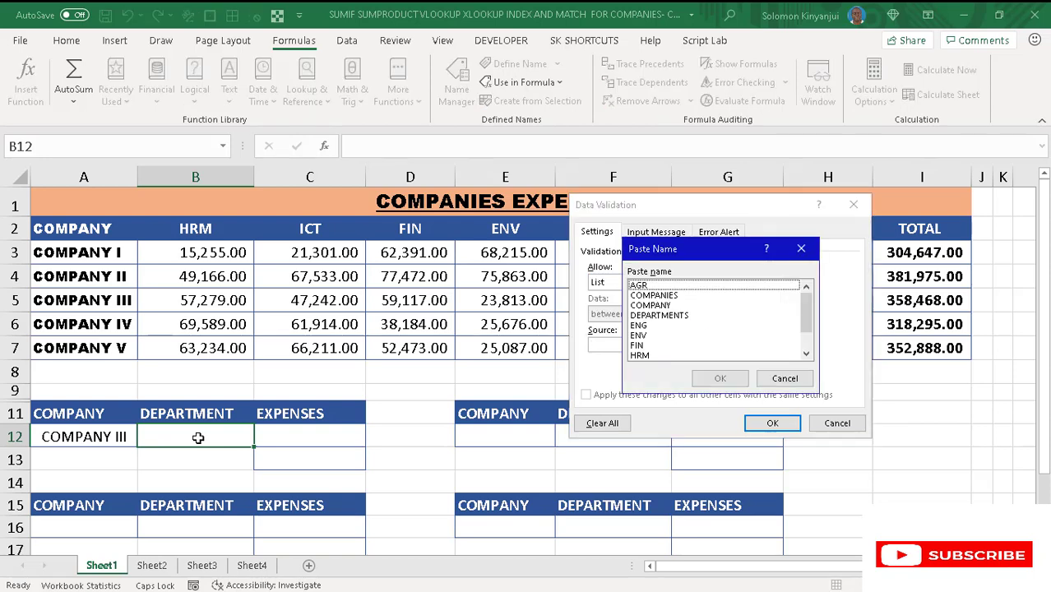
pyautogui.click(655, 319)
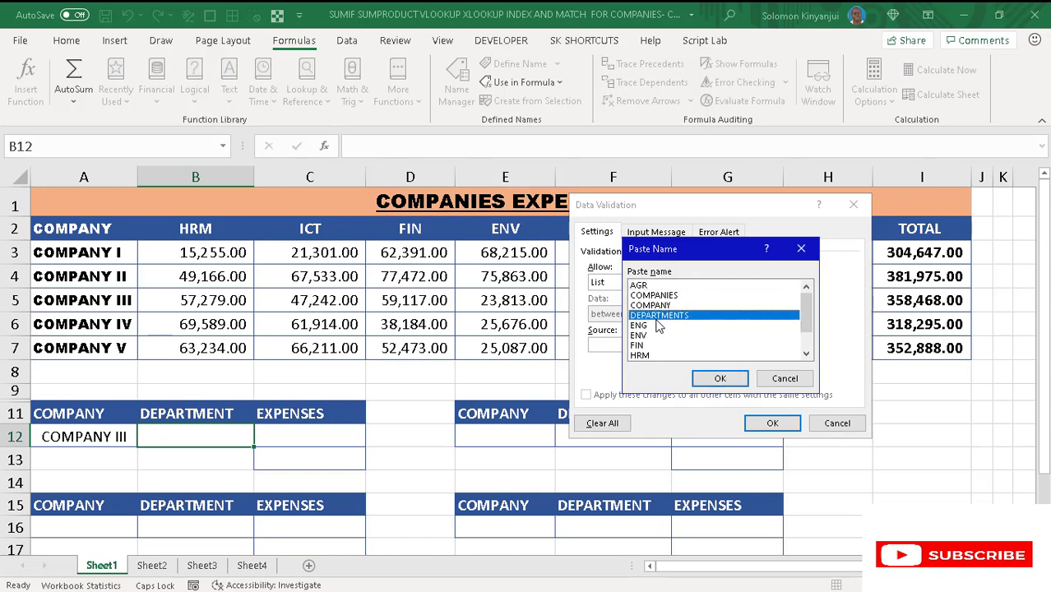
pyautogui.click(714, 379)
pyautogui.click(773, 423)
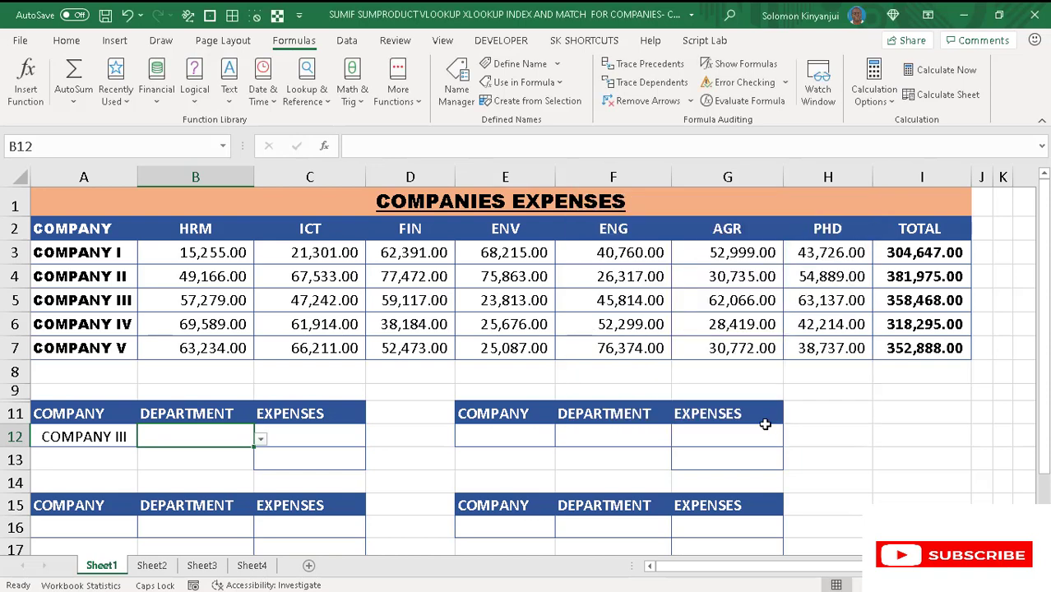
pyautogui.click(260, 440)
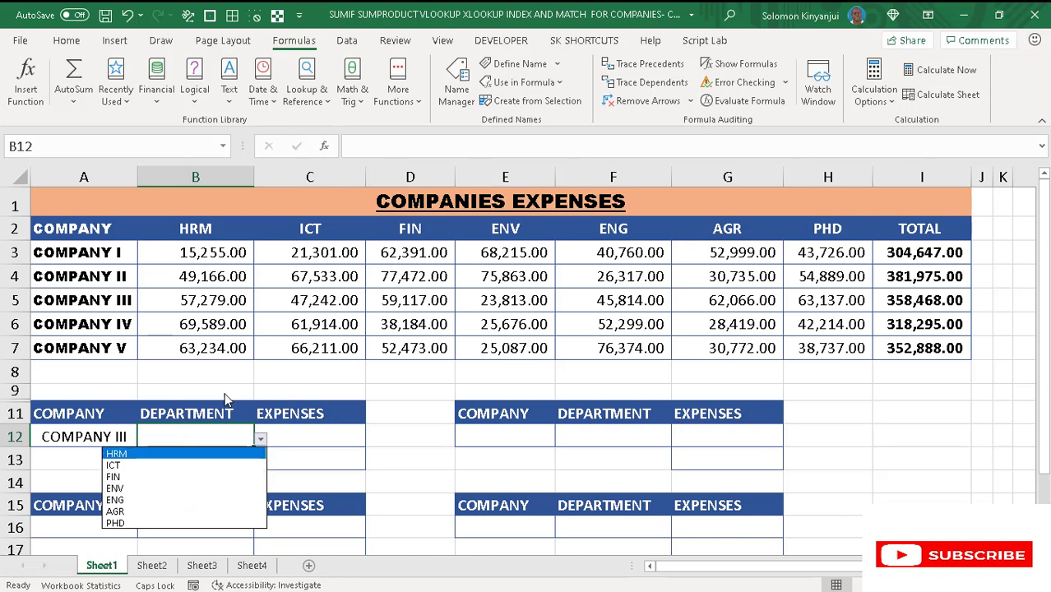
pyautogui.click(401, 411)
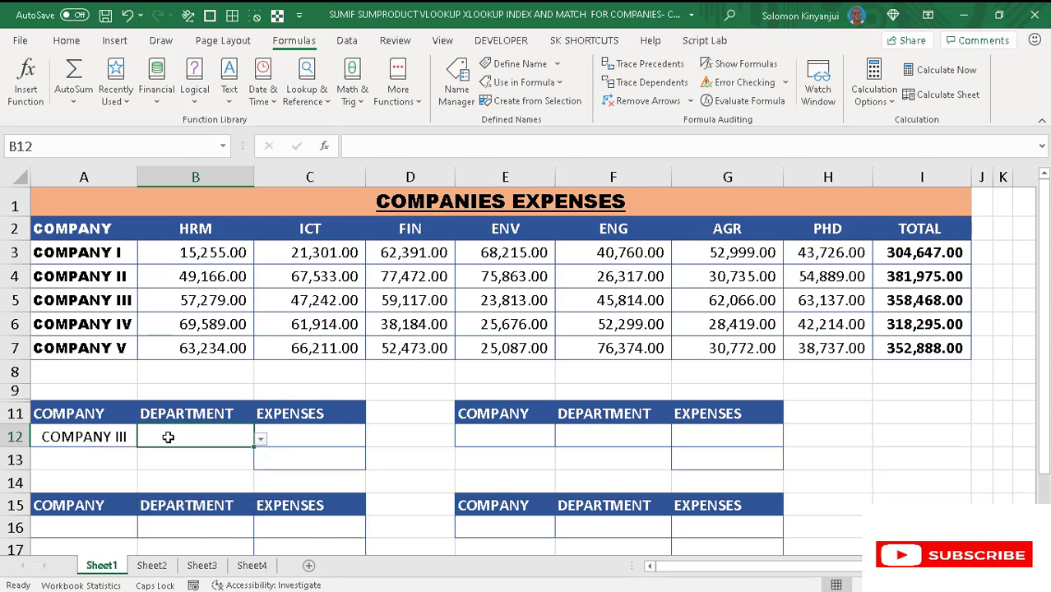
# - Copy the company and department dropdown cells A12:B12 into the other lookup tables at A16, E12, E16 and E20
pyautogui.moveTo(106, 438); pyautogui.dragTo(193, 435)
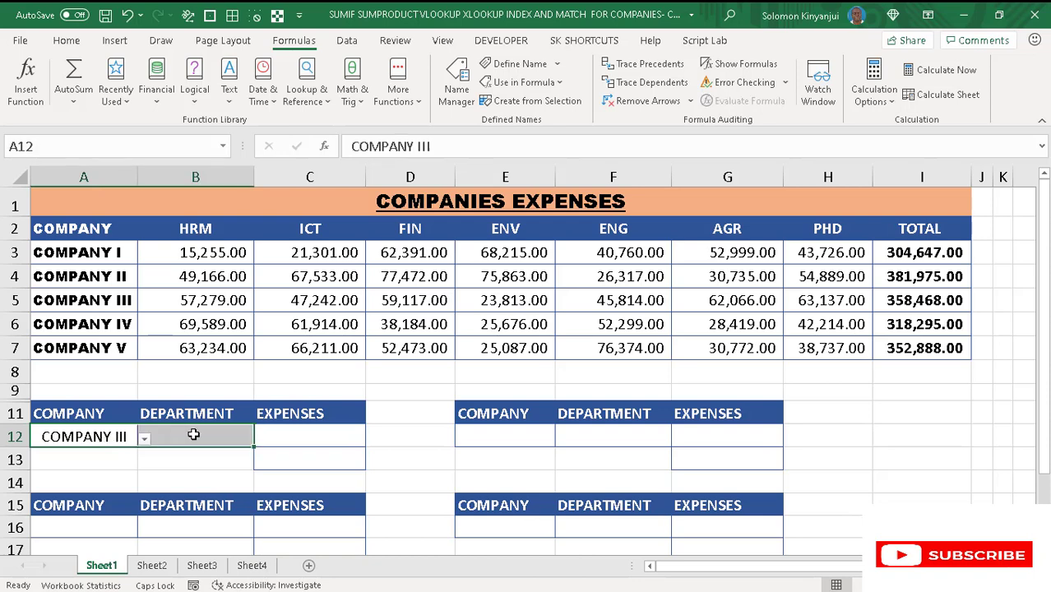
pyautogui.hotkey('ctrl', 'c')
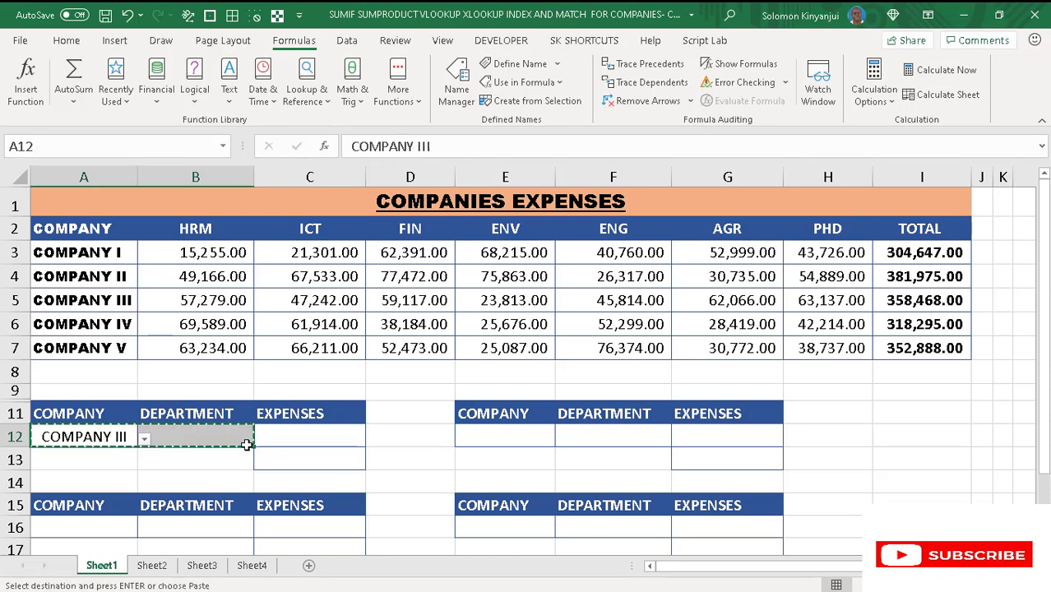
pyautogui.click(113, 522)
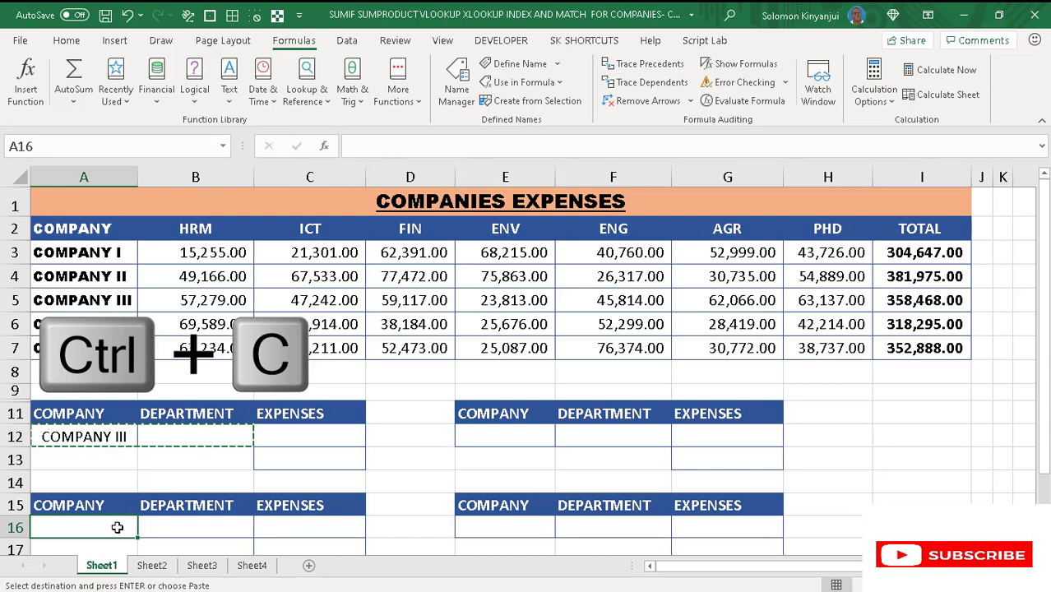
pyautogui.keyDown('ctrl'); pyautogui.click(493, 435); pyautogui.keyUp('ctrl')
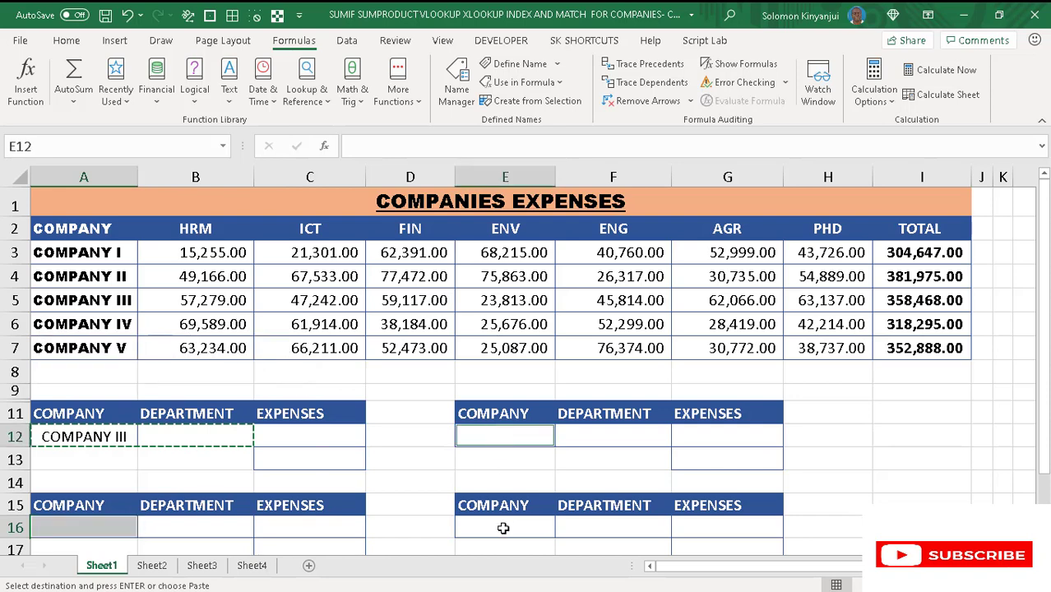
pyautogui.keyDown('ctrl'); pyautogui.click(530, 526); pyautogui.keyUp('ctrl')
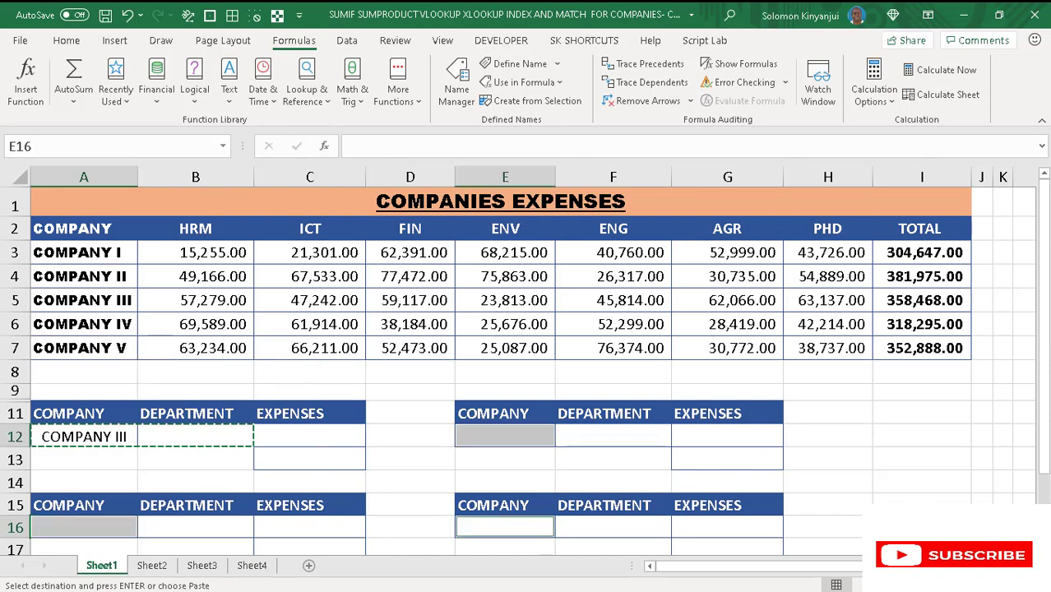
pyautogui.scroll(-2, 524, 368)
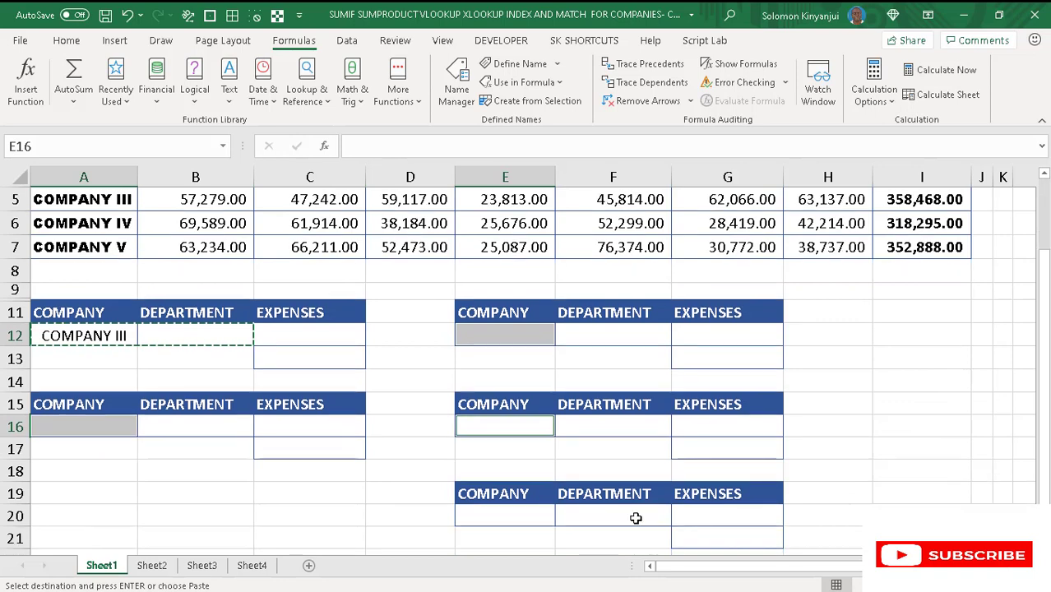
pyautogui.click(518, 516)
pyautogui.hotkey('ctrl', 'v')
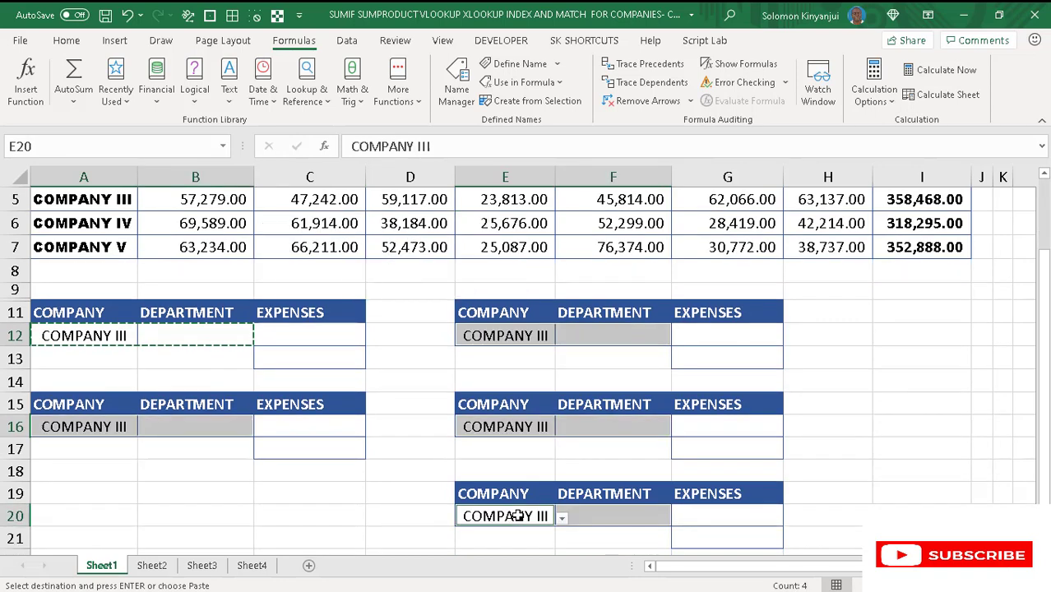
# - Choose ENV from the department dropdowns in cells F12 and B12
pyautogui.click(594, 335)
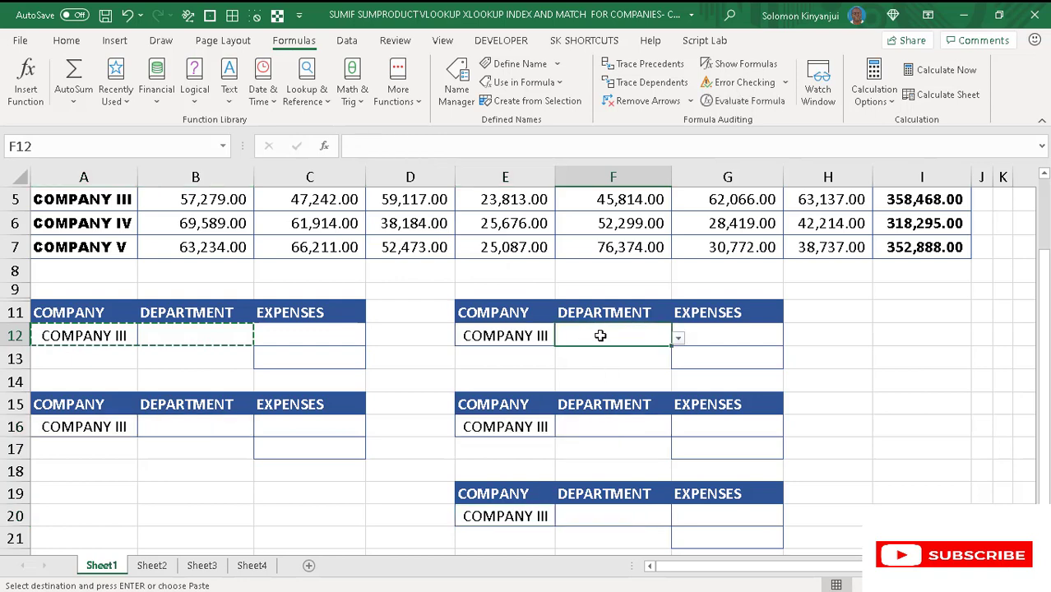
pyautogui.click(678, 338)
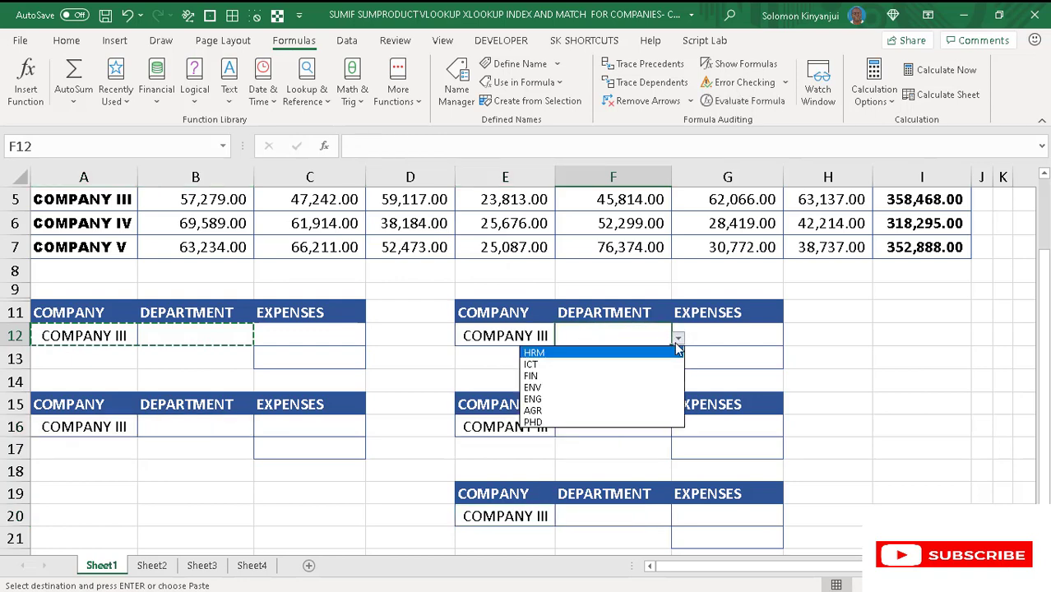
pyautogui.click(580, 387)
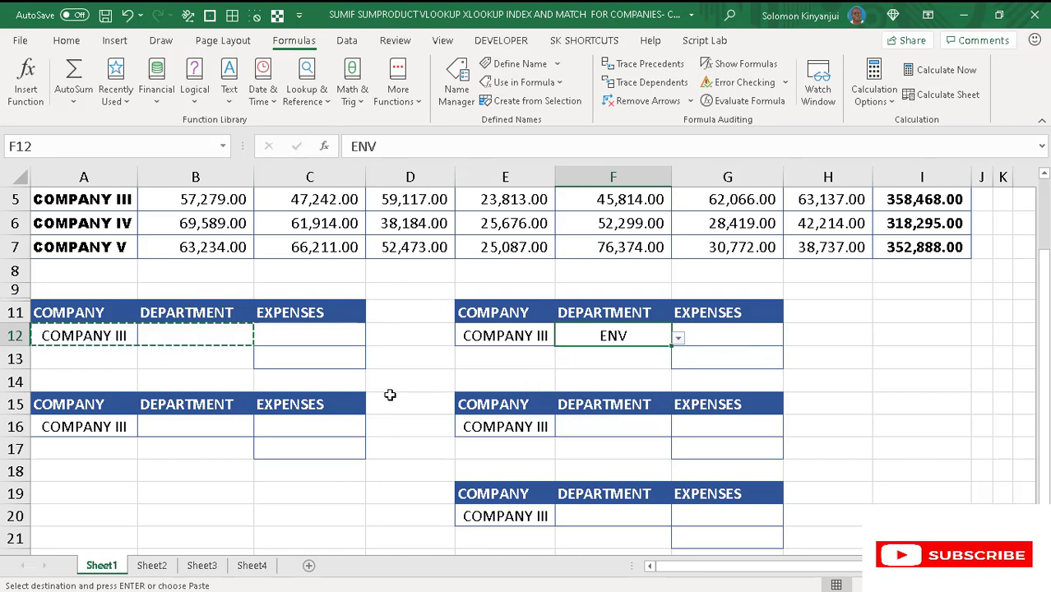
pyautogui.click(210, 335)
pyautogui.press('Escape')
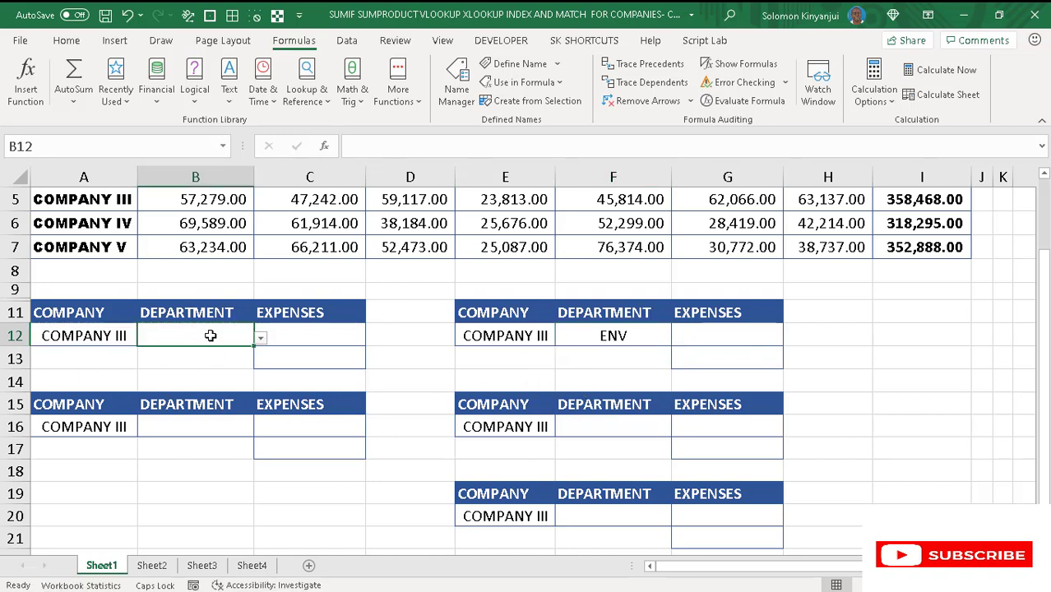
pyautogui.click(259, 338)
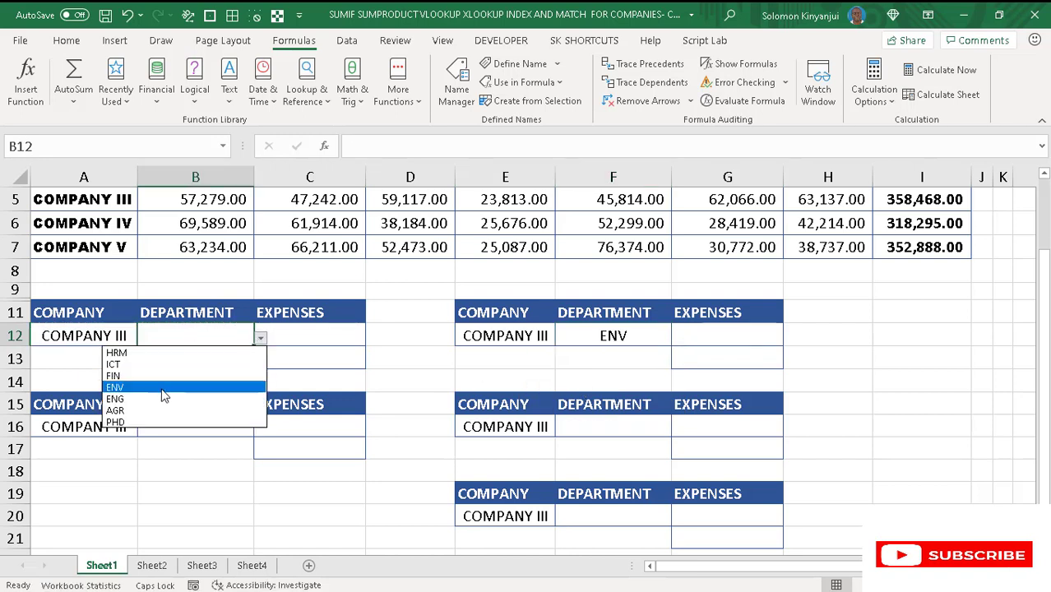
pyautogui.click(247, 387)
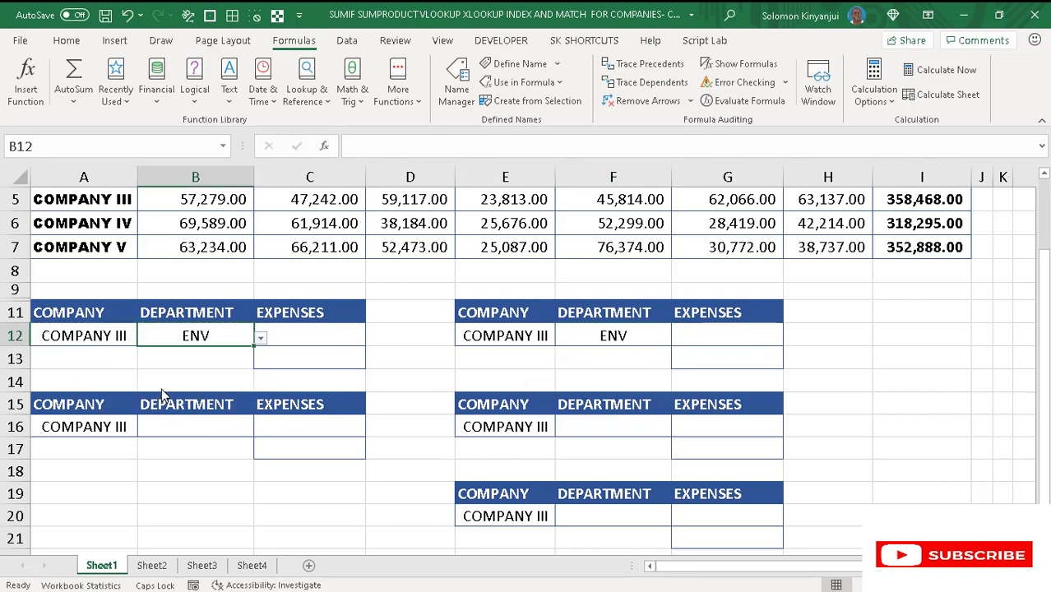
# - Choose FIN as the department in cell F16 and ICT in cell F20
pyautogui.click(630, 422)
pyautogui.click(679, 434)
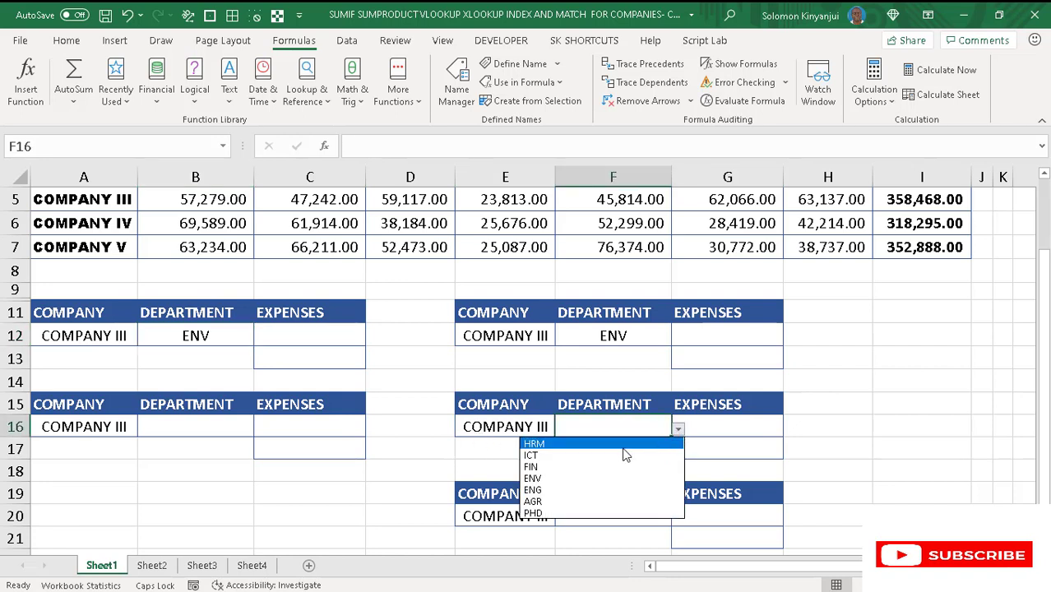
pyautogui.click(580, 468)
pyautogui.click(581, 469)
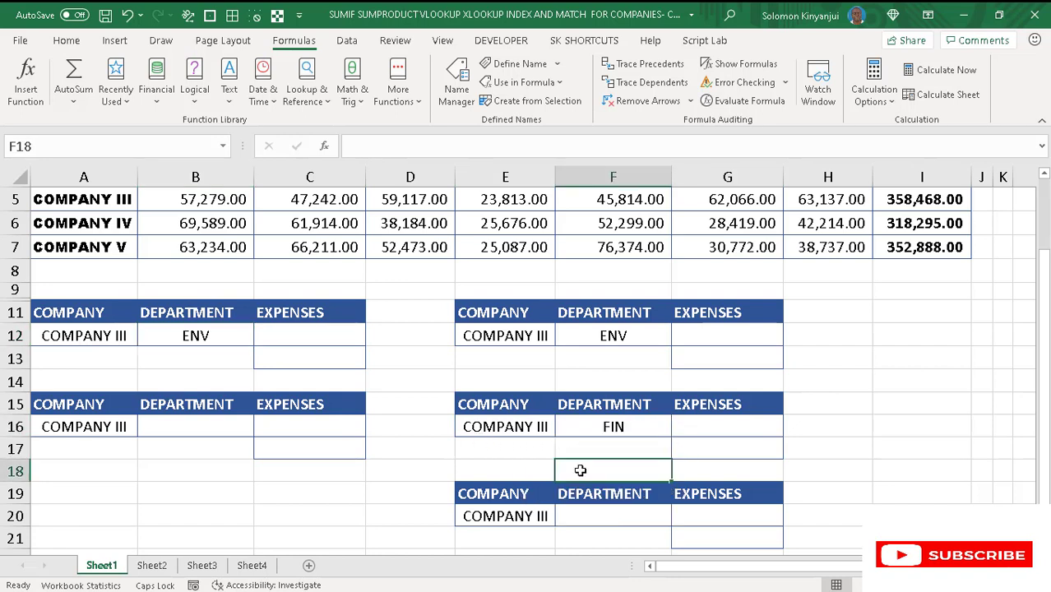
pyautogui.click(582, 513)
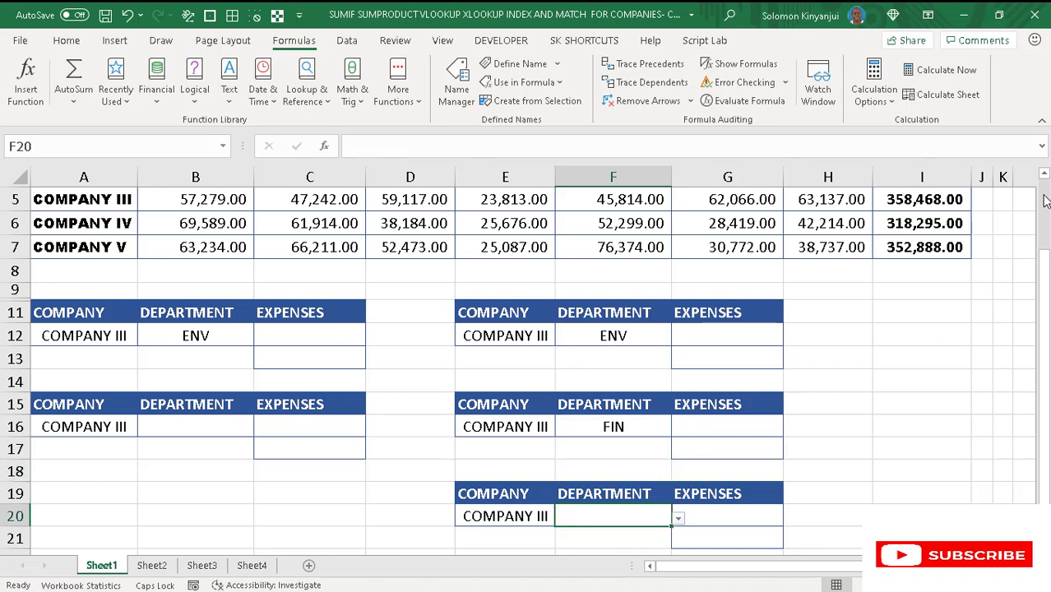
pyautogui.click(678, 520)
pyautogui.click(574, 441)
# - Name the department and column index range M2:N8, without its header row, as COLINDEX
pyautogui.click(1043, 176)
pyautogui.click(1043, 178)
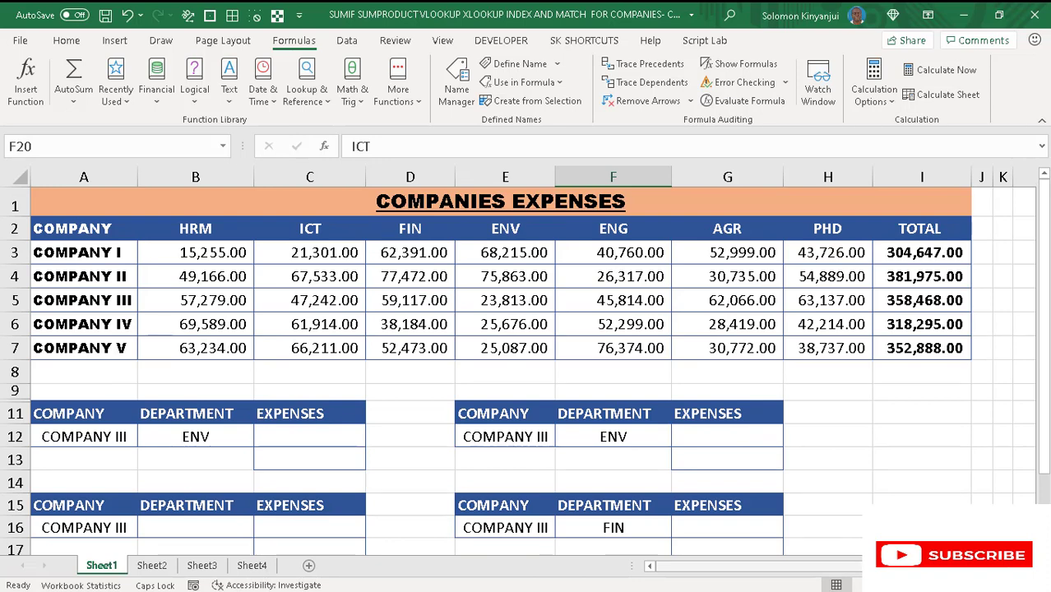
pyautogui.hscroll(3, 526, 362)
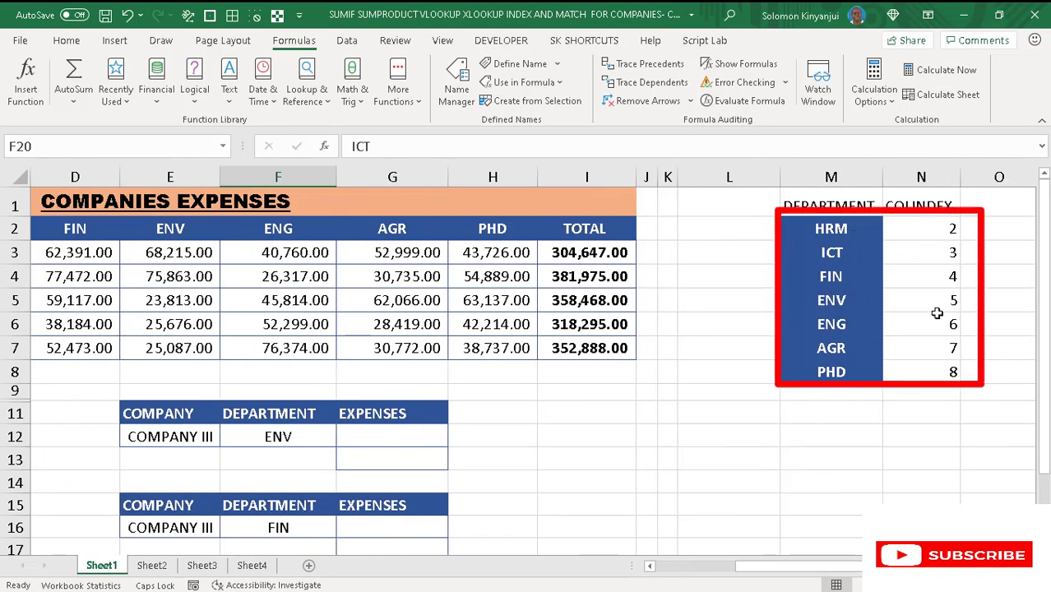
pyautogui.moveTo(779, 569); pyautogui.dragTo(680, 578)
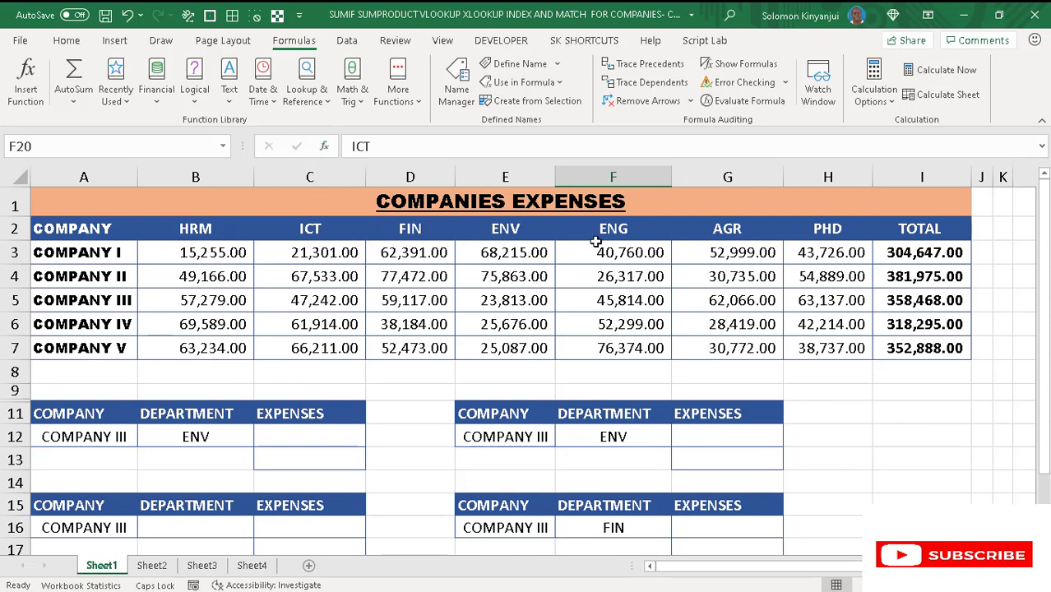
pyautogui.click(831, 250)
pyautogui.hscroll(3, 813, 211)
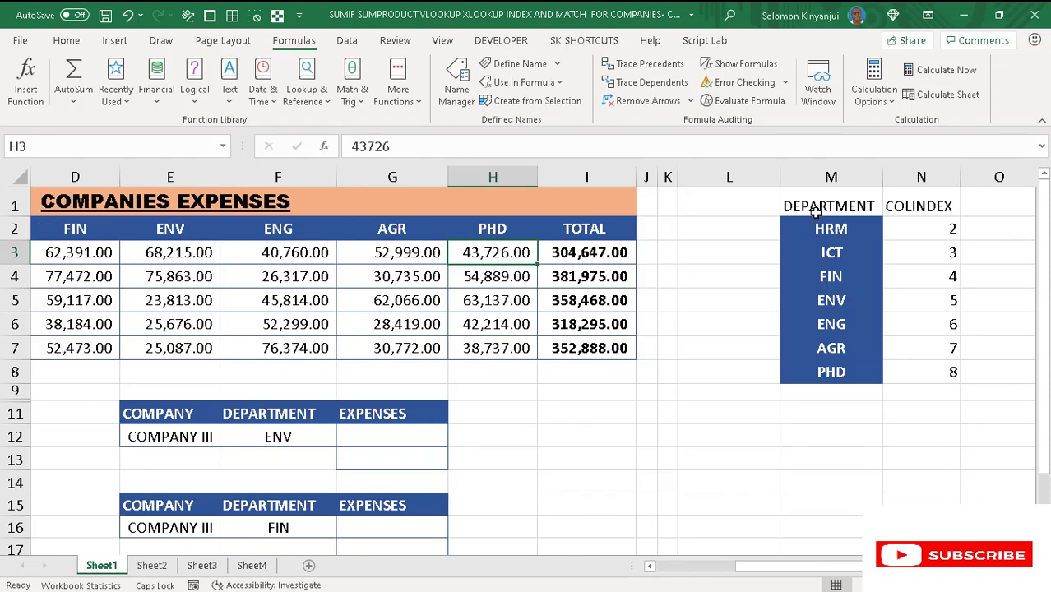
pyautogui.moveTo(817, 222); pyautogui.dragTo(934, 374)
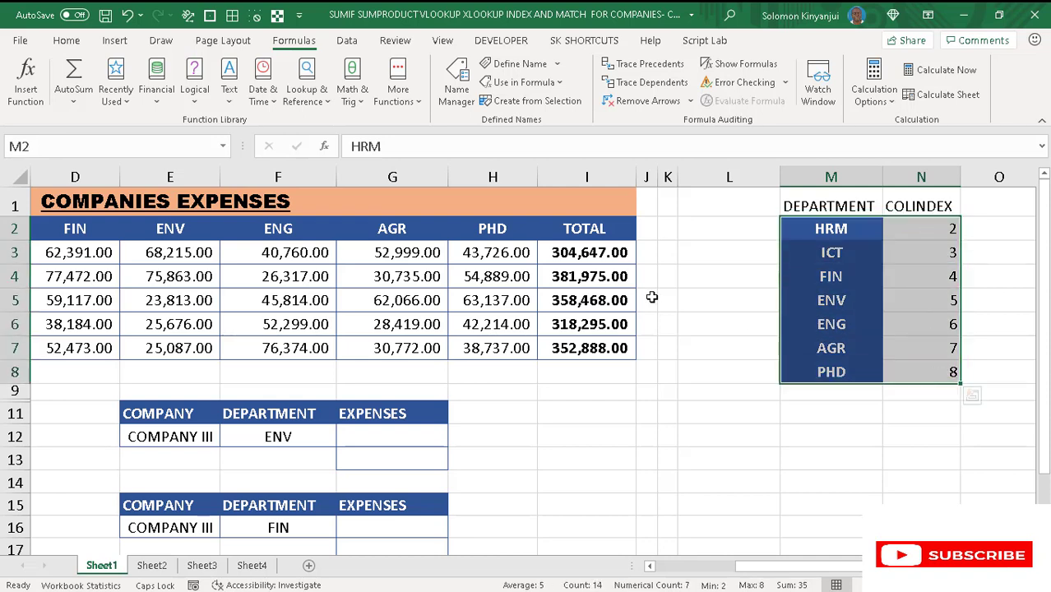
pyautogui.click(52, 144)
pyautogui.write('C')
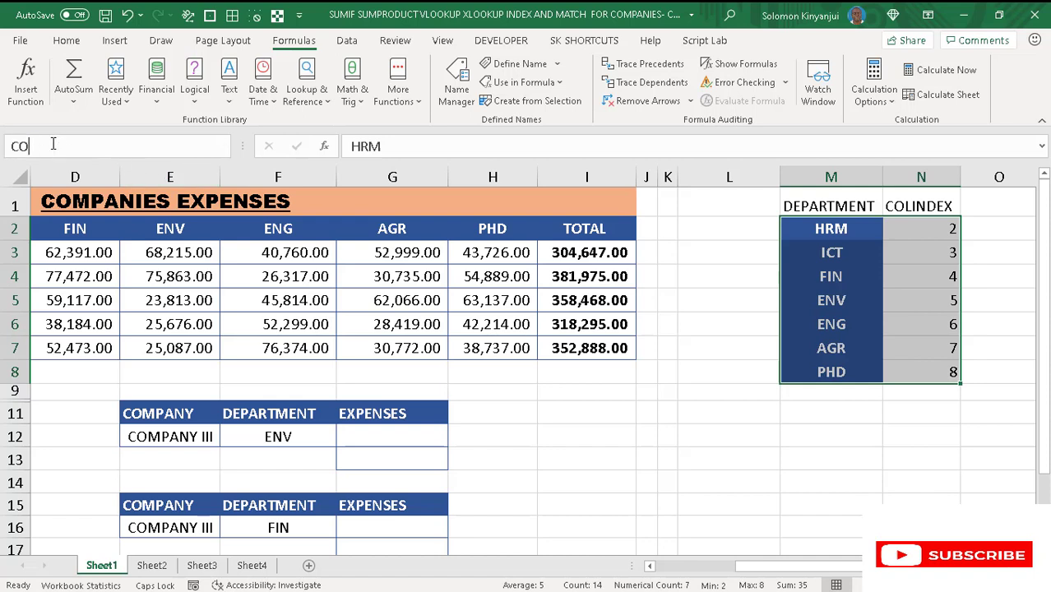
pyautogui.write('OLINDEX')
pyautogui.press('Return')
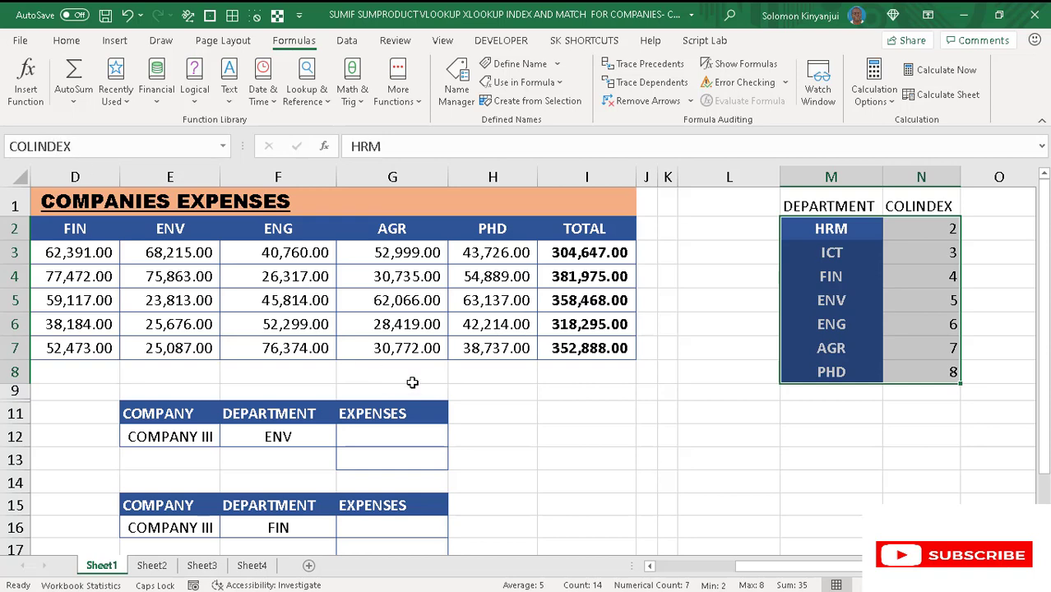
# - Start a VLOOKUP formula in cell B9 with the department cell as the absolute lookup value $B$12
pyautogui.moveTo(762, 566); pyautogui.dragTo(646, 567)
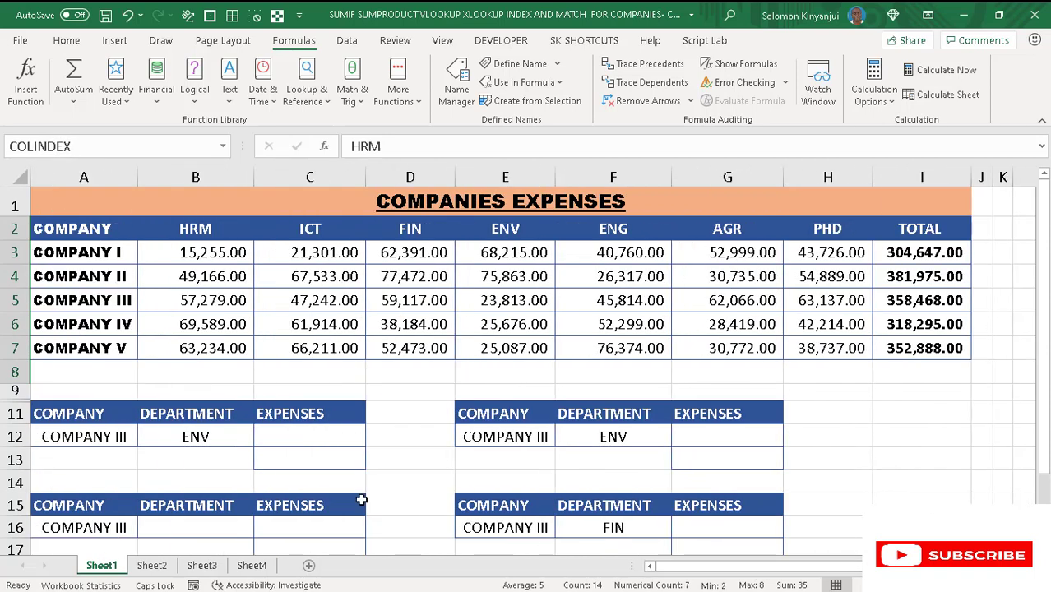
pyautogui.click(186, 391)
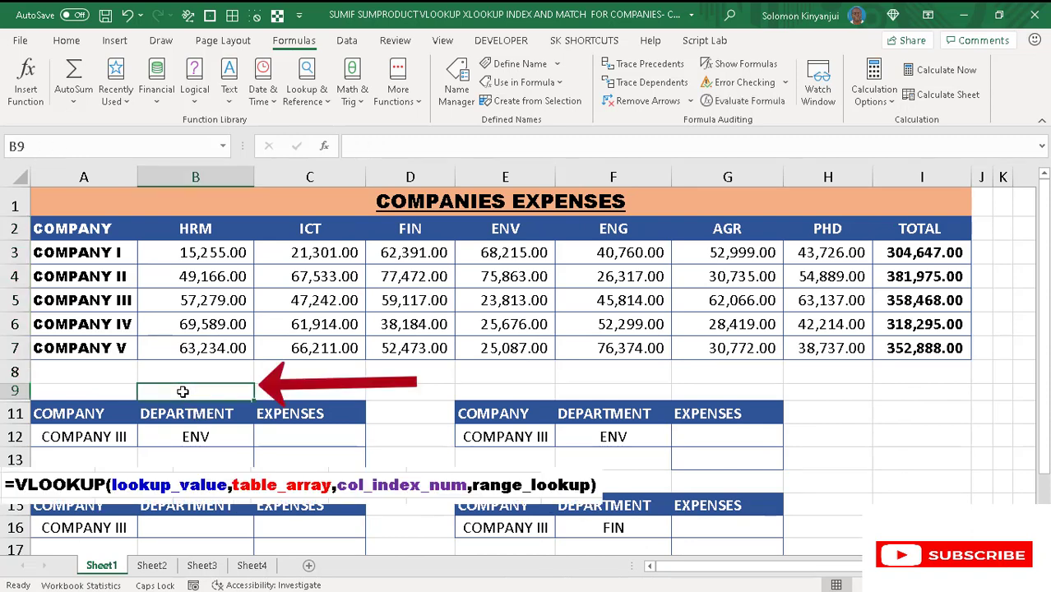
pyautogui.write('=')
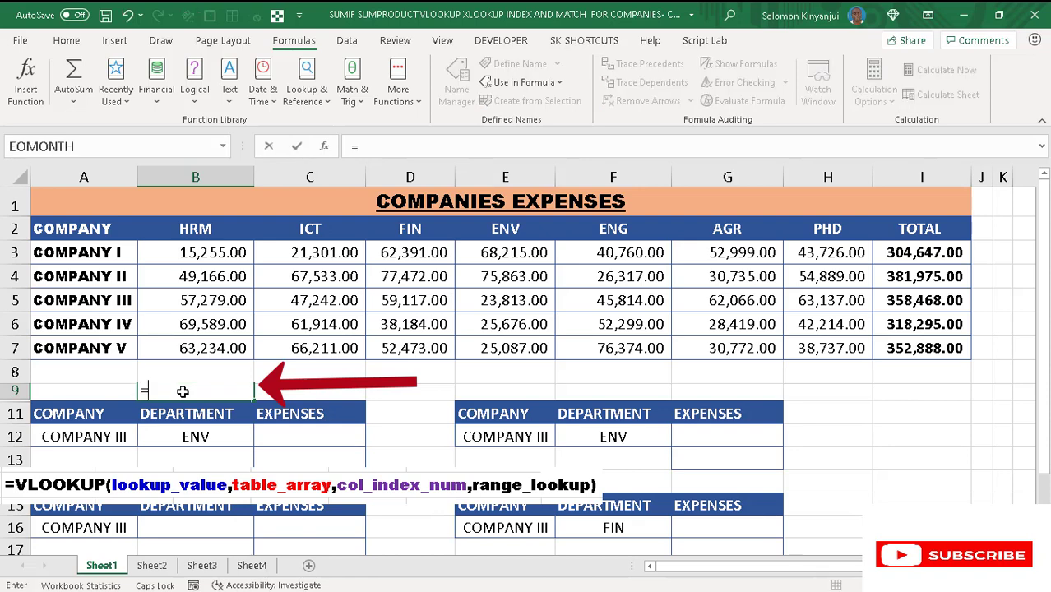
pyautogui.write('VLOO')
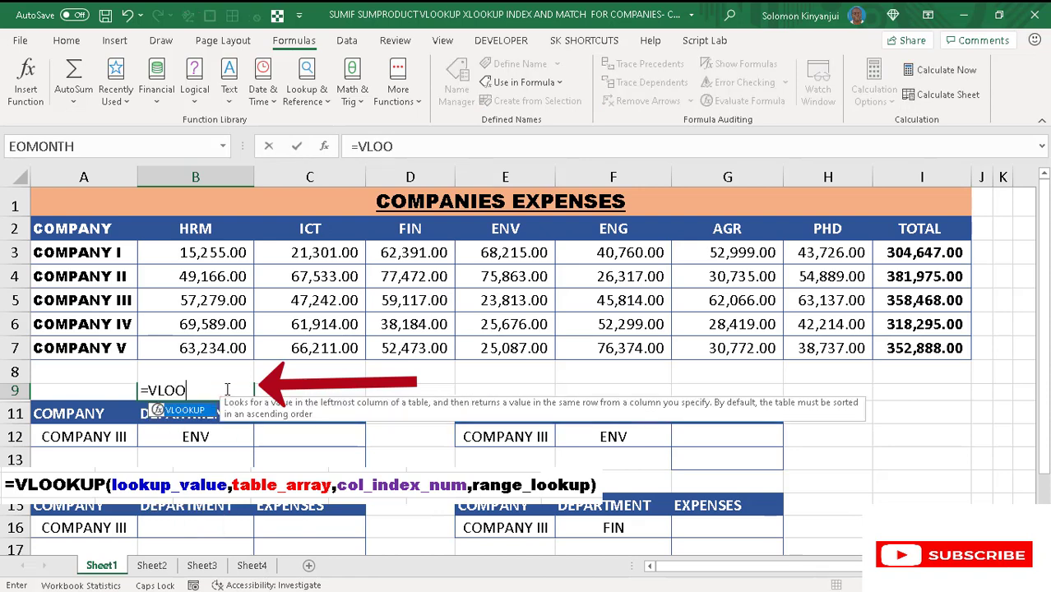
pyautogui.press('Tab')
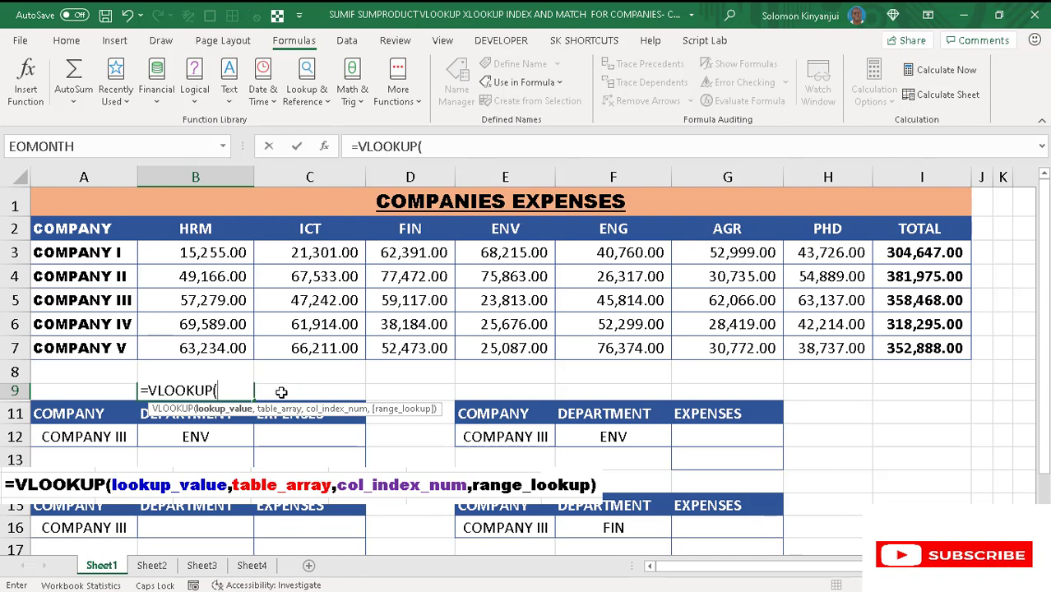
pyautogui.click(192, 436)
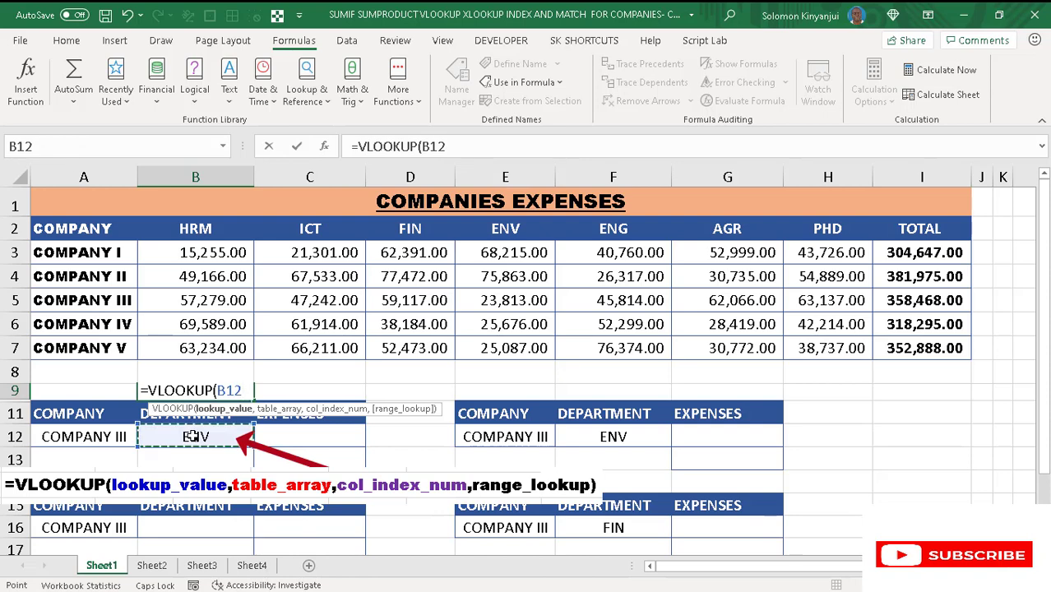
pyautogui.press('F4')
pyautogui.write(',')
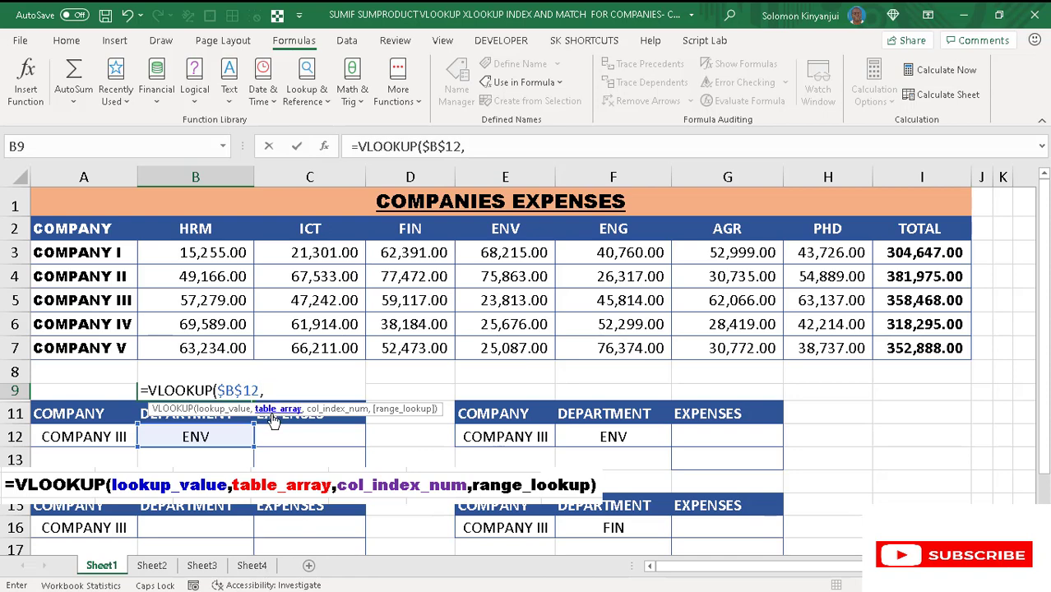
# - Complete the VLOOKUP in B9 with COLINDEX as the table array, column index 2 and range lookup 0
pyautogui.write('COL')
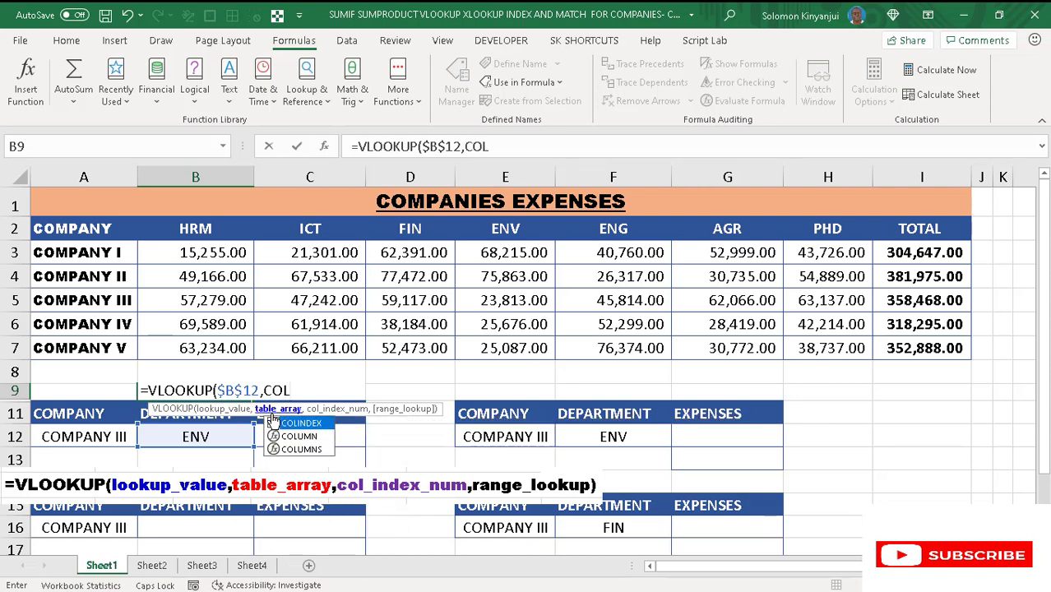
pyautogui.doubleClick(273, 421)
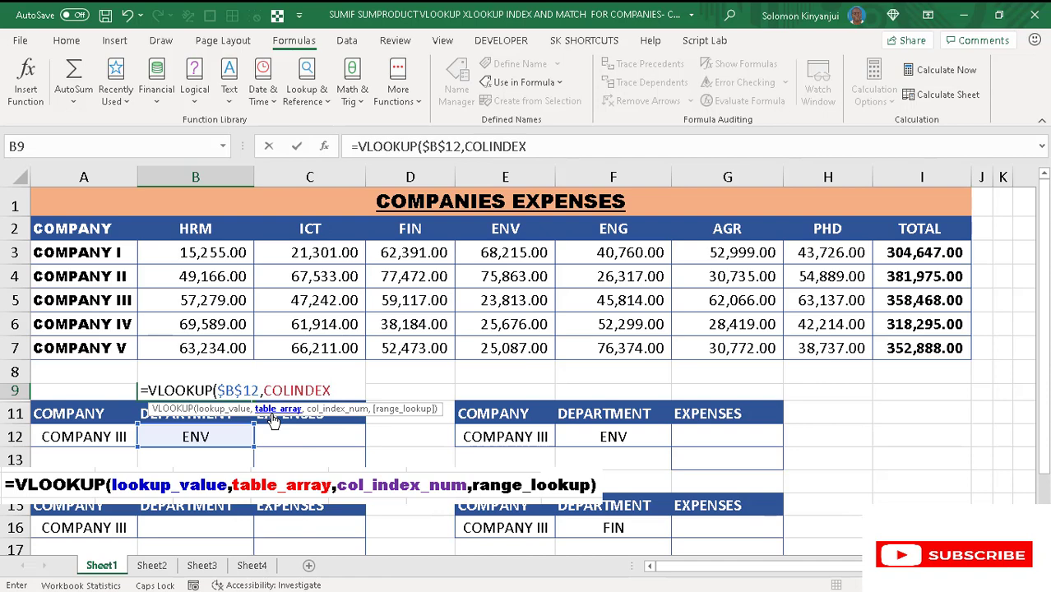
pyautogui.write(',')
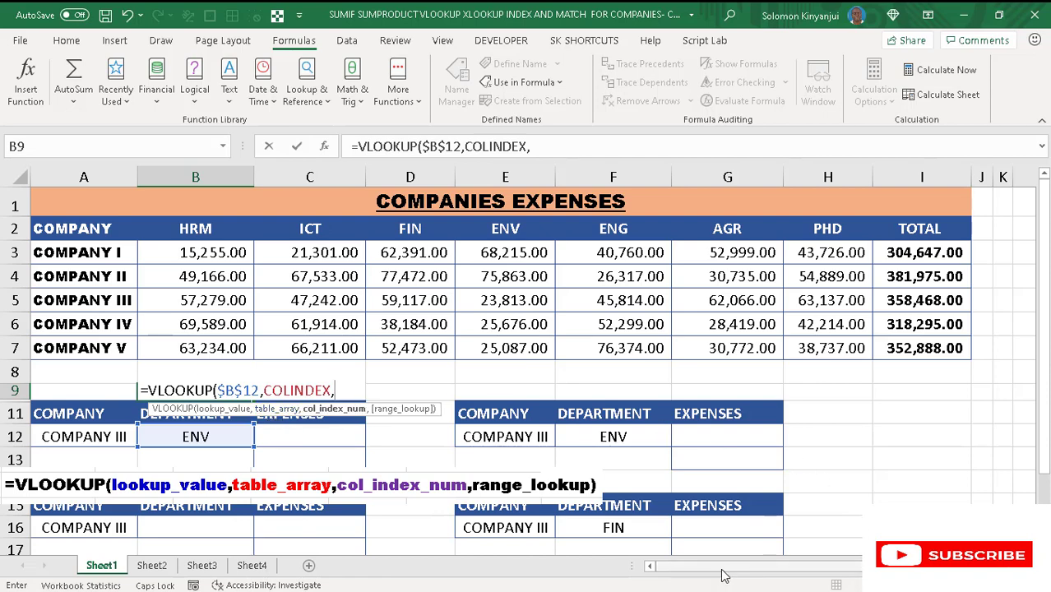
pyautogui.moveTo(724, 576); pyautogui.dragTo(823, 574)
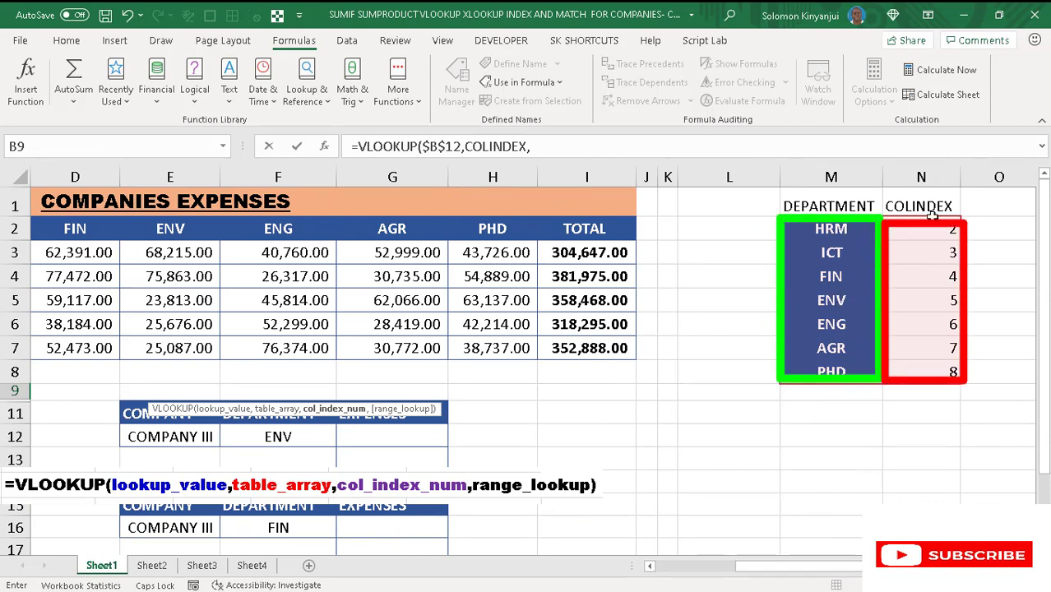
pyautogui.moveTo(828, 569); pyautogui.dragTo(699, 570)
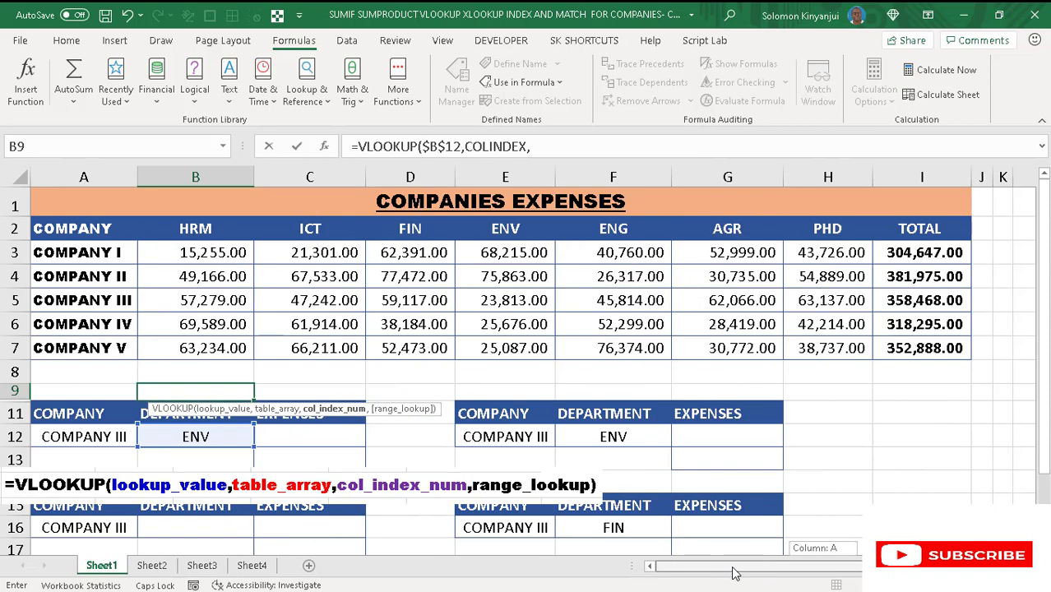
pyautogui.click(543, 146)
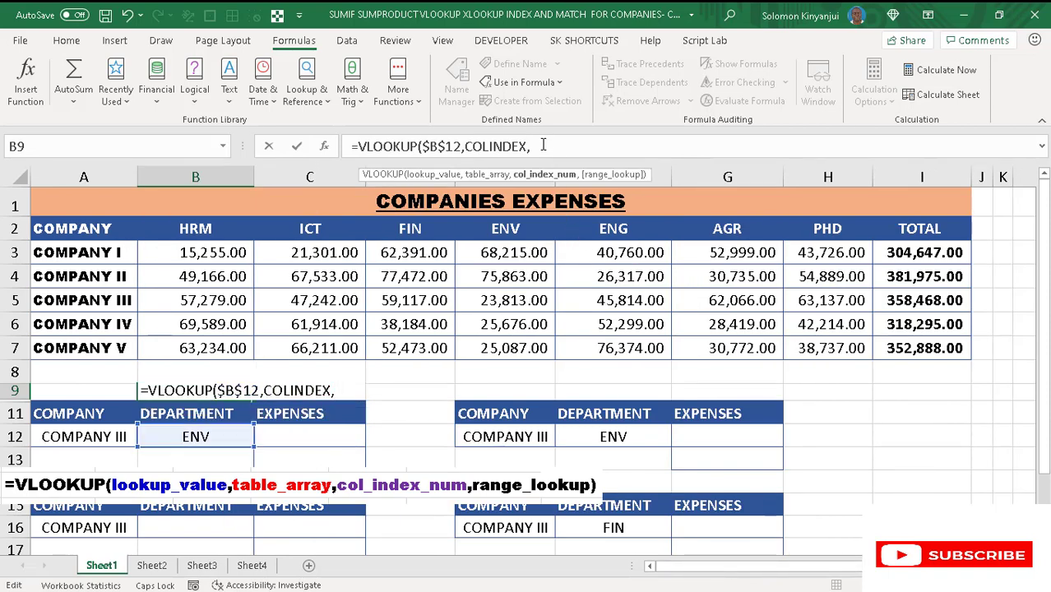
pyautogui.write('2,')
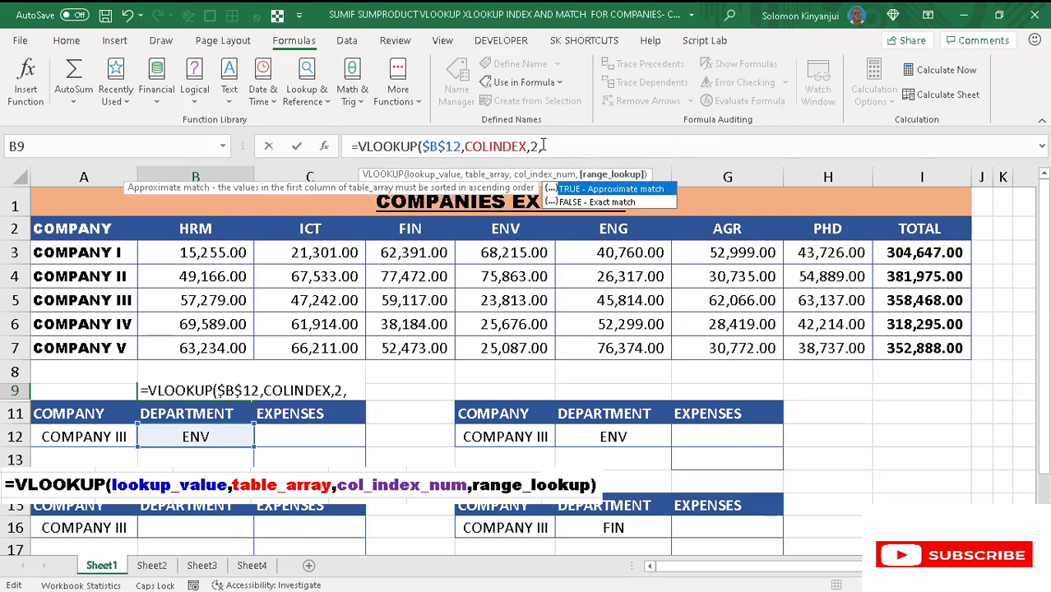
pyautogui.write('0)')
pyautogui.press('Return')
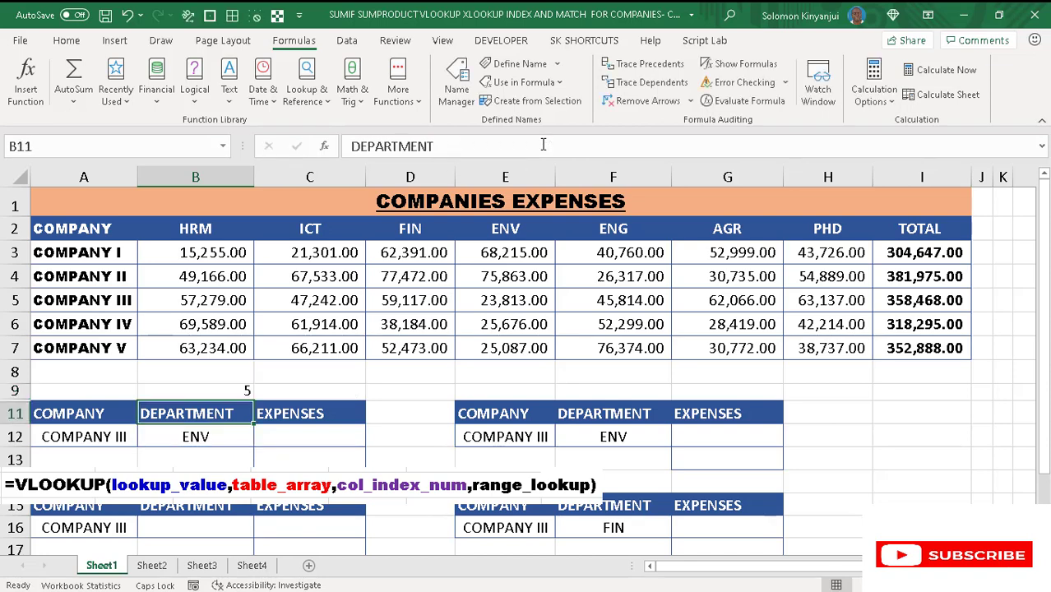
# - Choose FIN from the department dropdown in cell B12
pyautogui.click(205, 440)
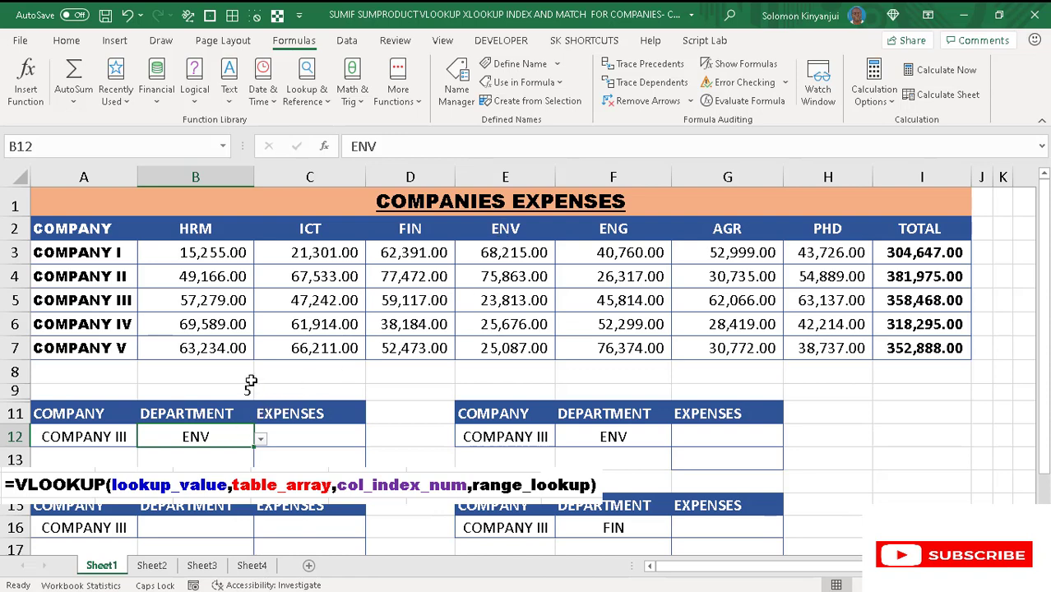
pyautogui.click(260, 440)
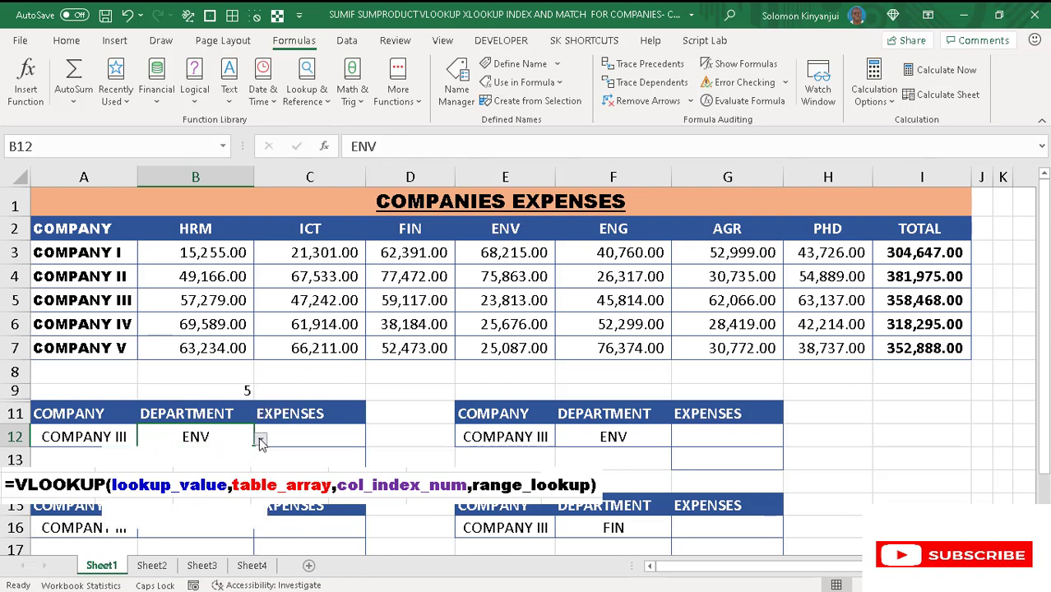
pyautogui.click(181, 501)
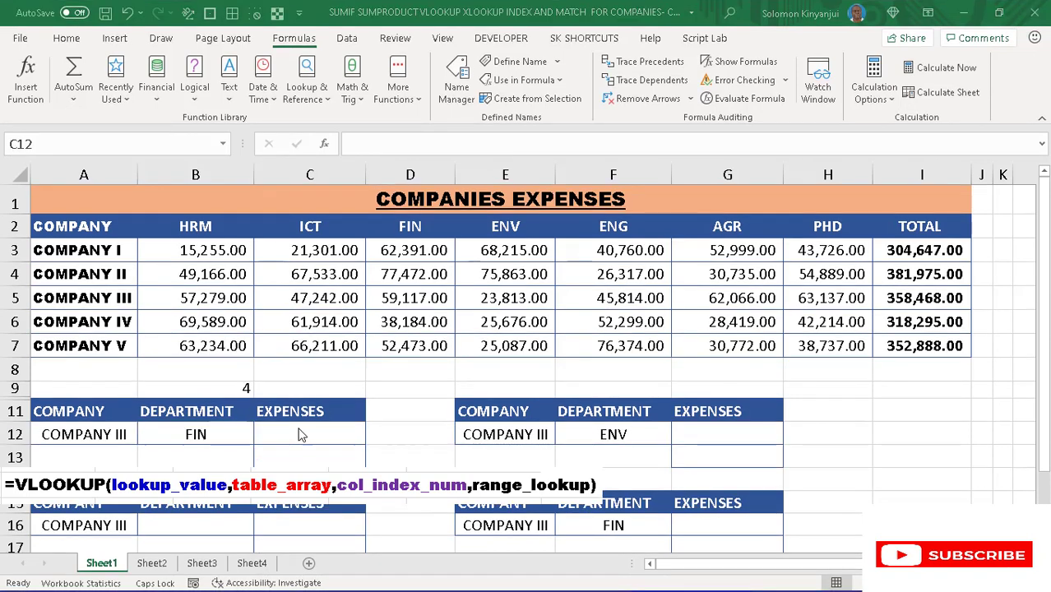
# - Start a VLOOKUP formula in expenses cell C12 with the company cell as the absolute lookup value $A$12
pyautogui.click(298, 432)
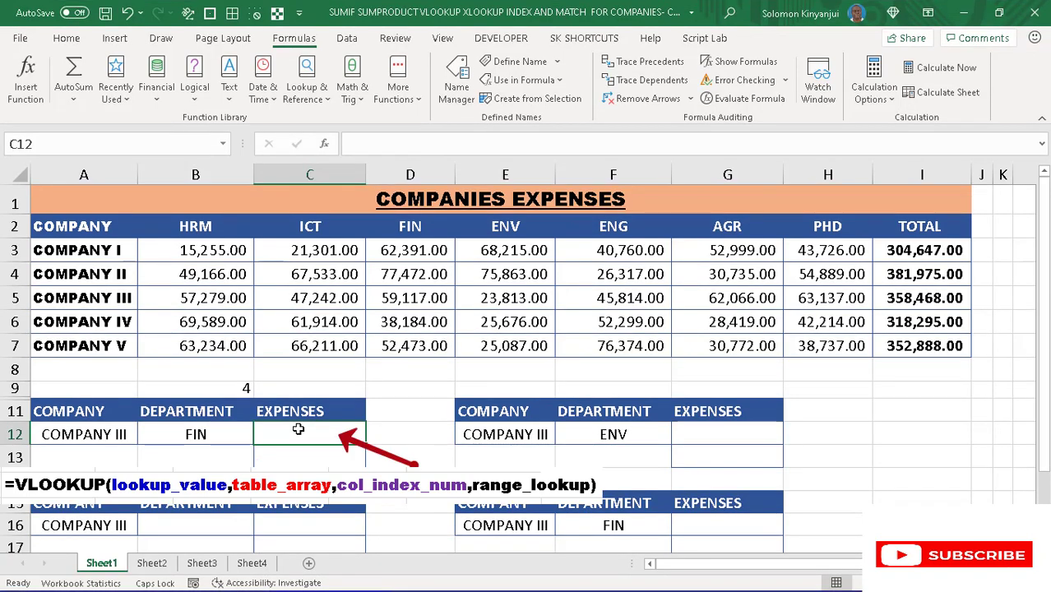
pyautogui.write('=')
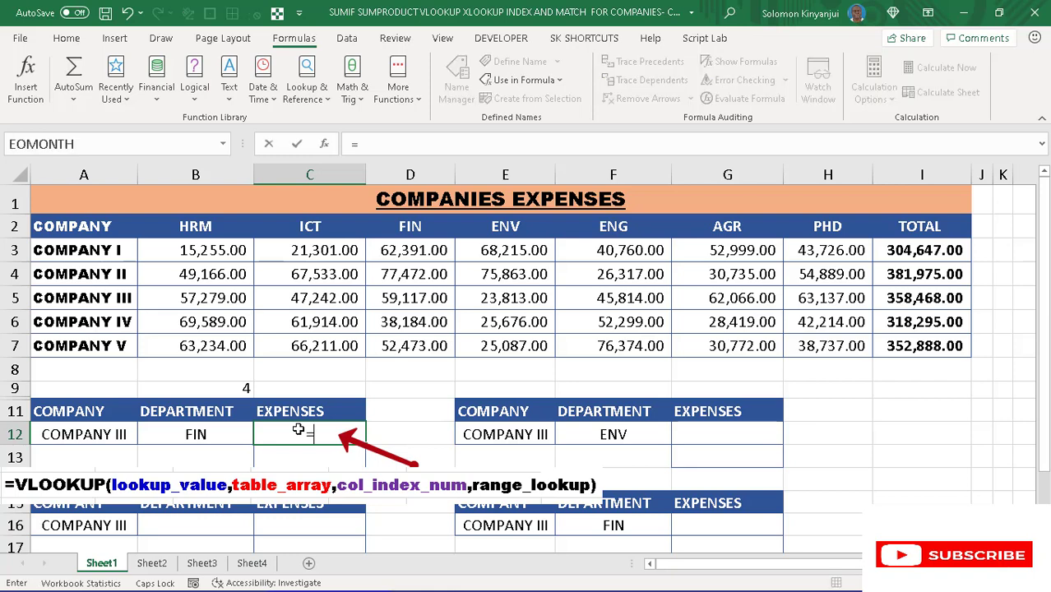
pyautogui.write('VLO')
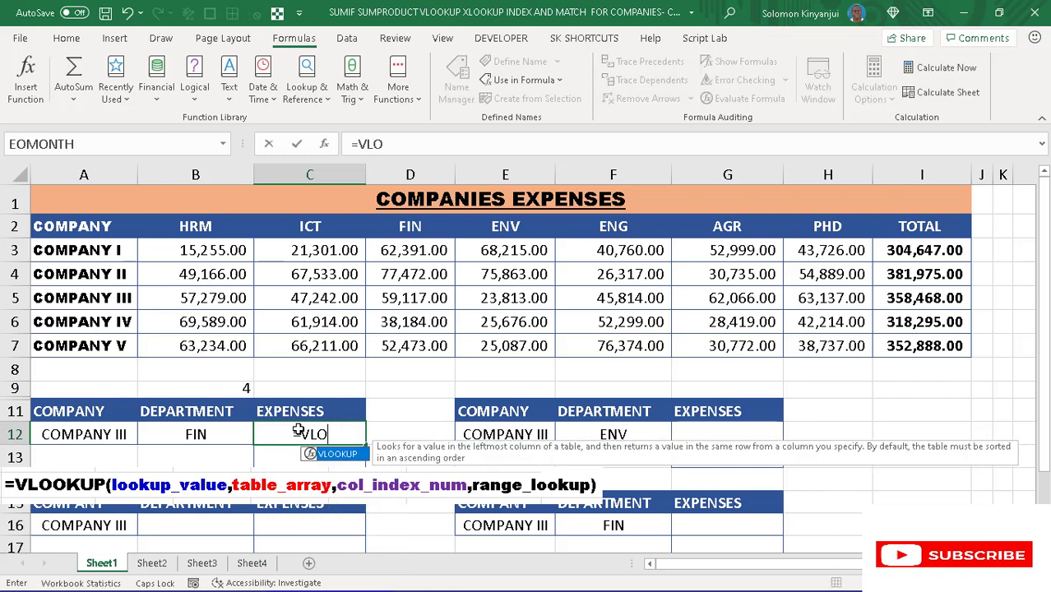
pyautogui.press('Tab')
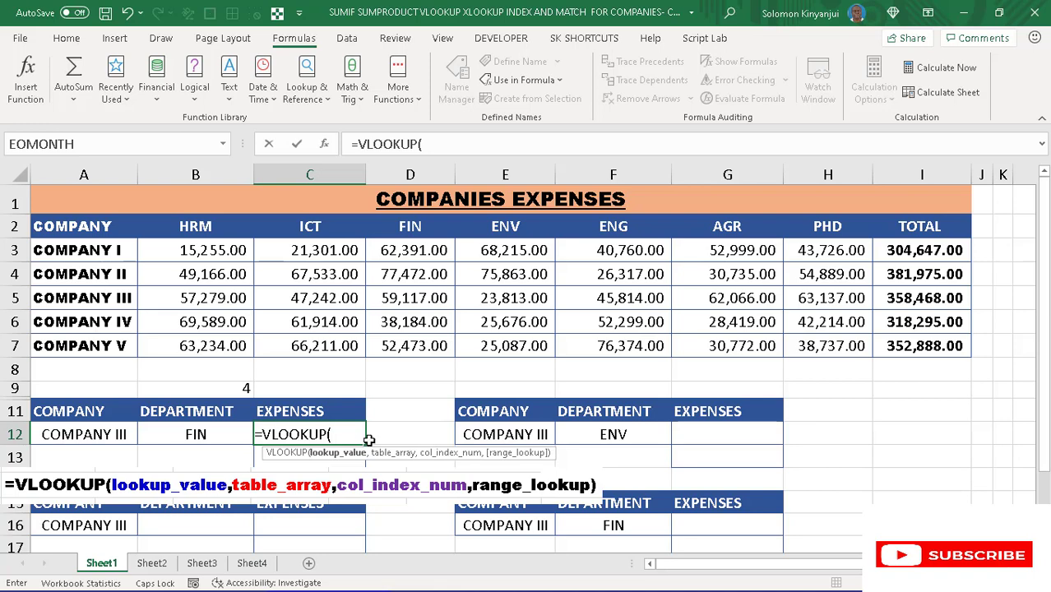
pyautogui.click(107, 430)
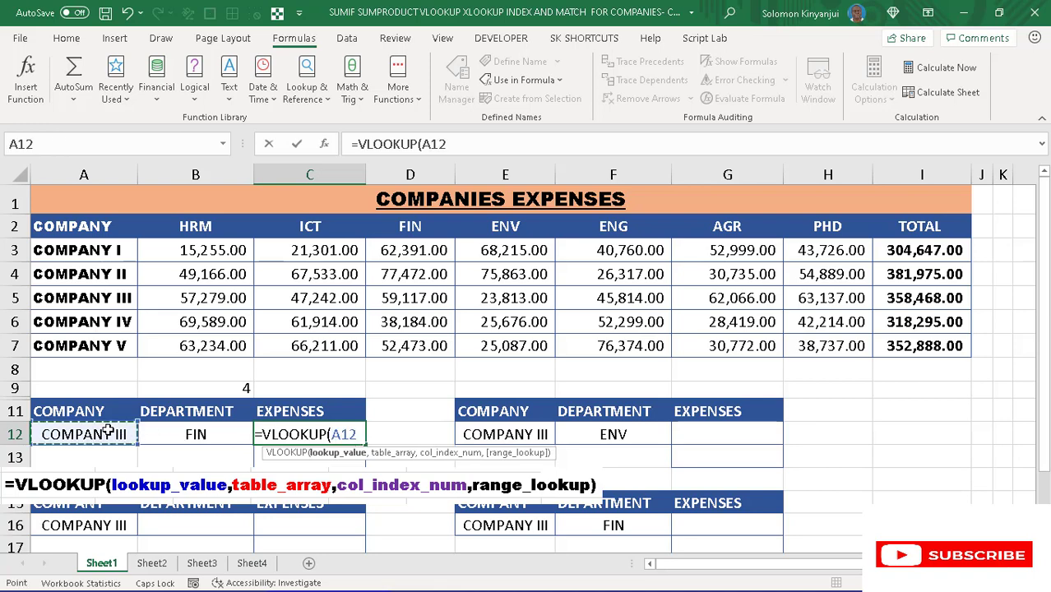
pyautogui.press('F4')
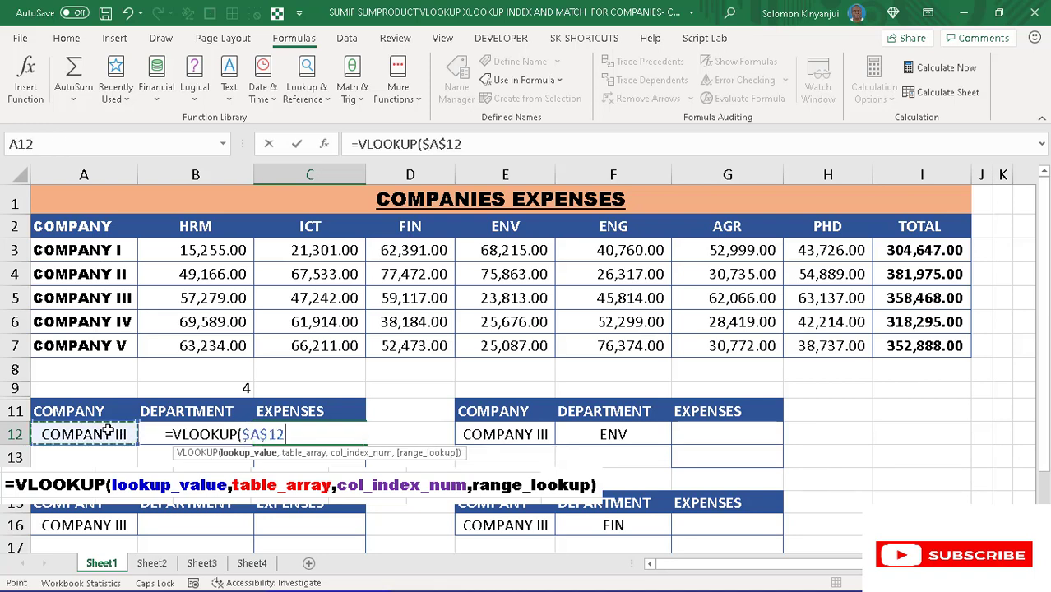
pyautogui.write(',')
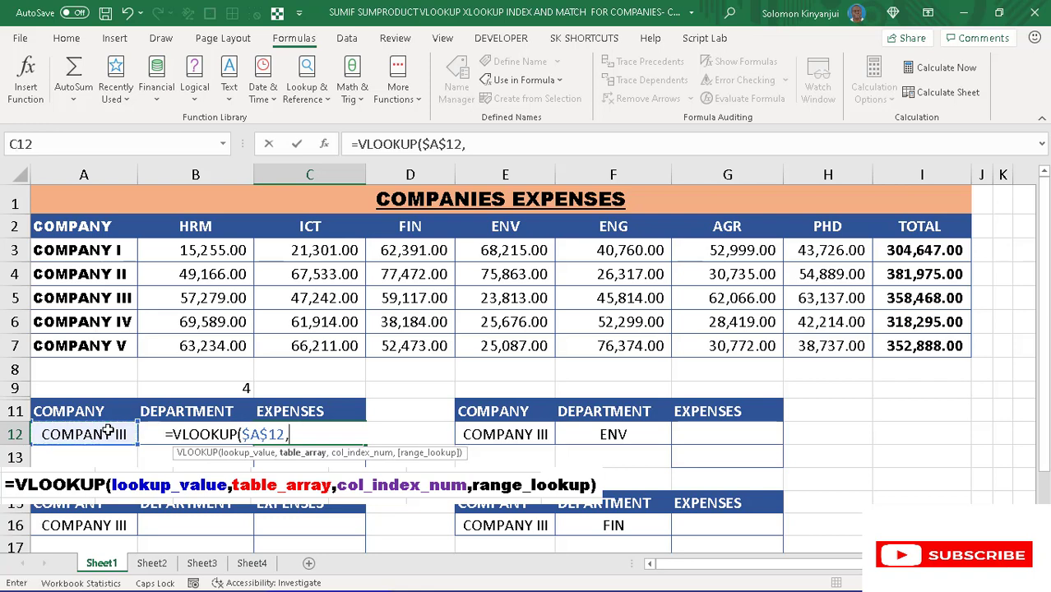
# - Complete the VLOOKUP in C12 with the named range COMPANIES, column index $B$9 and range lookup 0
pyautogui.press('F3')
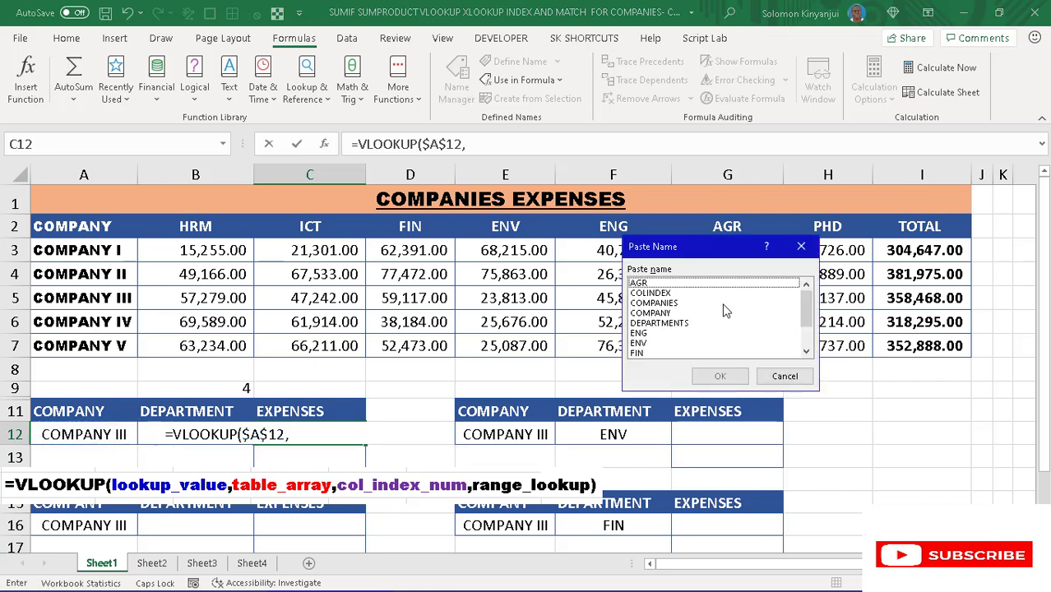
pyautogui.click(658, 303)
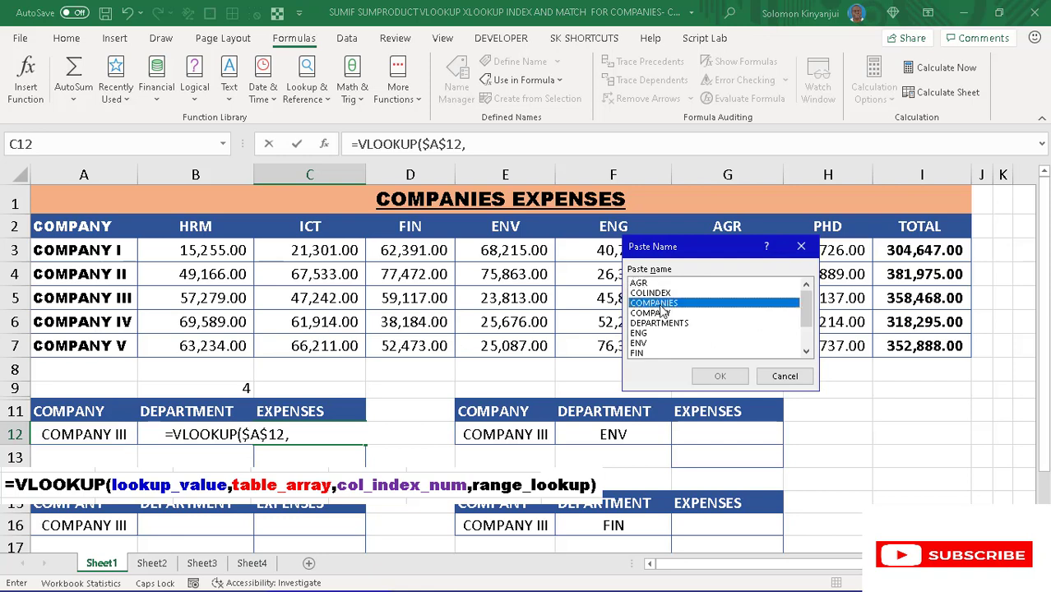
pyautogui.click(721, 377)
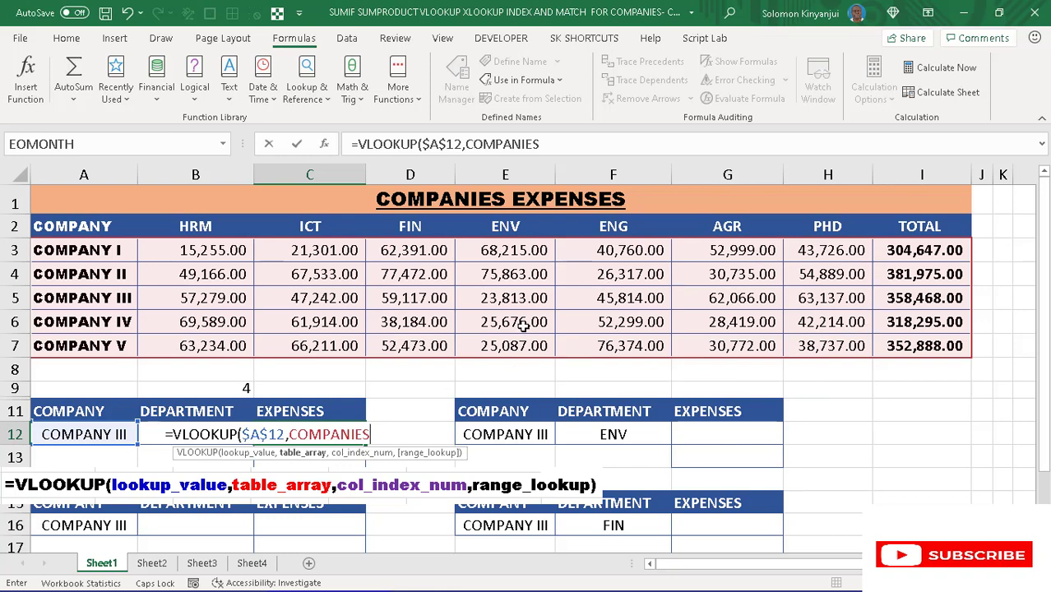
pyautogui.write(',')
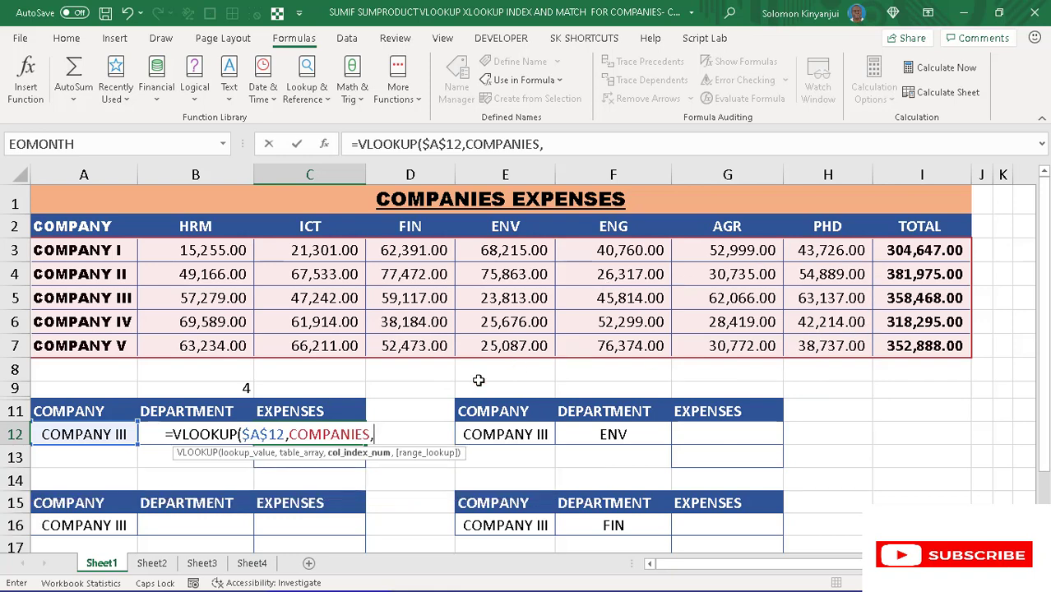
pyautogui.click(236, 387)
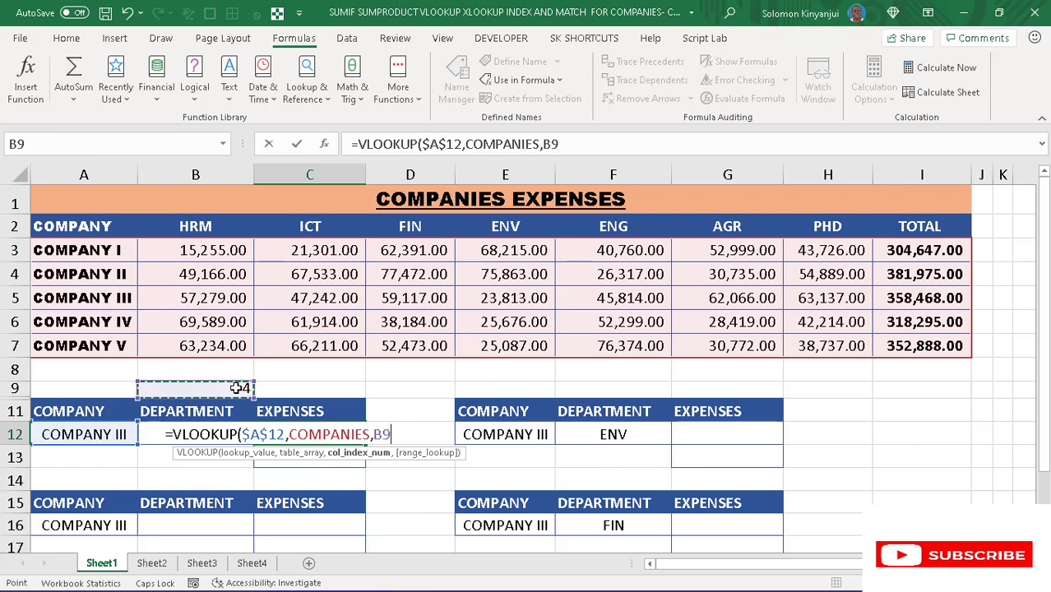
pyautogui.press('F4')
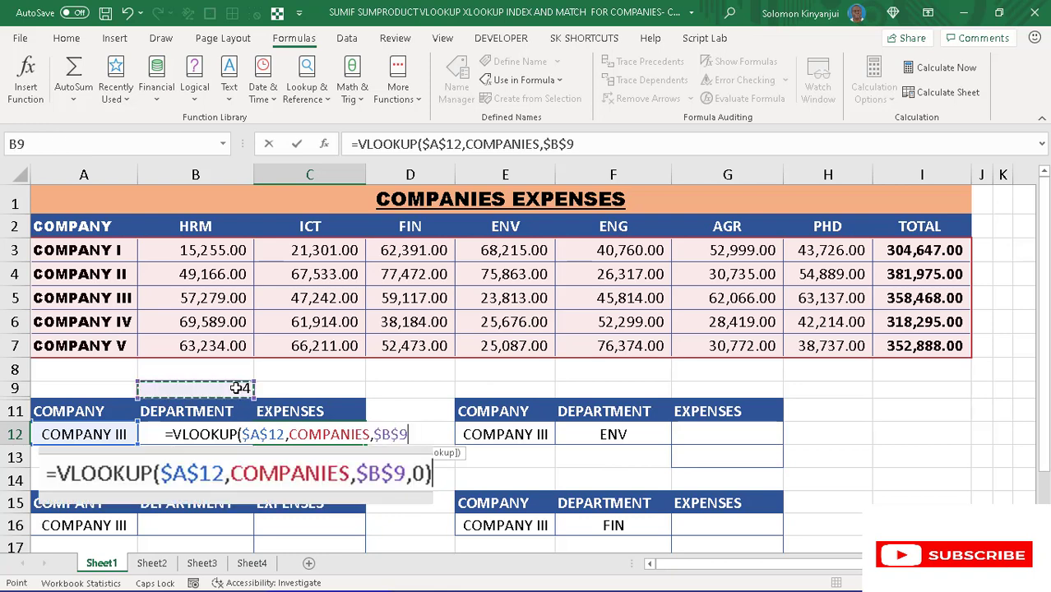
pyautogui.write(',')
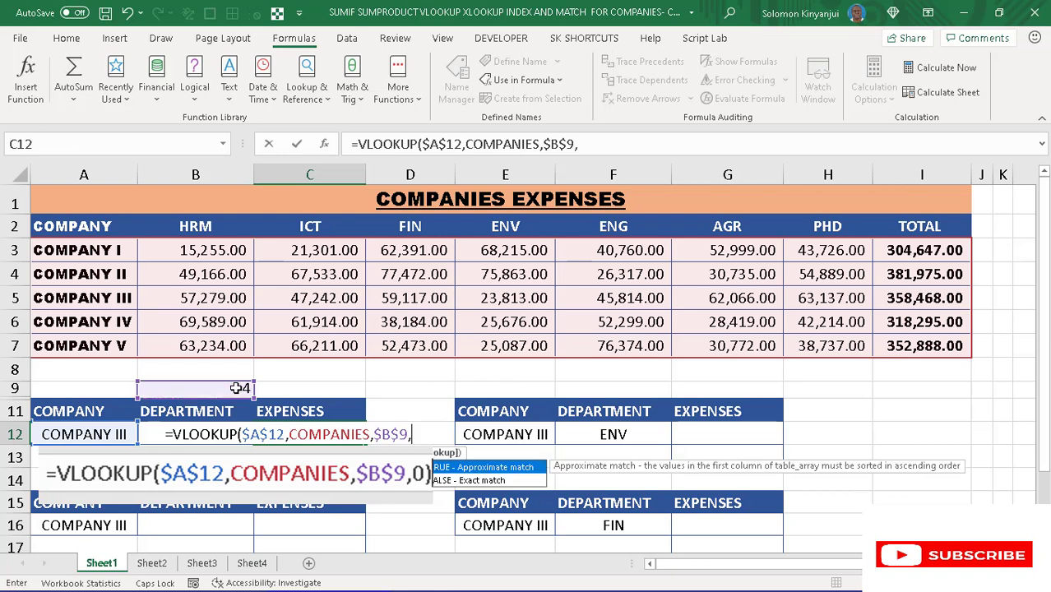
pyautogui.write('0')
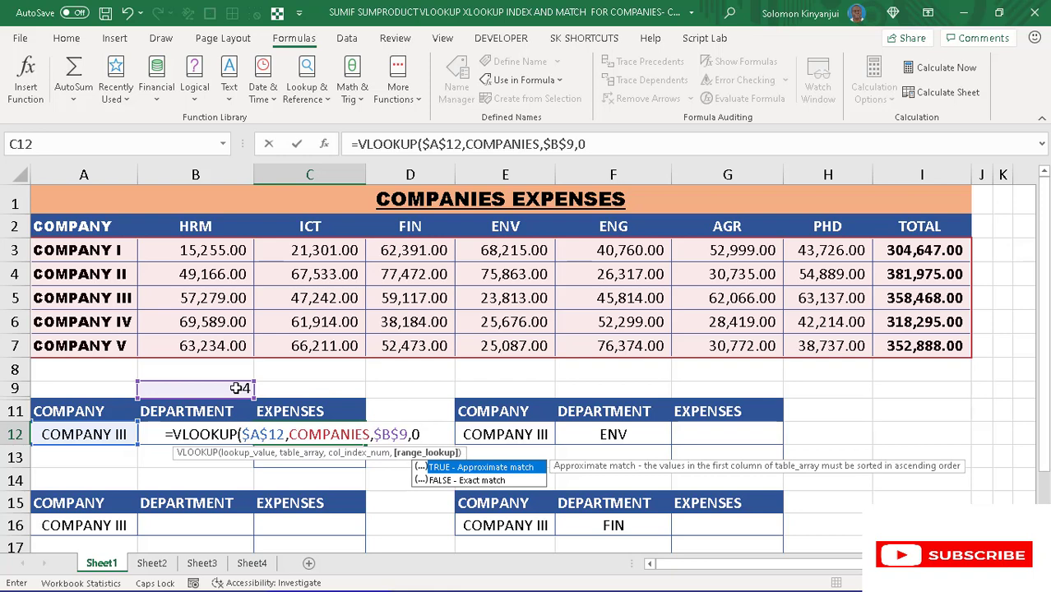
pyautogui.write(')')
pyautogui.press('Return')
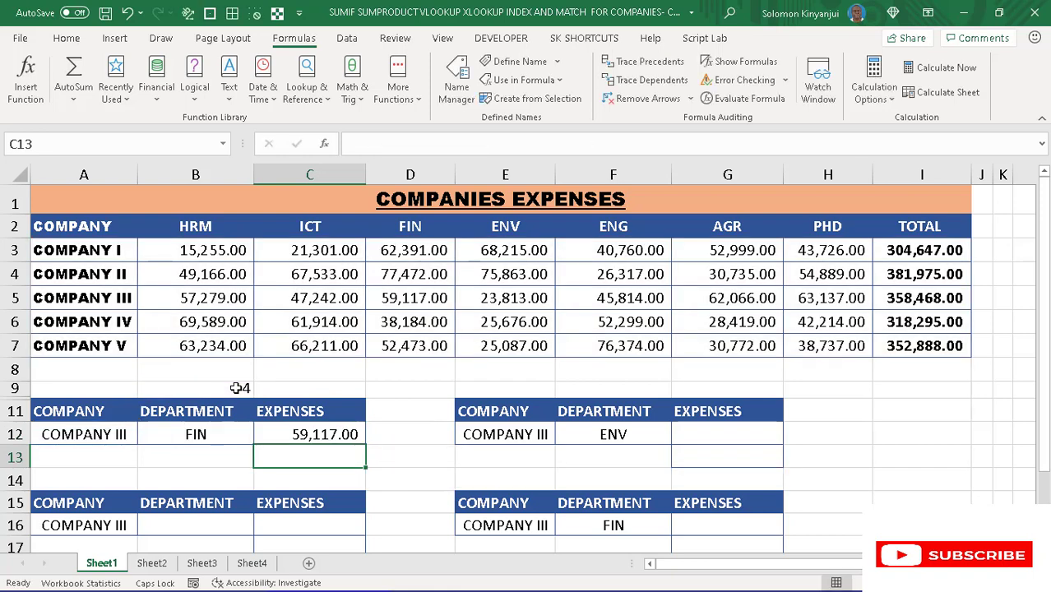
pyautogui.click(219, 437)
pyautogui.click(306, 427)
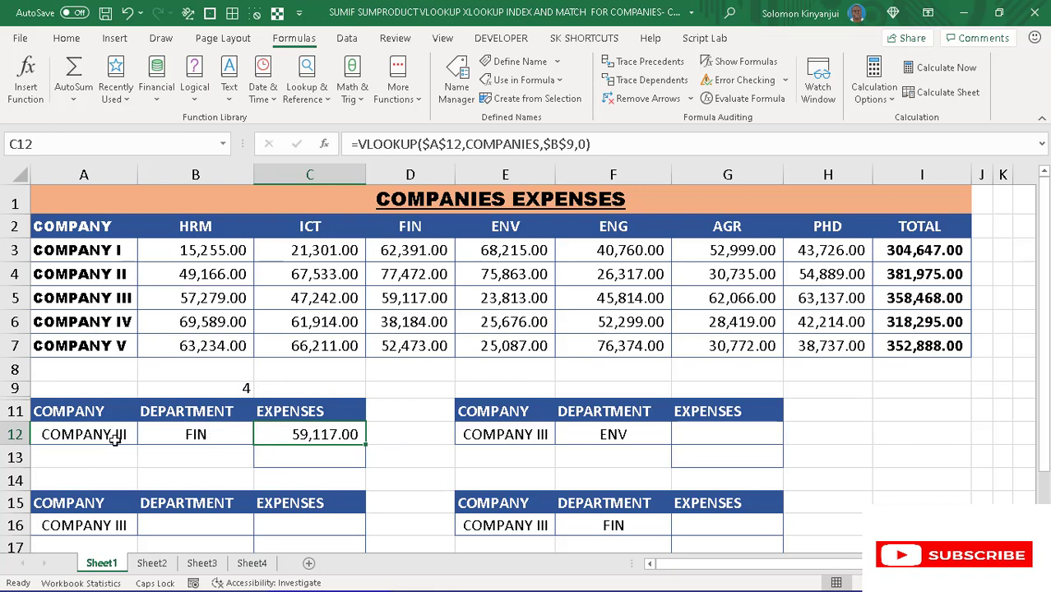
# - Try AGR in the department dropdown in cell B12, and finish with PHD selected
pyautogui.click(211, 438)
pyautogui.click(259, 437)
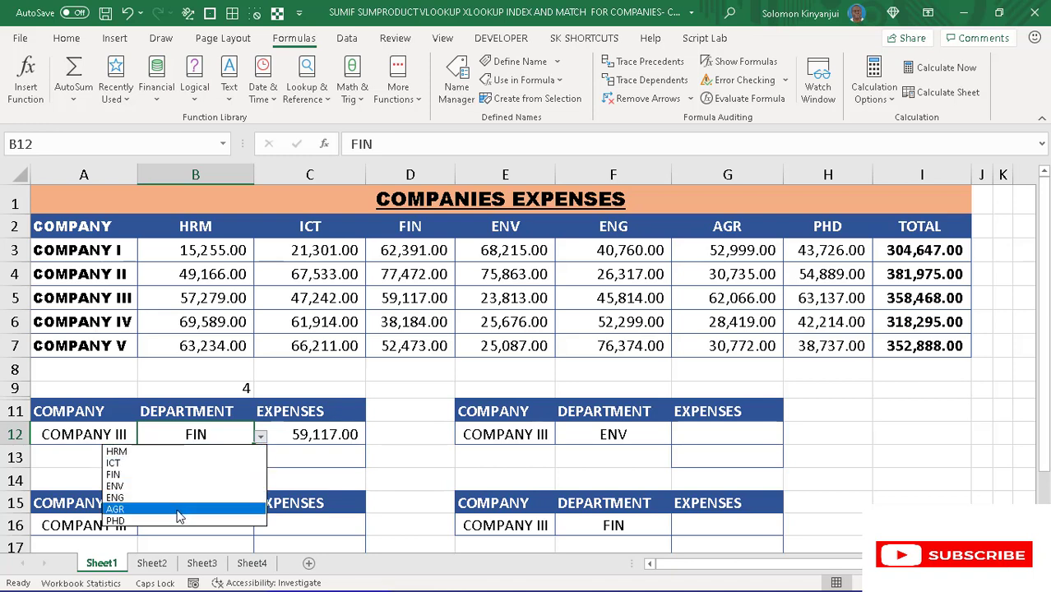
pyautogui.click(115, 509)
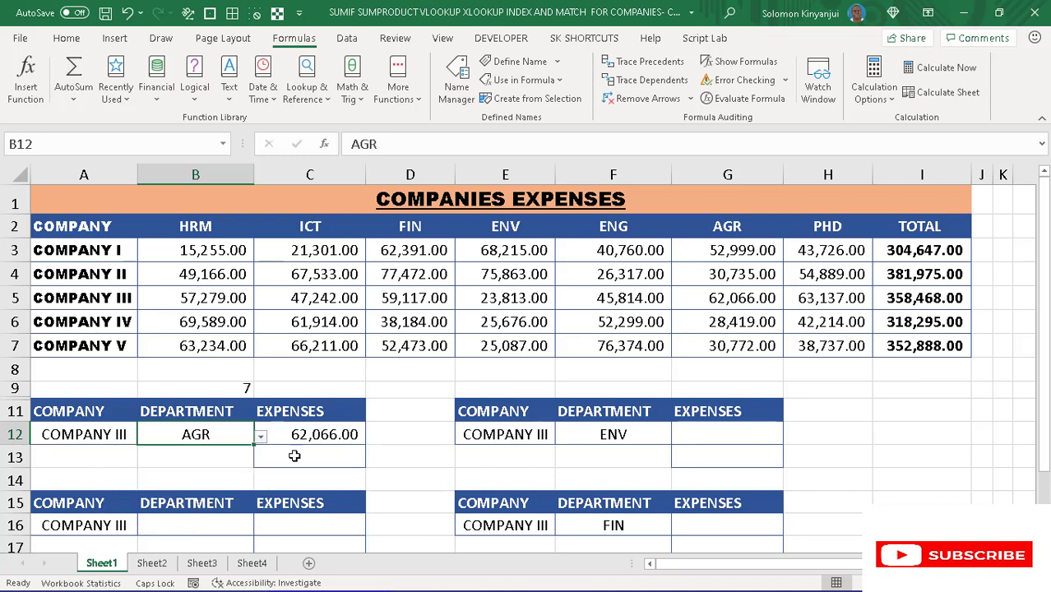
pyautogui.click(260, 437)
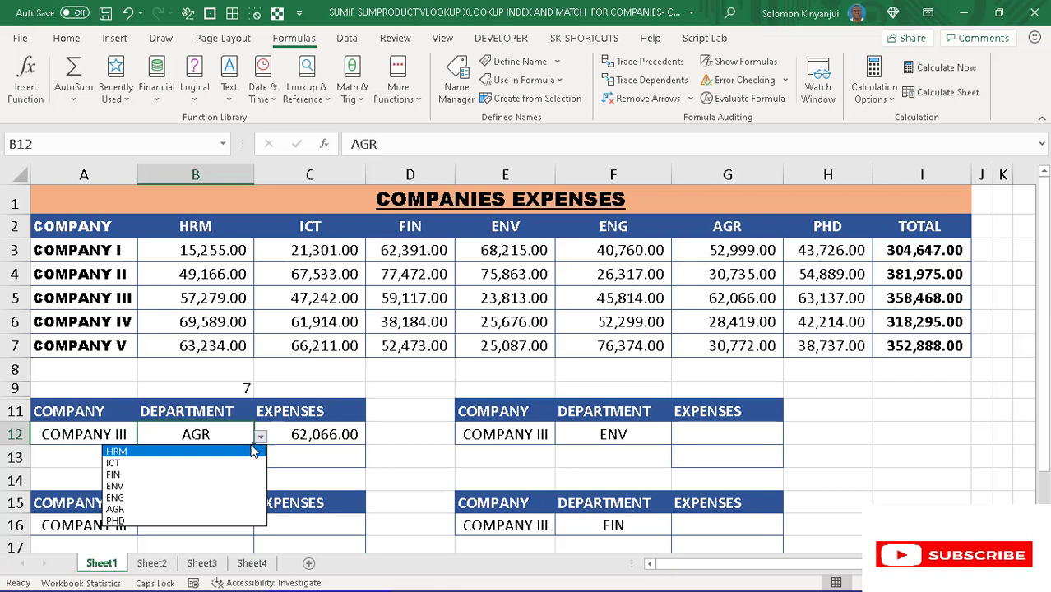
pyautogui.click(163, 522)
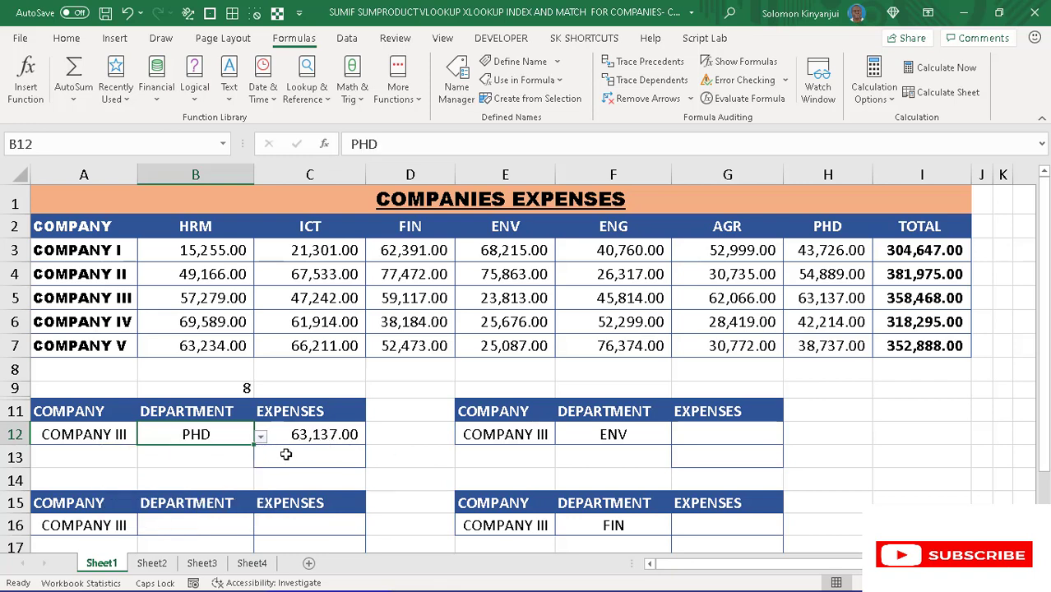
# - Enter the label TOTAL in cell B13, below the department cell
pyautogui.click(289, 453)
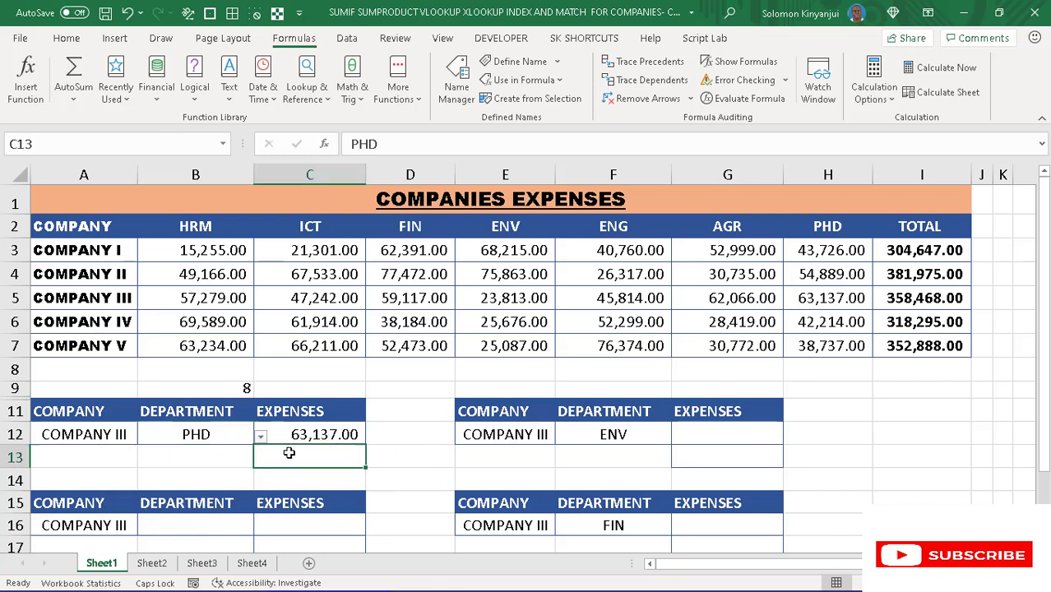
pyautogui.click(210, 458)
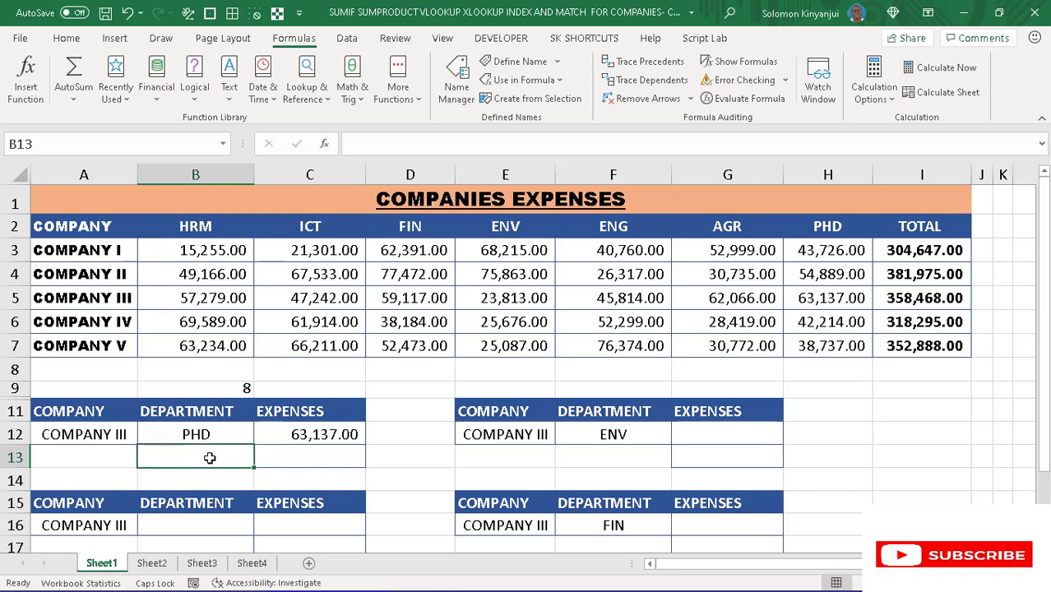
pyautogui.write('TOTAL')
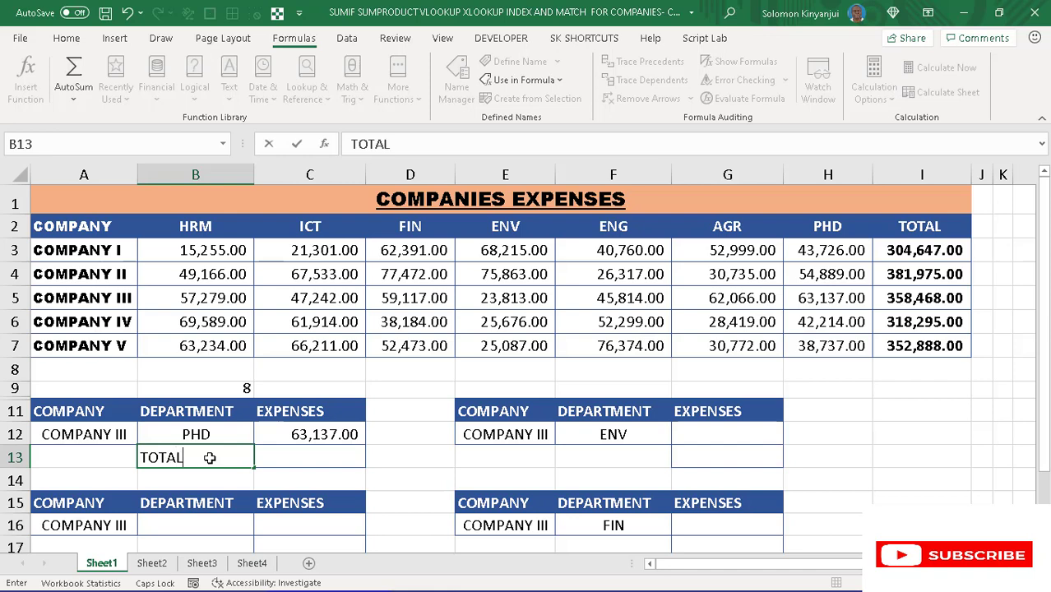
pyautogui.click(290, 449)
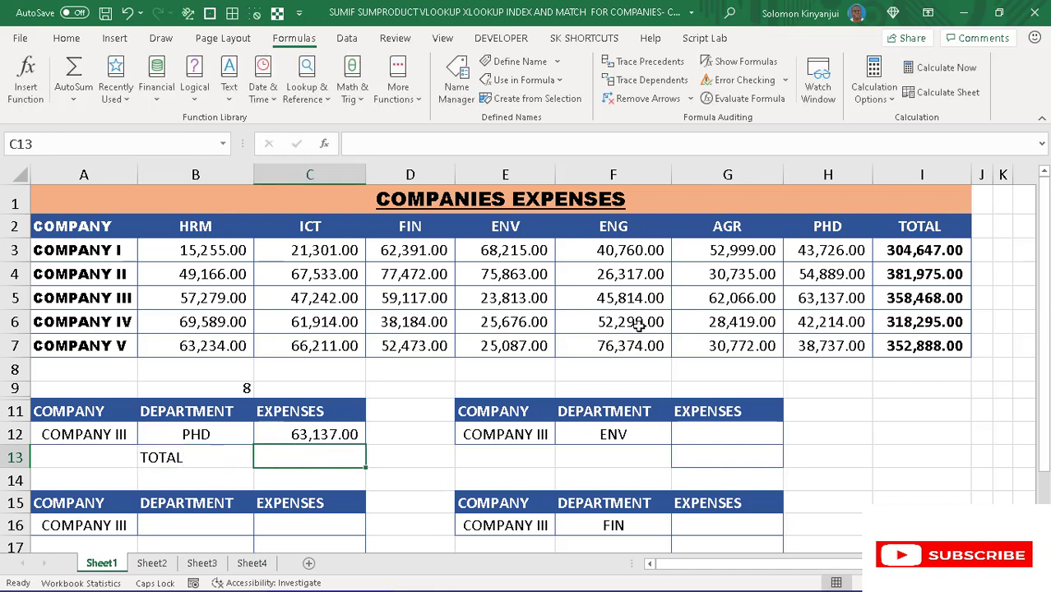
# - Start a VLOOKUP formula in cell C13 with the company cell as the absolute lookup value $A$12
pyautogui.click(900, 299)
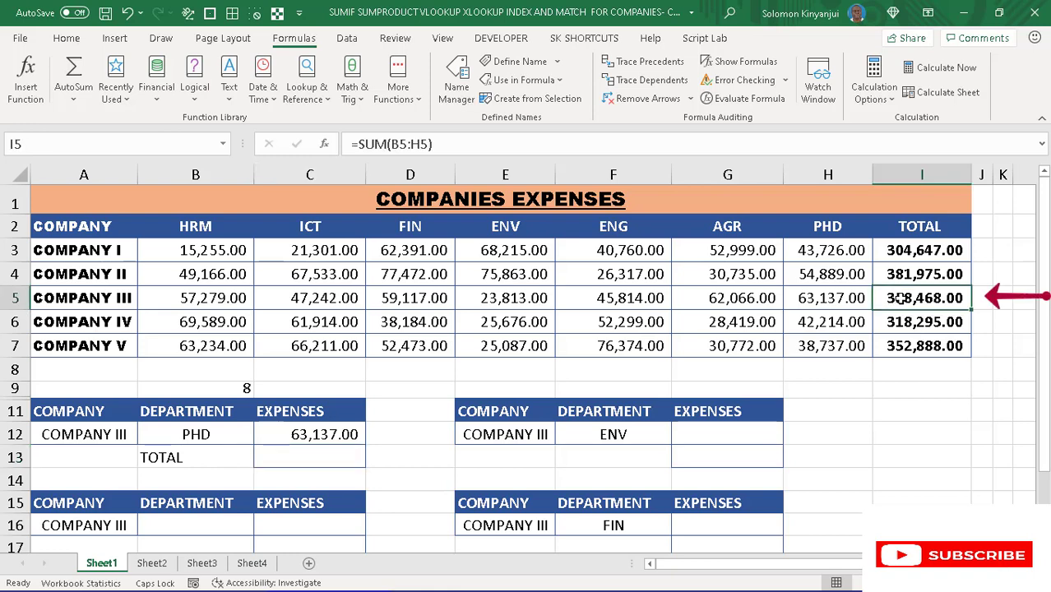
pyautogui.click(306, 453)
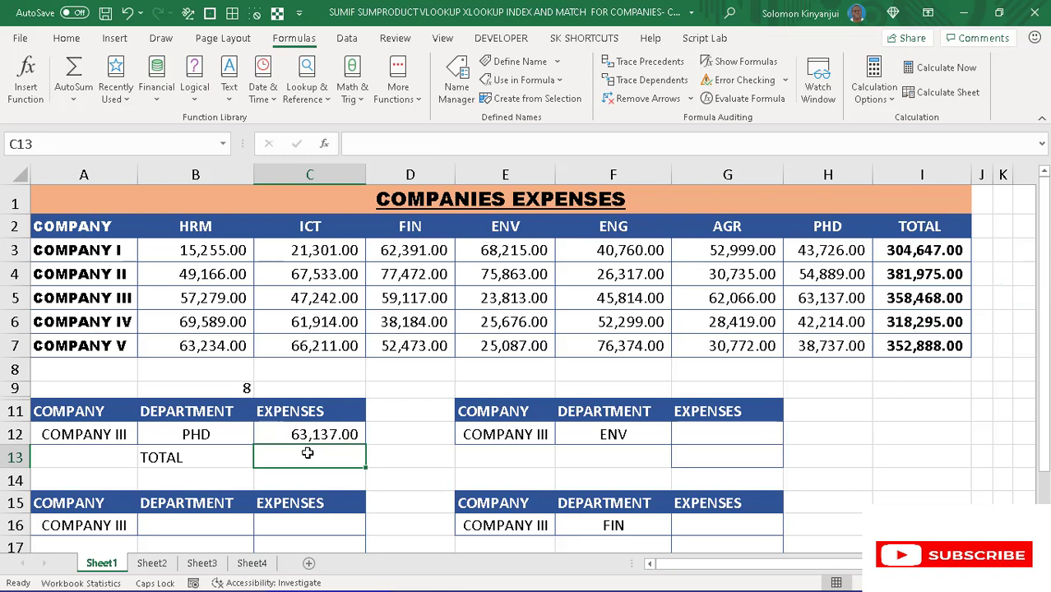
pyautogui.write('=')
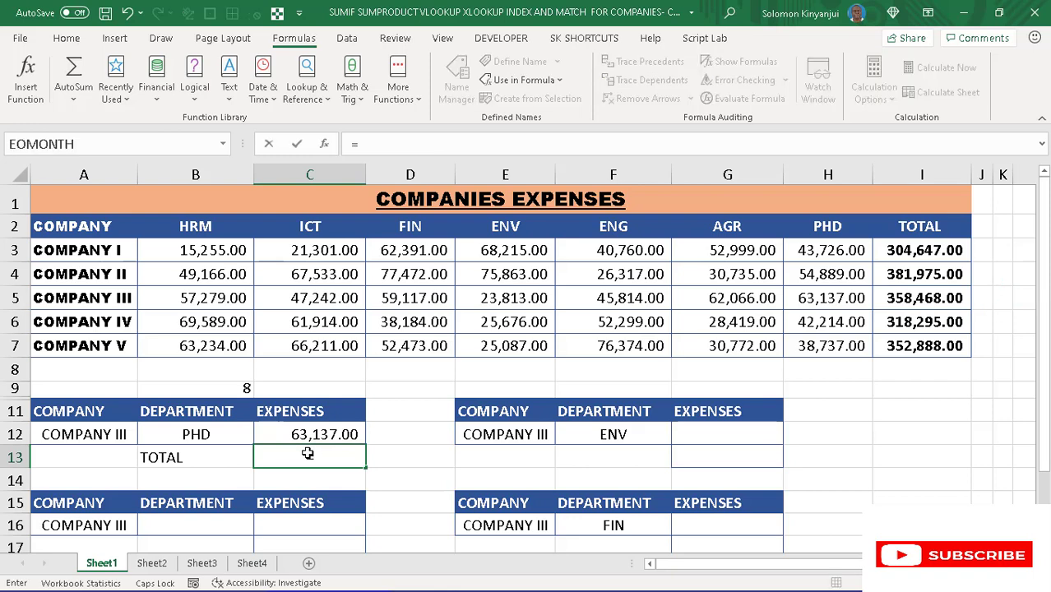
pyautogui.write('VLO')
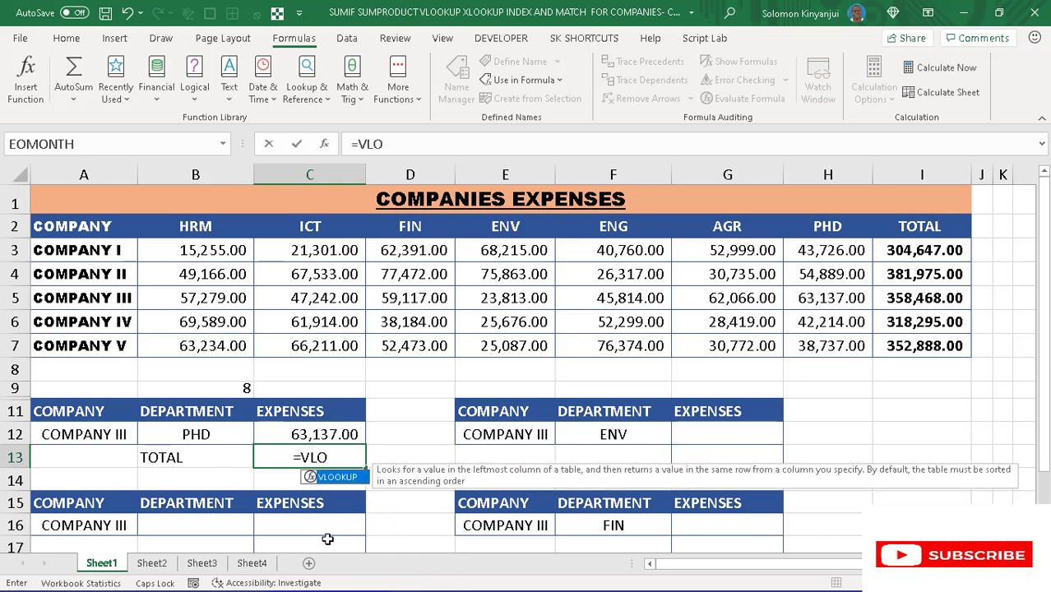
pyautogui.press('Tab')
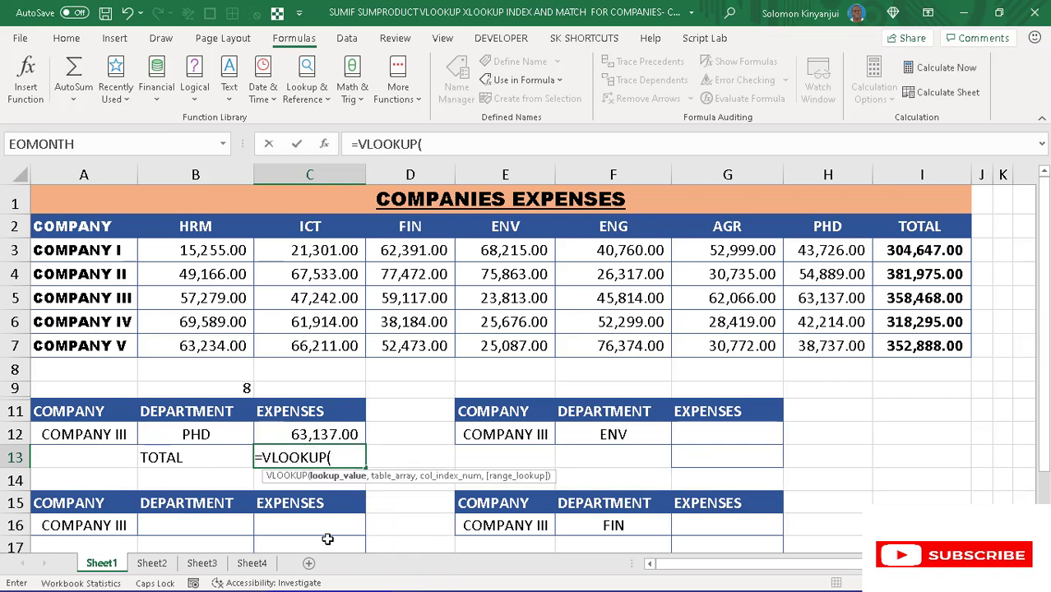
pyautogui.click(97, 432)
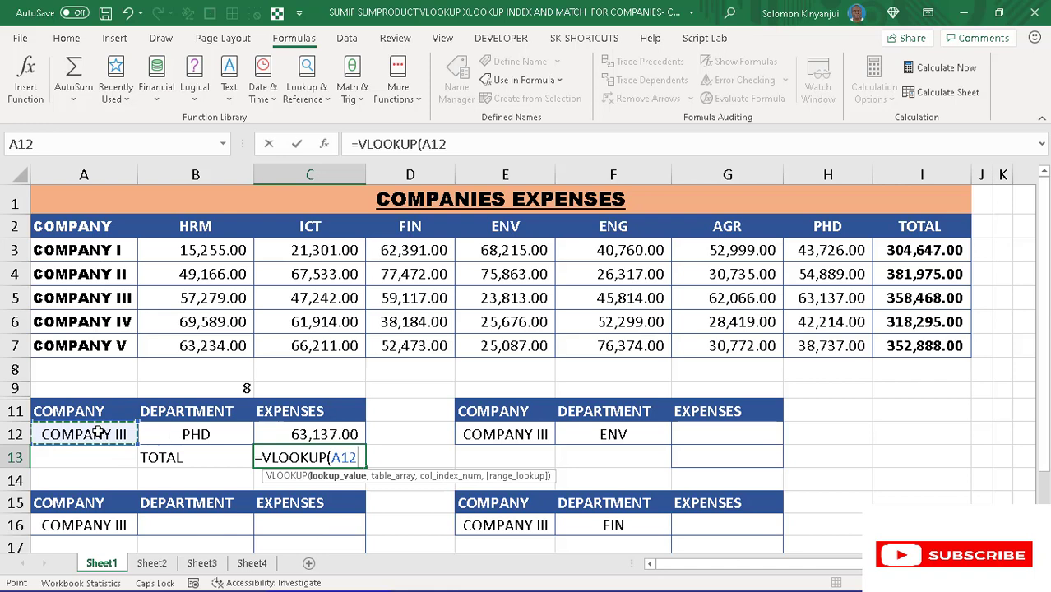
pyautogui.press('F4')
pyautogui.press('F4')
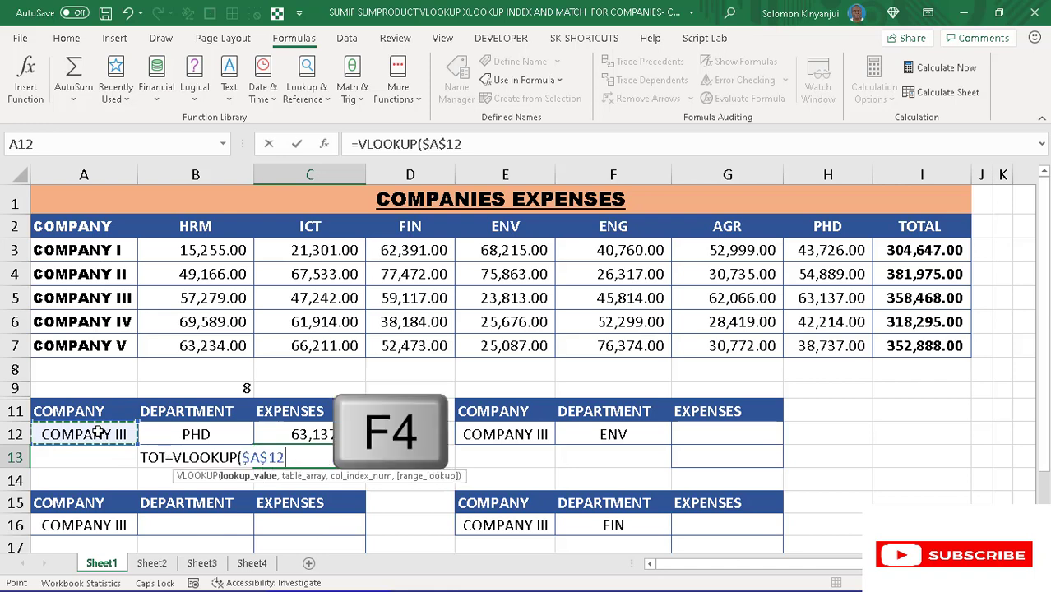
pyautogui.write(',')
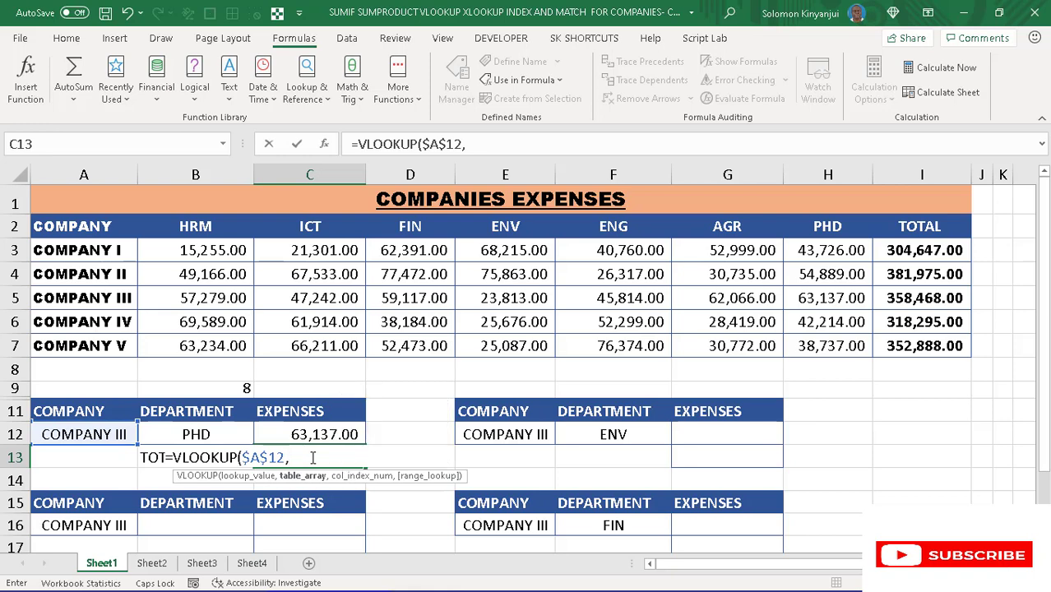
# - Complete the VLOOKUP in C13 with the named range COMPANIES, column index 9 and range lookup 0
pyautogui.press('F3')
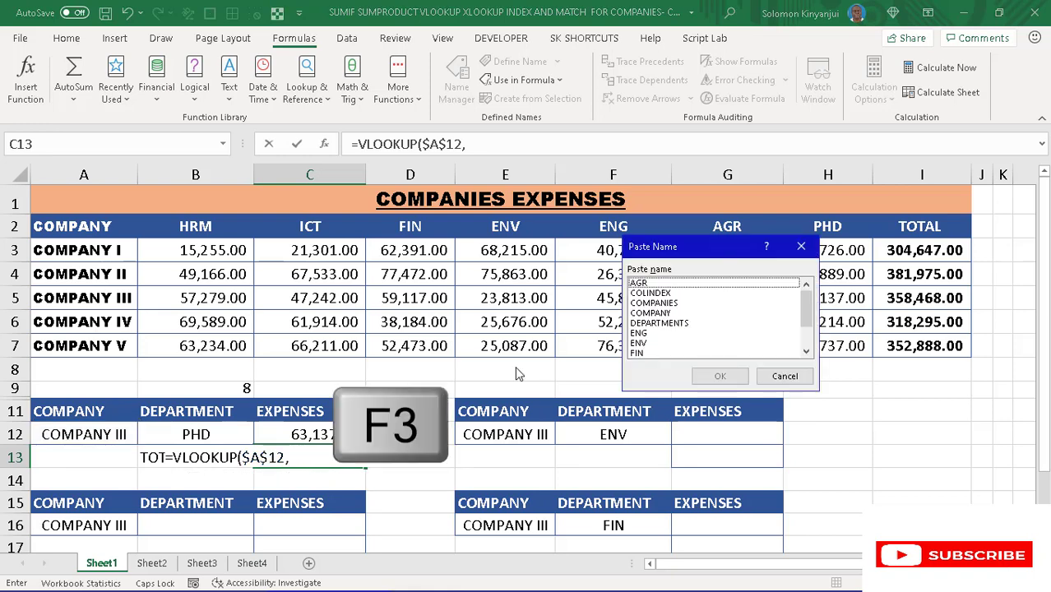
pyautogui.click(653, 302)
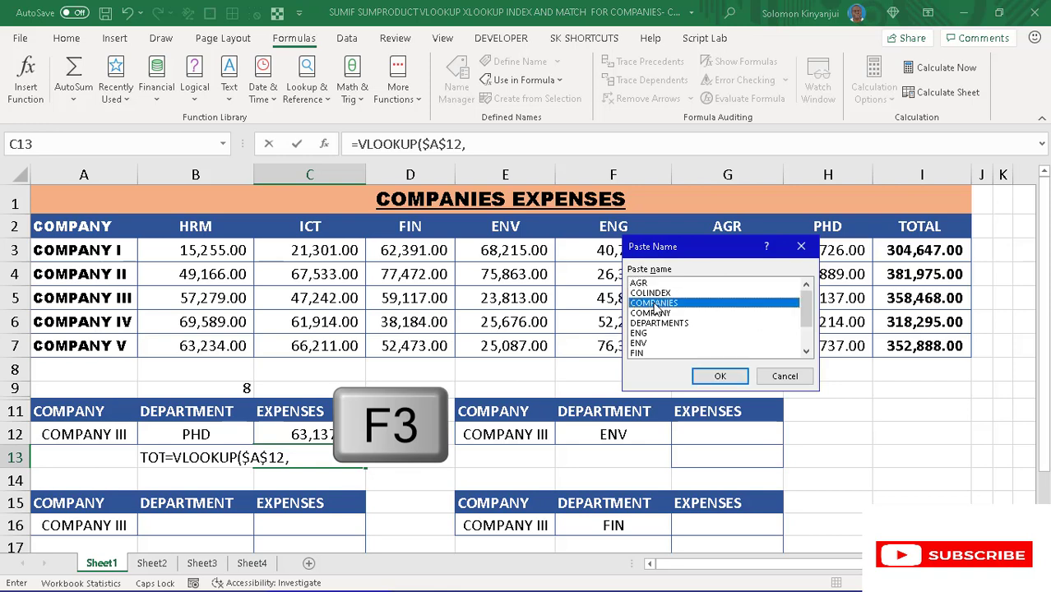
pyautogui.click(719, 376)
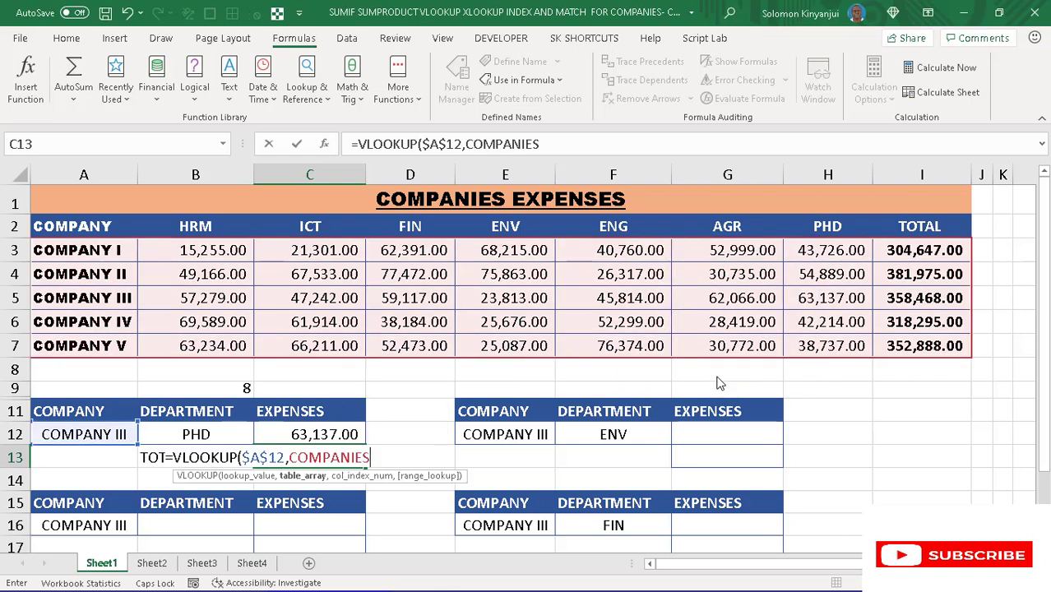
pyautogui.write(',')
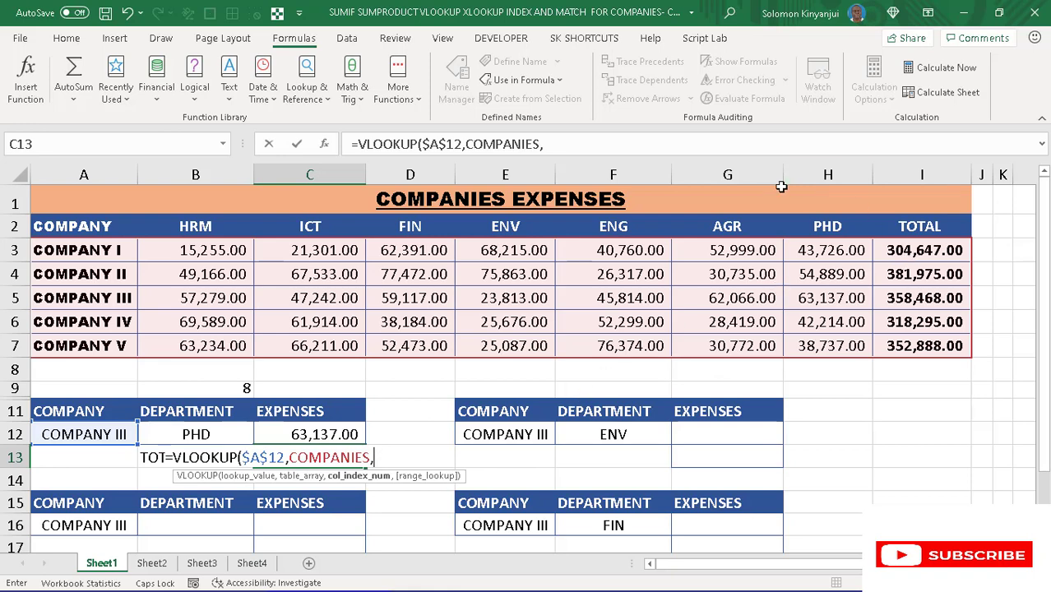
pyautogui.write('9,0')
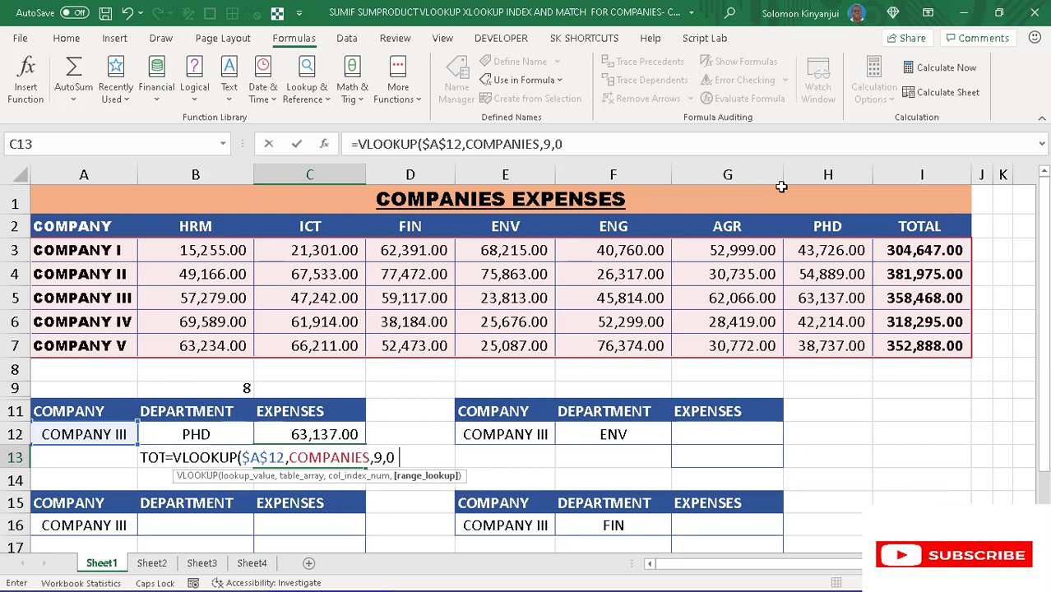
pyautogui.write(')')
pyautogui.press('Return')
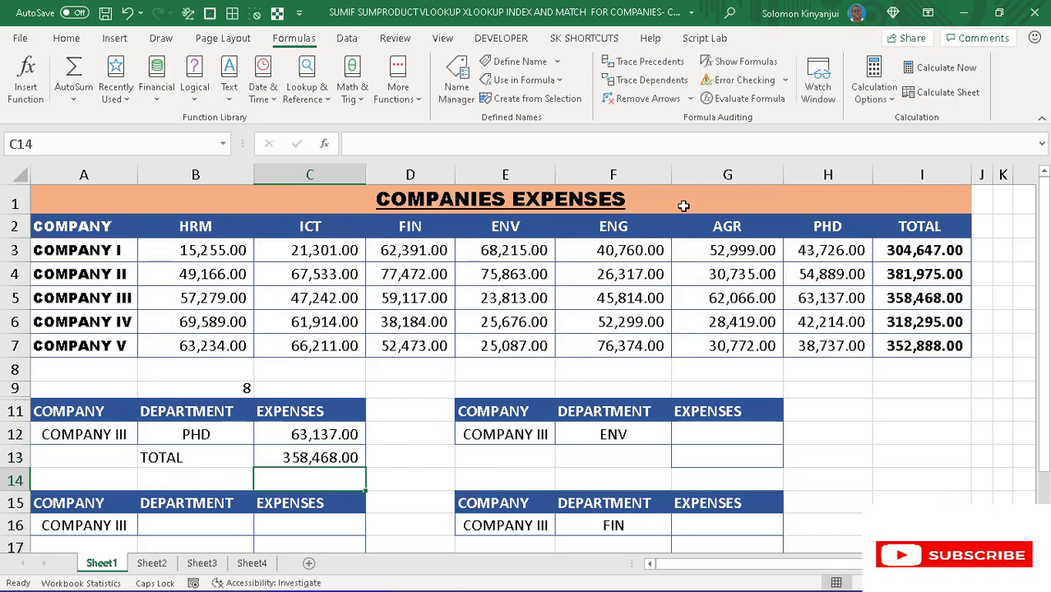
pyautogui.click(333, 459)
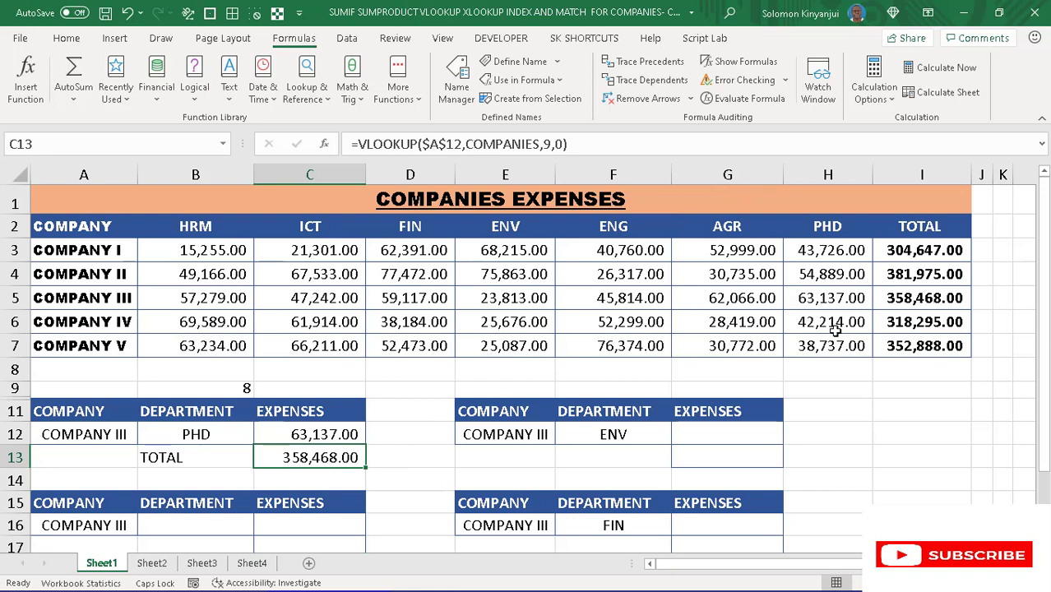
pyautogui.click(410, 442)
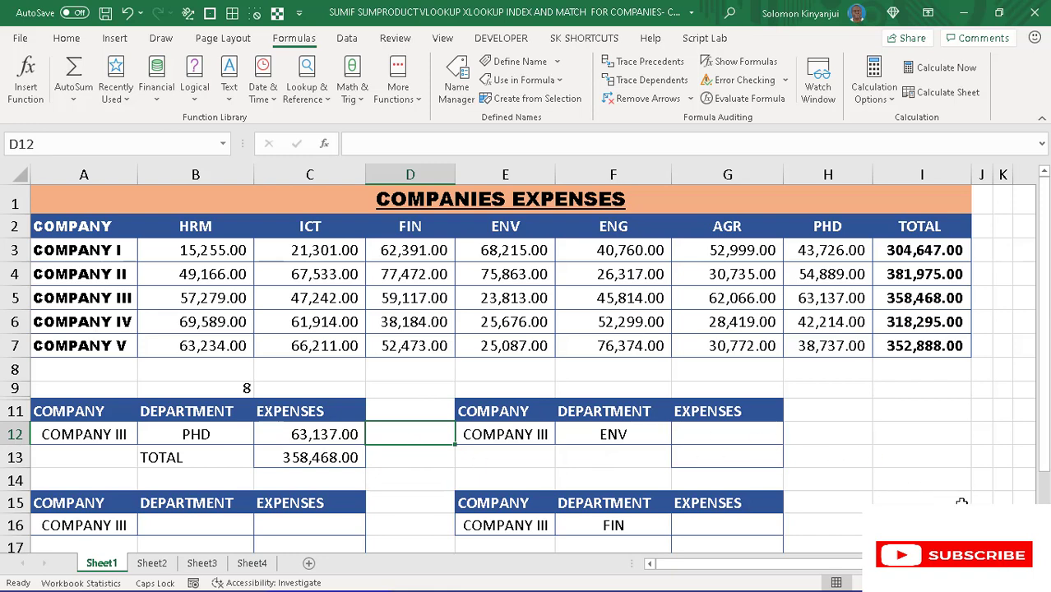
# - Hide row 9, which holds the column index helper formula, keeping column B visible
pyautogui.click(214, 388)
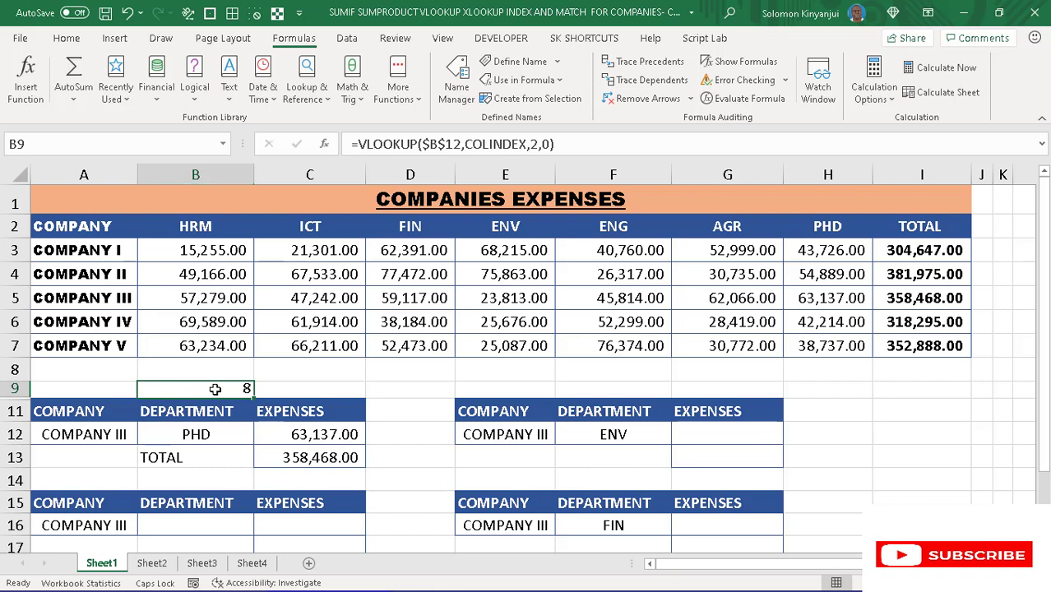
pyautogui.hotkey('ctrl', '0')
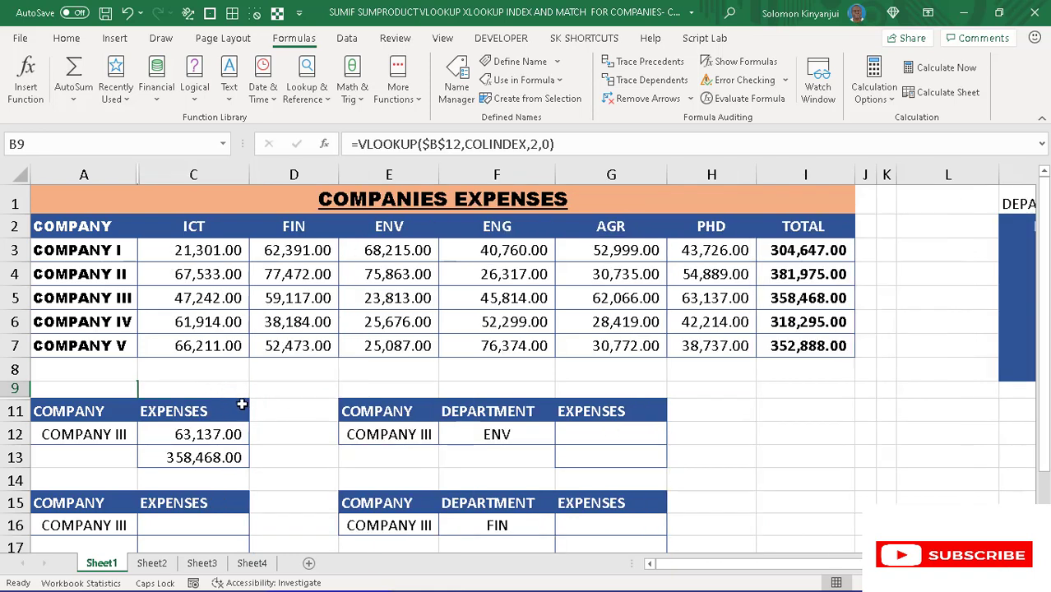
pyautogui.hotkey('ctrl', 'z')
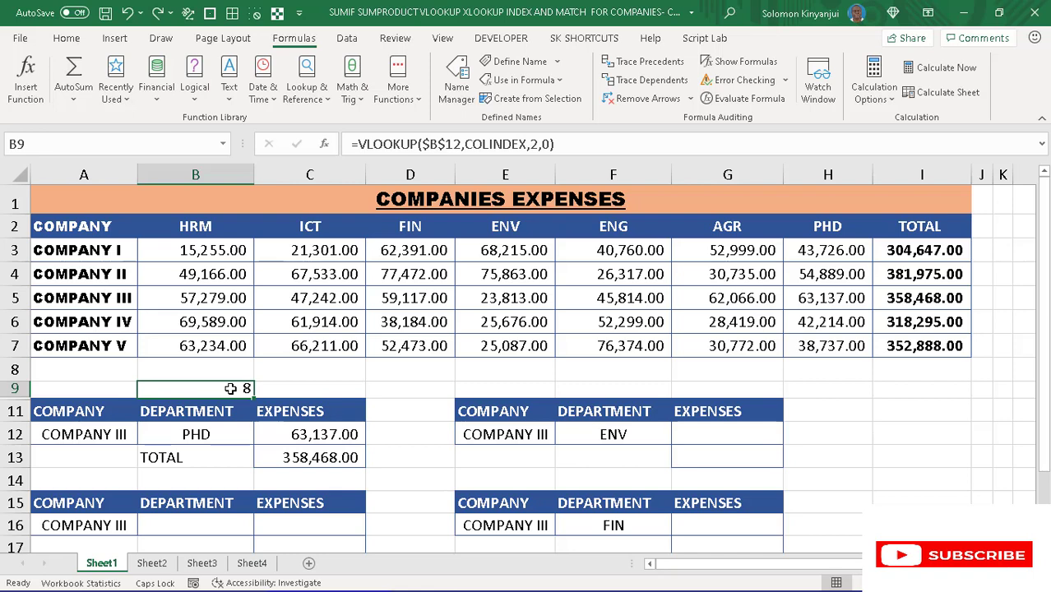
pyautogui.hotkey('ctrl', '9')
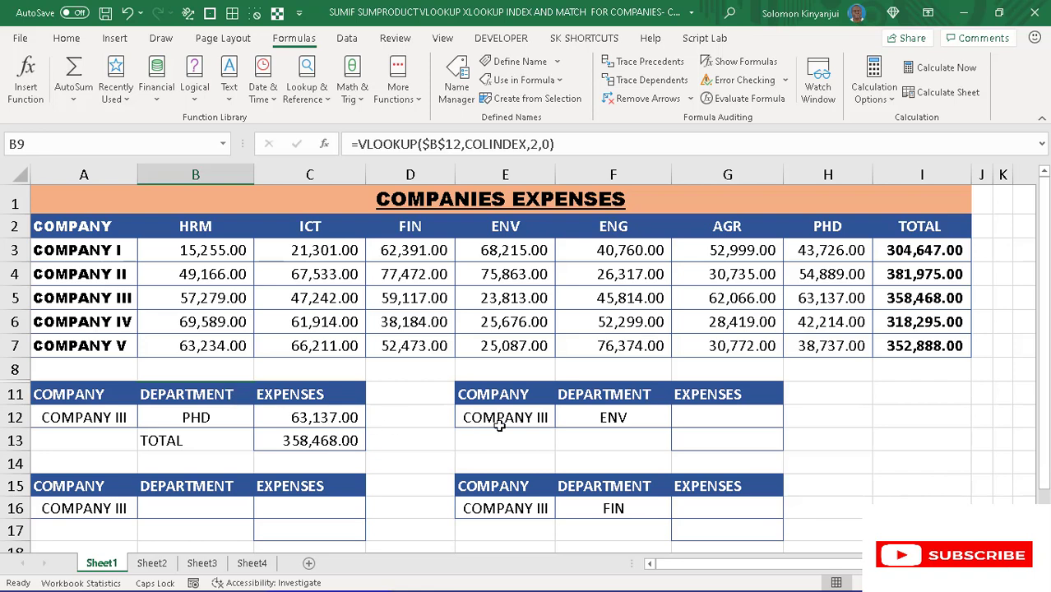
# - Try ENV in the department dropdown in cell B16, and finish with PHD selected
pyautogui.click(143, 508)
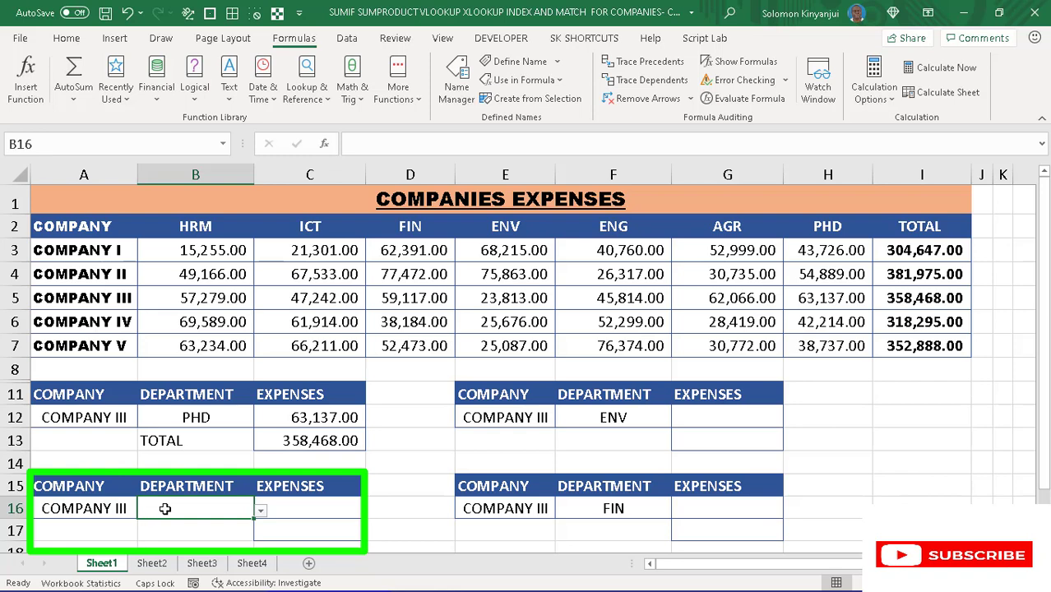
pyautogui.click(115, 508)
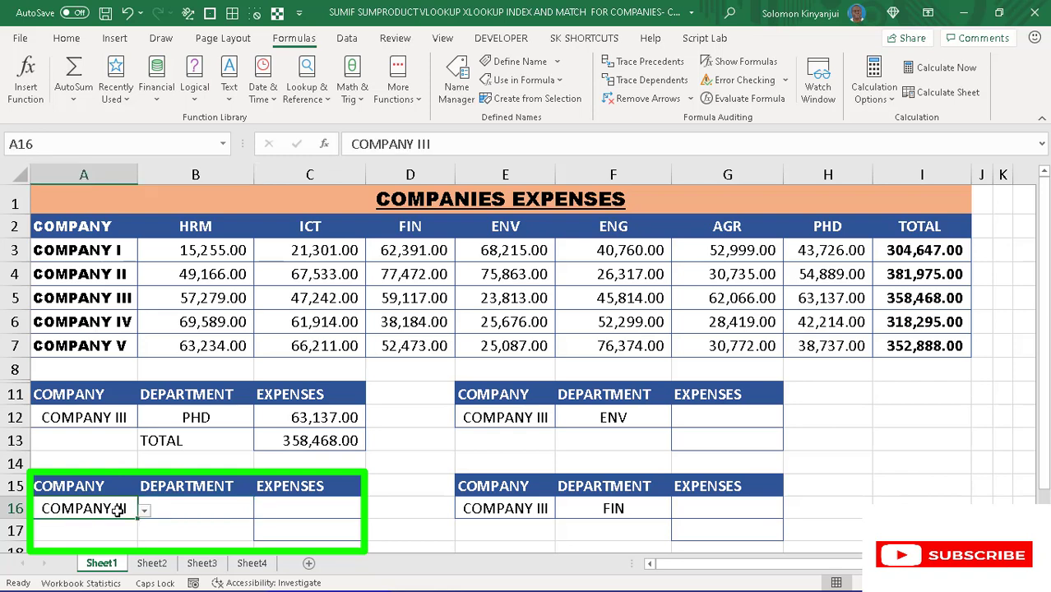
pyautogui.click(204, 508)
pyautogui.click(259, 510)
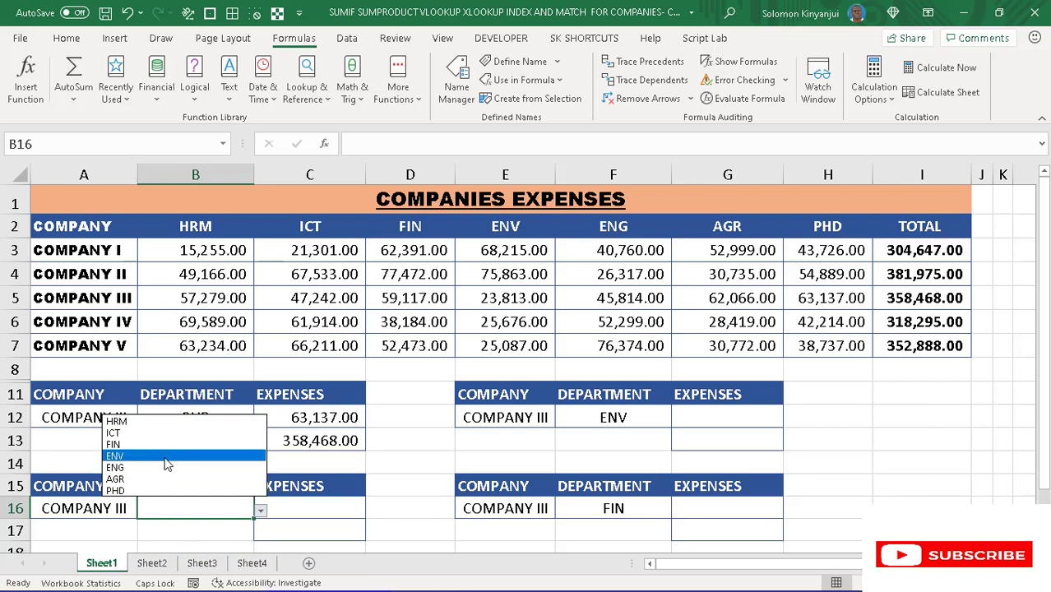
pyautogui.click(167, 457)
pyautogui.click(260, 510)
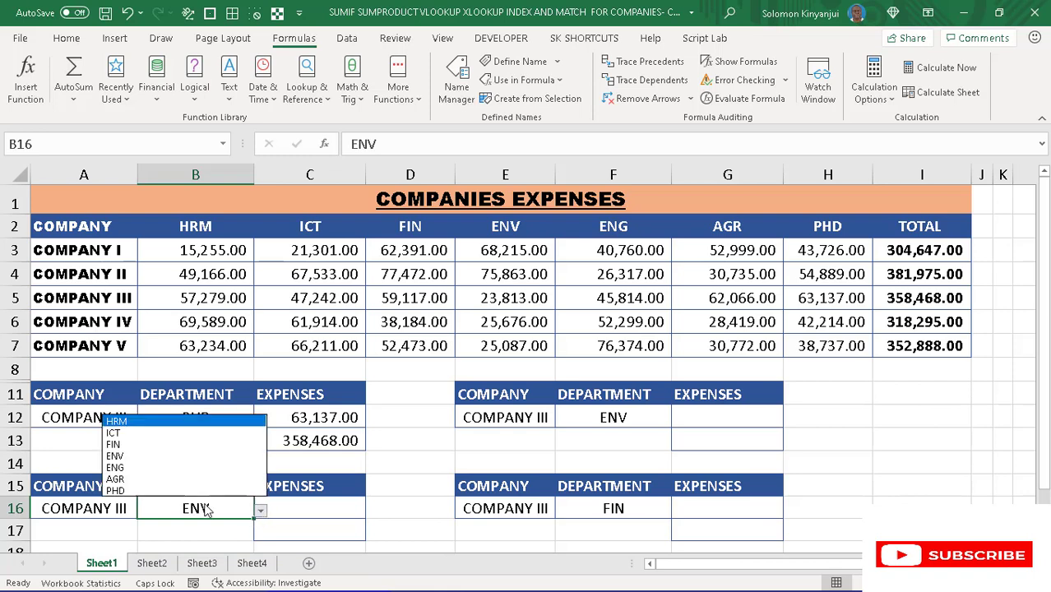
pyautogui.click(153, 489)
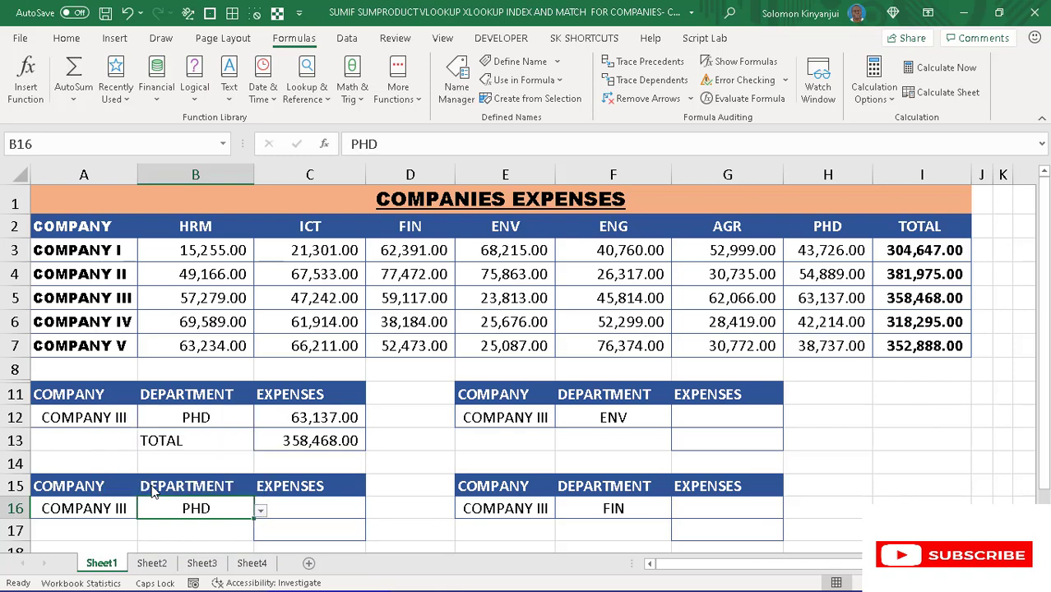
# - Start an XLOOKUP formula in cell C16 with the company cell as the absolute lookup value $A$16
pyautogui.click(312, 511)
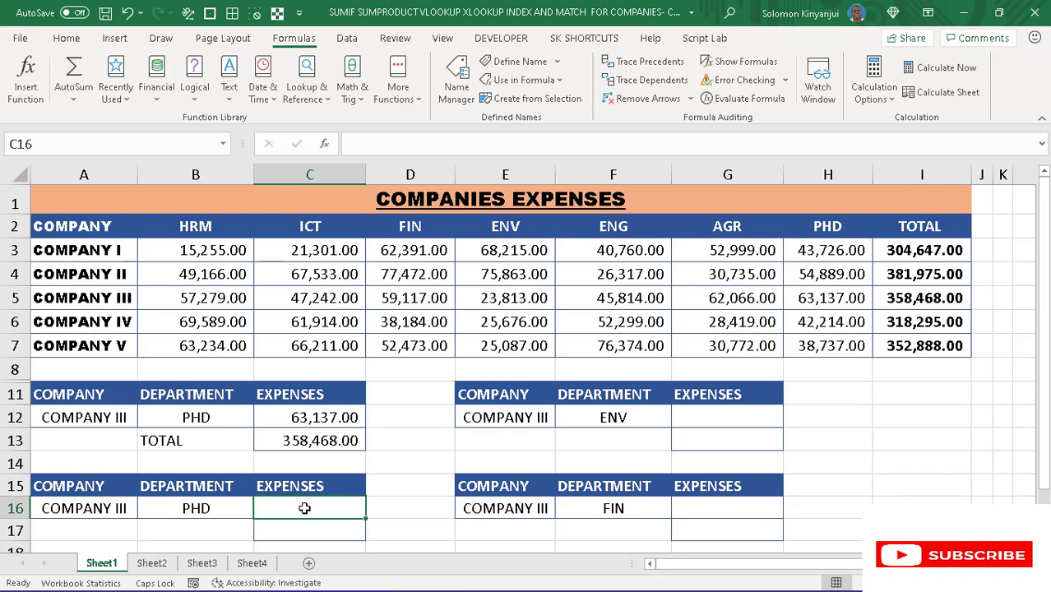
pyautogui.write('=XL')
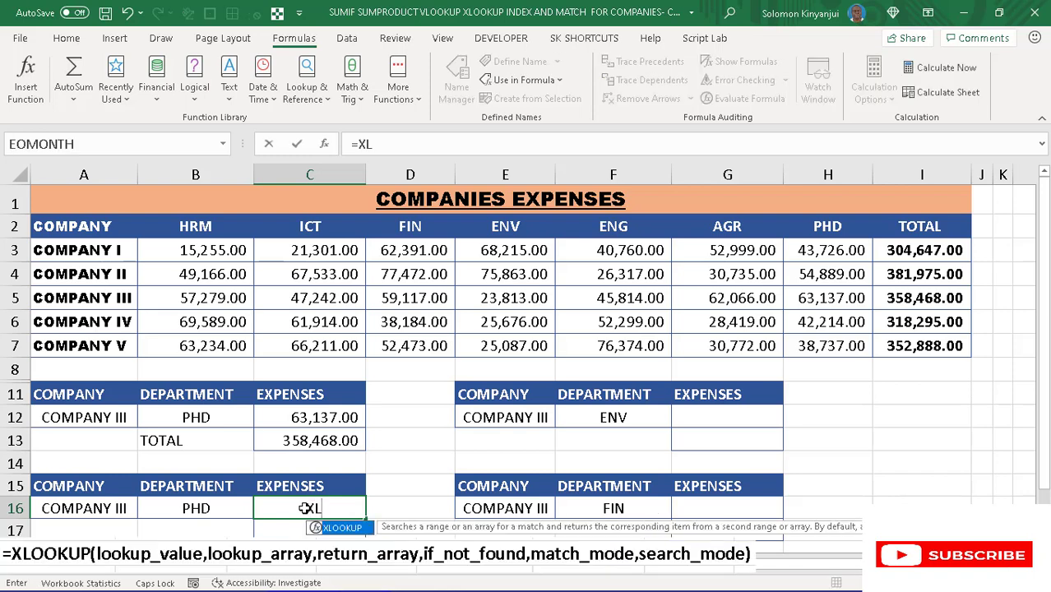
pyautogui.press('Tab')
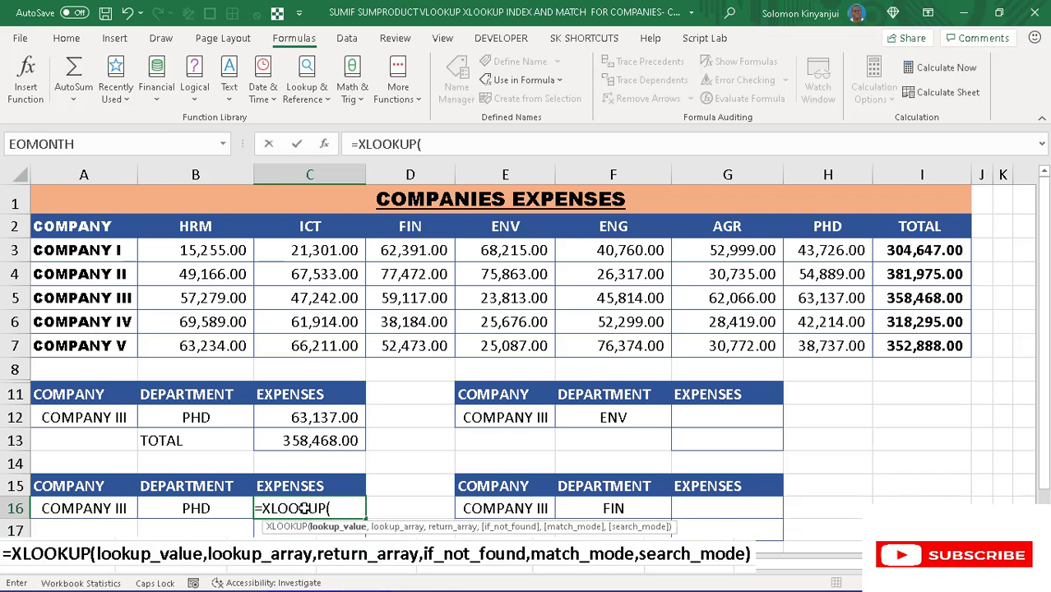
pyautogui.click(102, 503)
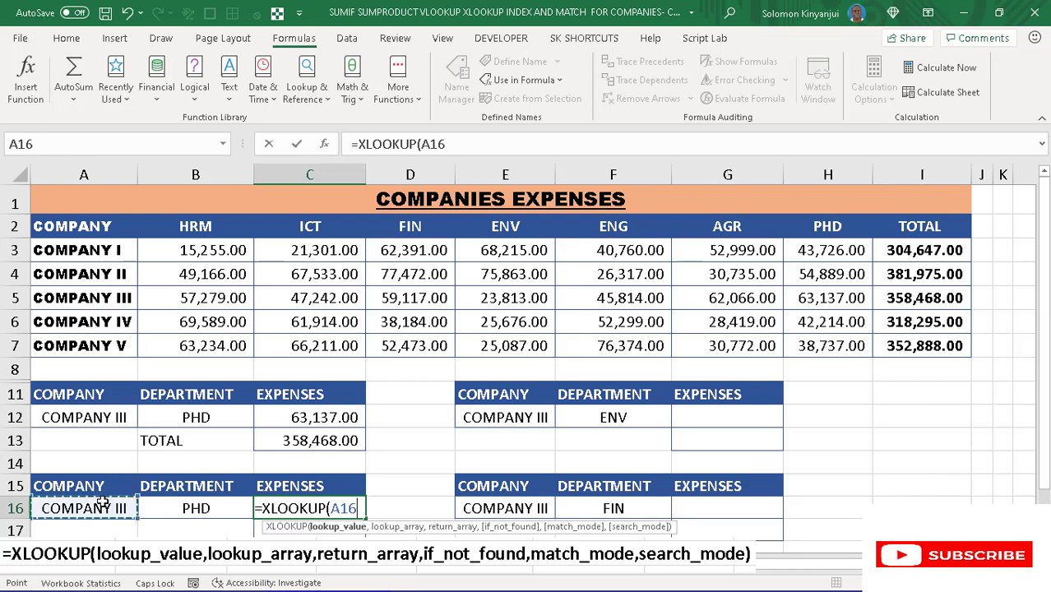
pyautogui.press('F4')
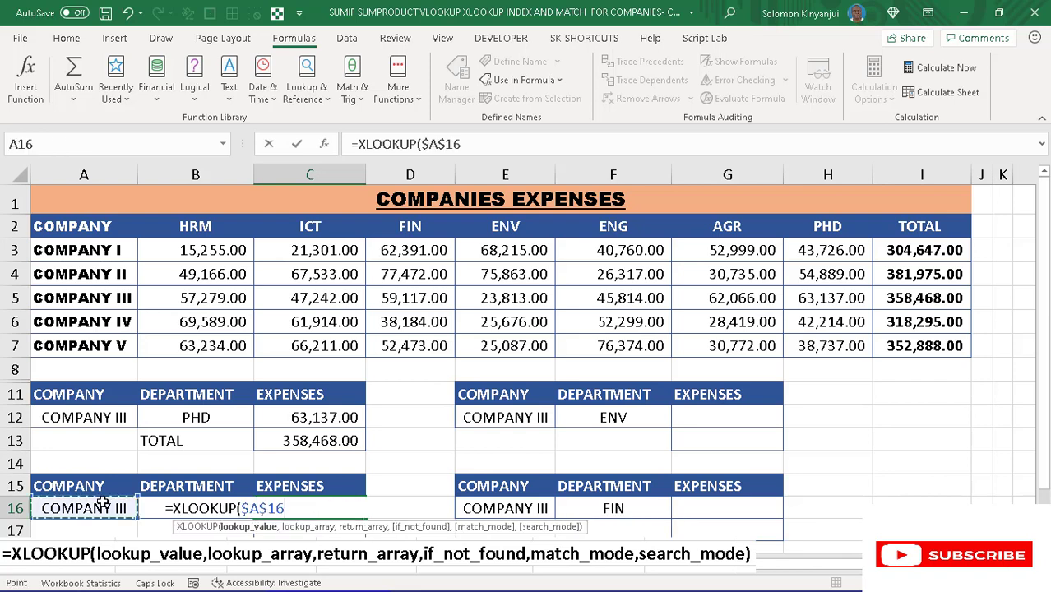
pyautogui.write(',')
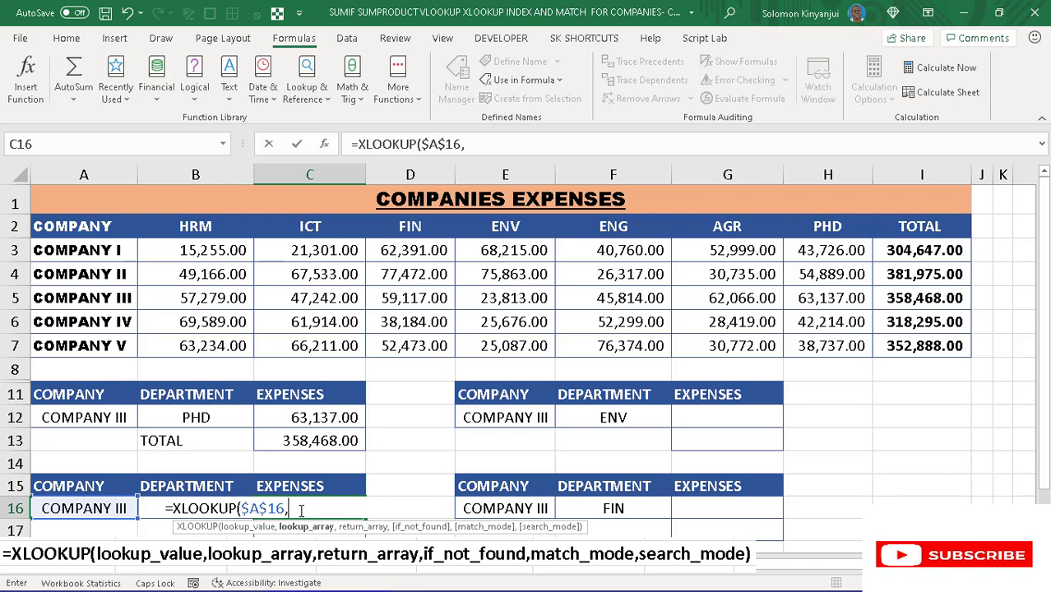
# - Add the named range COMPANY as the lookup array of the XLOOKUP in C16
pyautogui.press('F3')
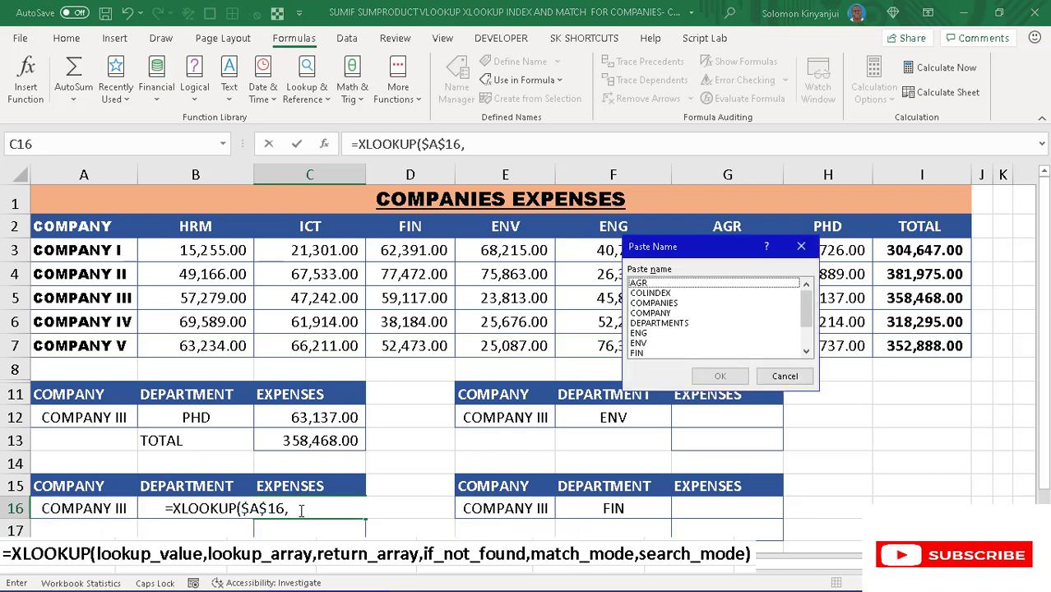
pyautogui.click(663, 313)
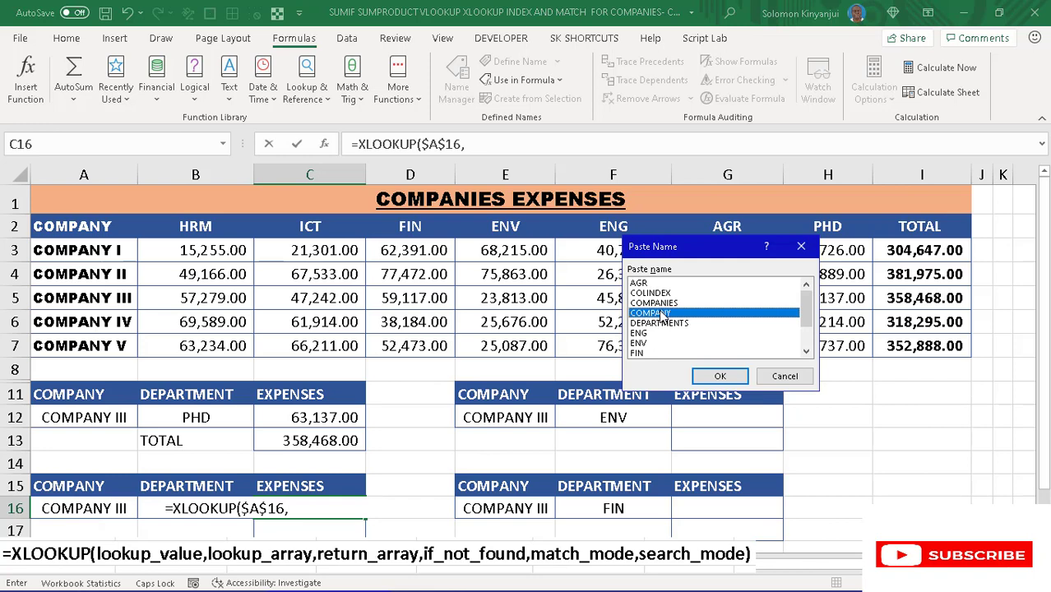
pyautogui.click(719, 375)
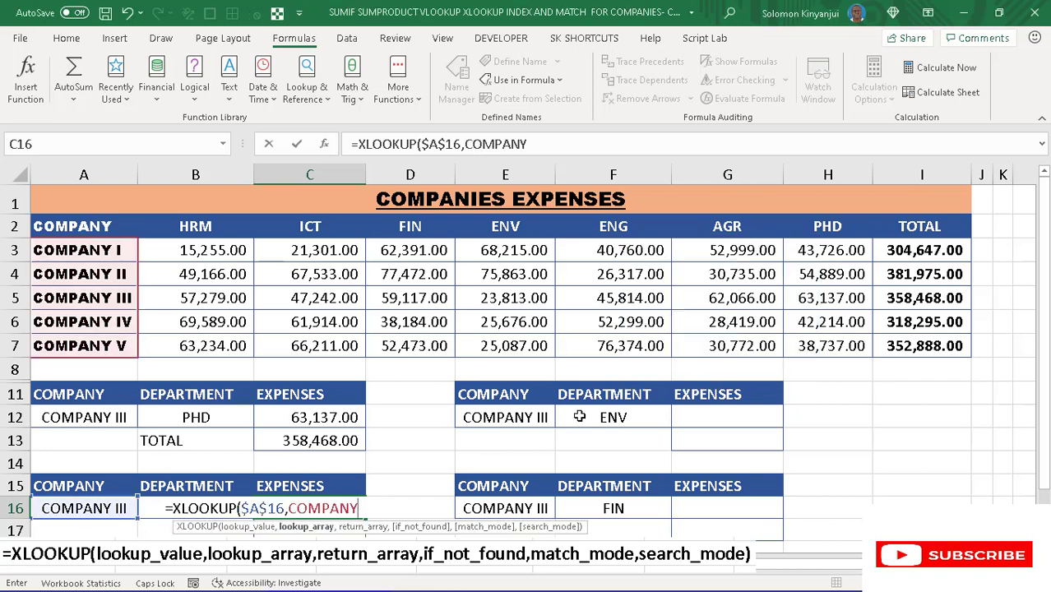
pyautogui.write(',')
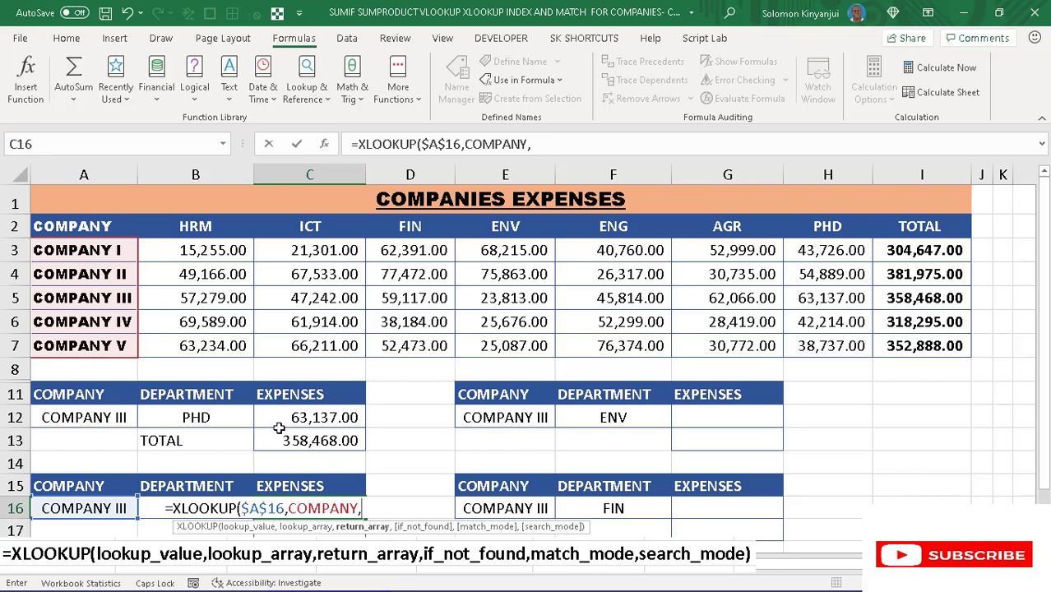
# - Add INDIRECT($B$16) as the return array, so the C16 formula follows the chosen department
pyautogui.write('INDI')
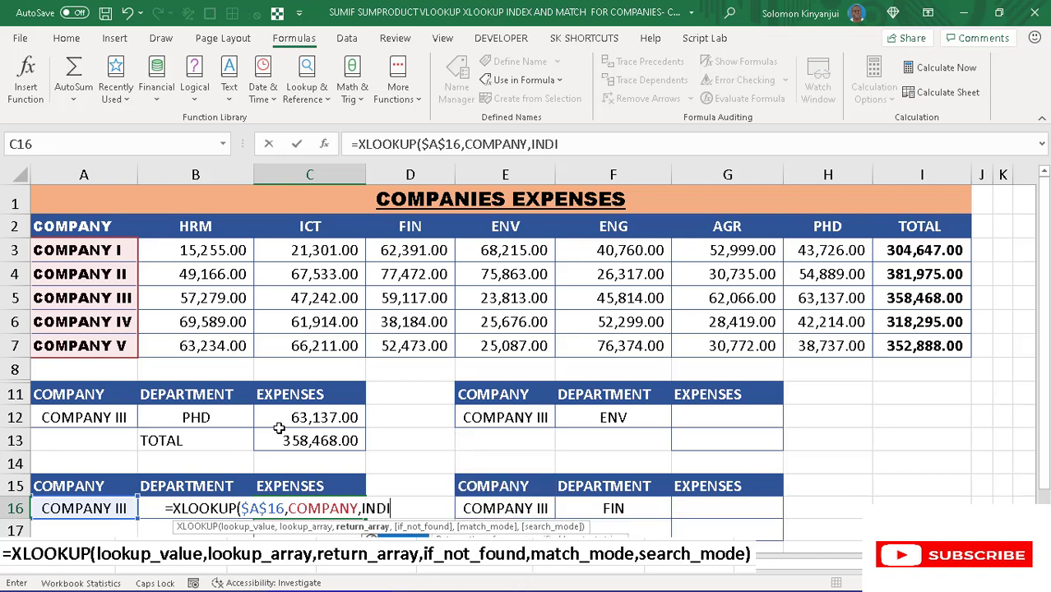
pyautogui.write('RECT')
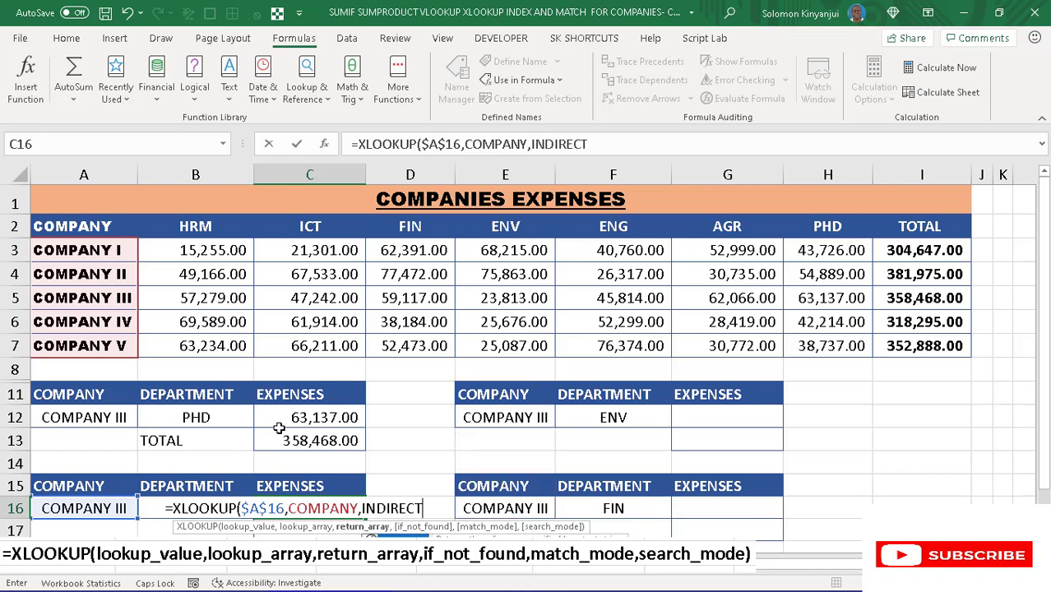
pyautogui.write('(')
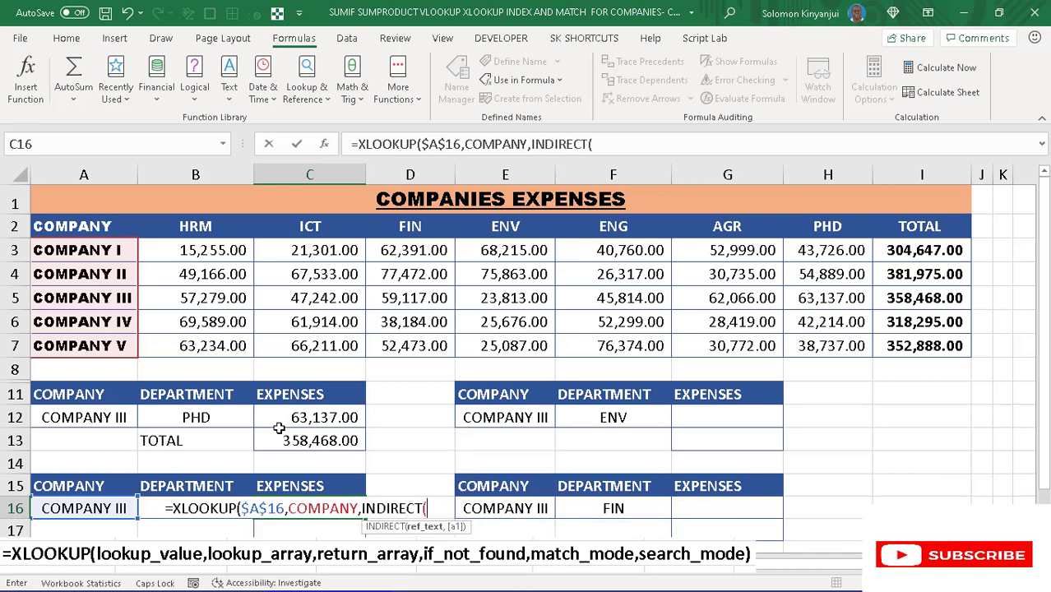
pyautogui.click(154, 510)
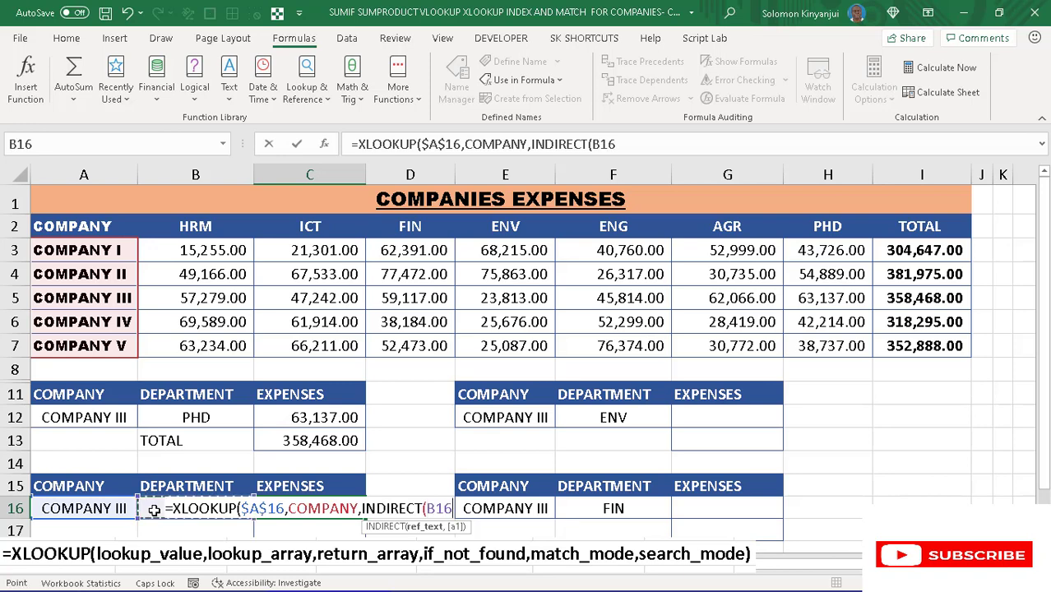
pyautogui.press('F4')
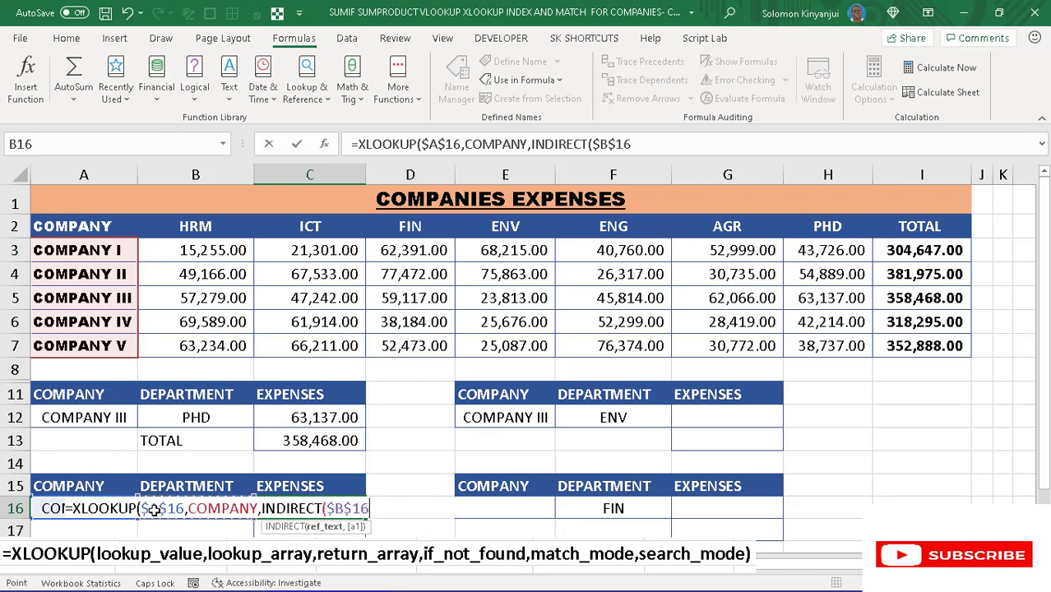
pyautogui.write(')')
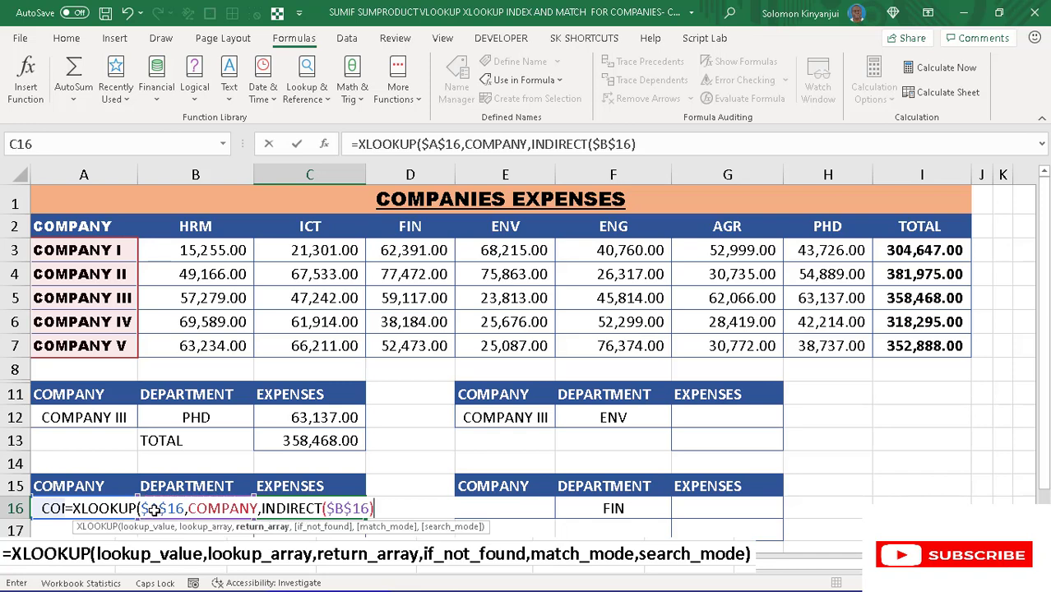
pyautogui.write(',')
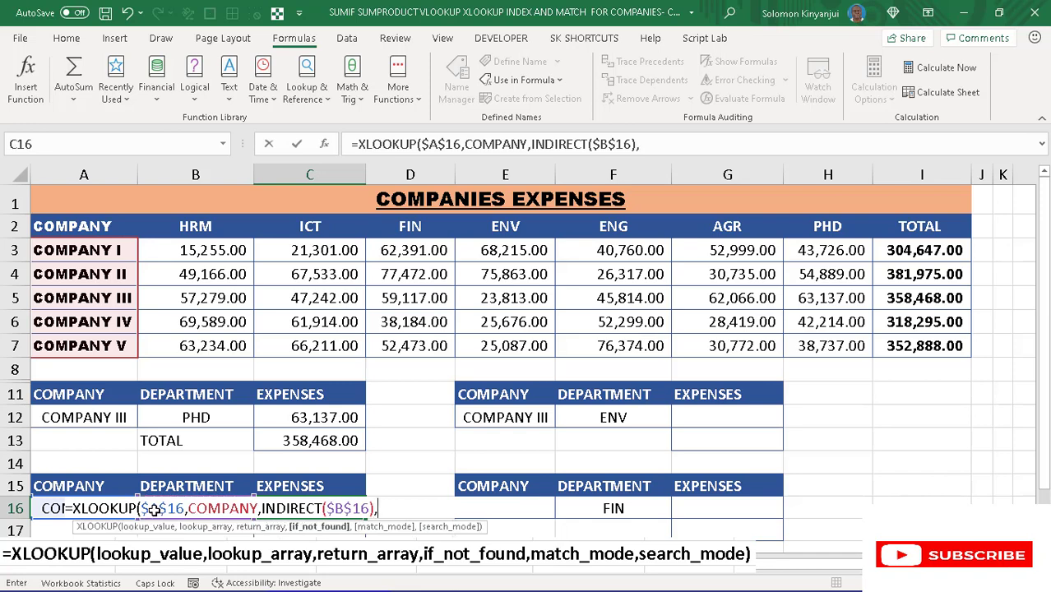
pyautogui.write('@@')
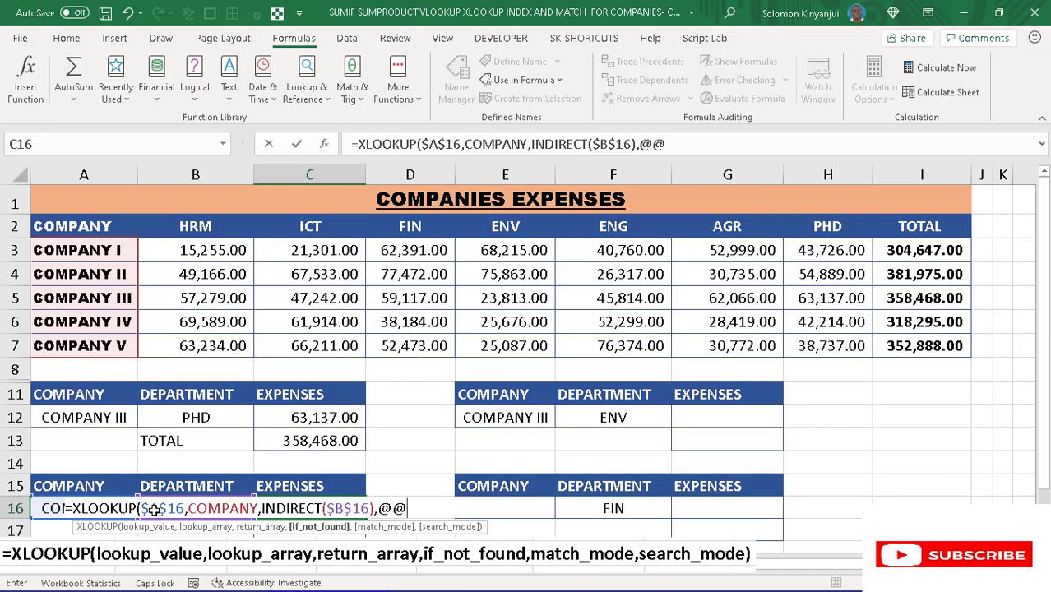
pyautogui.press('BackSpace')
pyautogui.press('BackSpace')
pyautogui.press('BackSpace')
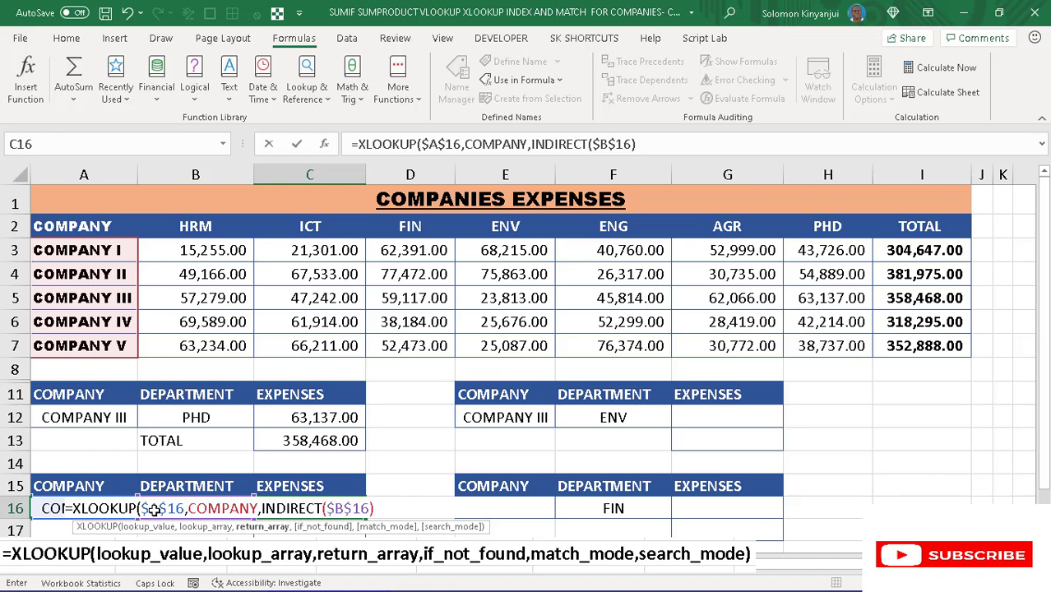
# - Complete the XLOOKUP in C16 with an empty string "" for not found and match mode 0
pyautogui.write(',')
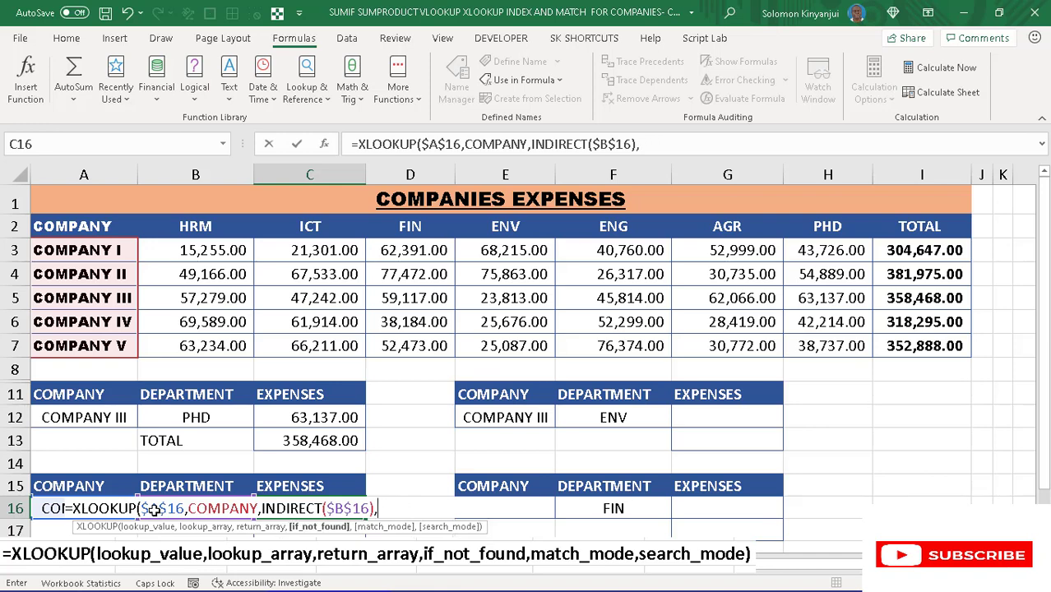
pyautogui.write('""<')
pyautogui.press('BackSpace')
pyautogui.write(',')
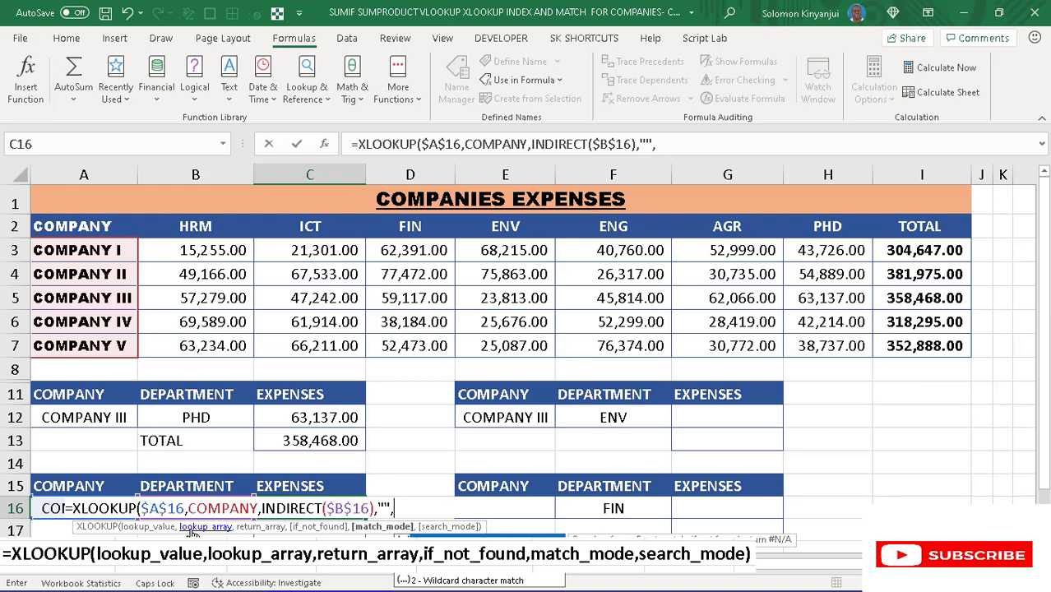
pyautogui.write('0)')
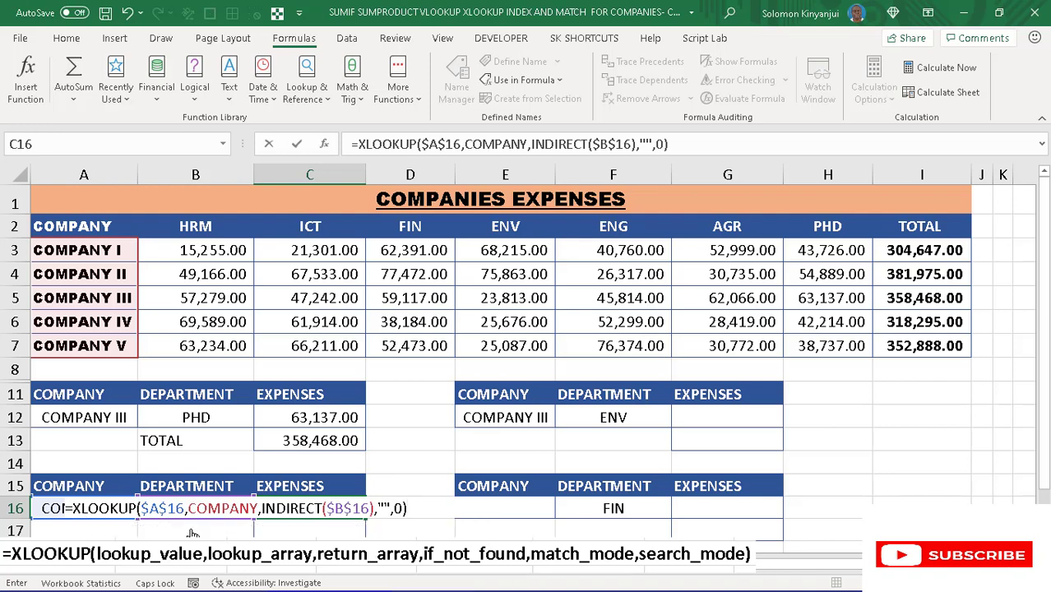
pyautogui.press('Return')
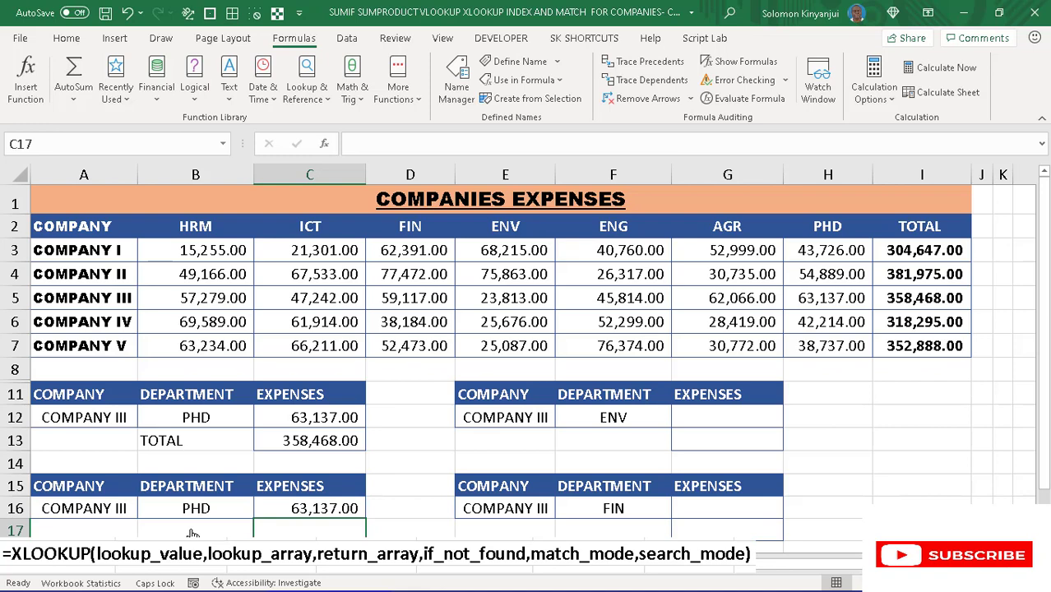
pyautogui.click(231, 505)
pyautogui.click(298, 508)
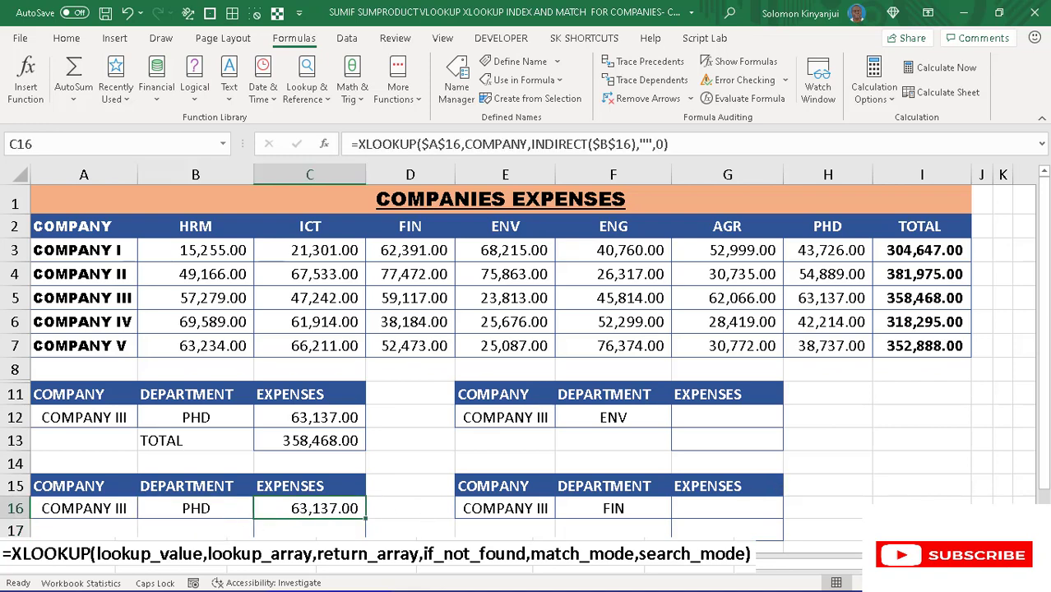
# - Start an XLOOKUP formula in cell C17 with the company cell as the absolute lookup value $A$16
pyautogui.scroll(-1, 666, 477)
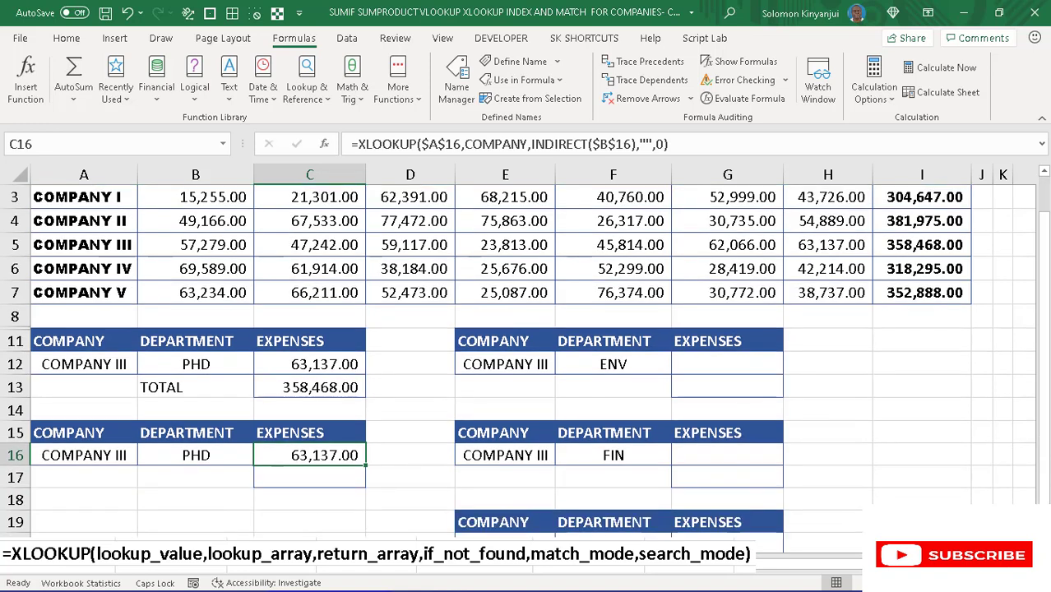
pyautogui.click(322, 472)
pyautogui.write('=')
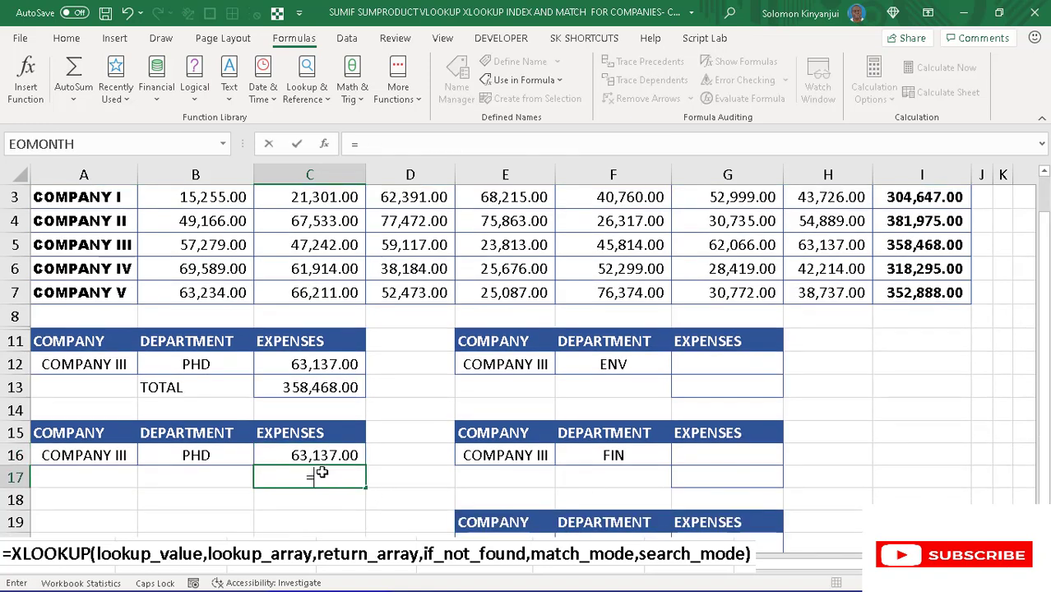
pyautogui.write('XLO')
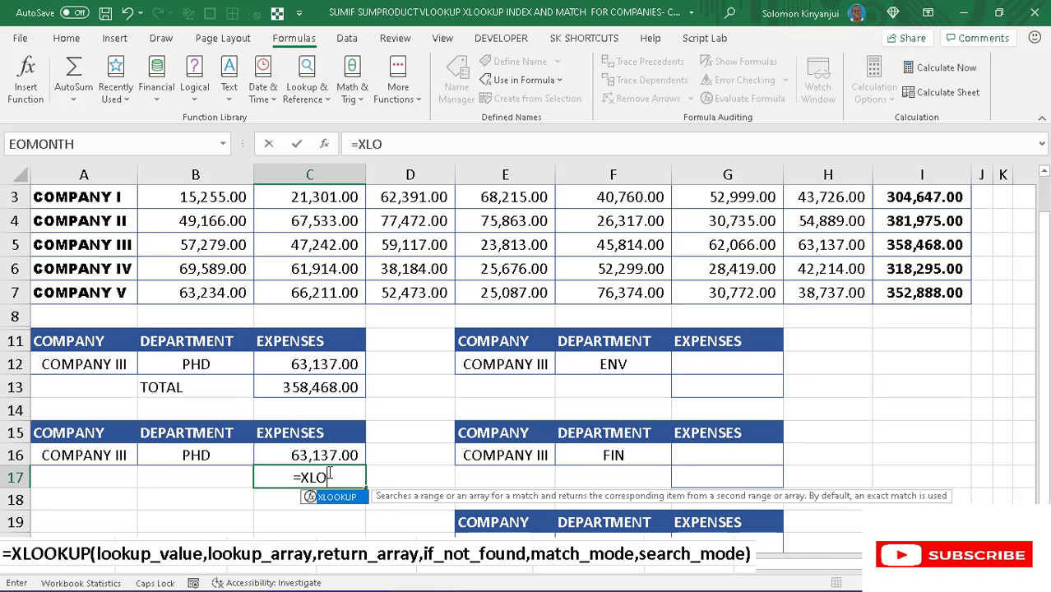
pyautogui.press('Tab')
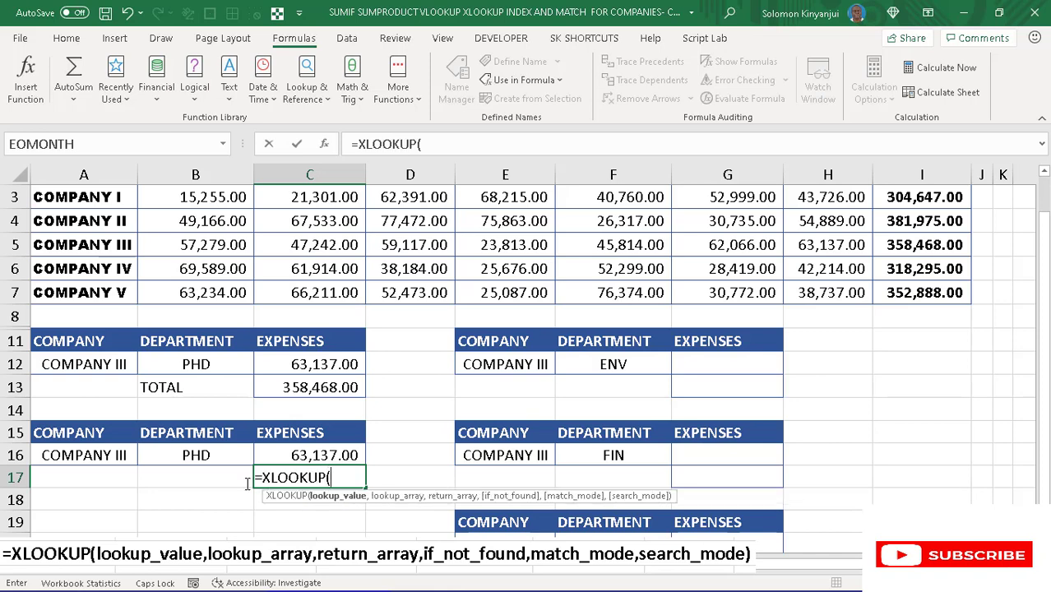
pyautogui.click(107, 457)
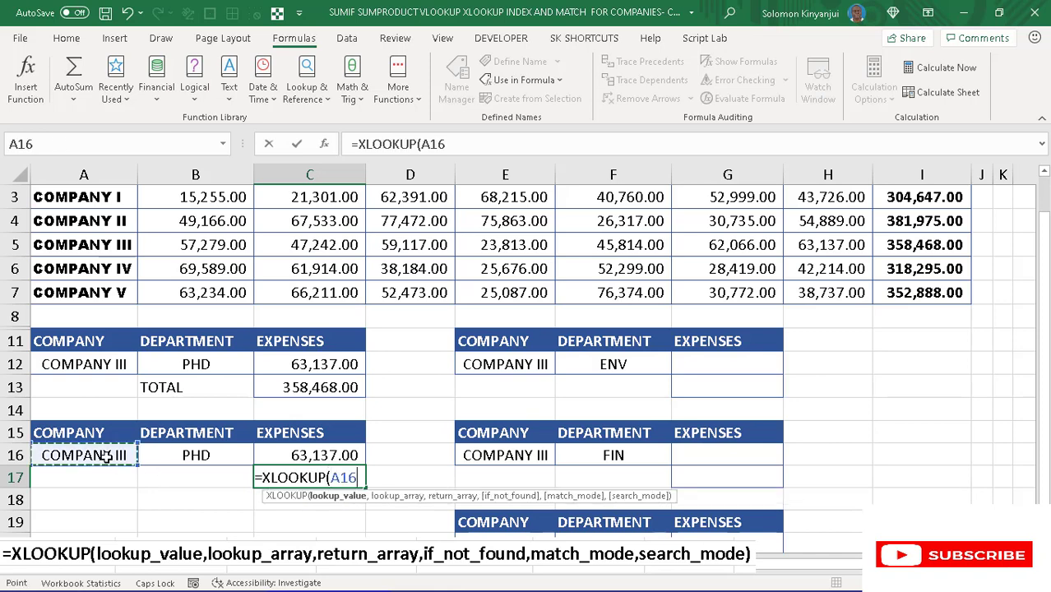
pyautogui.press('F4')
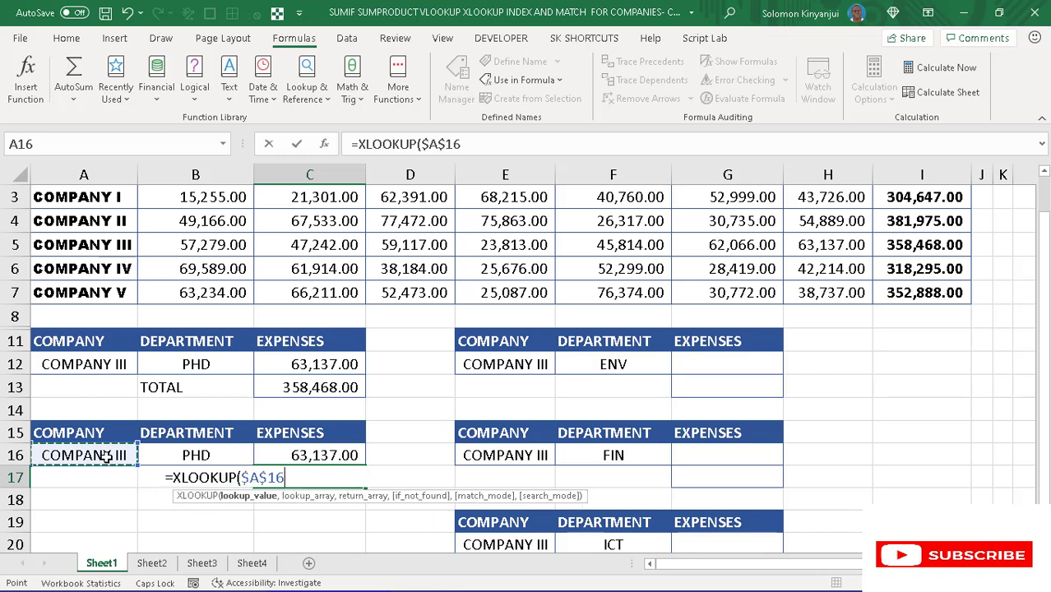
pyautogui.write(',')
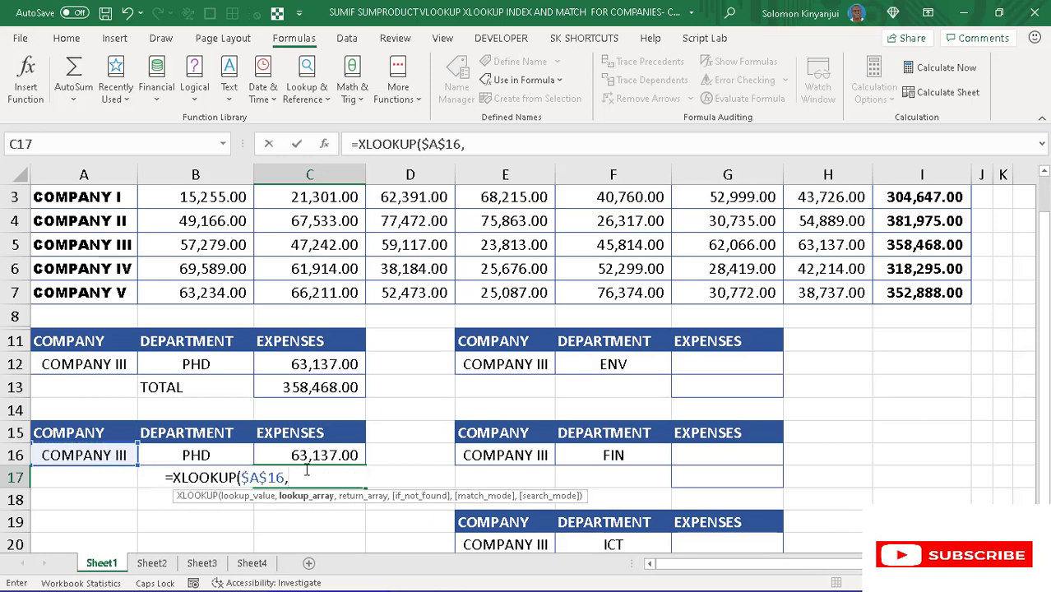
# - Add the named range COMPANY as the lookup array of the XLOOKUP in C17
pyautogui.press('F3')
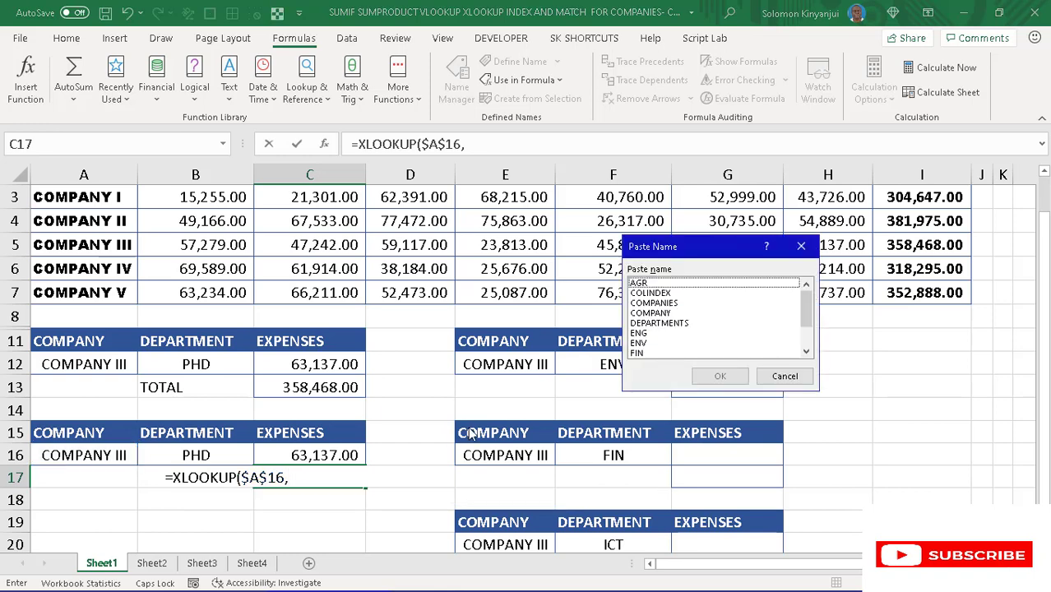
pyautogui.click(651, 315)
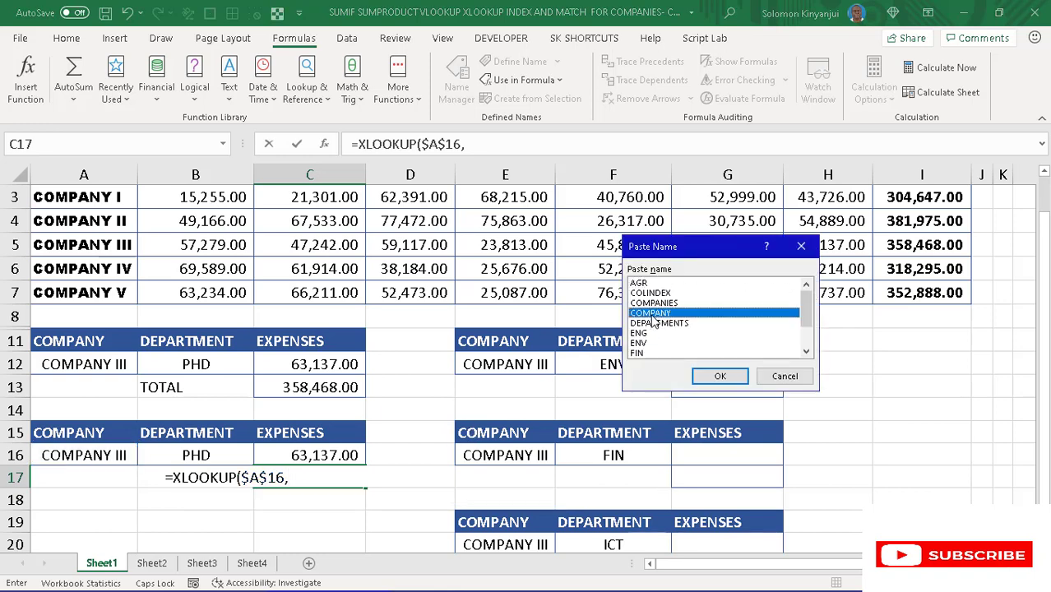
pyautogui.click(699, 382)
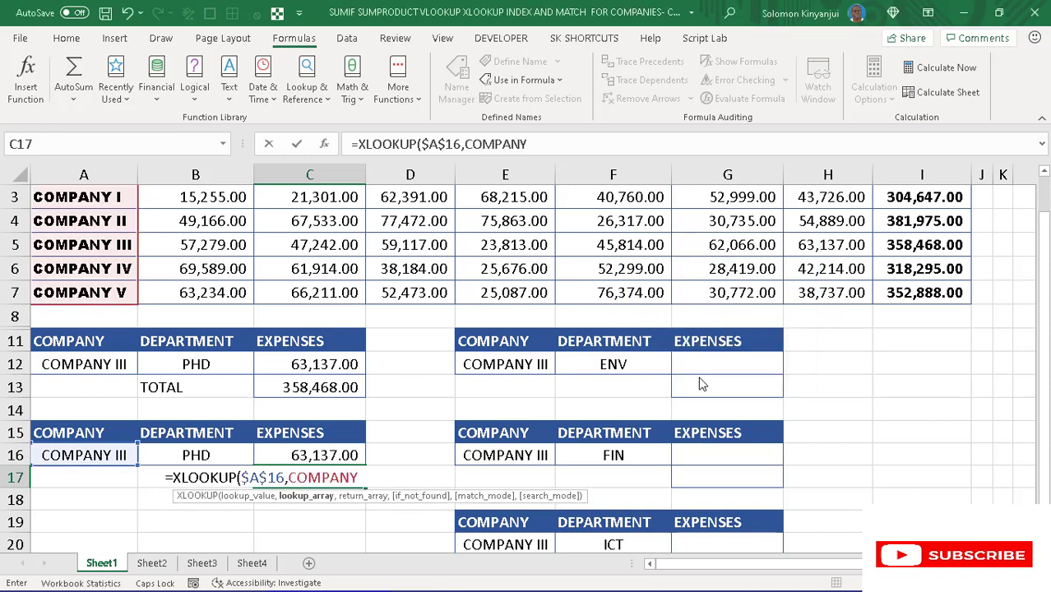
pyautogui.write(',')
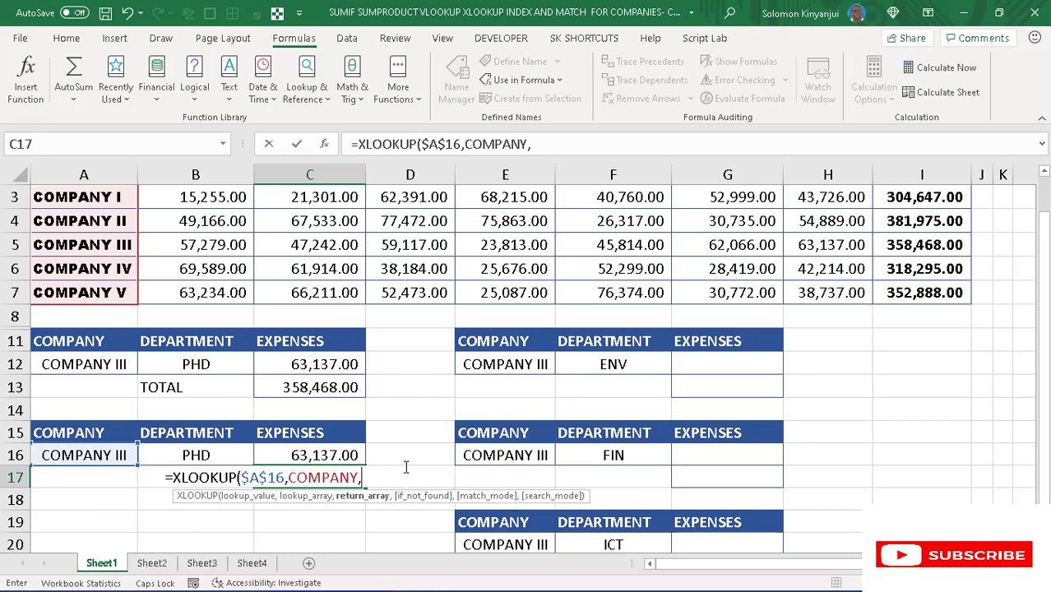
# - Add the named range TOTAL as the return array in C17 and complete the XLOOKUP with 0 for not found
pyautogui.write('TO')
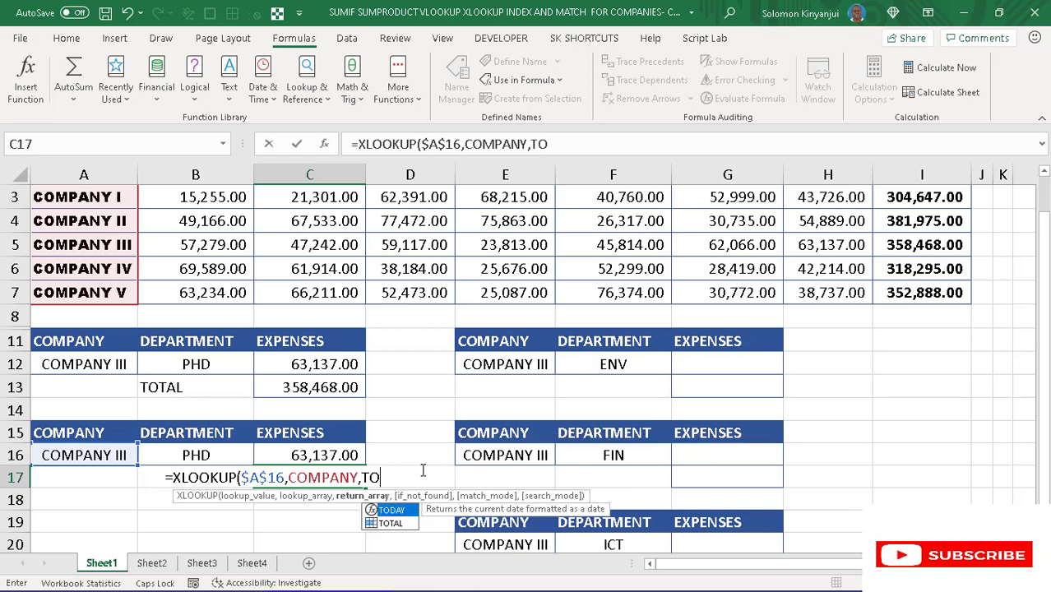
pyautogui.click(398, 525)
pyautogui.doubleClick(398, 526)
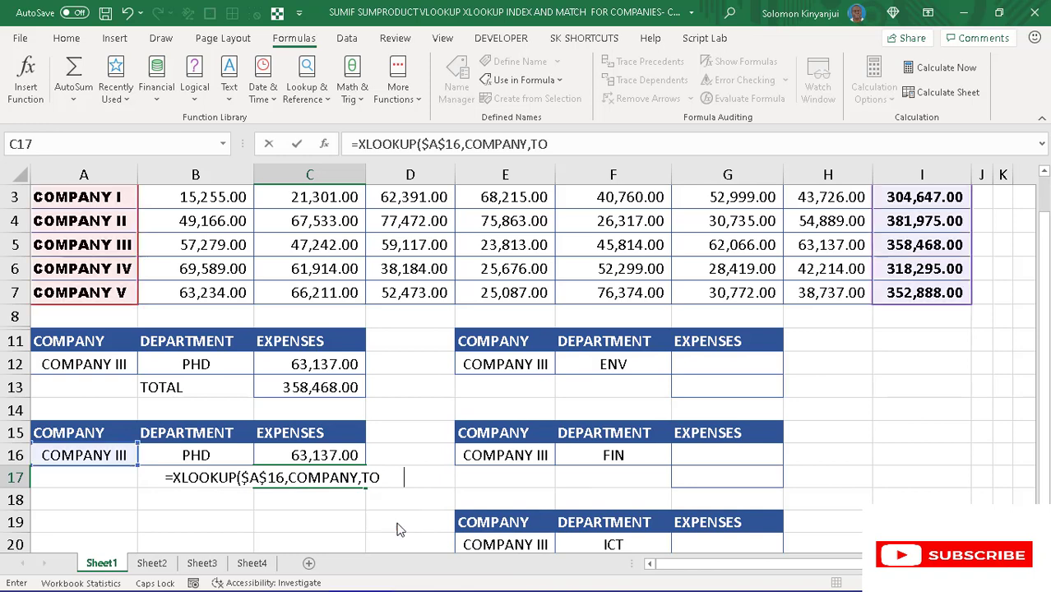
pyautogui.click(1044, 175)
pyautogui.click(1044, 176)
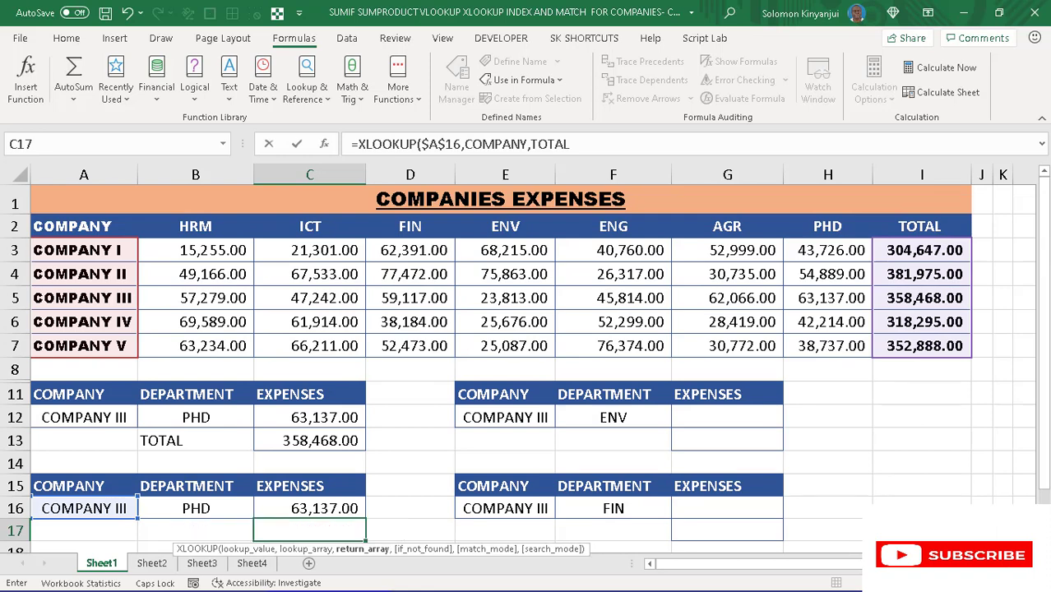
pyautogui.scroll(-1, 524, 372)
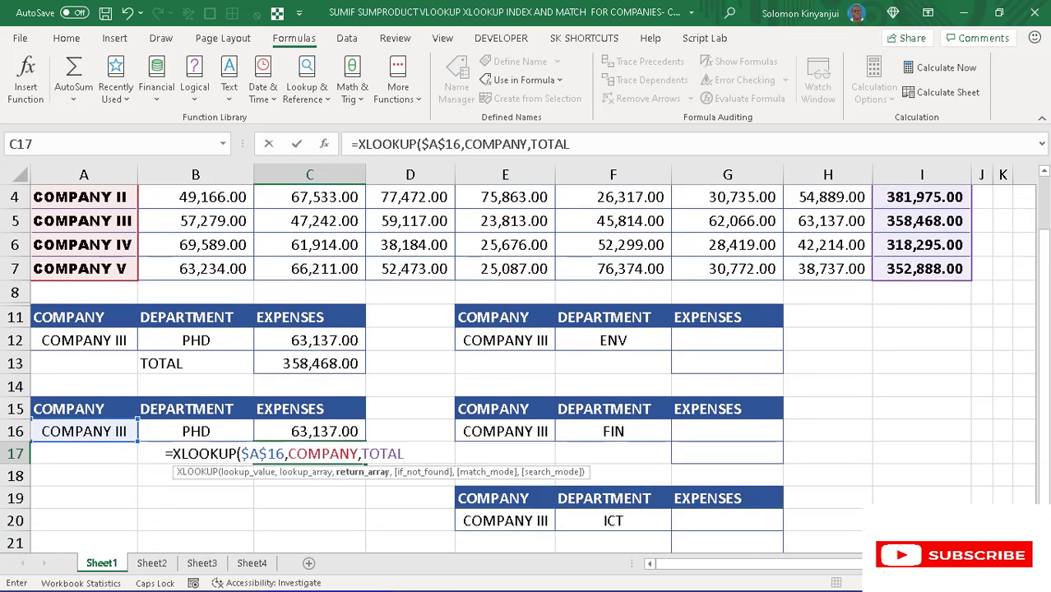
pyautogui.write(',0')
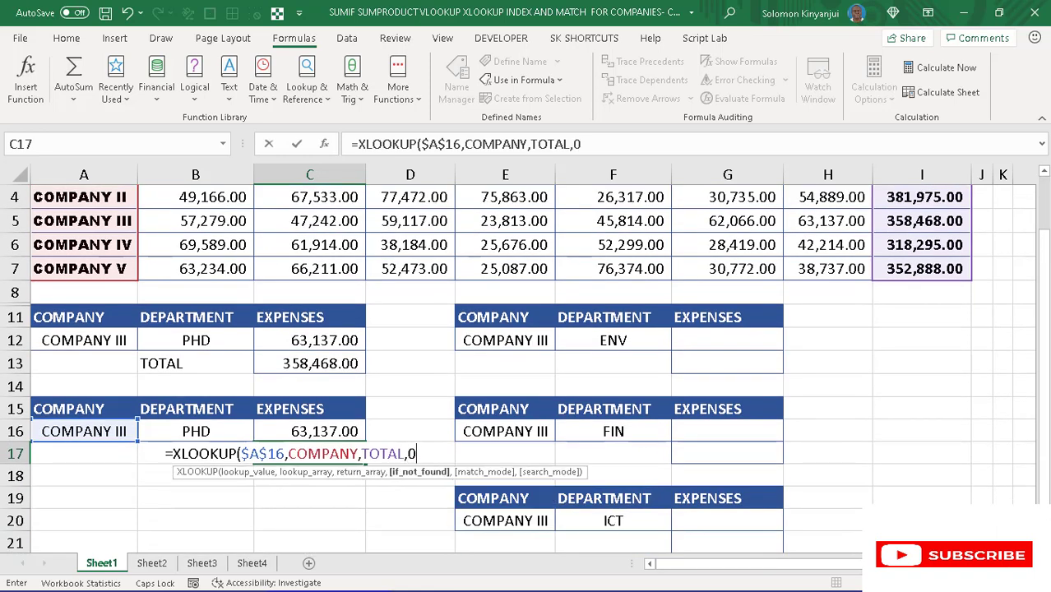
pyautogui.write(')')
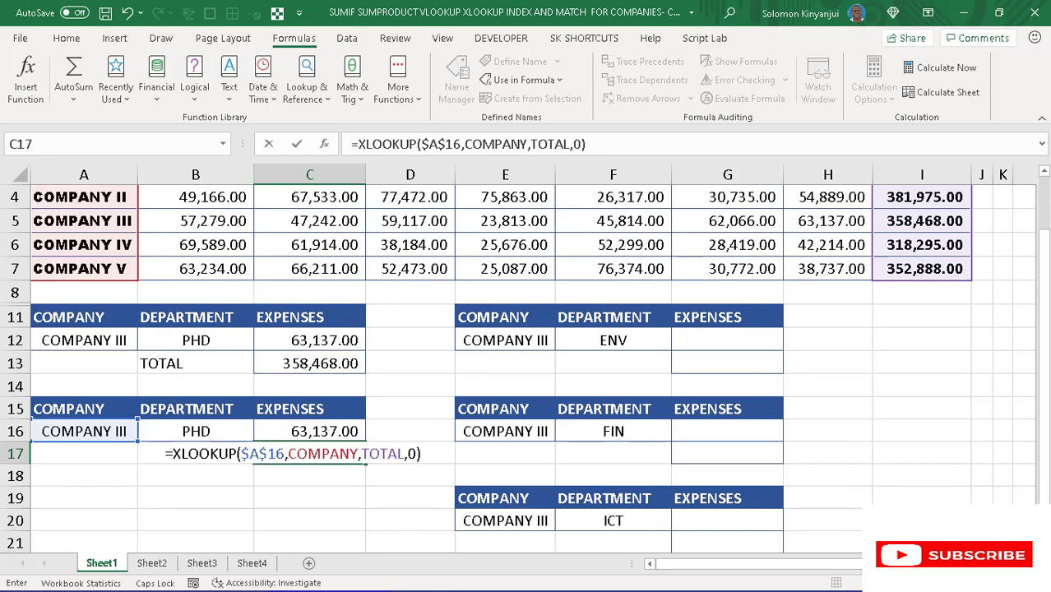
pyautogui.press('Return')
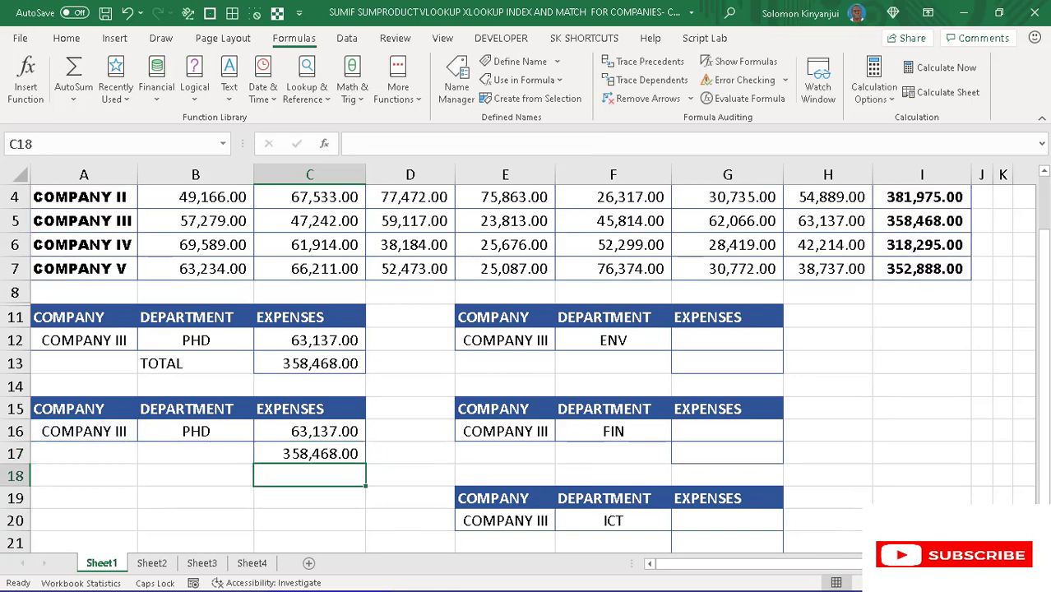
# - Set the company in A16 to COMPANY II and the department in B16 to ICT, and check both results against the expenses table
pyautogui.click(292, 385)
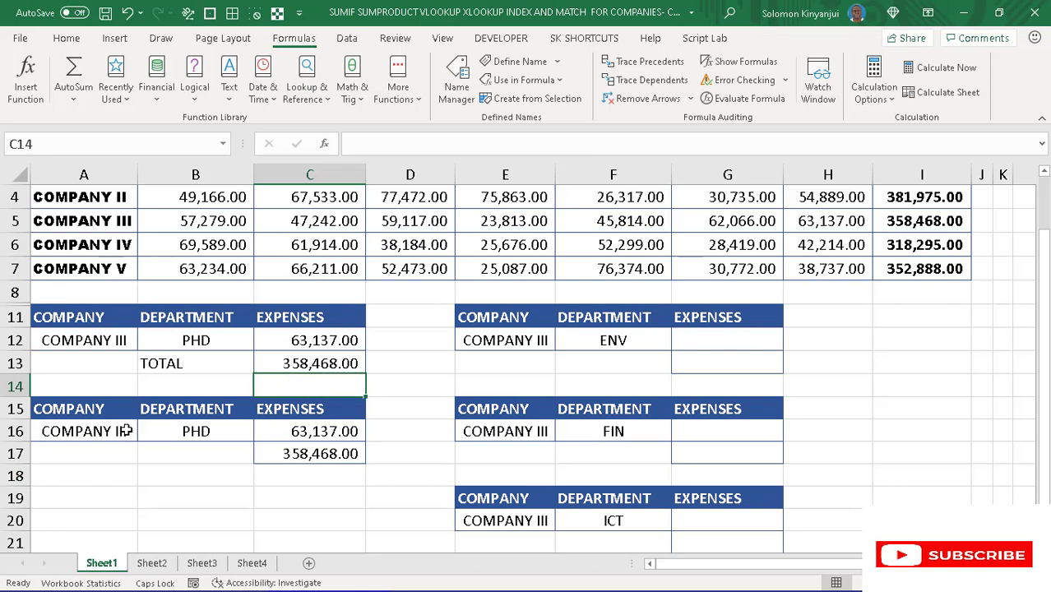
pyautogui.click(125, 431)
pyautogui.click(144, 433)
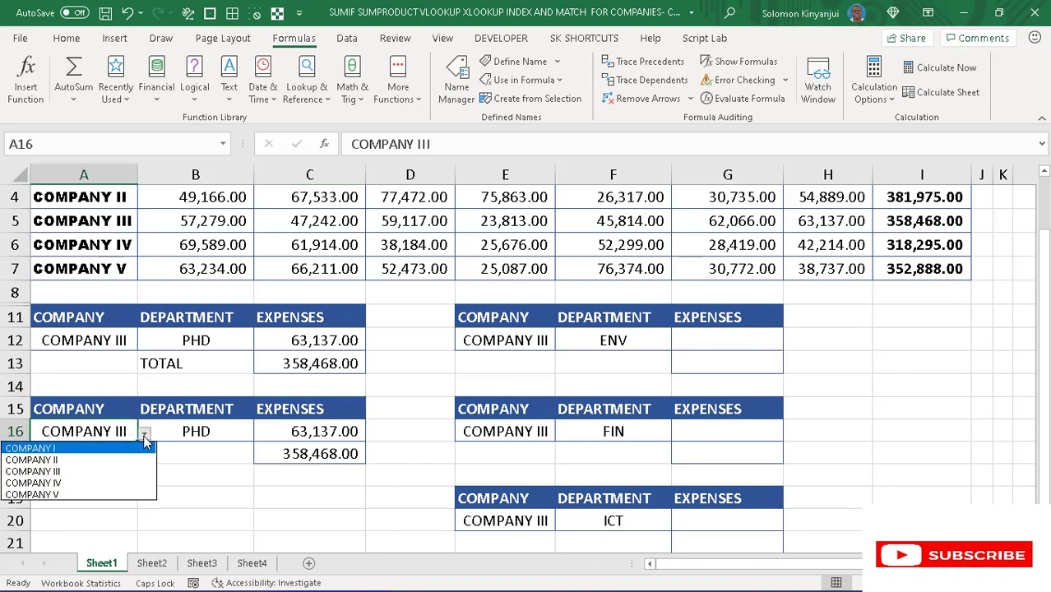
pyautogui.click(109, 460)
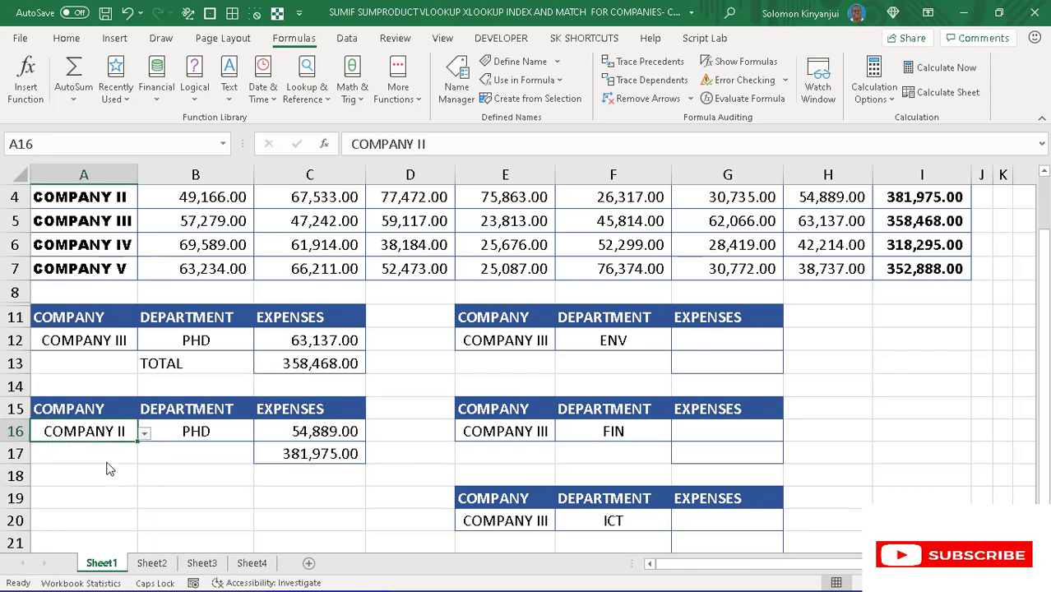
pyautogui.click(188, 433)
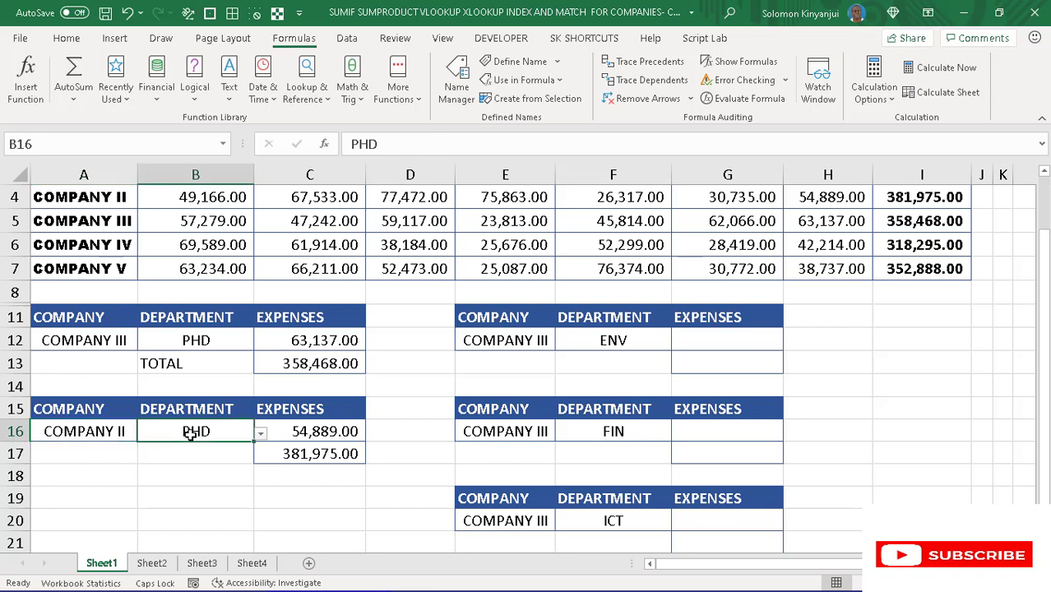
pyautogui.click(261, 434)
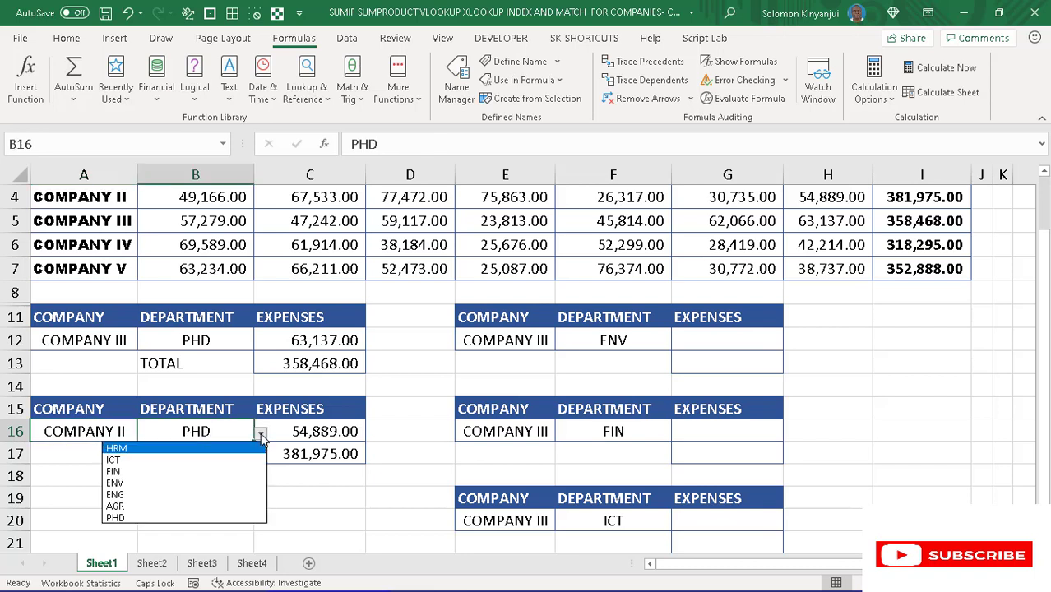
pyautogui.click(176, 462)
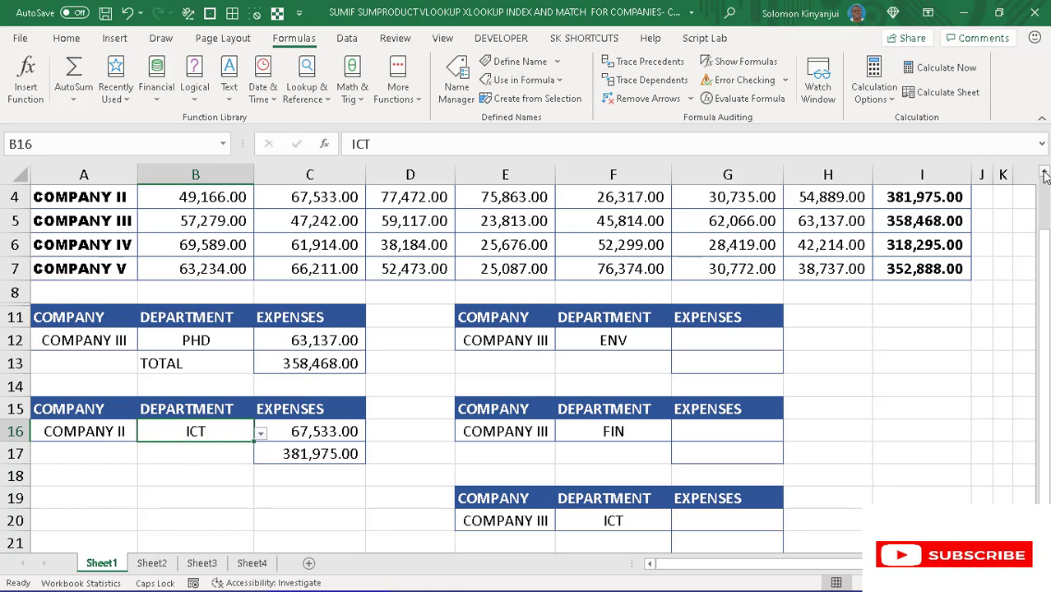
pyautogui.scroll(3, 1044, 177)
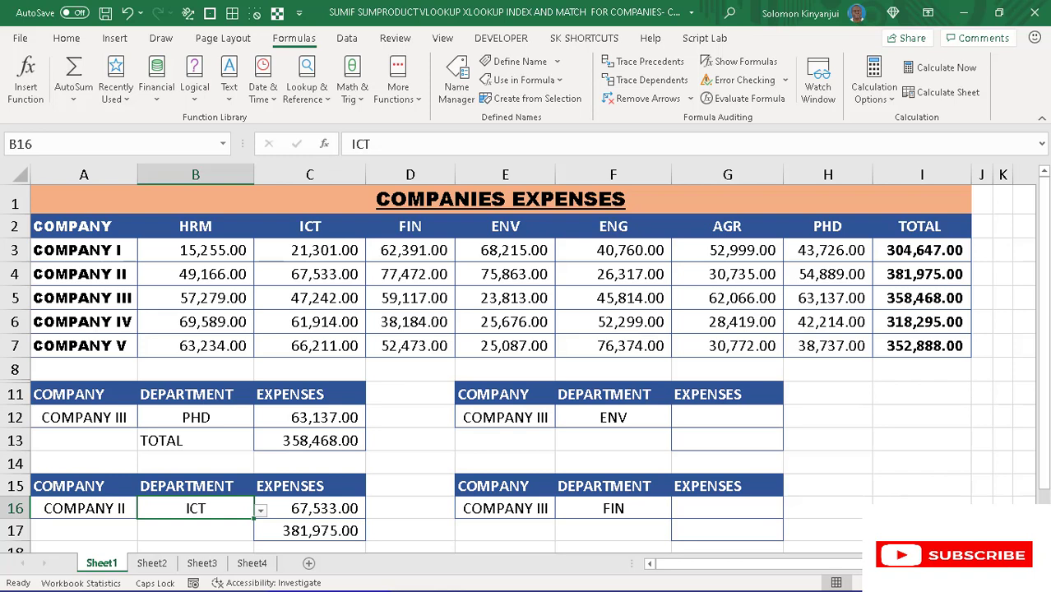
# - Start an INDEX formula in cell G12, the expenses cell of the COMPANY III and ENV lookup
pyautogui.scroll(-1, 810, 485)
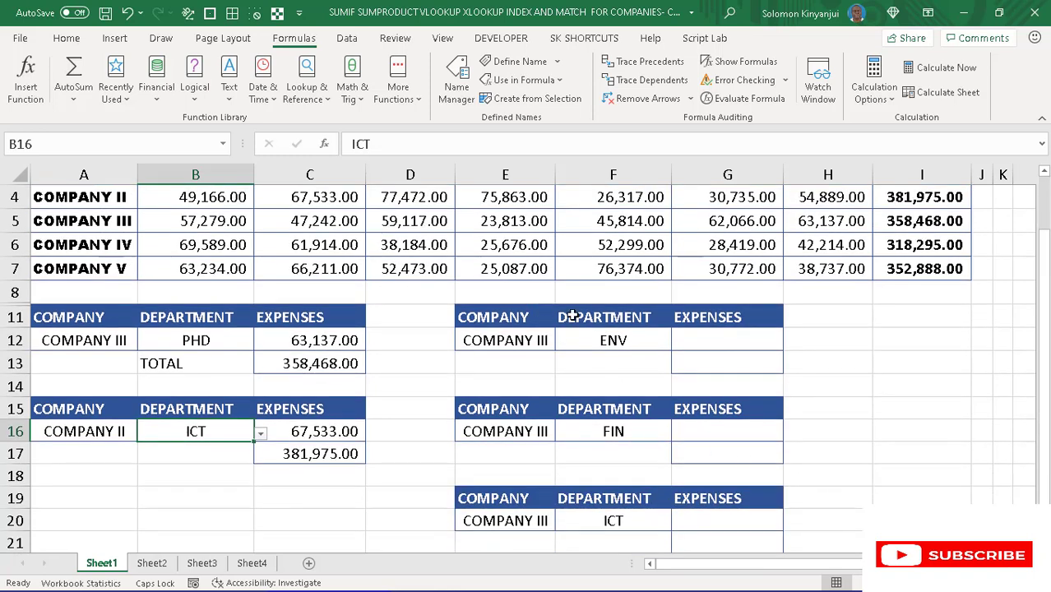
pyautogui.click(690, 345)
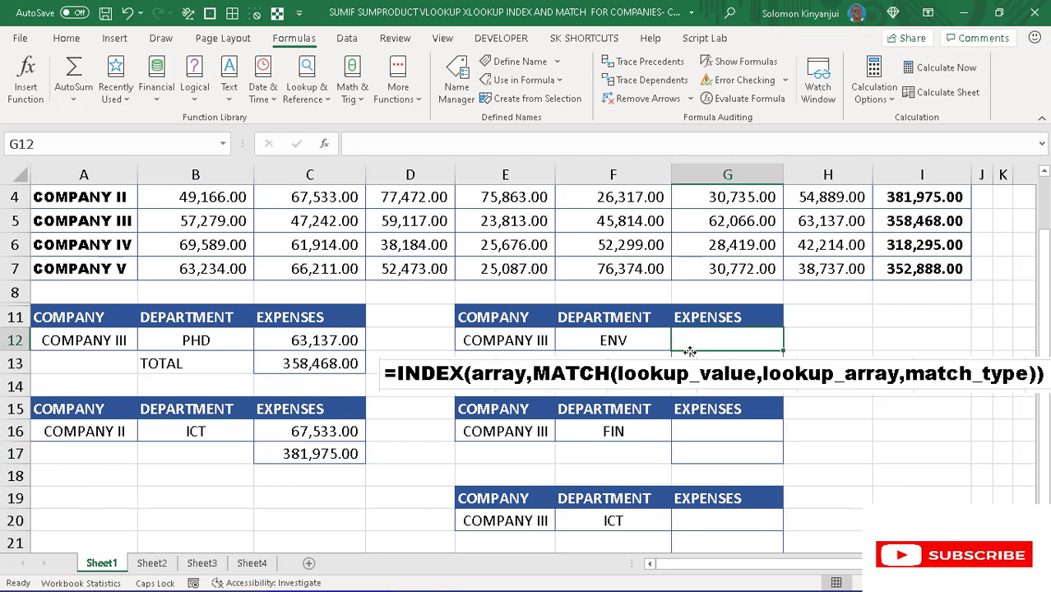
pyautogui.write('=INDE')
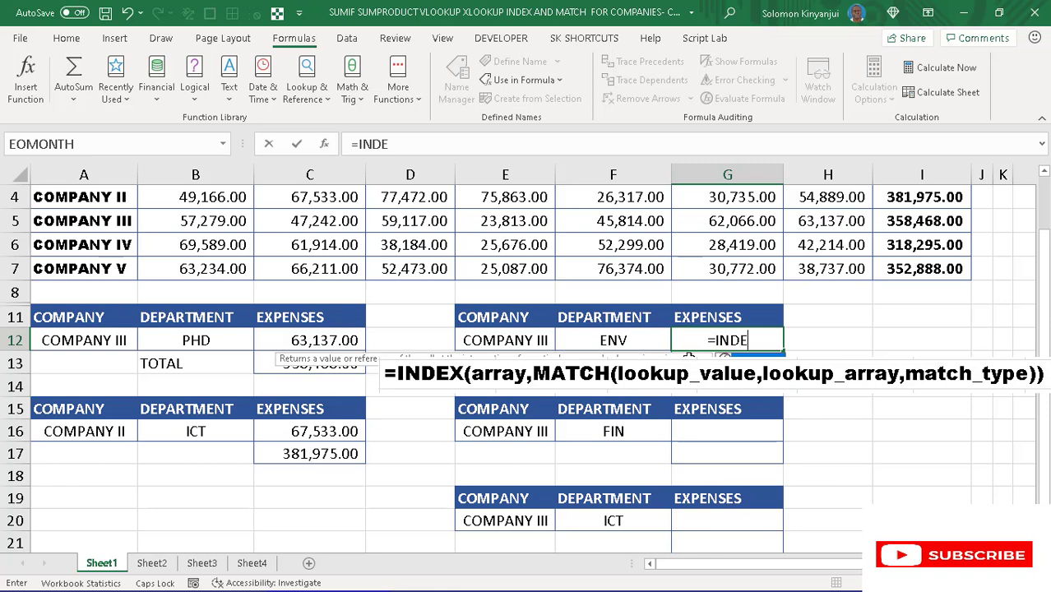
pyautogui.press('Tab')
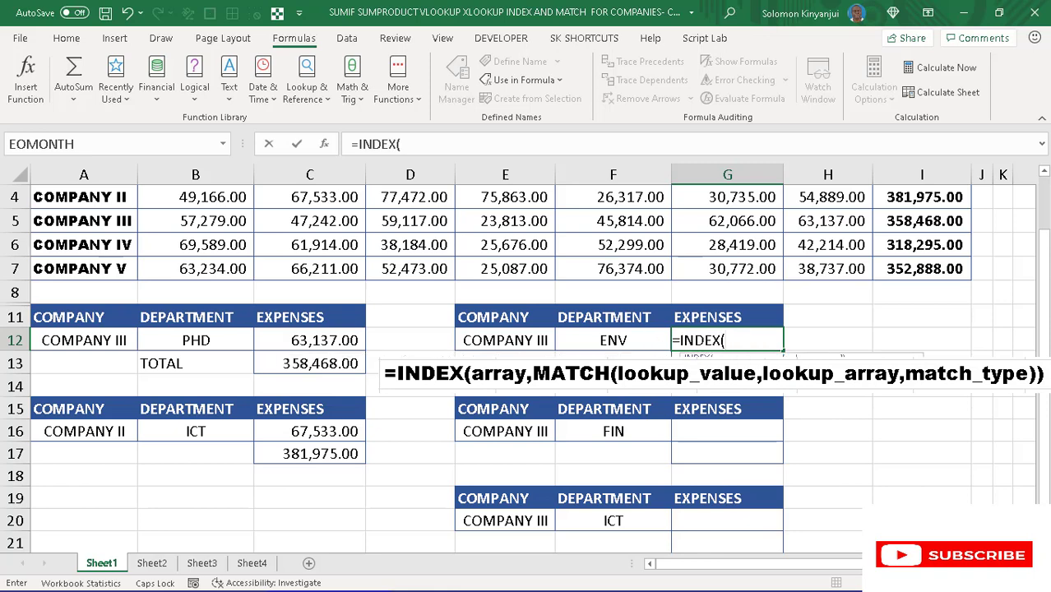
pyautogui.click(618, 340)
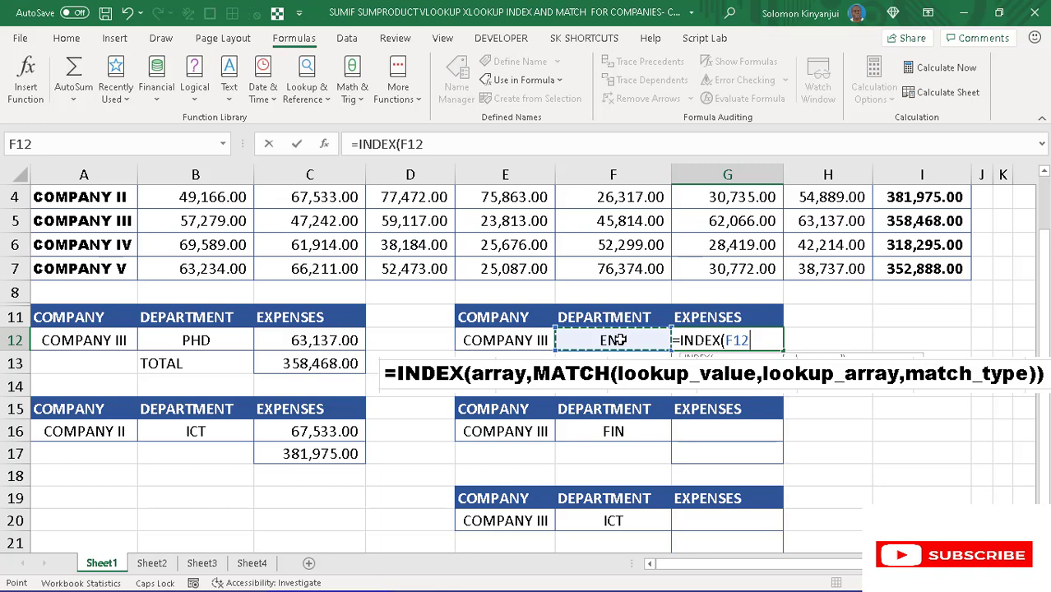
pyautogui.press('BackSpace')
pyautogui.press('BackSpace')
pyautogui.press('BackSpace')
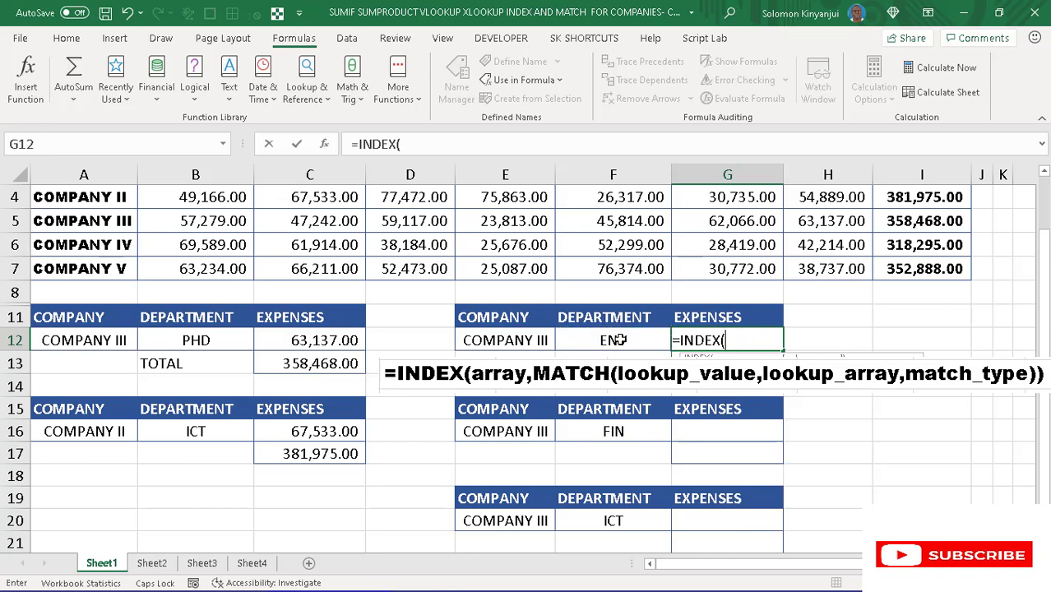
# - Add INDIRECT($F$12) as the array of the INDEX formula in G12, so it follows the chosen department
pyautogui.write('IN')
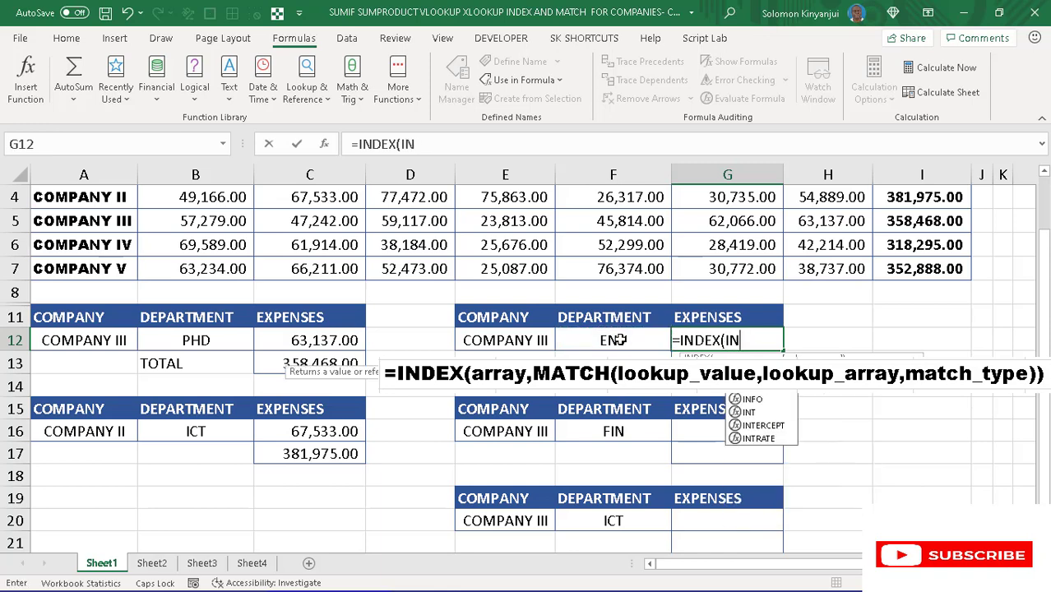
pyautogui.write('DIRECT')
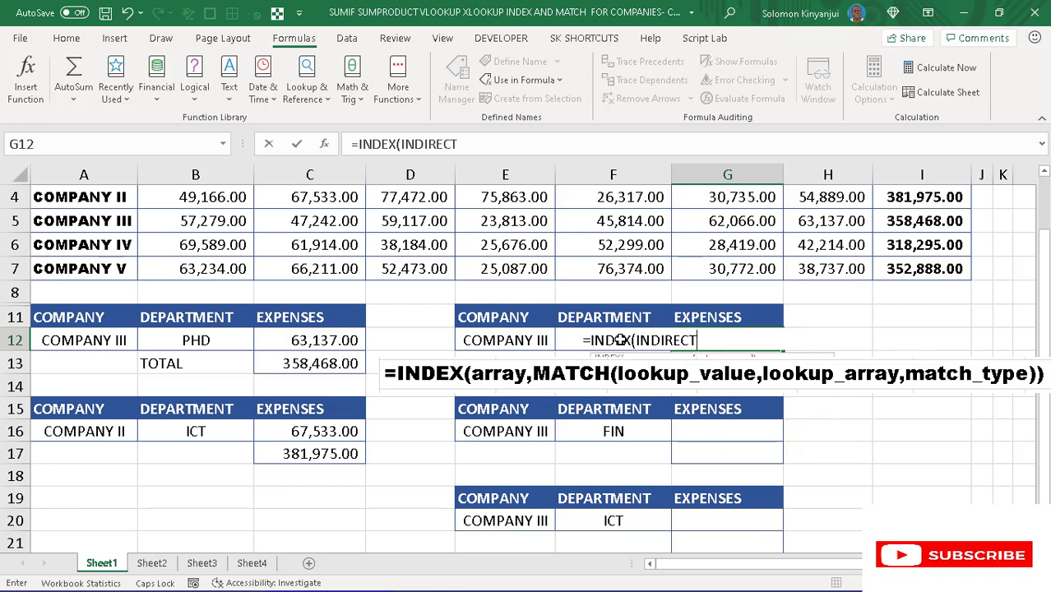
pyautogui.write('(')
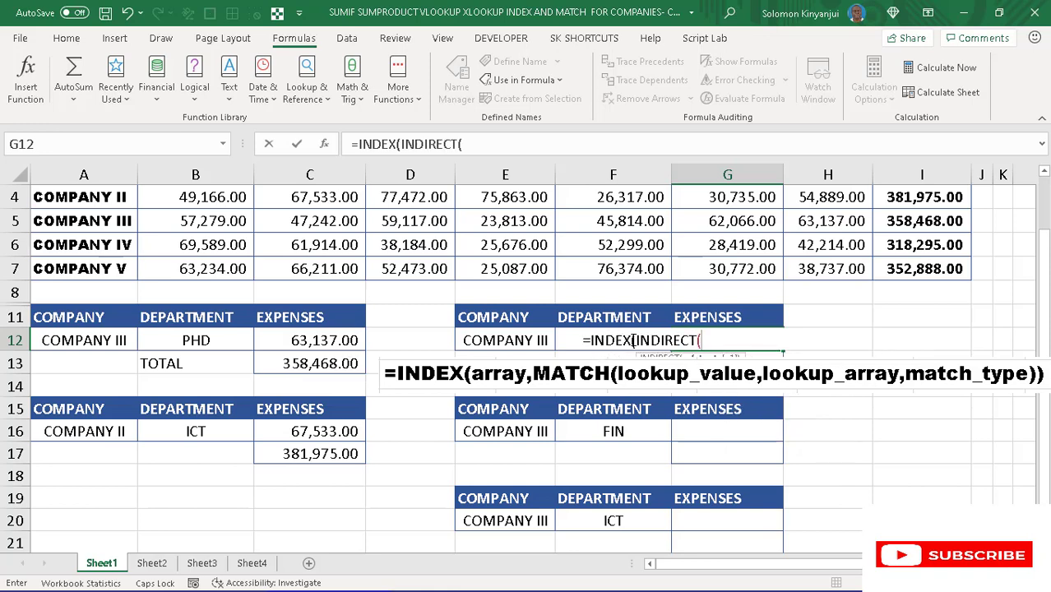
pyautogui.click(570, 342)
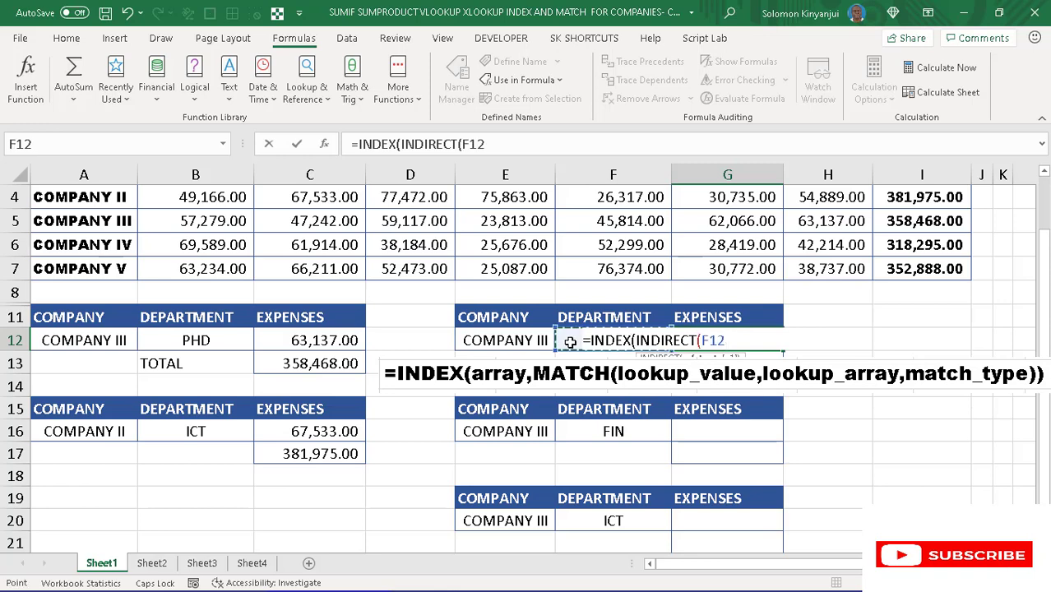
pyautogui.press('F4')
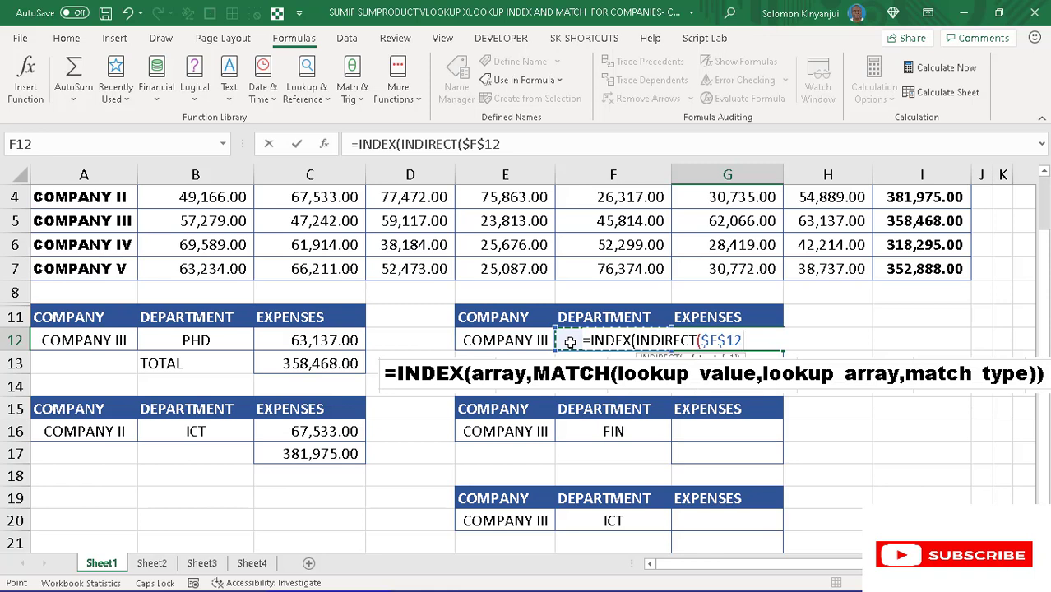
pyautogui.write('),')
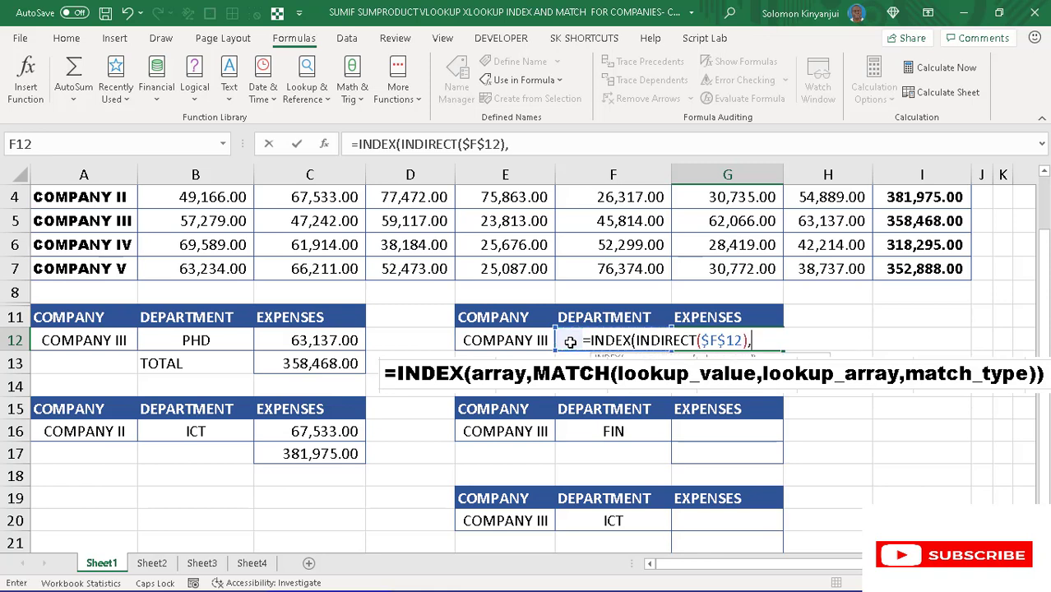
pyautogui.write('MATC')
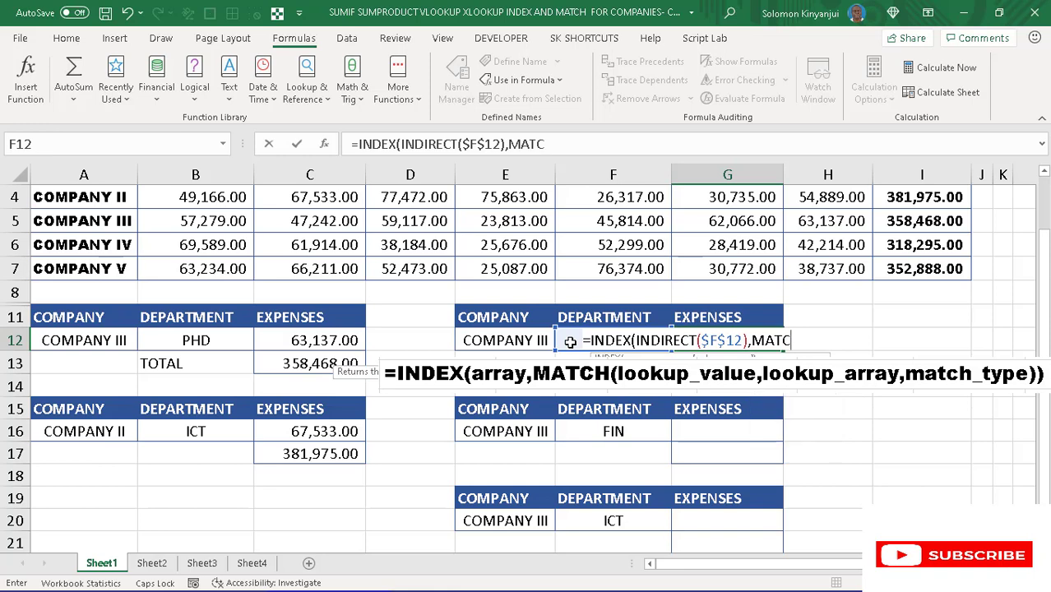
# - Nest a MATCH function in the G12 formula with the company cell as the absolute lookup value $E$12
pyautogui.press('Tab')
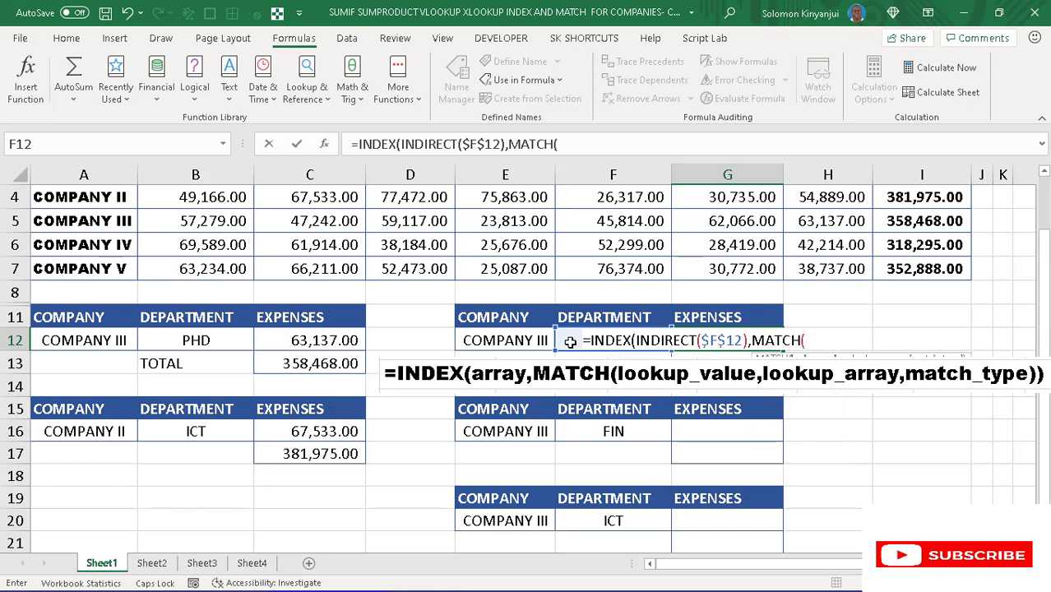
pyautogui.click(510, 340)
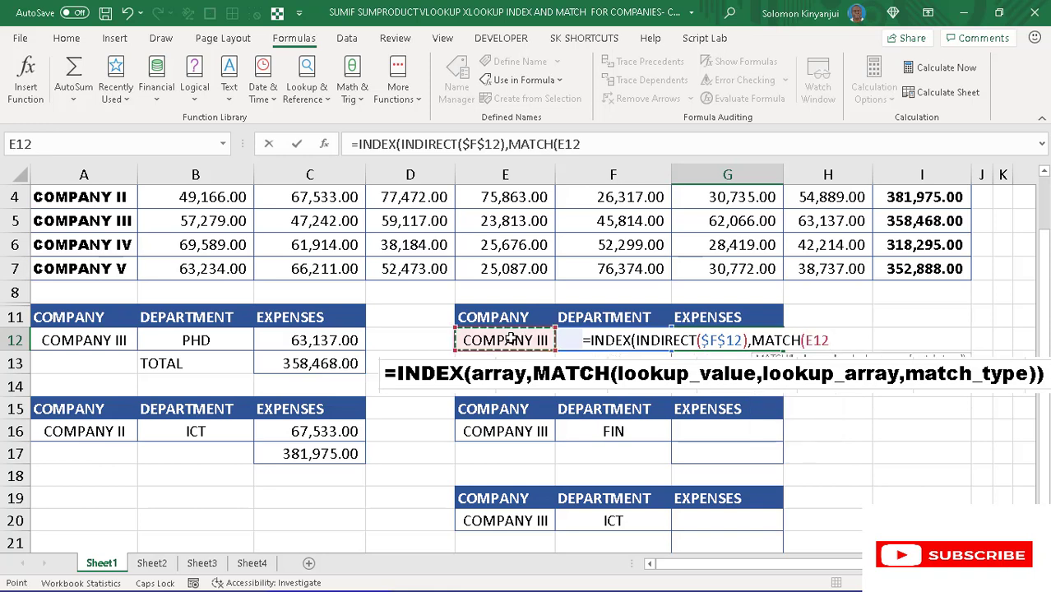
pyautogui.press('F4')
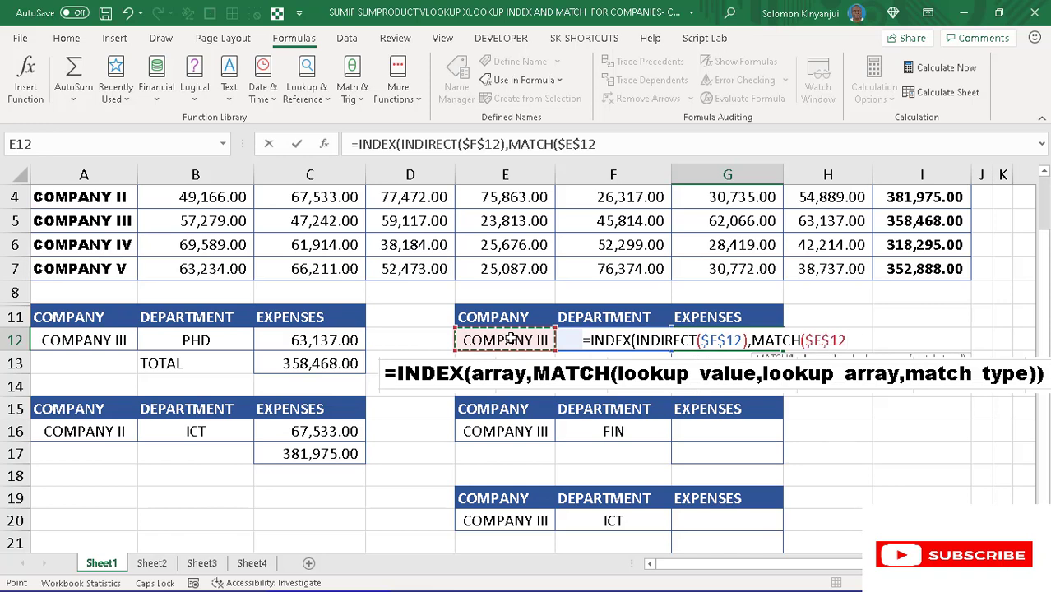
pyautogui.write(',')
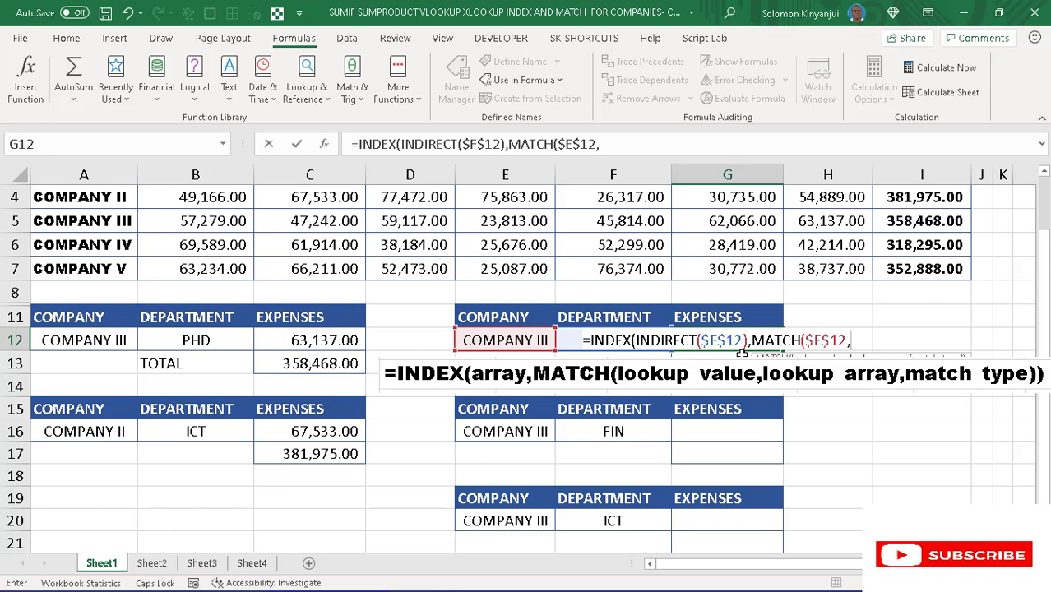
# - Use the named range COMPANY as the MATCH lookup array with match type 0, and close both functions in G12
pyautogui.press('F3')
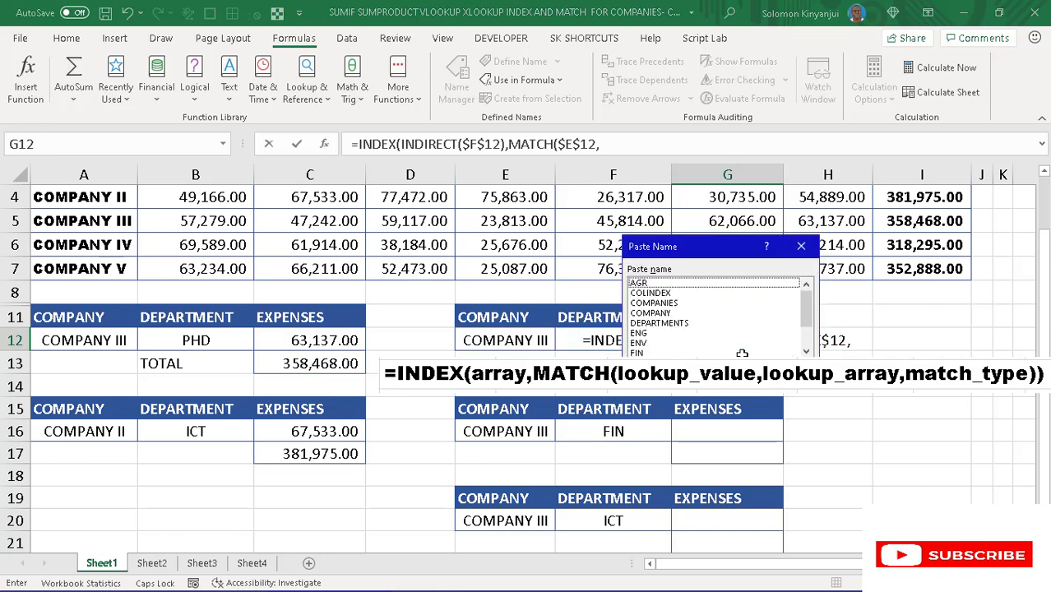
pyautogui.click(662, 314)
pyautogui.press('Return')
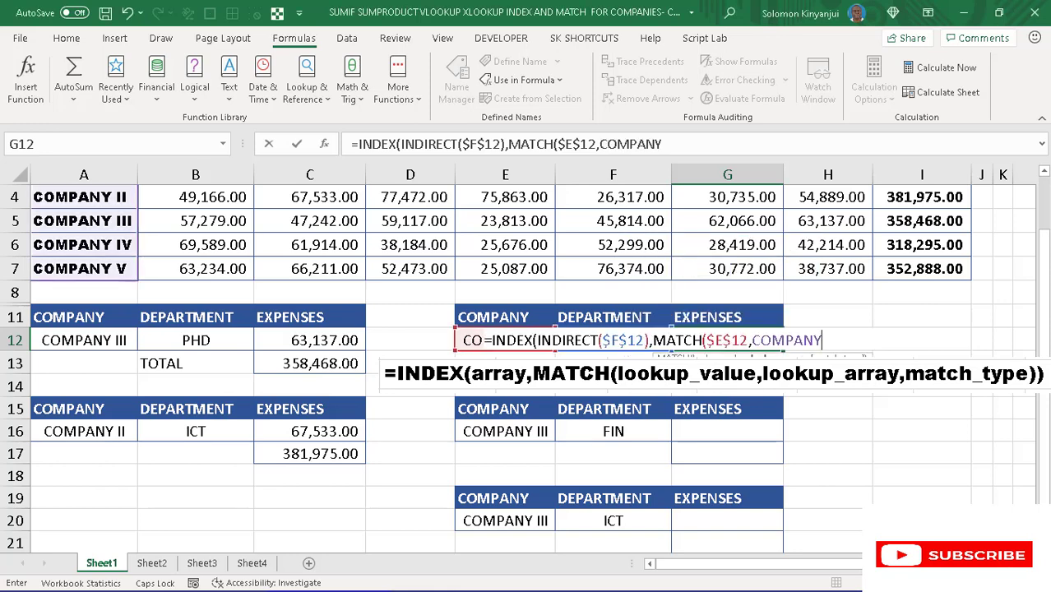
pyautogui.write(',')
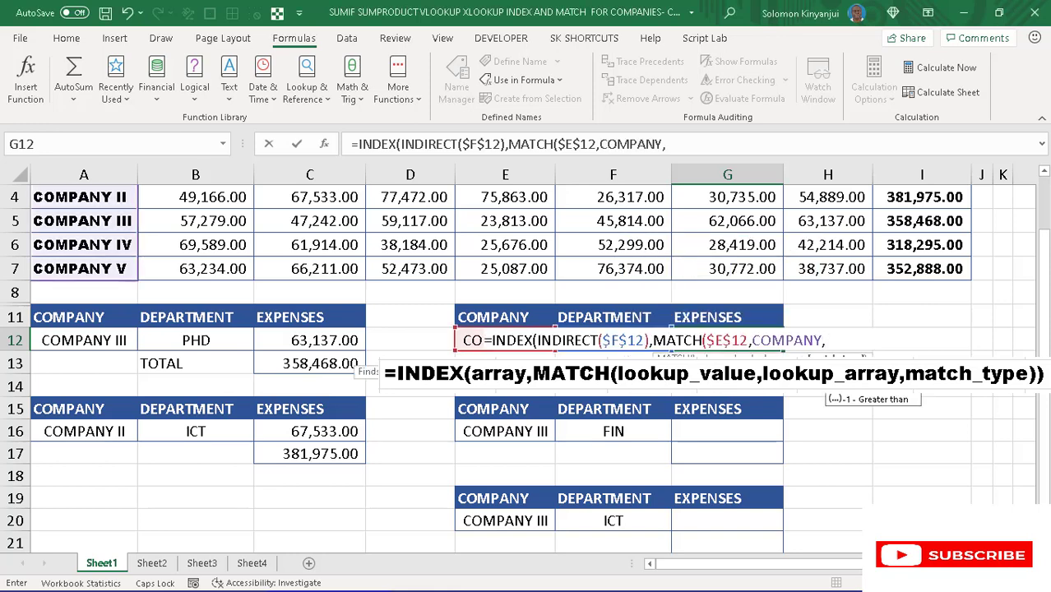
pyautogui.write('0))')
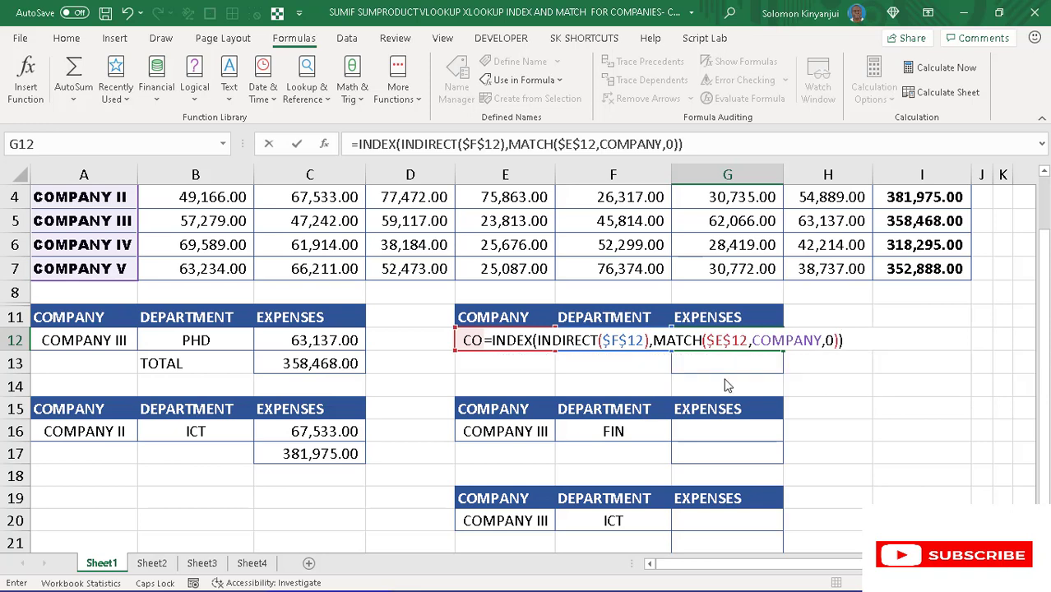
# - Commit the G12 formula and test it by switching the department in F12 between PHD and ENV, ending with ICT
pyautogui.press('Return')
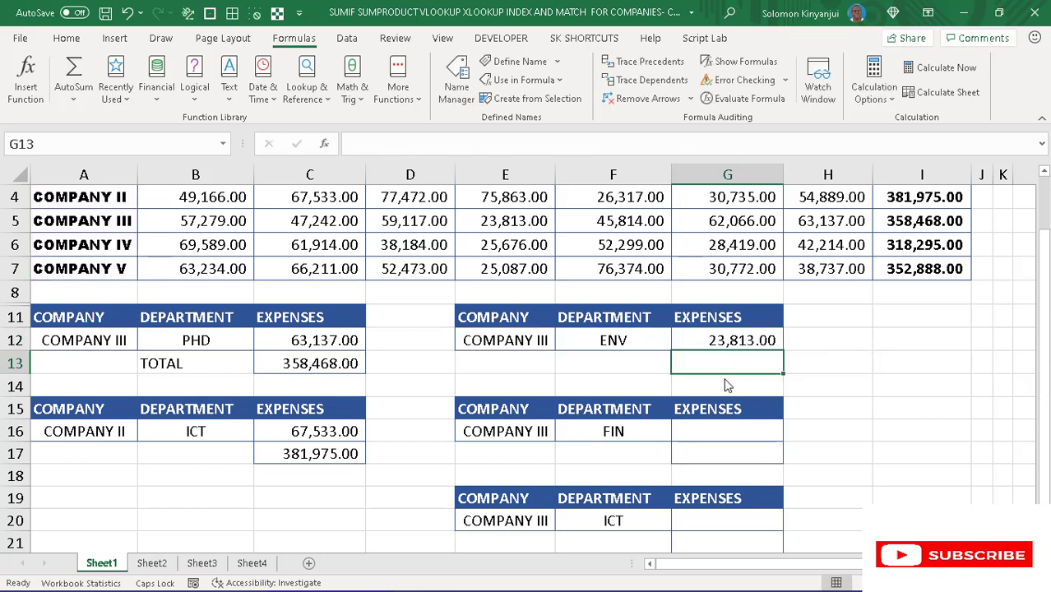
pyautogui.click(638, 342)
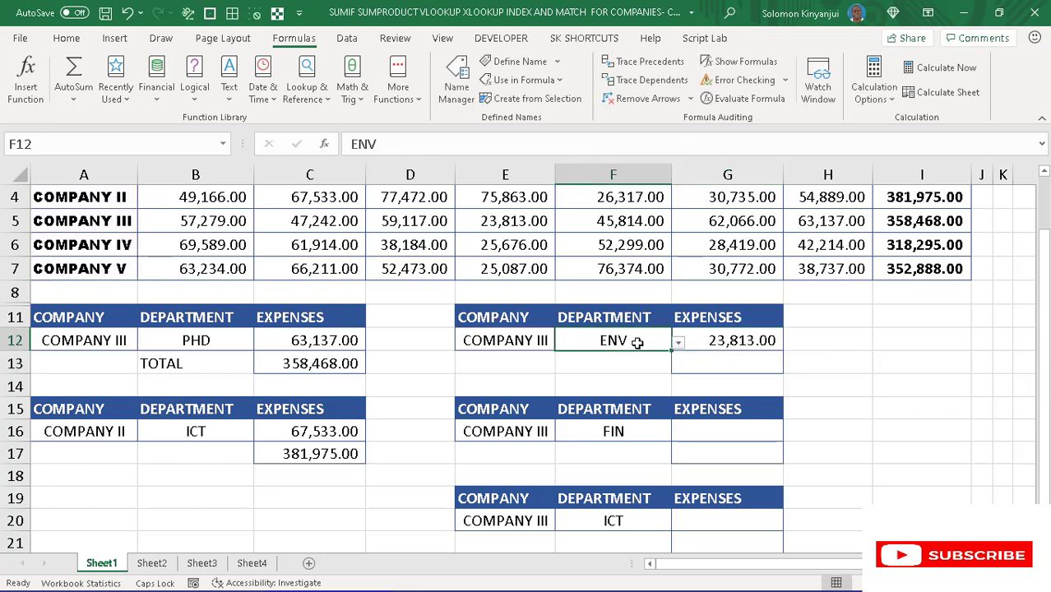
pyautogui.click(679, 343)
pyautogui.click(593, 427)
pyautogui.click(678, 343)
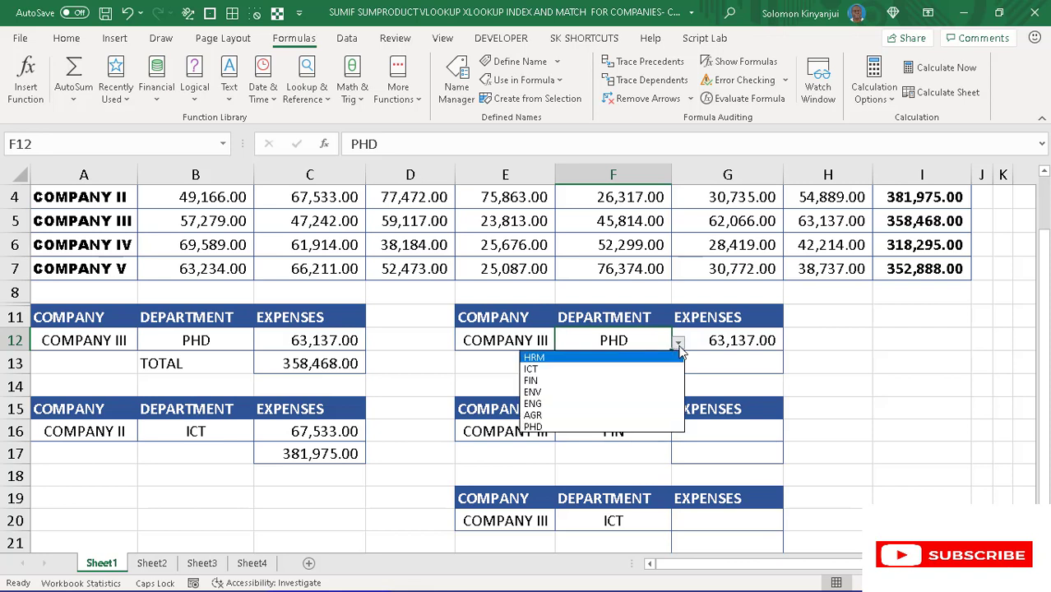
pyautogui.click(612, 393)
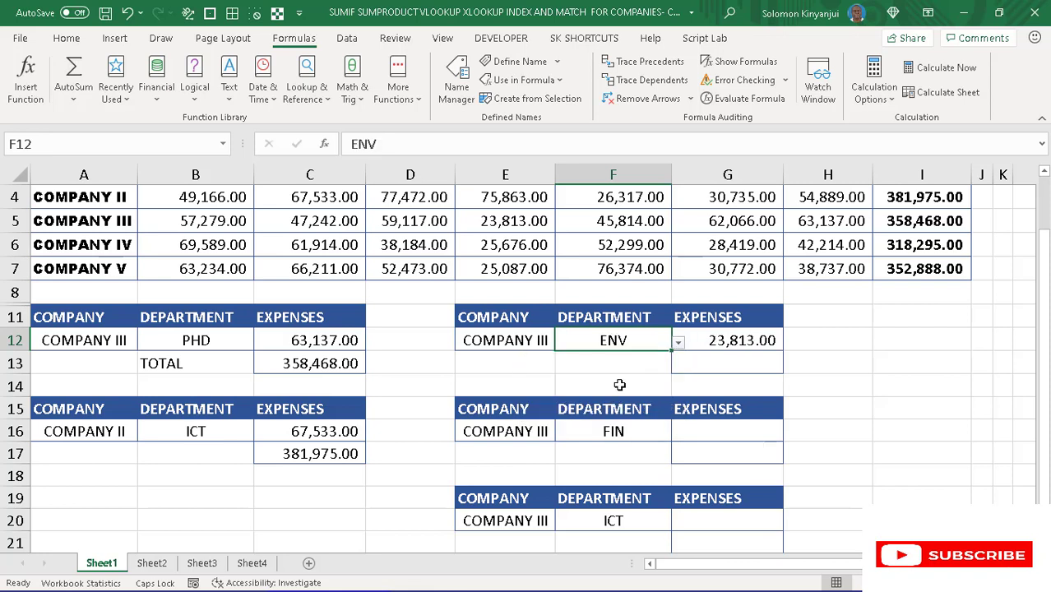
pyautogui.click(678, 345)
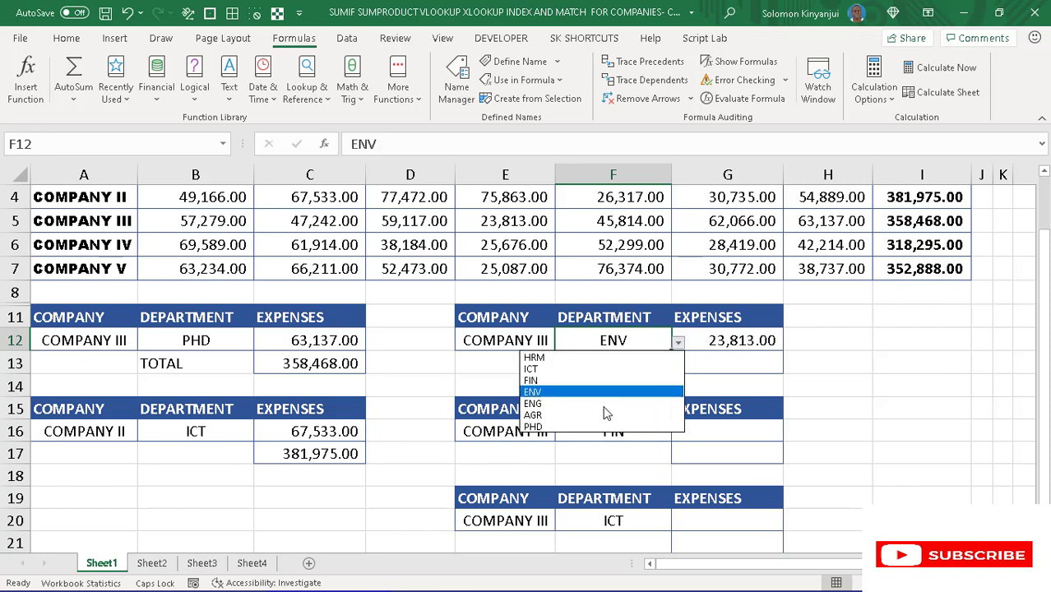
pyautogui.click(567, 432)
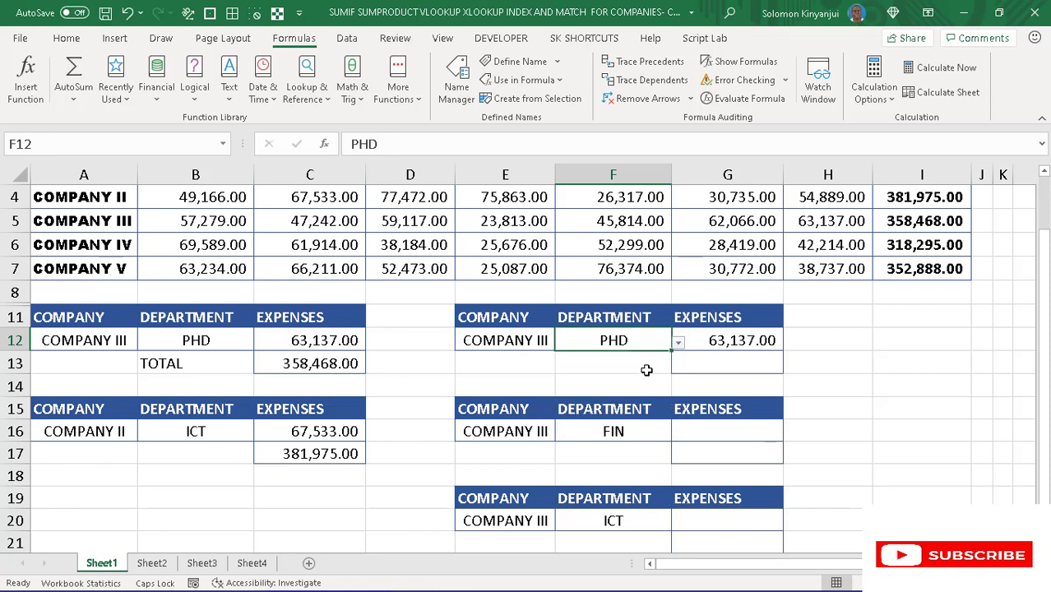
pyautogui.click(678, 343)
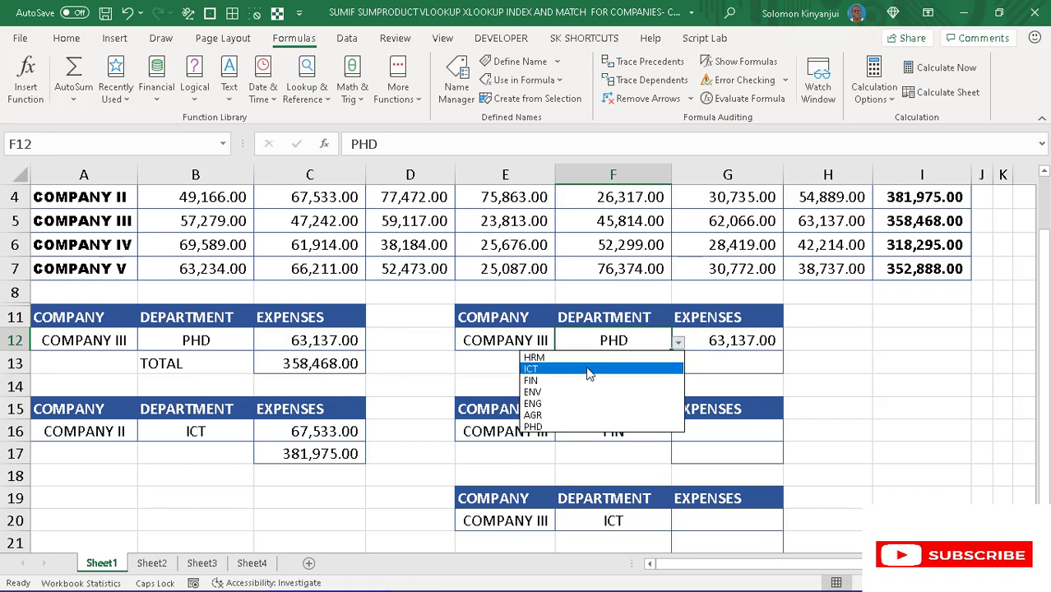
pyautogui.click(592, 368)
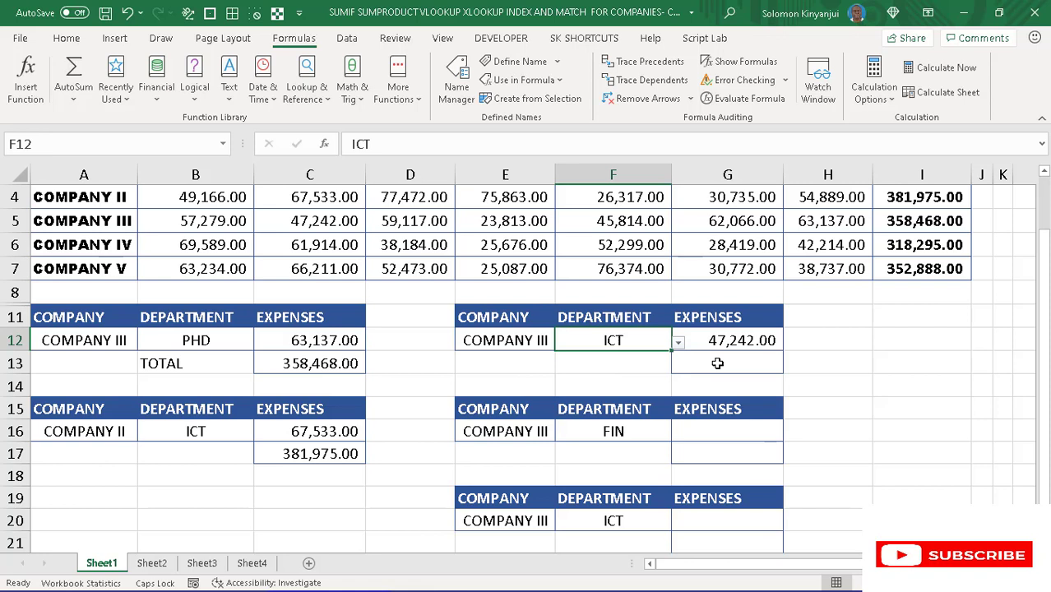
# - Test the G12 lookup with other companies by setting E12 to COMPANY II, then to COMPANY IV
pyautogui.click(533, 341)
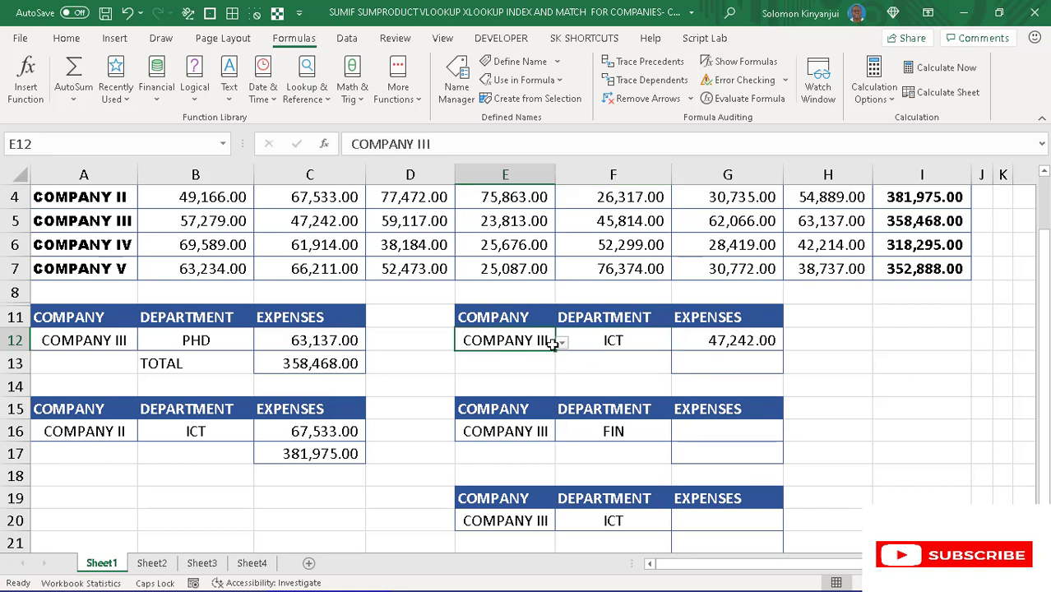
pyautogui.click(561, 342)
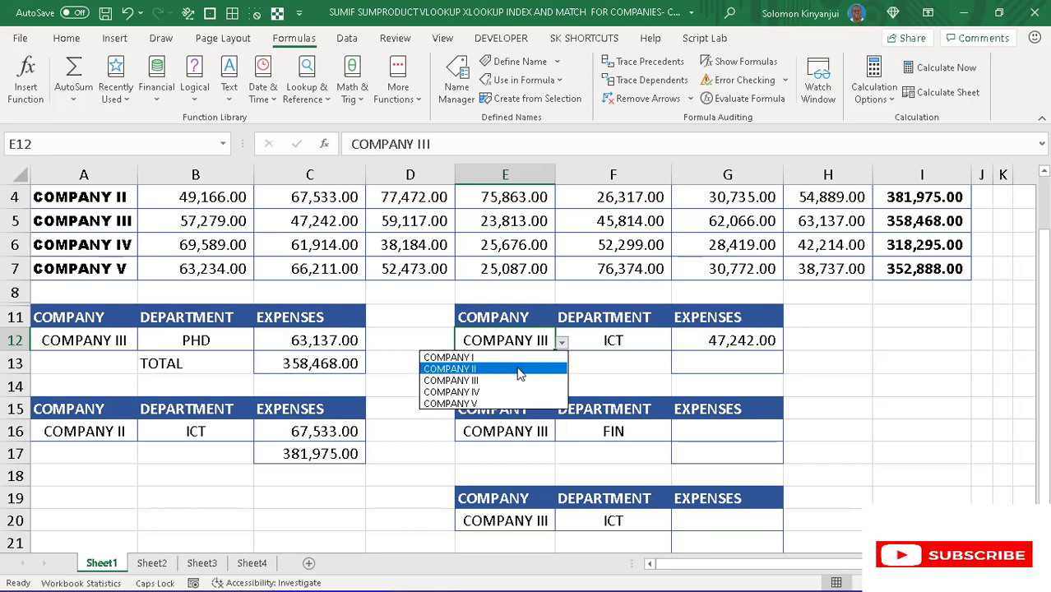
pyautogui.click(519, 372)
pyautogui.click(562, 341)
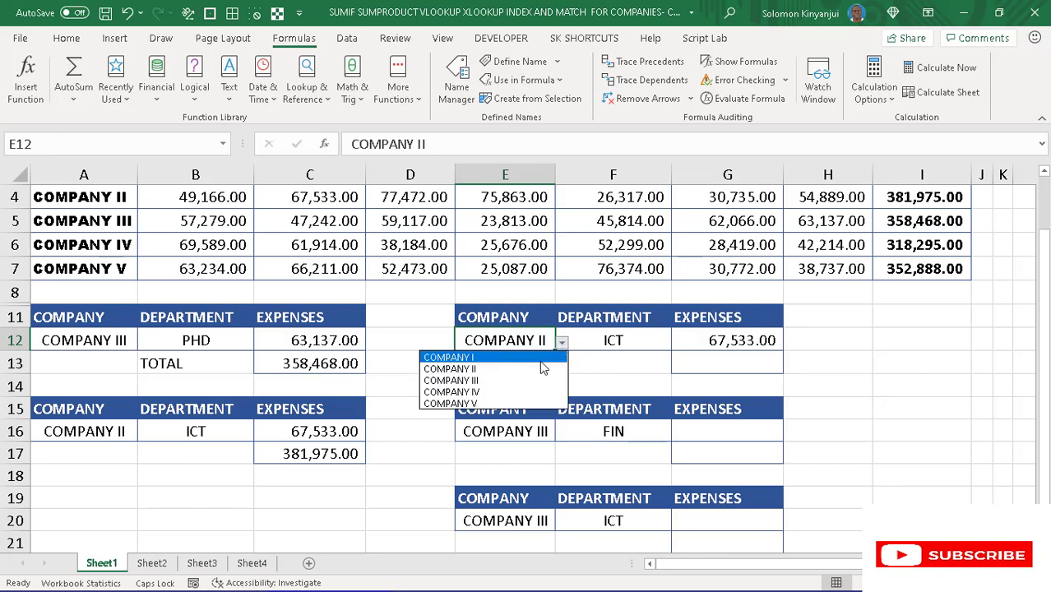
pyautogui.click(451, 392)
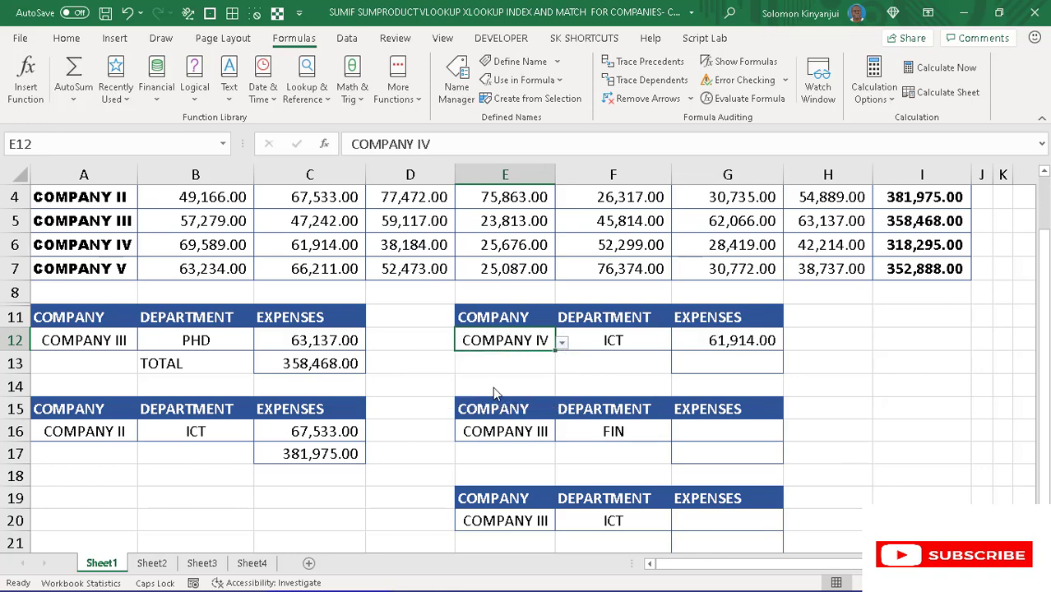
# - Copy the TOTAL label from B13 into F13, below the department cell of the INDEX and MATCH lookup
pyautogui.click(712, 360)
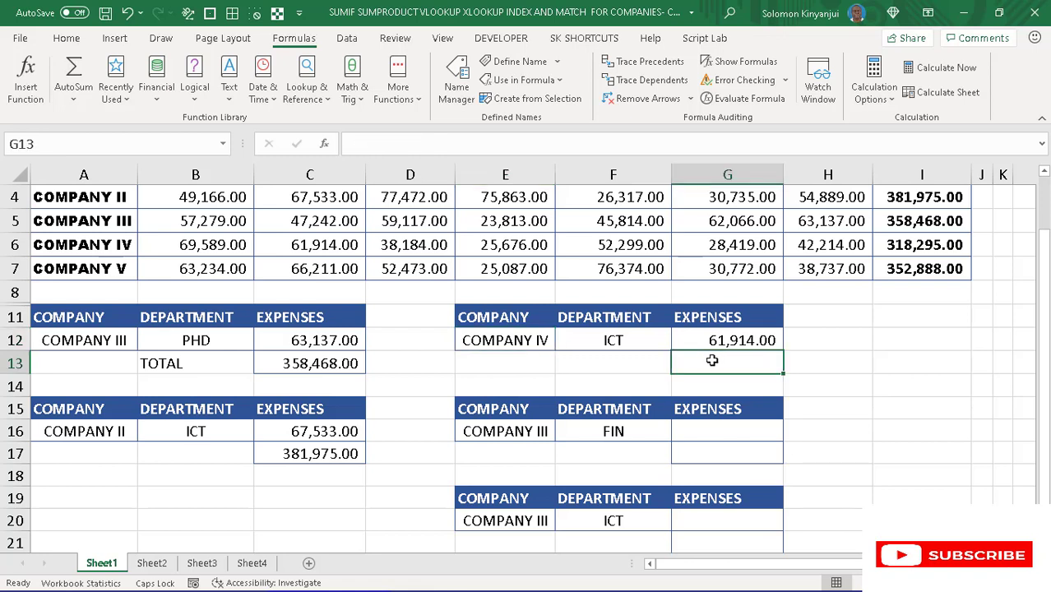
pyautogui.click(208, 364)
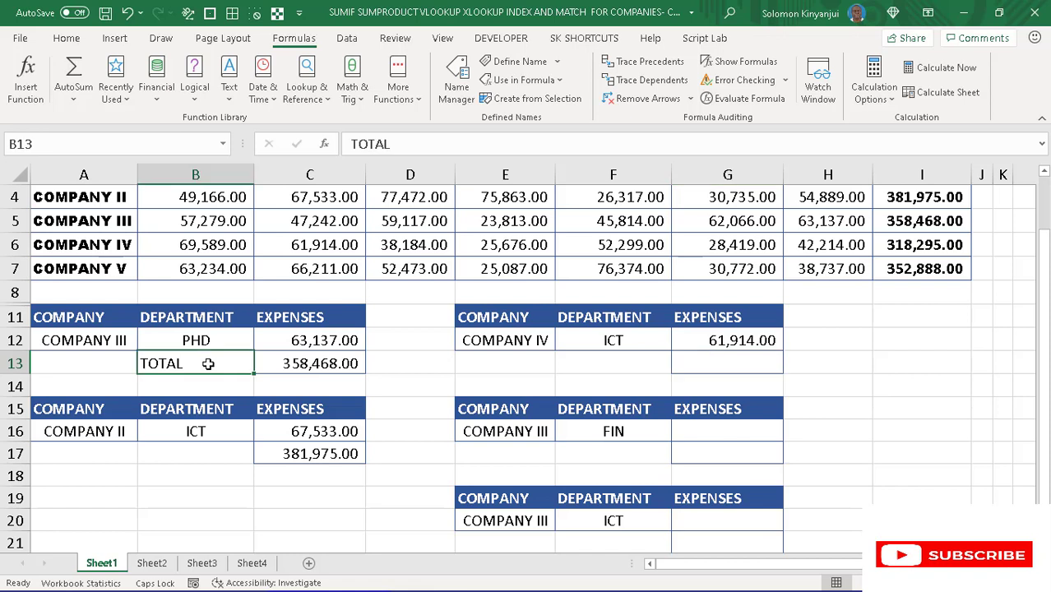
pyautogui.hotkey('ctrl', 'c')
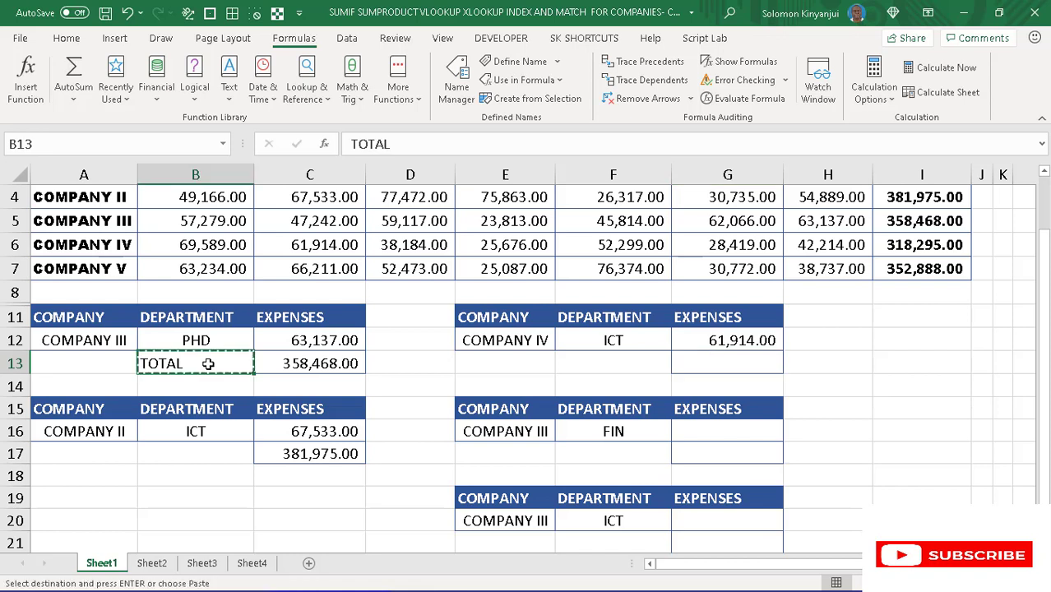
pyautogui.click(603, 359)
pyautogui.hotkey('ctrl', 'v')
# - Start an INDEX formula in G13 with the named range TOTAL as its array
pyautogui.click(712, 367)
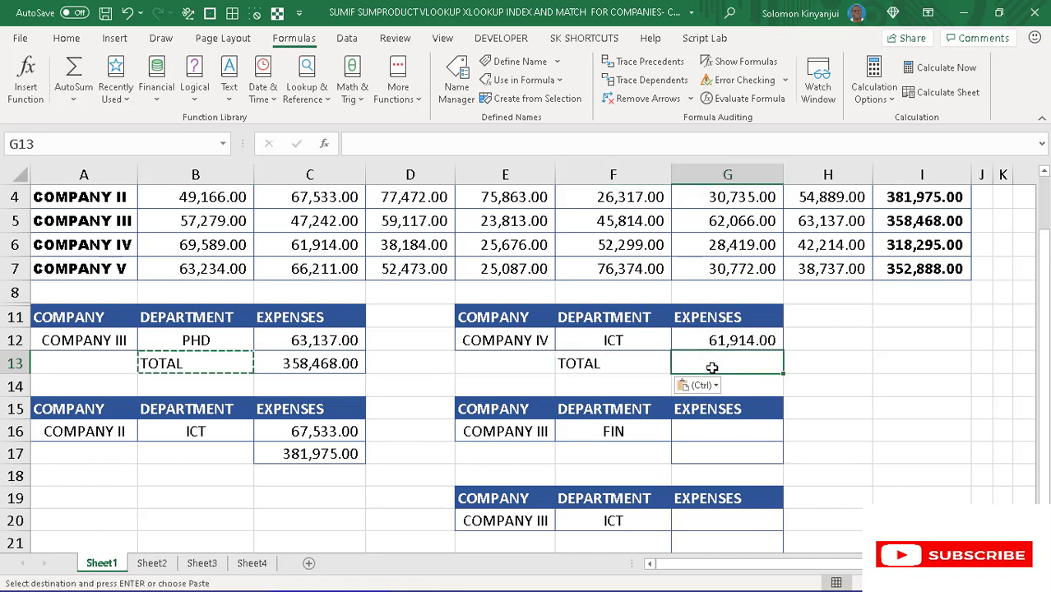
pyautogui.write('=I')
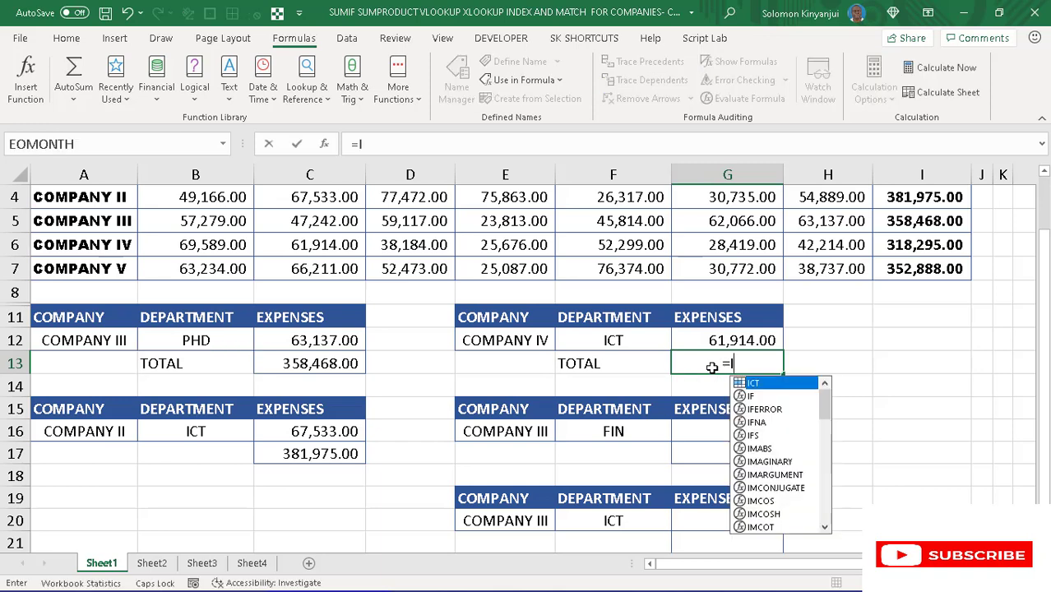
pyautogui.write('NDEX')
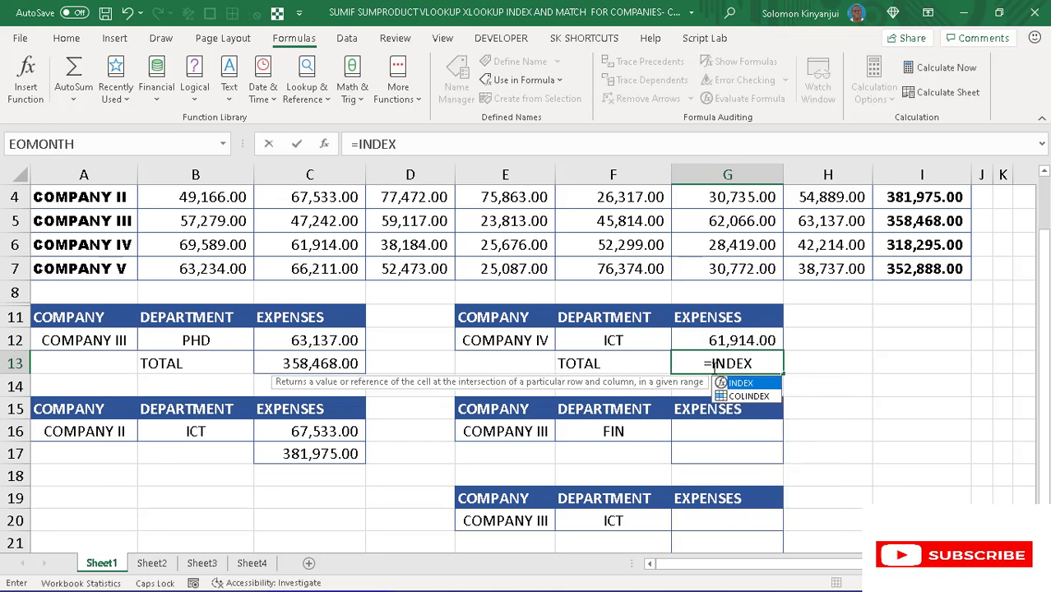
pyautogui.write('(')
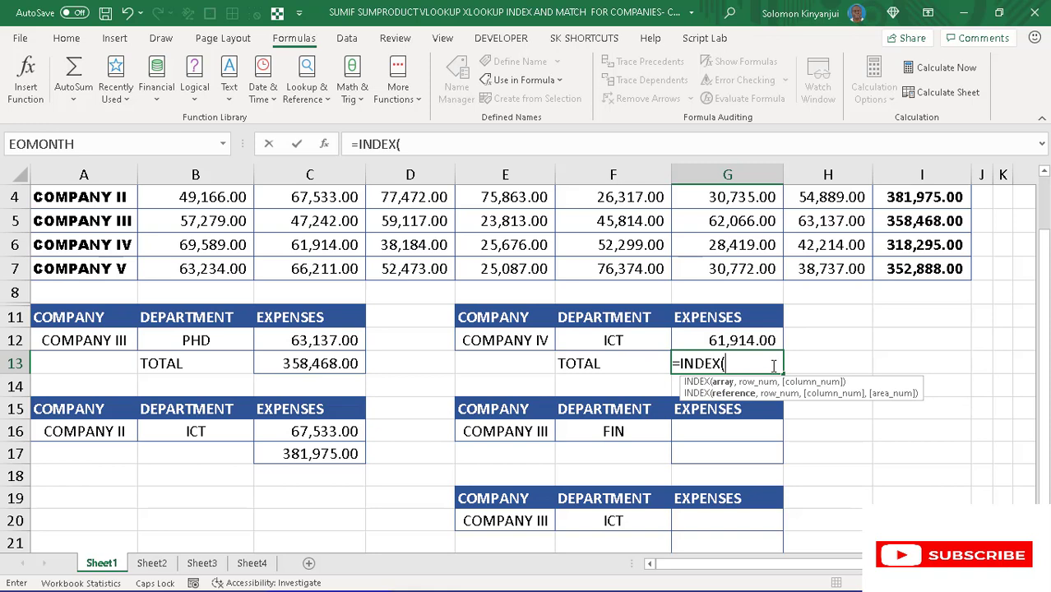
pyautogui.write('TOTAL')
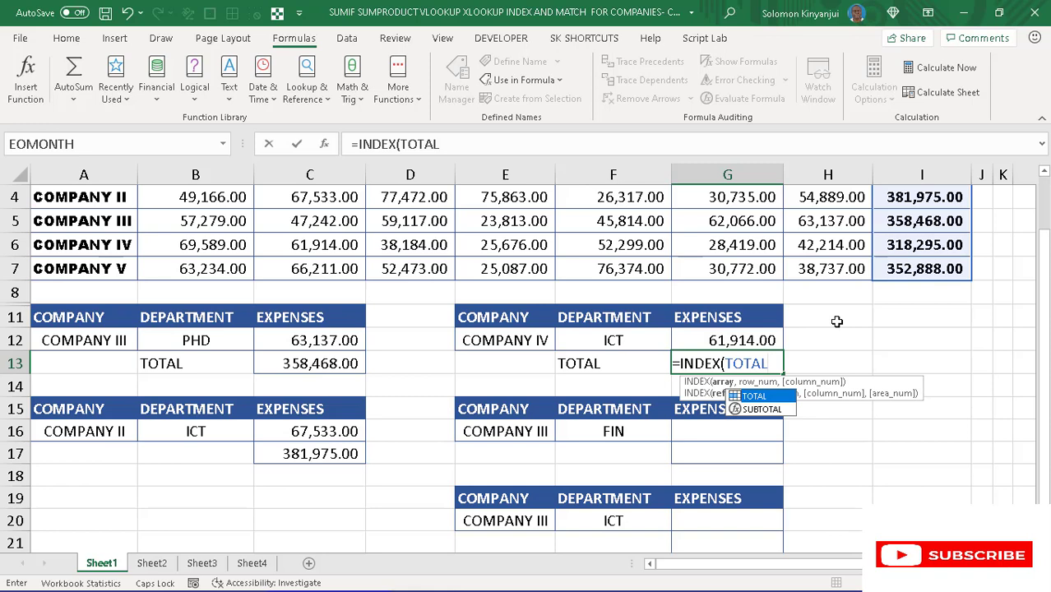
pyautogui.write(',')
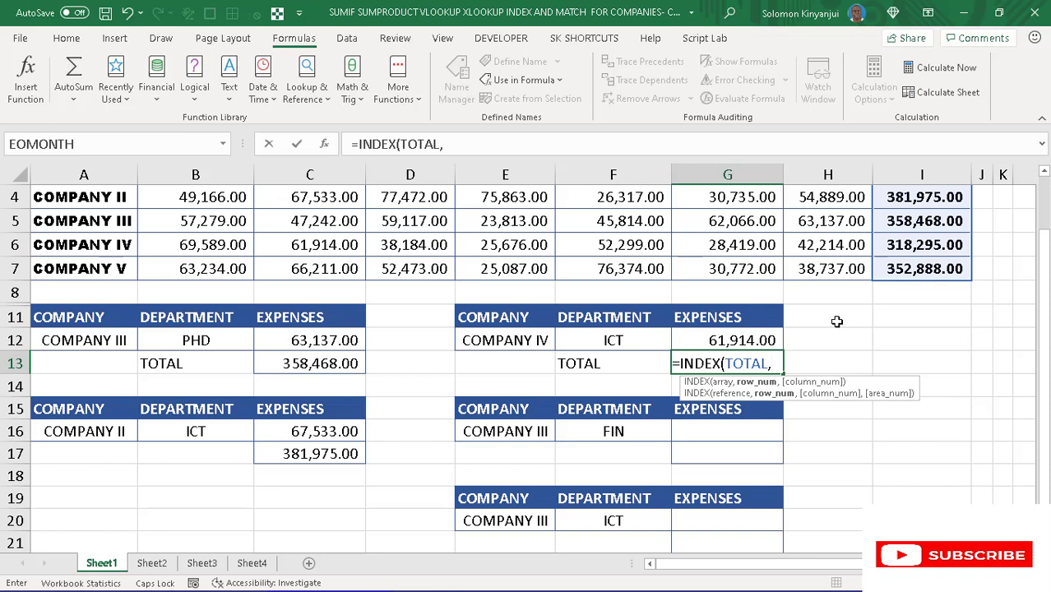
pyautogui.write('MA')
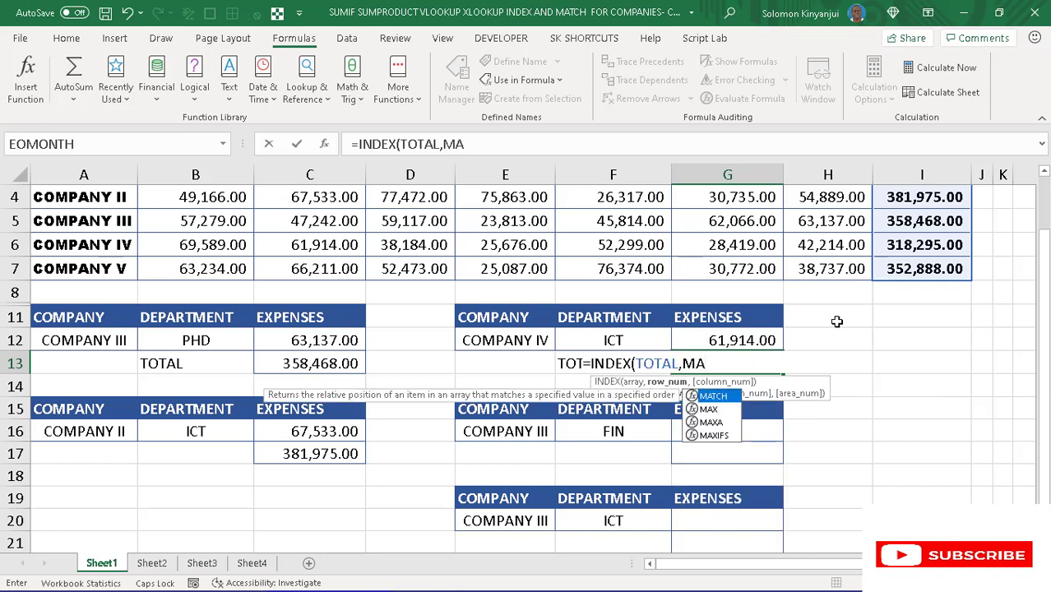
pyautogui.write('T')
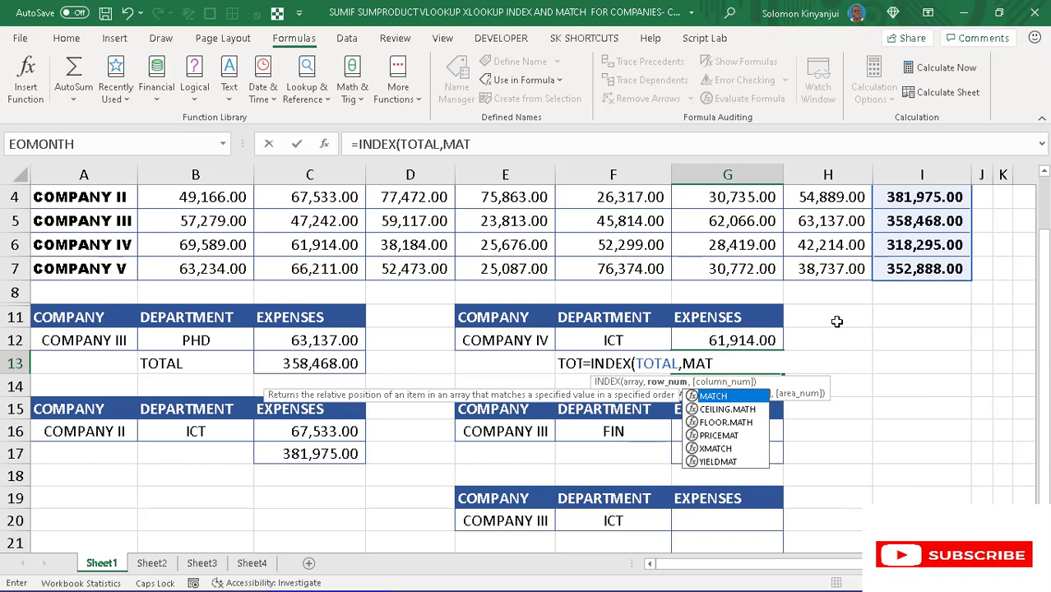
pyautogui.write('C')
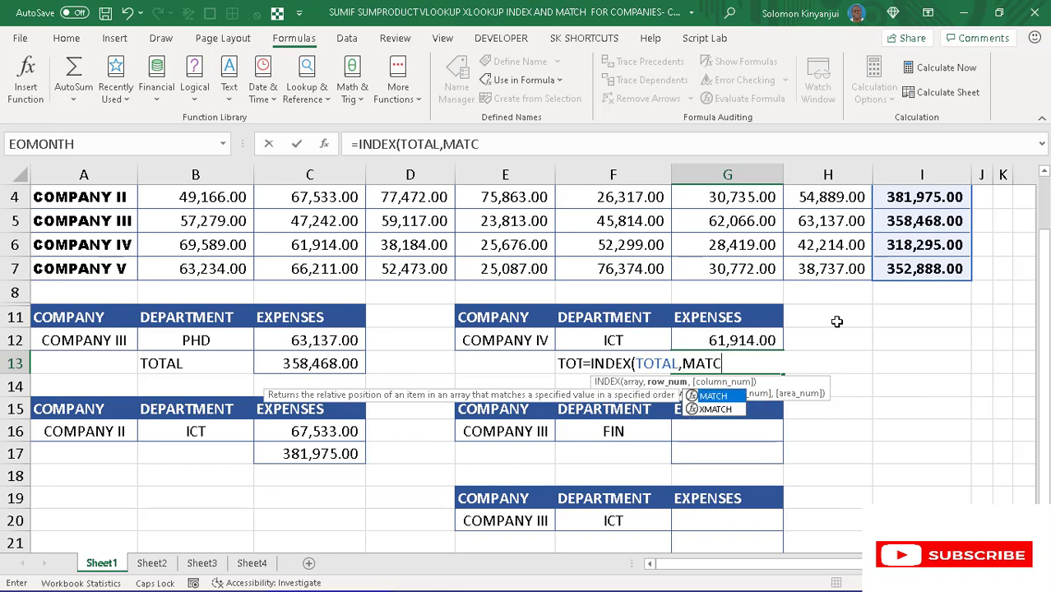
# - Nest a MATCH function as the row number in the G13 formula, with the absolute company cell $E$12 as lookup value
pyautogui.press('Tab')
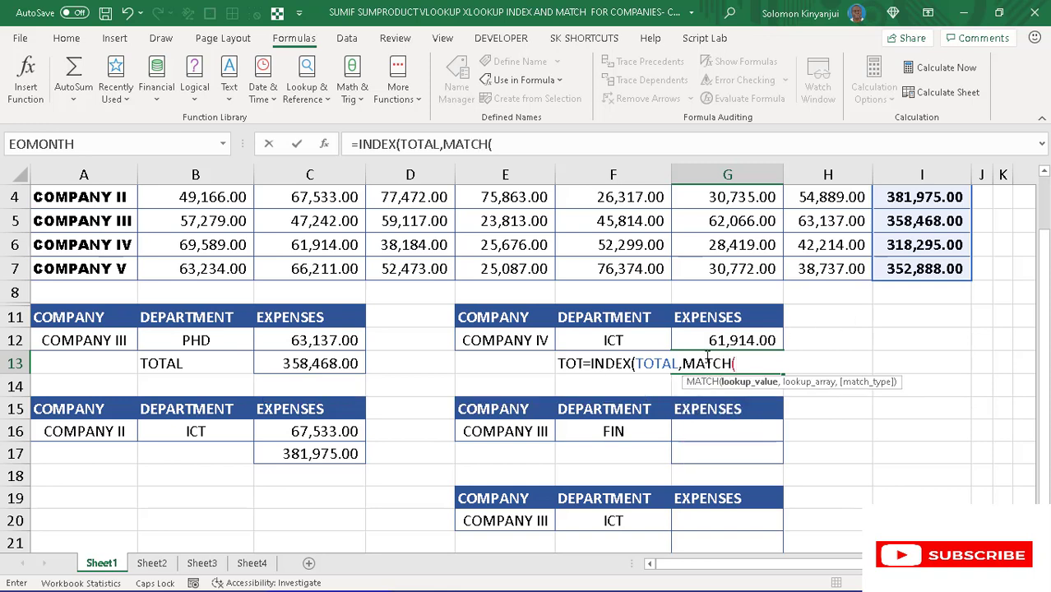
pyautogui.click(529, 339)
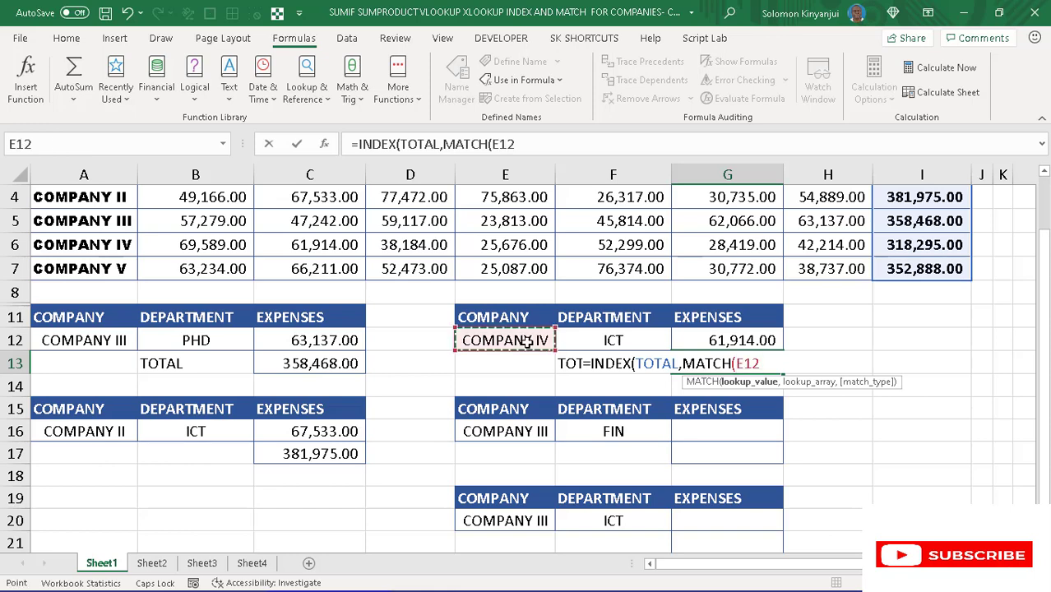
pyautogui.press('F4')
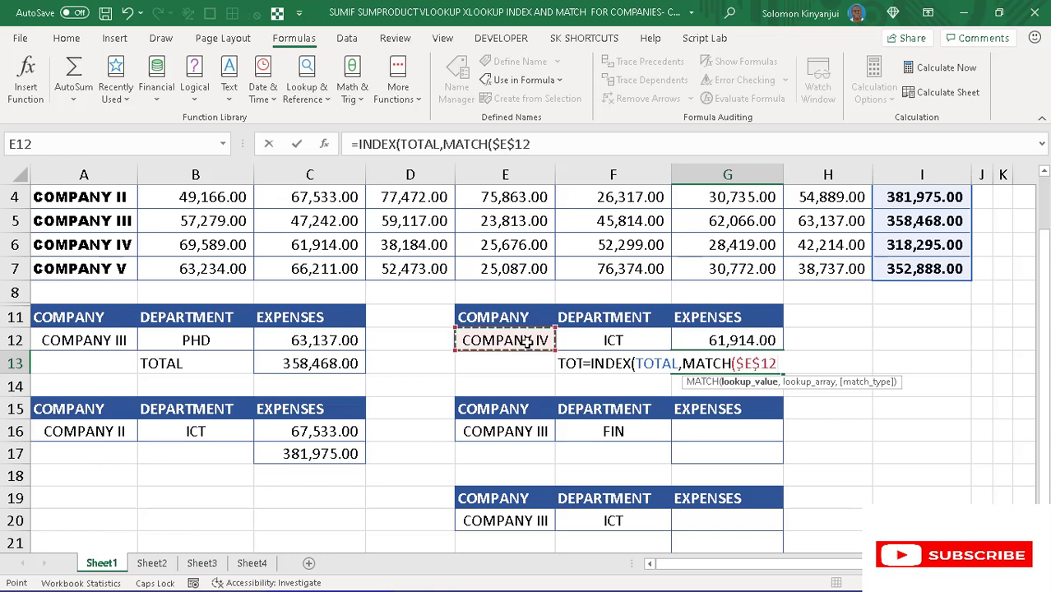
pyautogui.write(',')
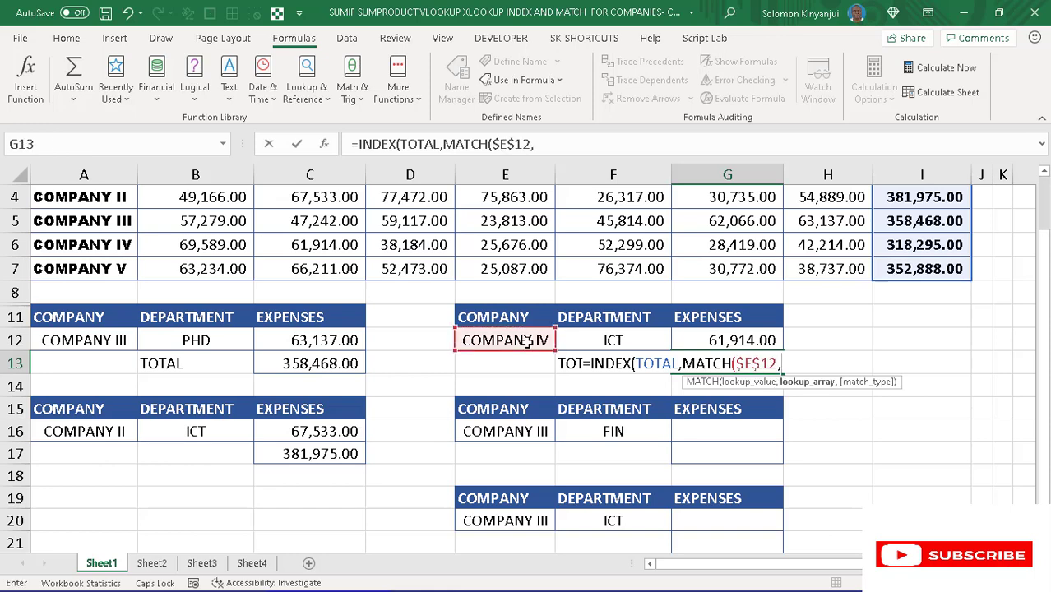
# - Complete the G13 formula with the named range COMPANY as MATCH lookup array and match type 0, and commit it
pyautogui.press('F3')
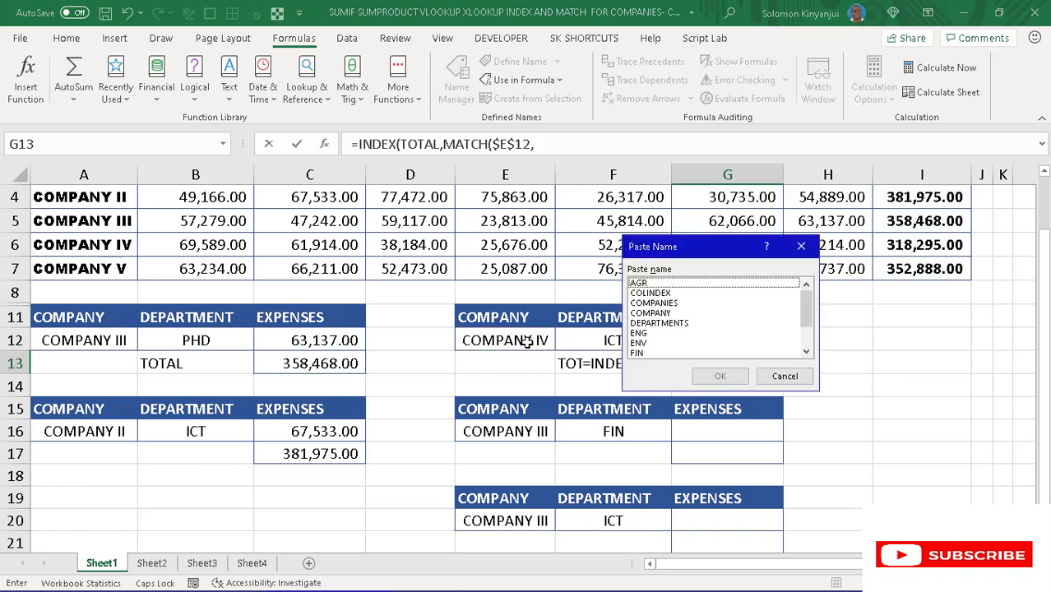
pyautogui.click(657, 315)
pyautogui.click(717, 377)
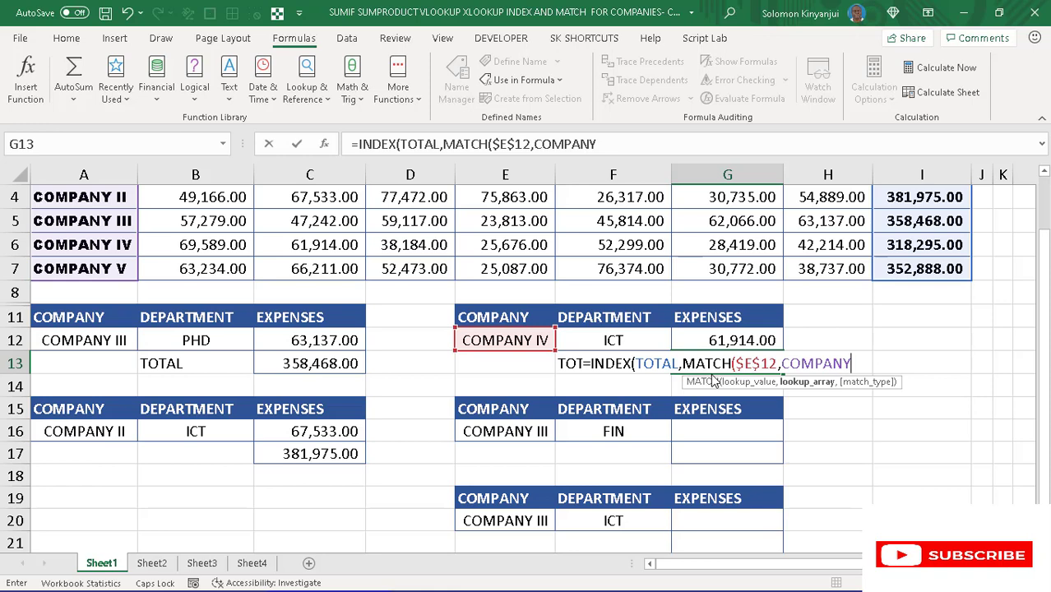
pyautogui.write(',0')
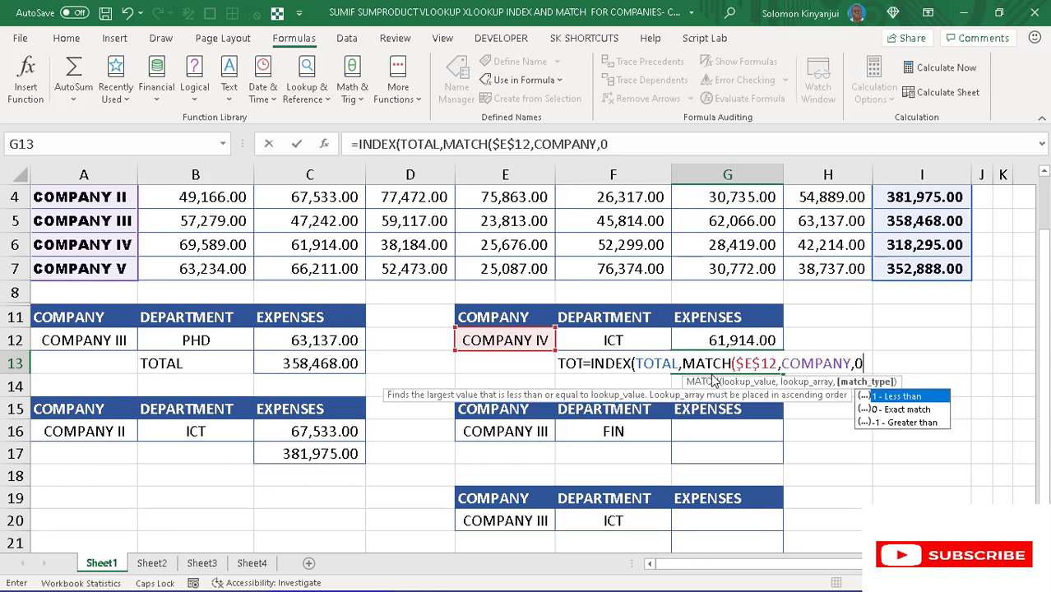
pyautogui.write('))')
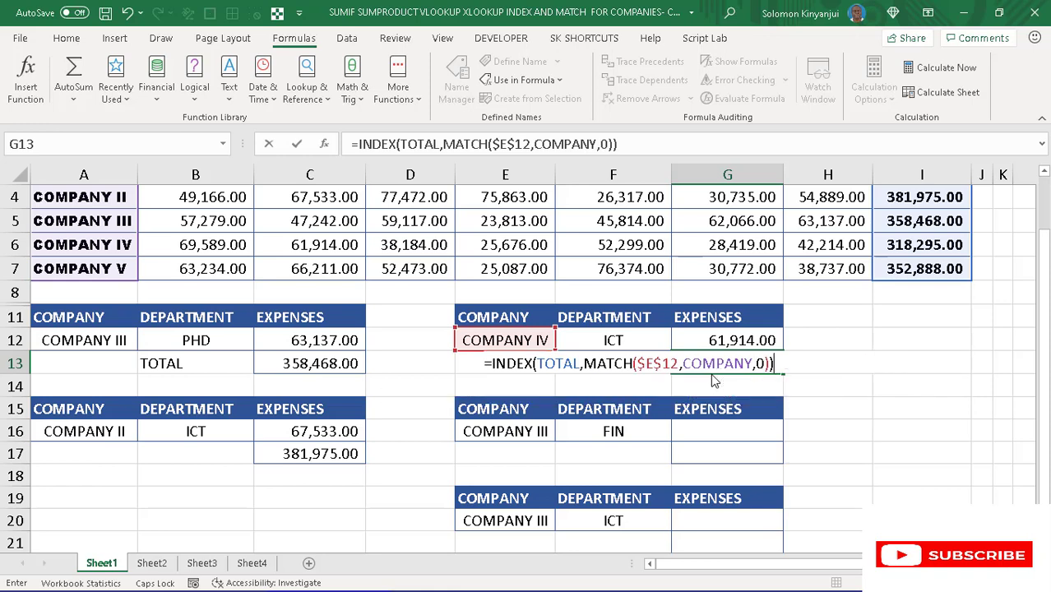
pyautogui.press('Return')
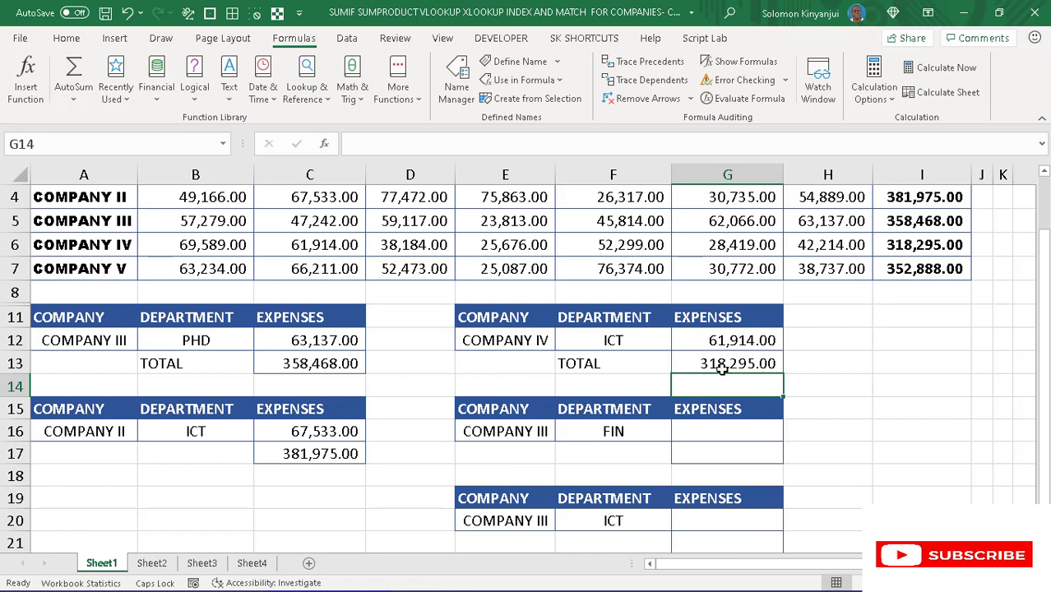
pyautogui.click(721, 371)
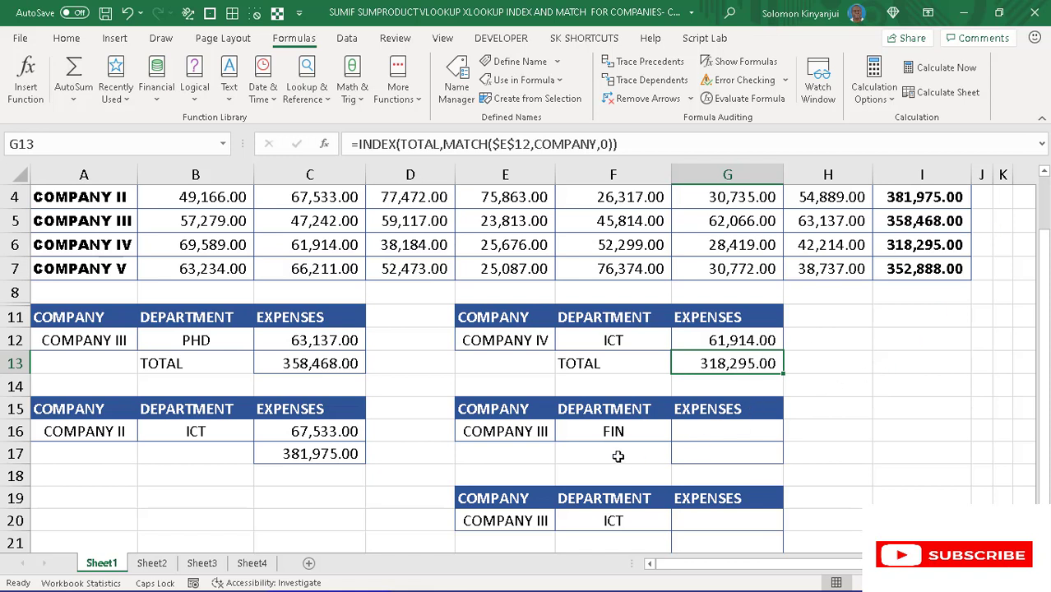
# - Test the INDEX and MATCH lookup by choosing department ENV in F12 and COMPANY II in E12
pyautogui.click(634, 342)
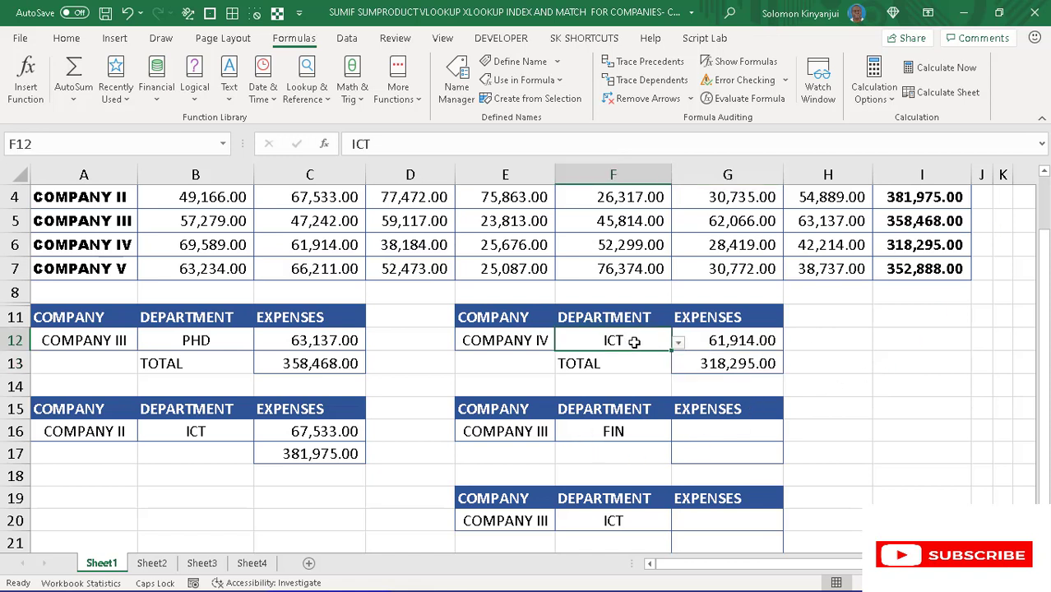
pyautogui.click(679, 342)
pyautogui.click(576, 395)
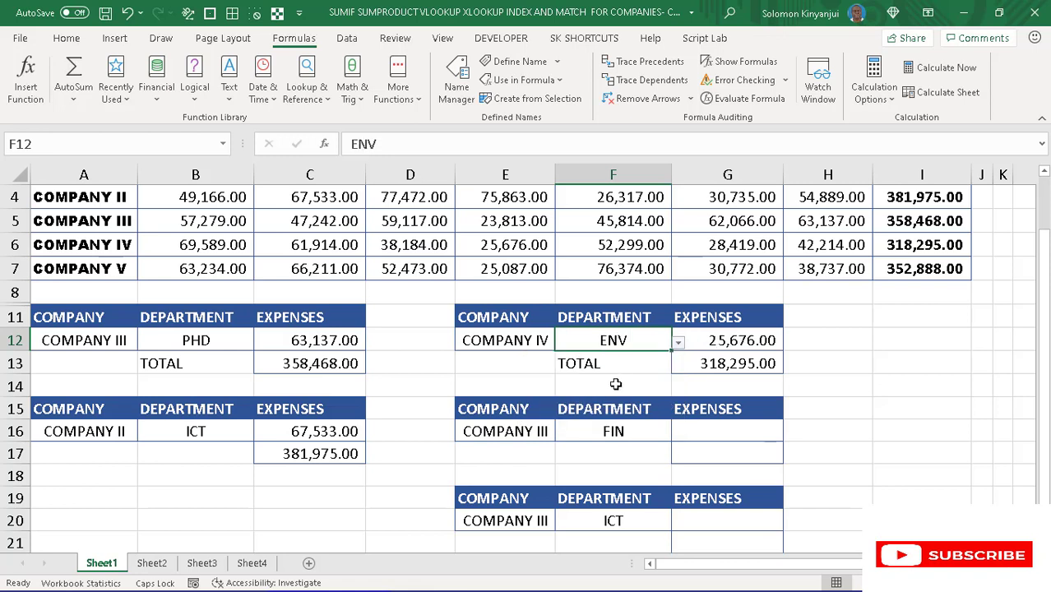
pyautogui.click(507, 348)
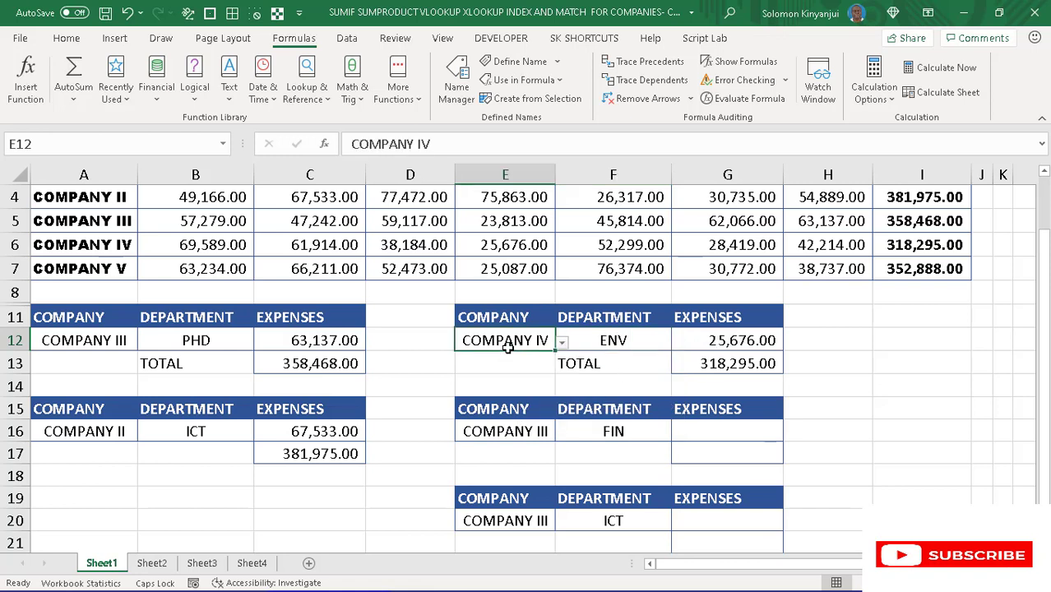
pyautogui.click(562, 342)
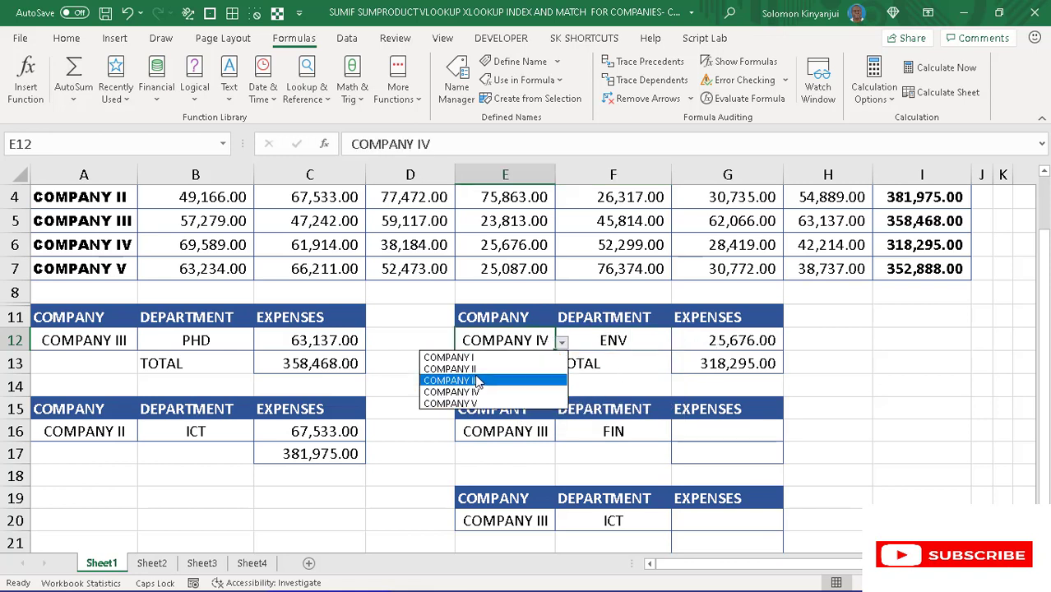
pyautogui.click(477, 368)
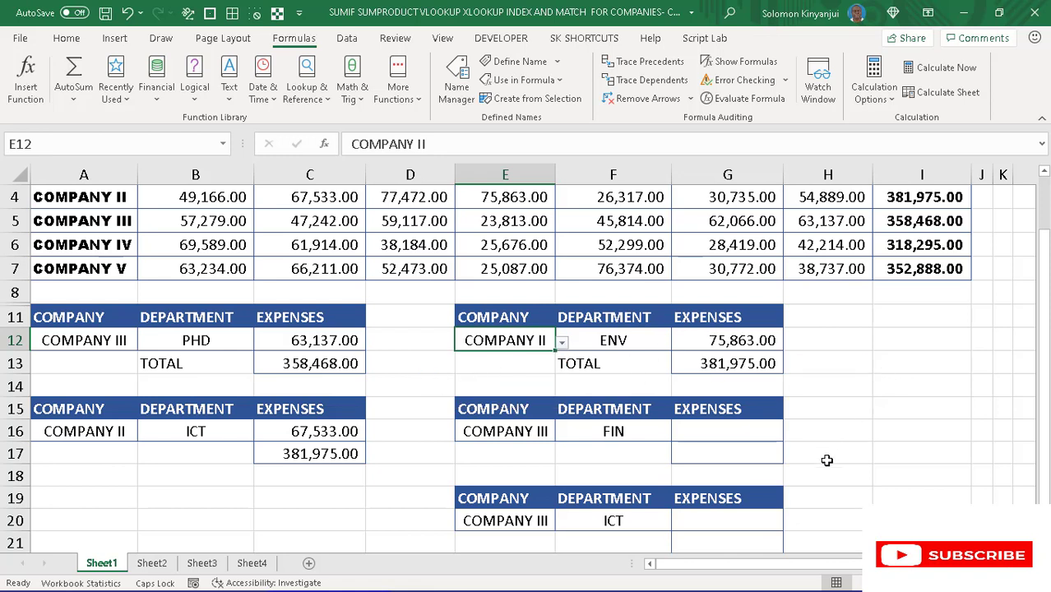
# - Start a SUMPRODUCT formula in expenses cell G16 and open a parenthesis for its first array criterion
pyautogui.click(710, 430)
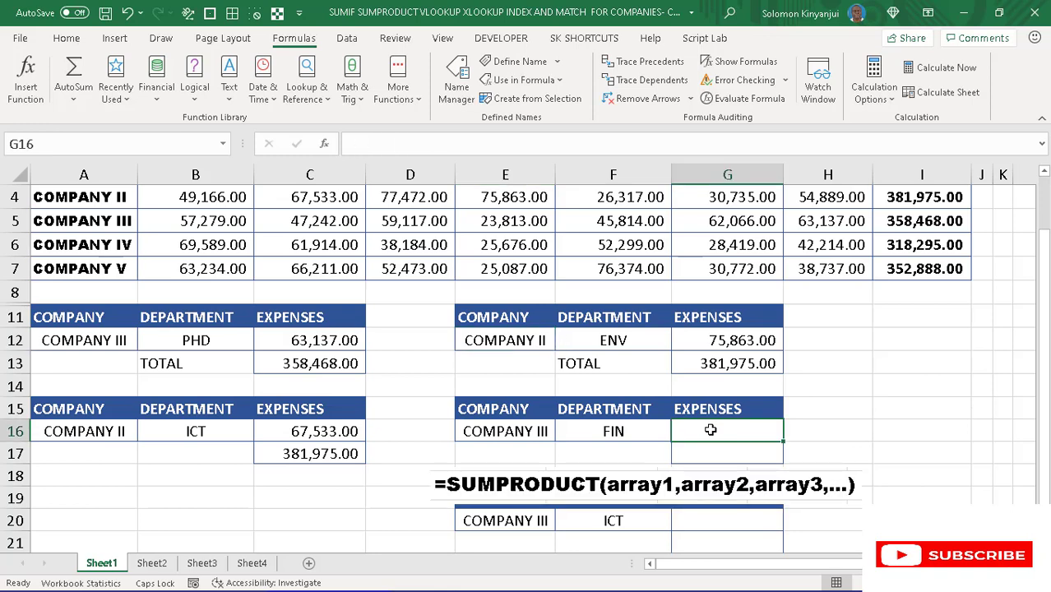
pyautogui.write('=')
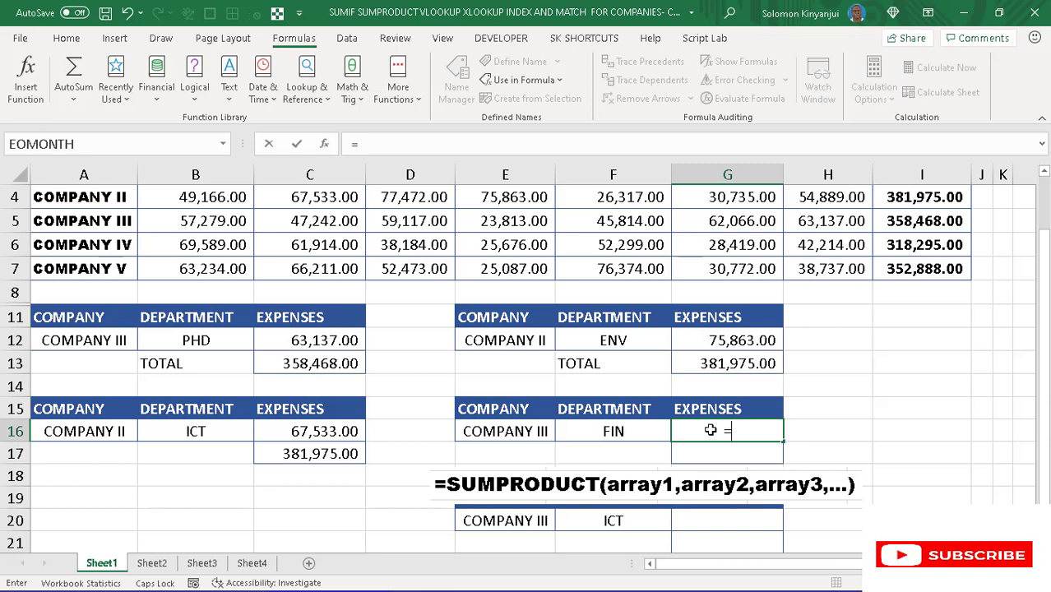
pyautogui.write('SUM')
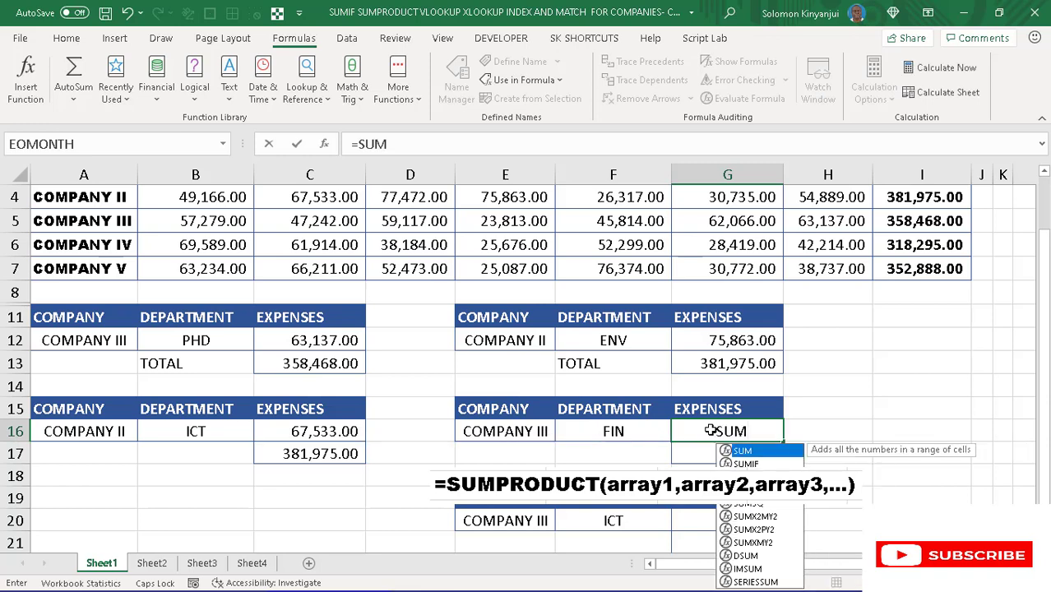
pyautogui.write('P')
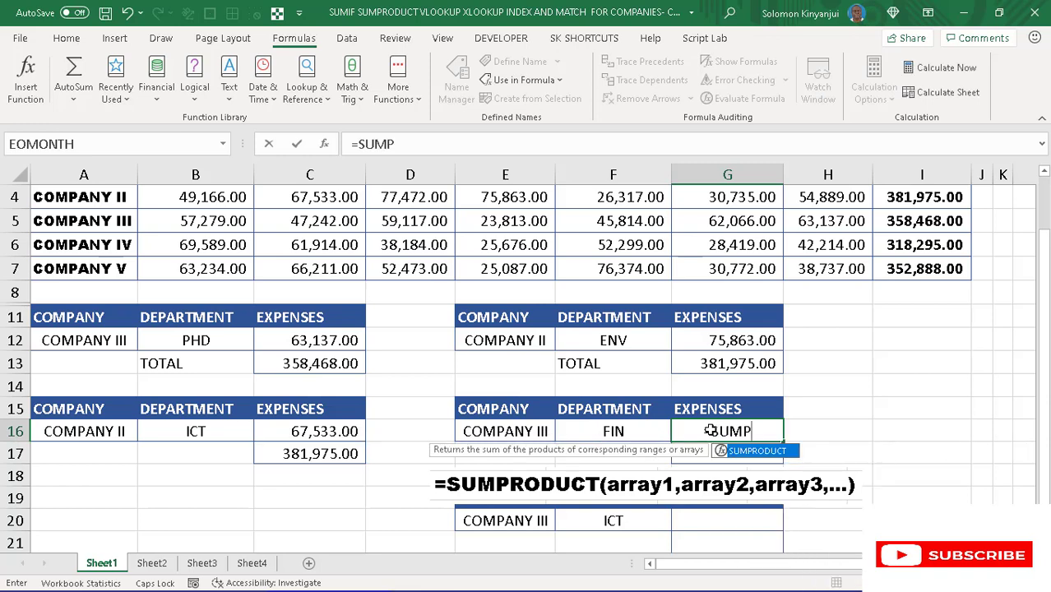
pyautogui.press('Tab')
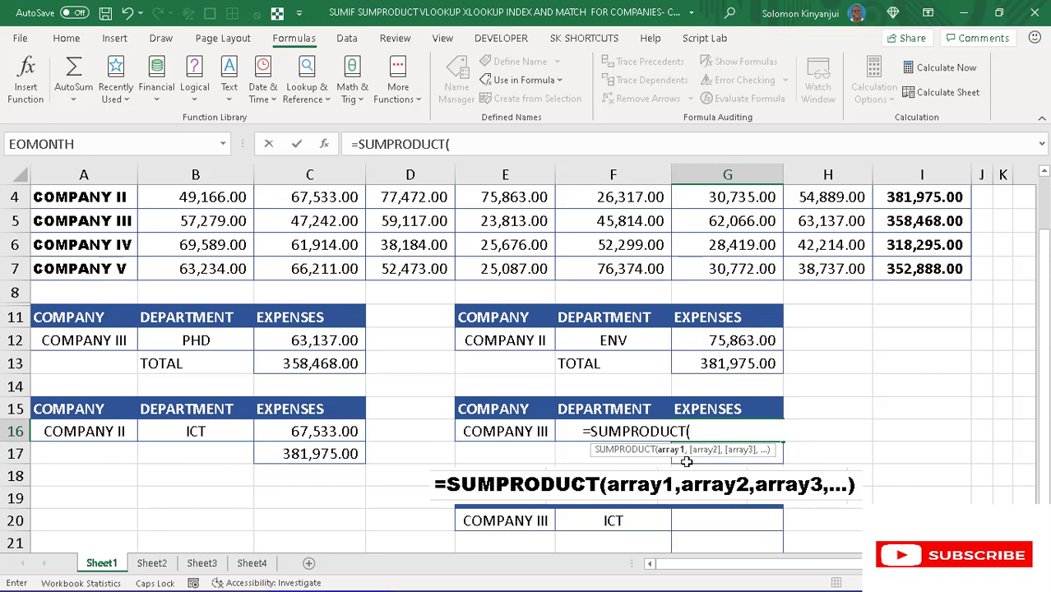
pyautogui.write('(')
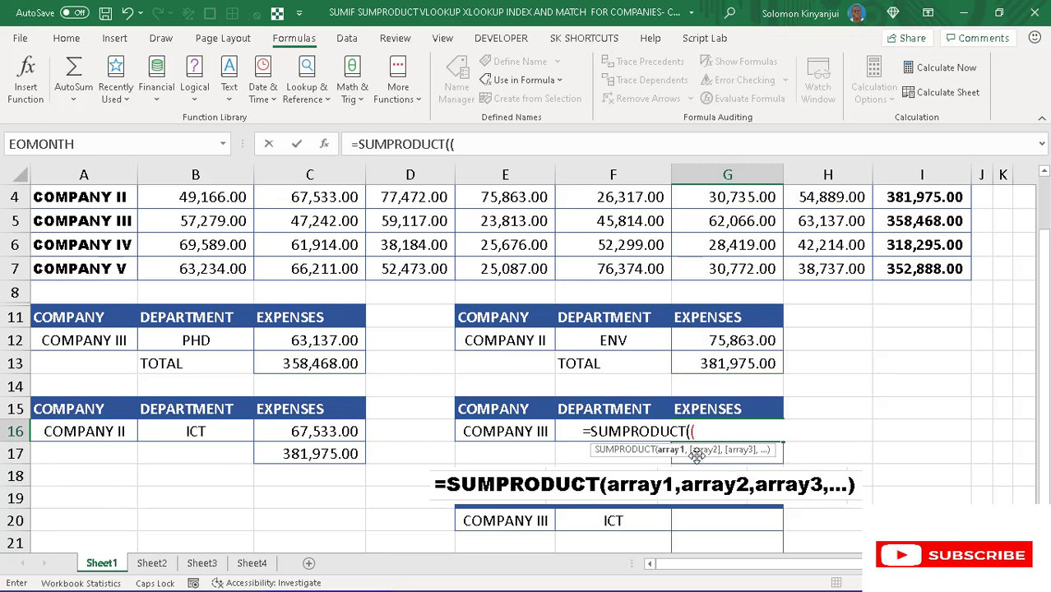
# - Fill the first SUMPRODUCT criterion in G16 with the named range COMPANY equal to company cell E16, closing both parentheses
pyautogui.press('F3')
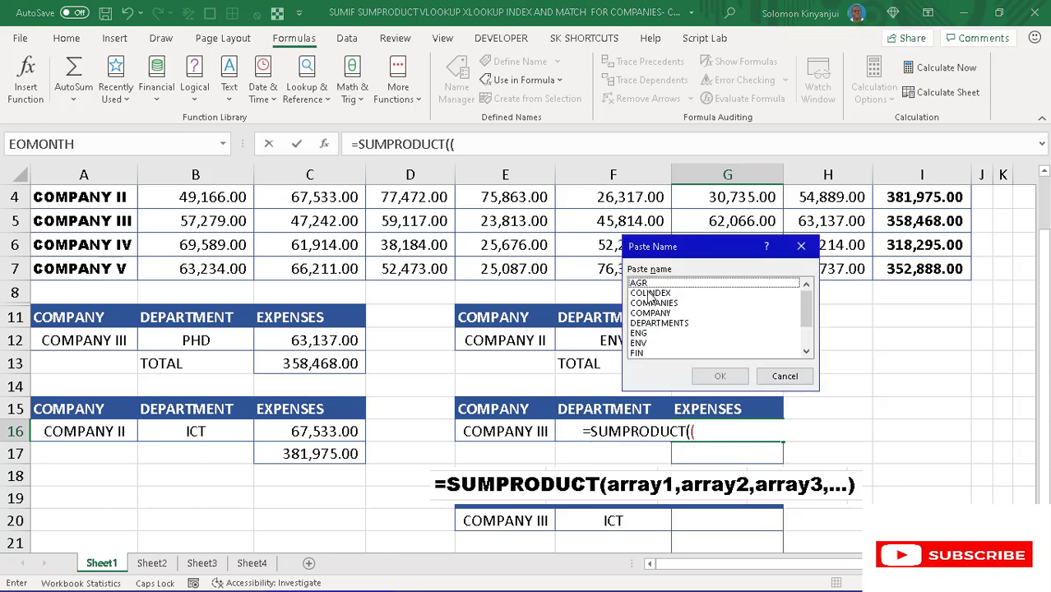
pyautogui.click(651, 313)
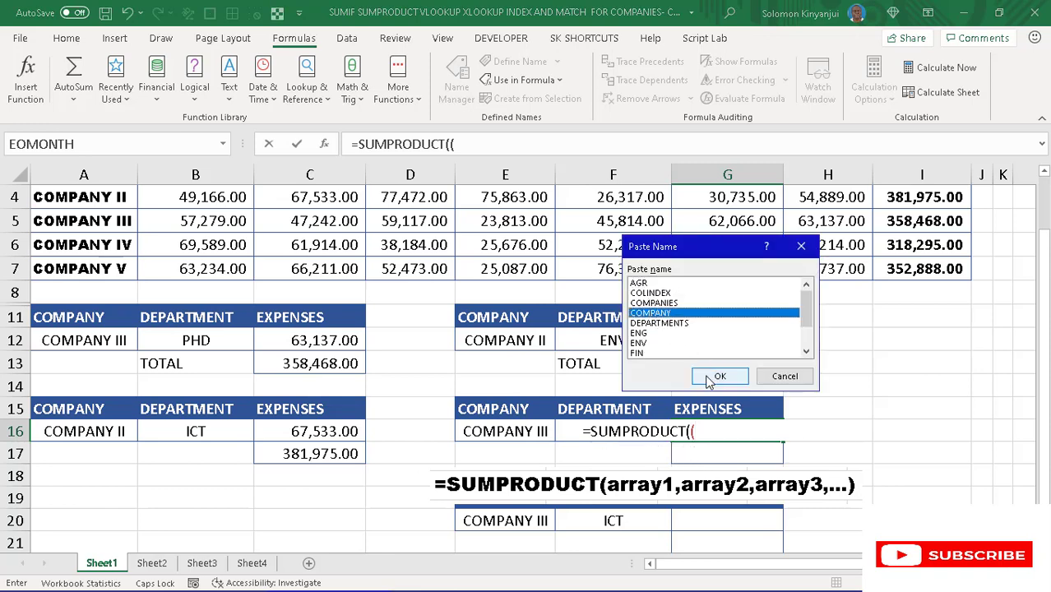
pyautogui.click(718, 376)
pyautogui.click(529, 146)
pyautogui.write('))')
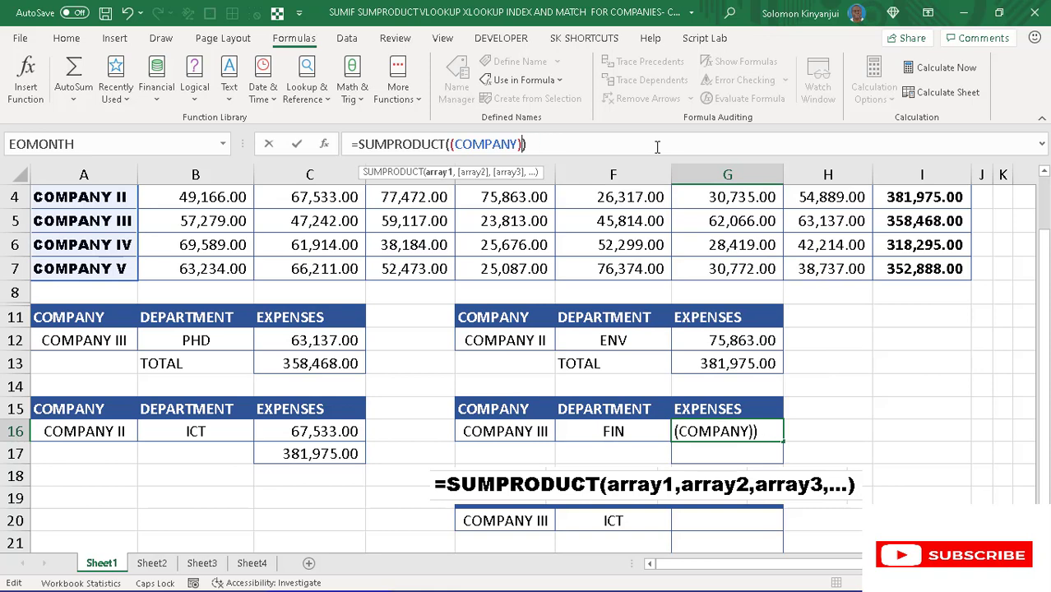
pyautogui.click(517, 144)
pyautogui.write('=')
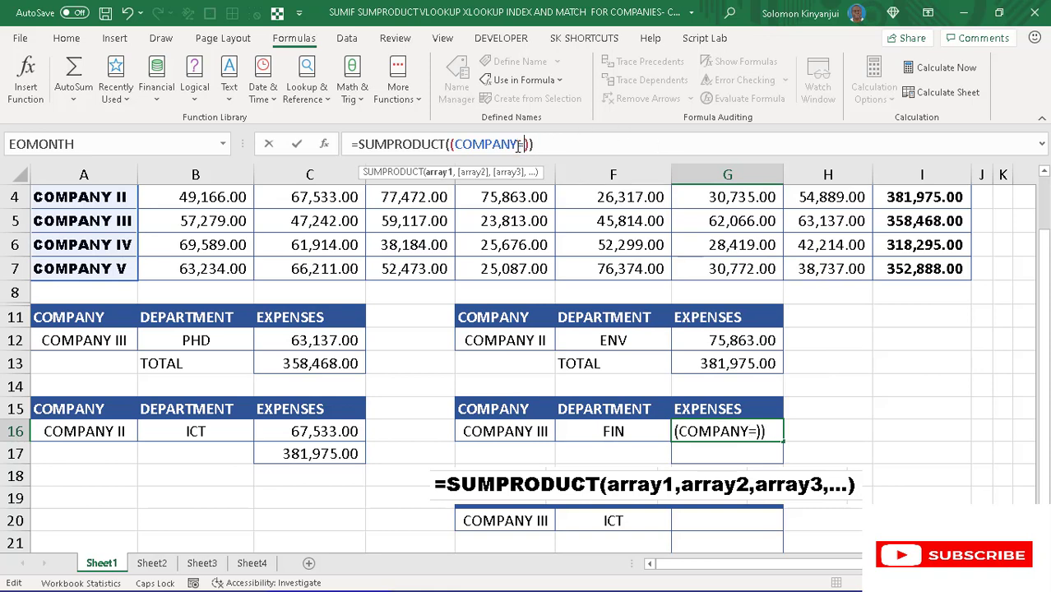
pyautogui.click(533, 427)
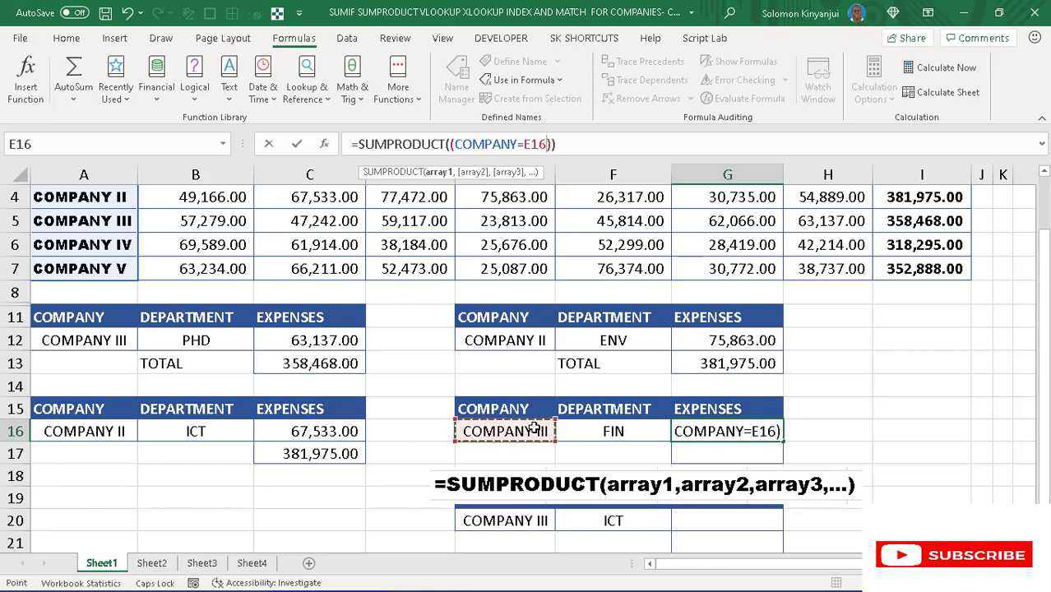
# - Multiply the G16 criterion by INDIRECT of department cell F16 and commit the SUMPRODUCT formula
pyautogui.click(551, 144)
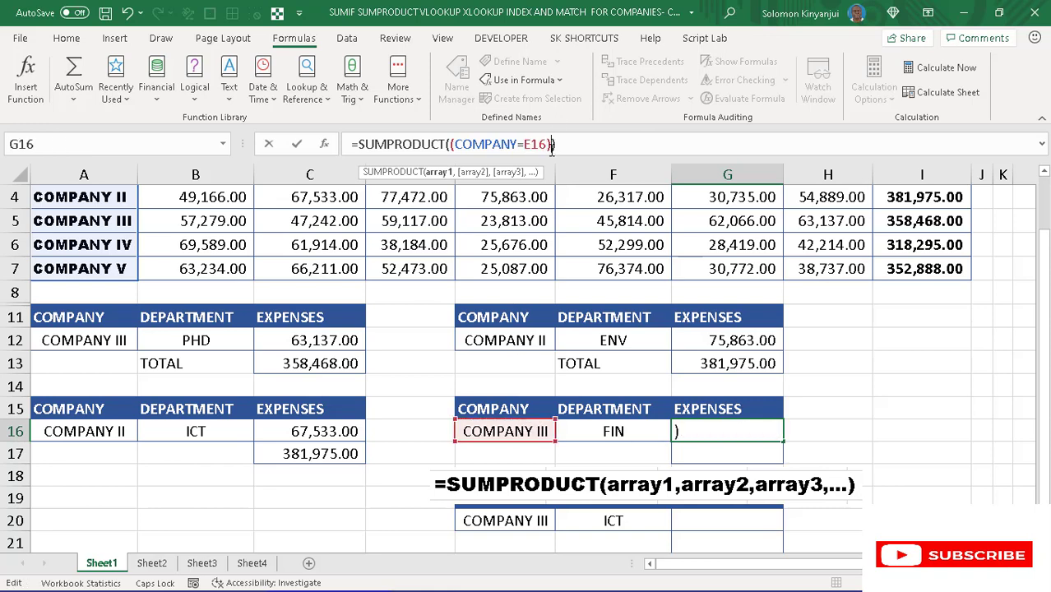
pyautogui.write('*')
pyautogui.write('(')
pyautogui.write('INDIR')
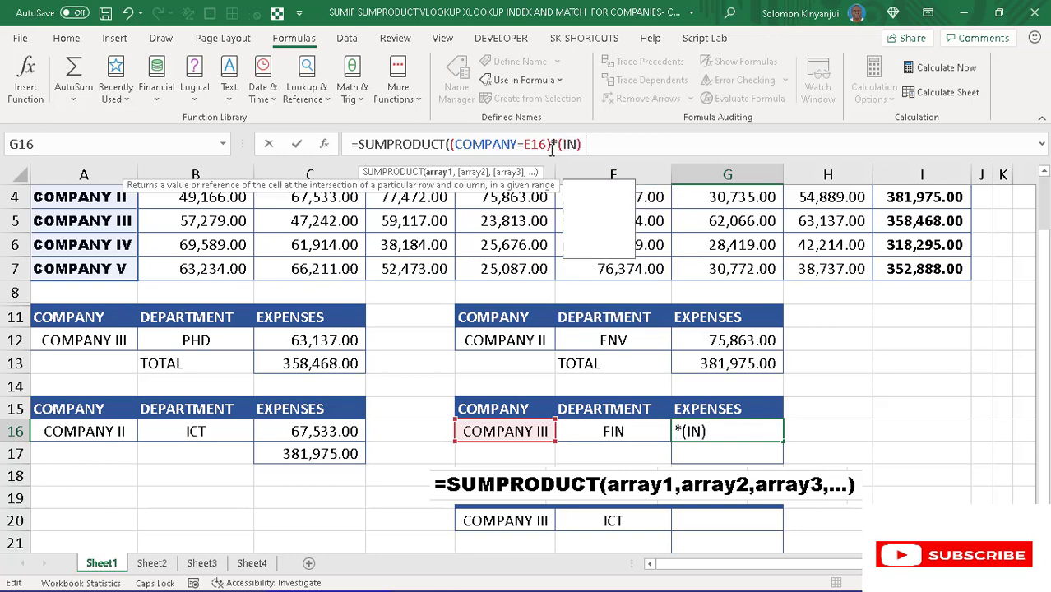
pyautogui.write('ECT')
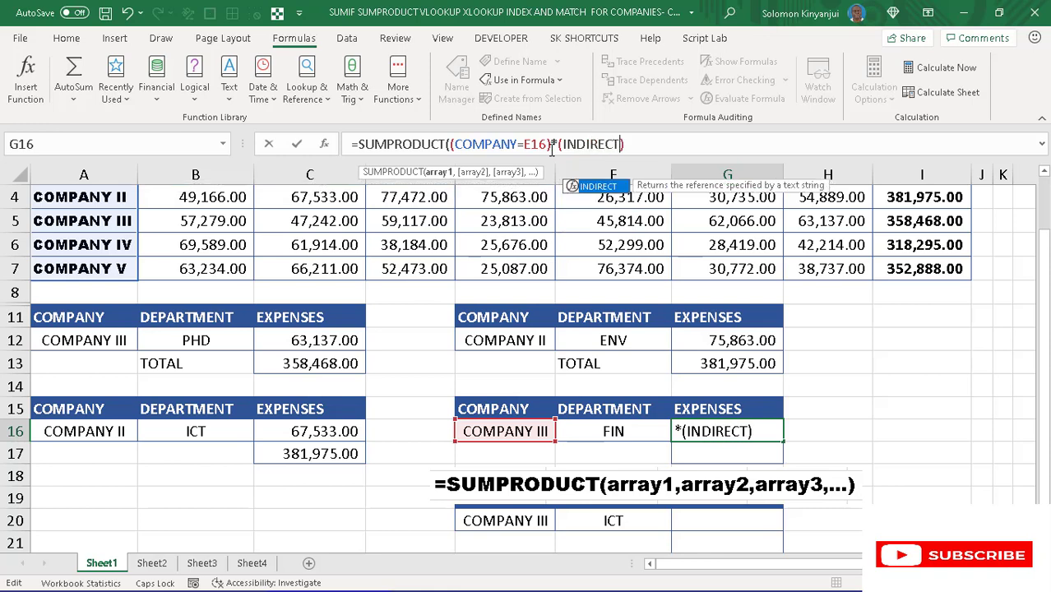
pyautogui.write('(')
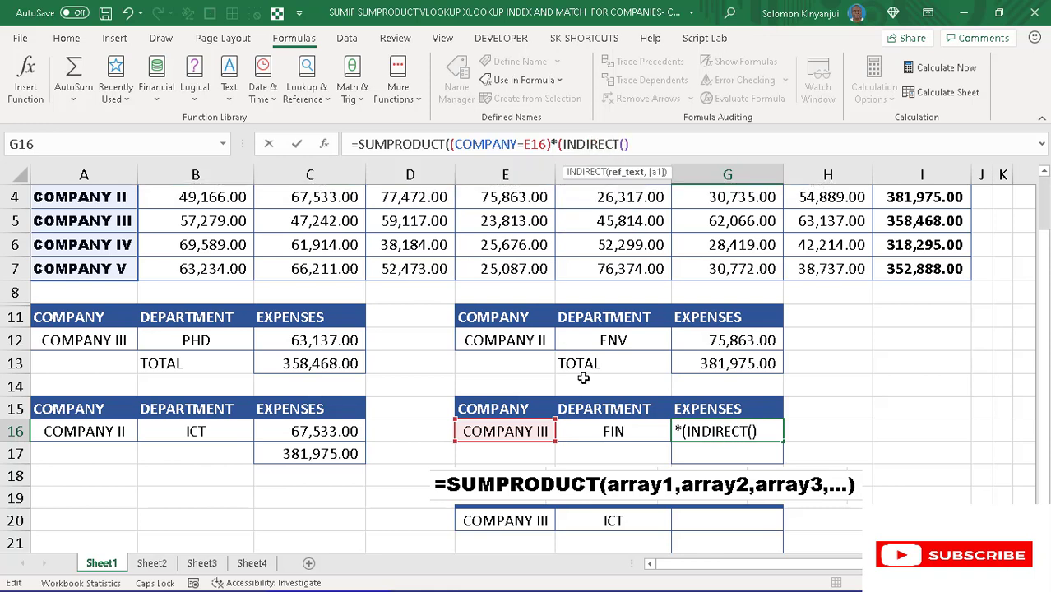
pyautogui.click(619, 431)
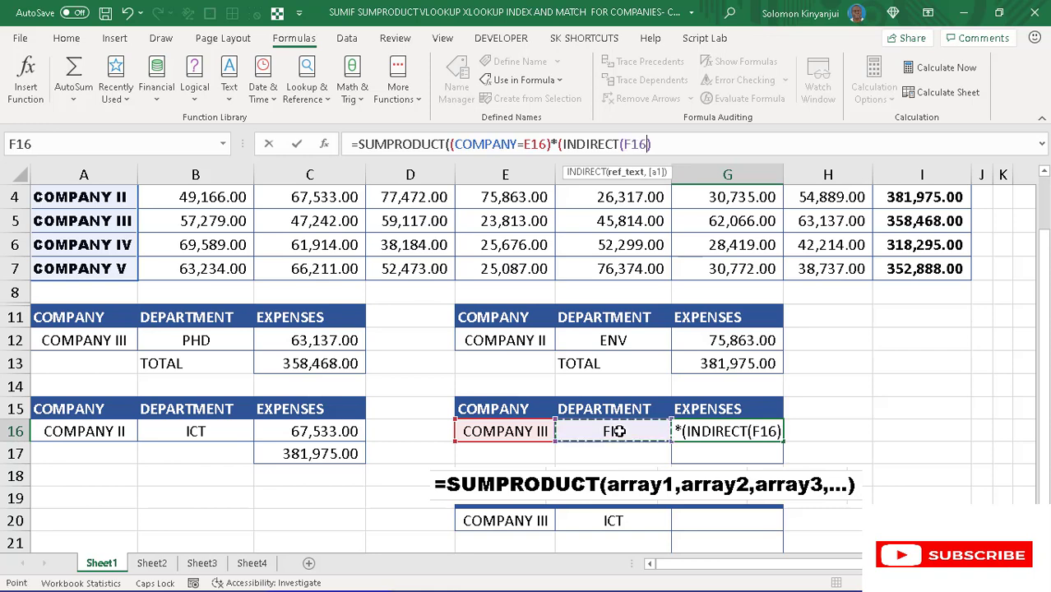
pyautogui.write(')')
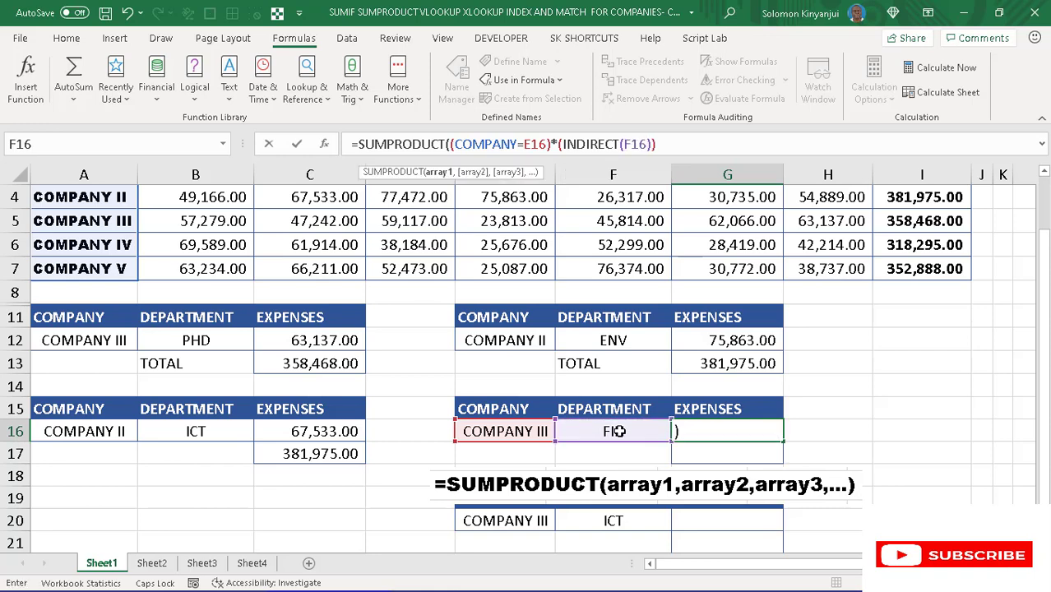
pyautogui.click(670, 144)
pyautogui.write(')')
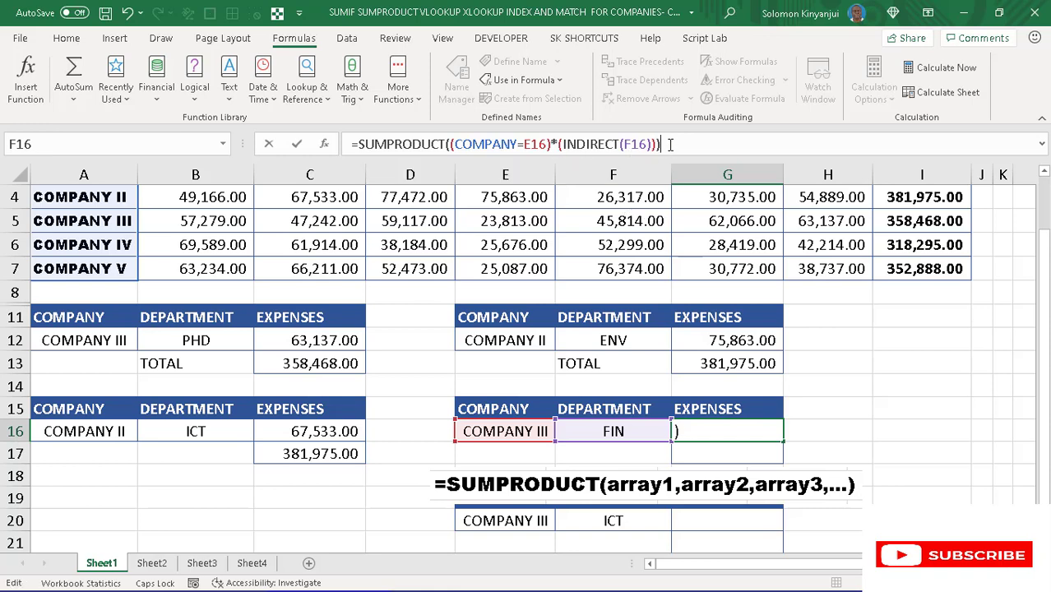
pyautogui.press('Return')
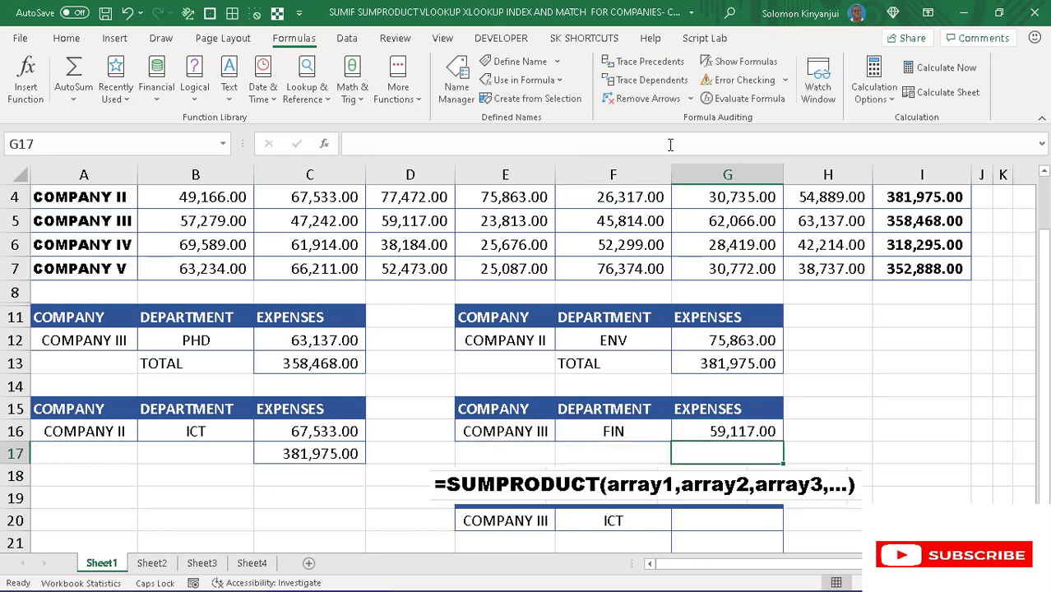
# - Test the SUMPRODUCT lookup by choosing department ENV in F16 and COMPANY II in E16
pyautogui.click(622, 433)
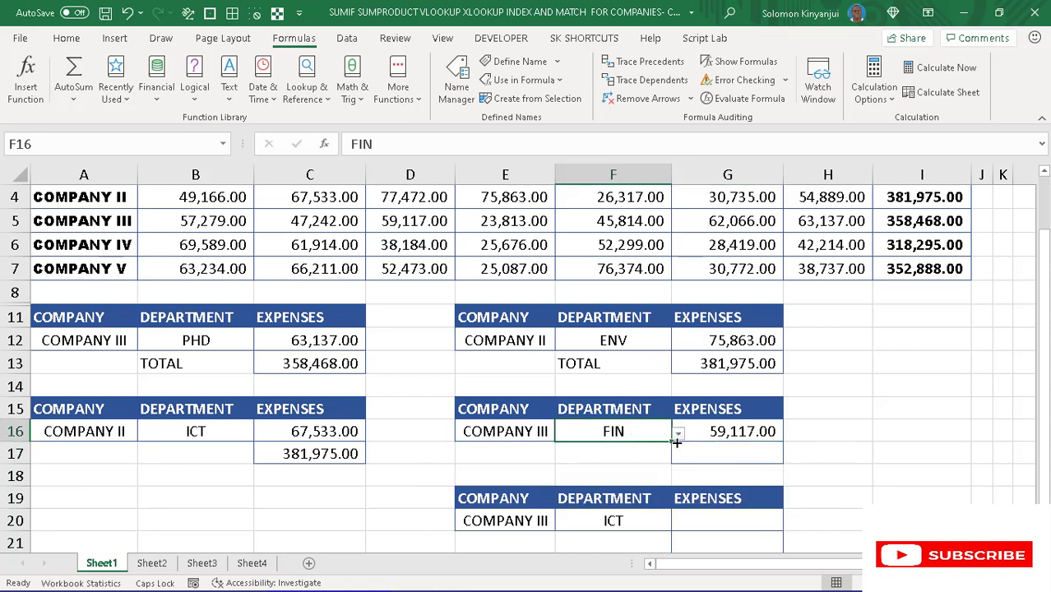
pyautogui.click(677, 433)
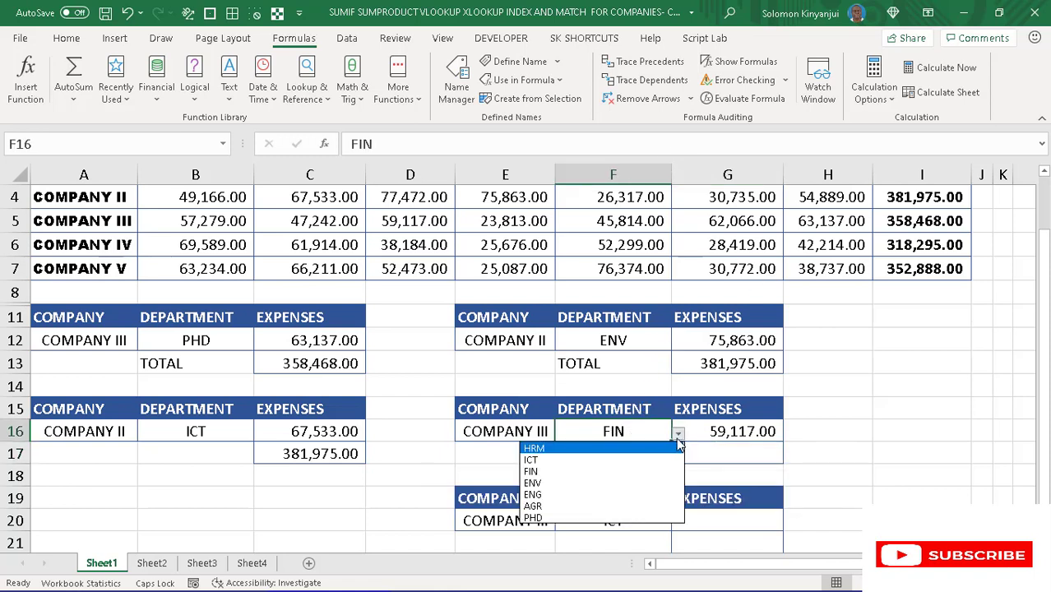
pyautogui.click(595, 487)
pyautogui.click(533, 432)
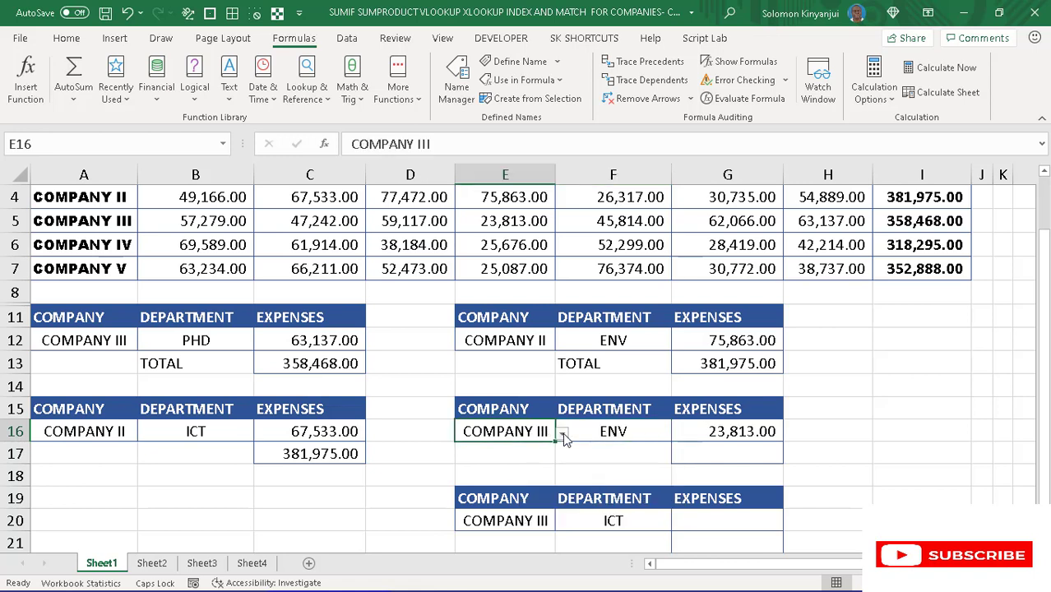
pyautogui.click(562, 434)
pyautogui.click(506, 462)
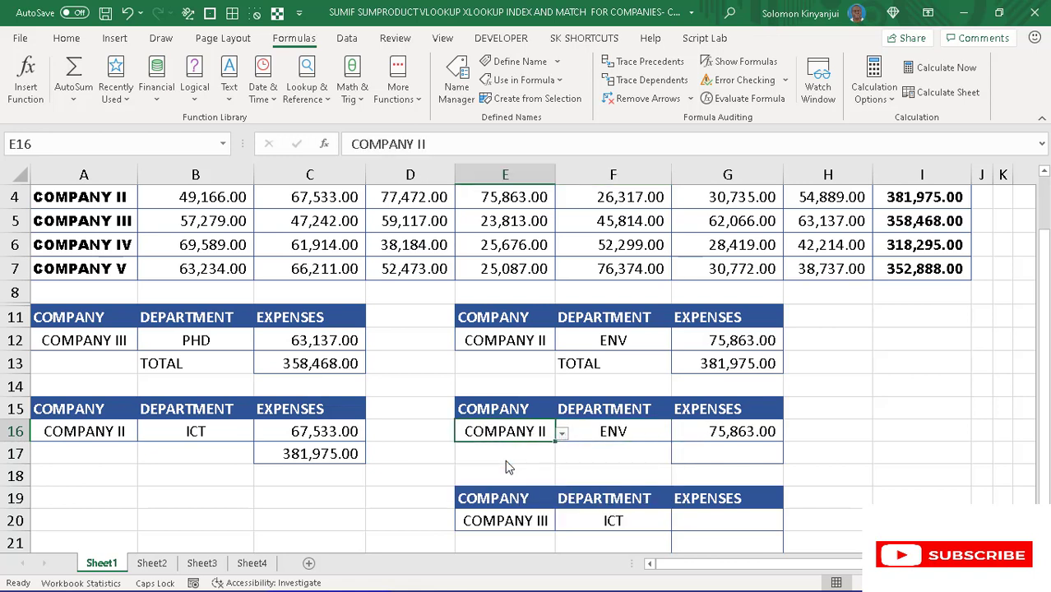
# - Start a SUMPRODUCT formula in total cell G17 with the criterion that the named range COMPANY equals E16
pyautogui.click(717, 450)
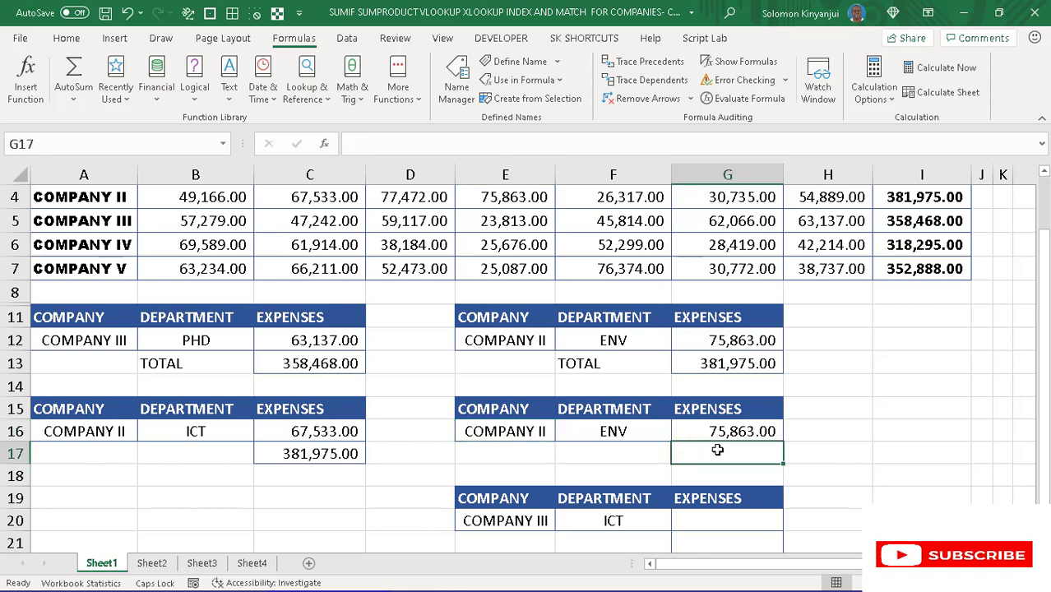
pyautogui.write('=')
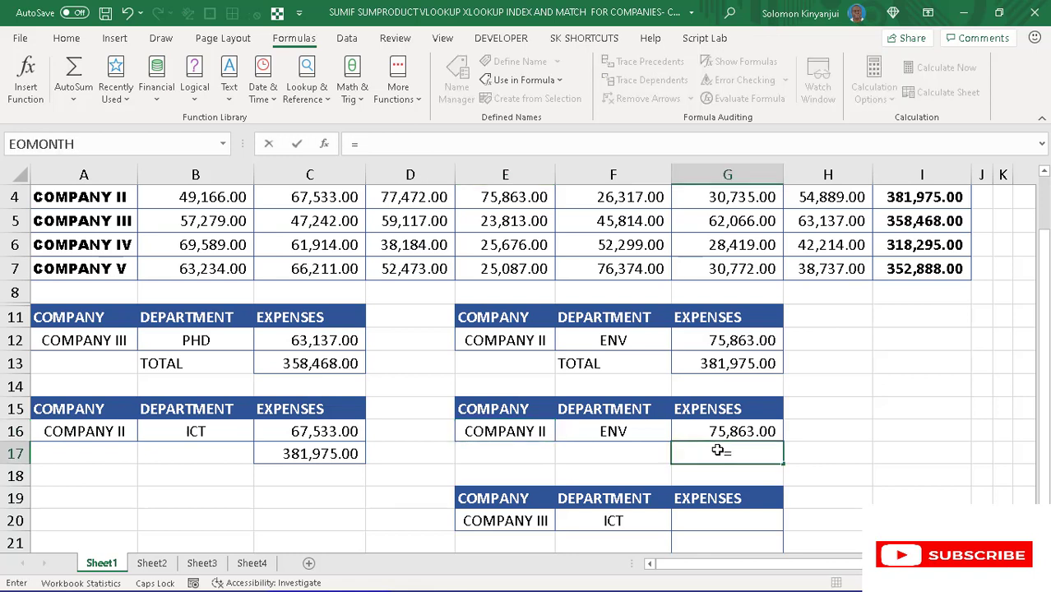
pyautogui.write('SUMP')
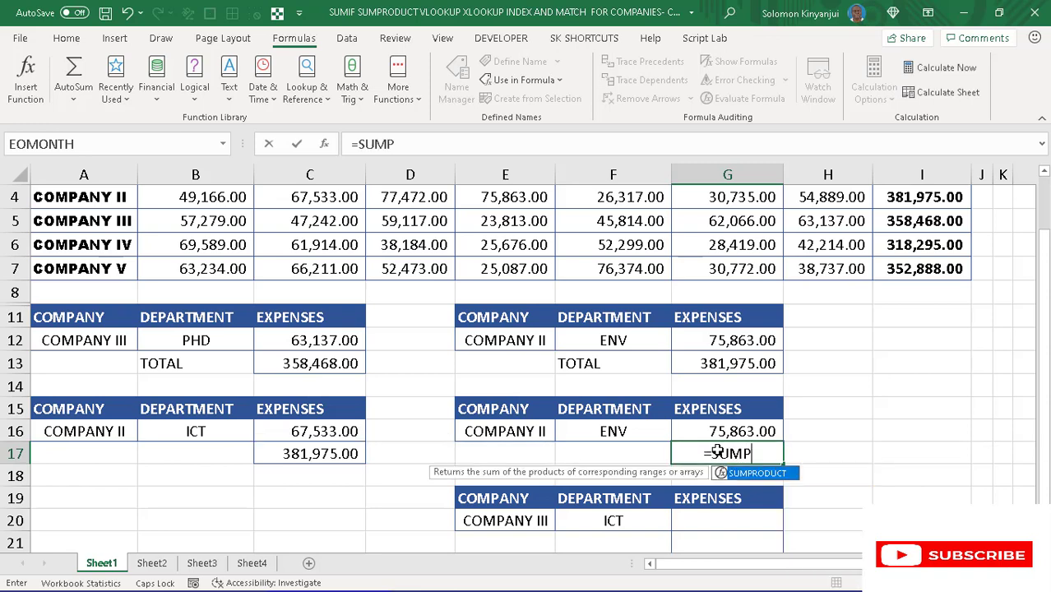
pyautogui.press('Tab')
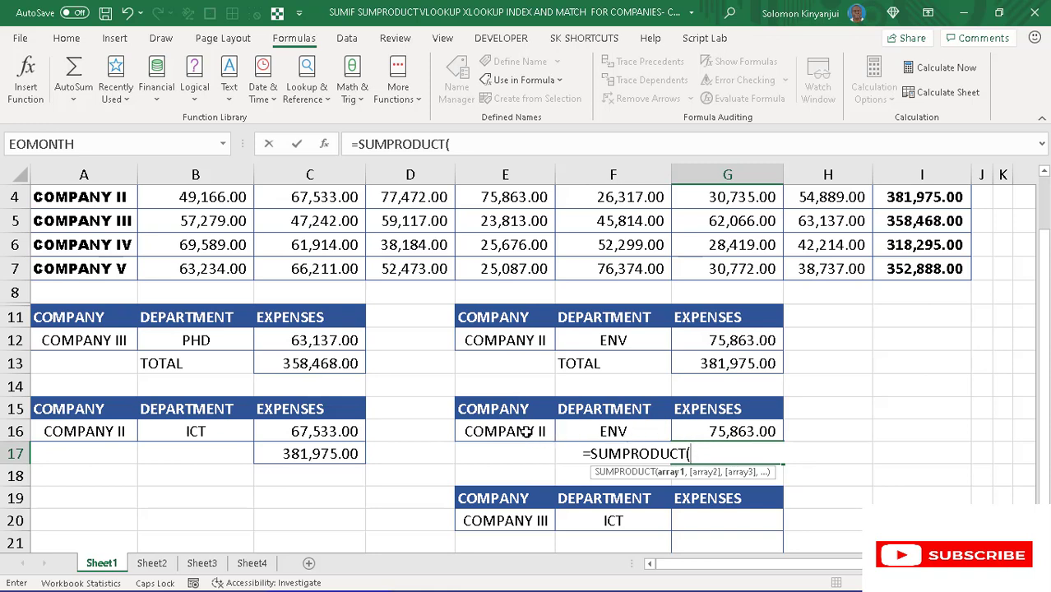
pyautogui.write('(')
pyautogui.press('F3')
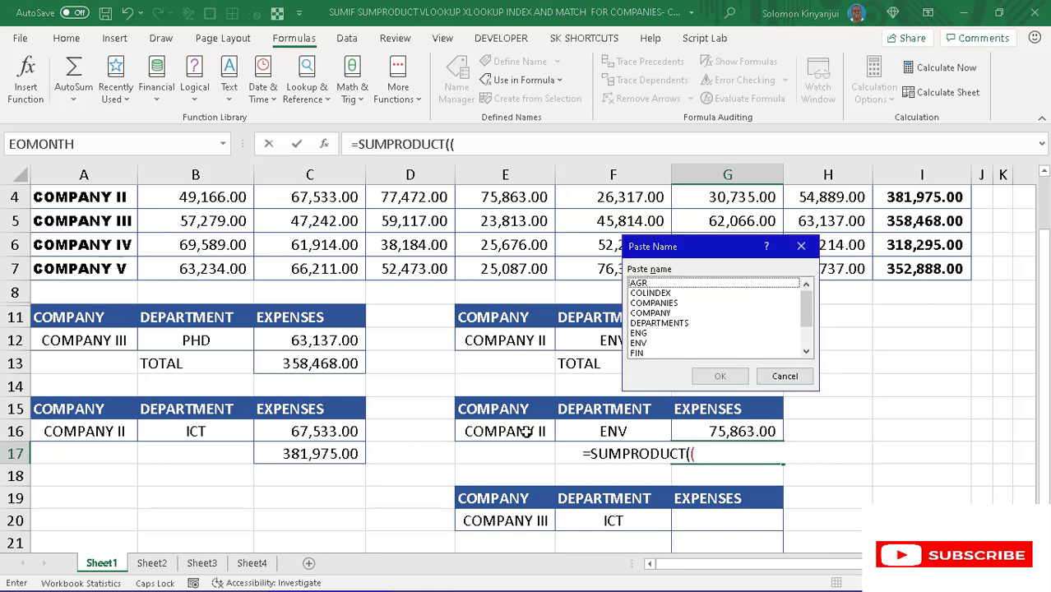
pyautogui.click(661, 313)
pyautogui.click(719, 377)
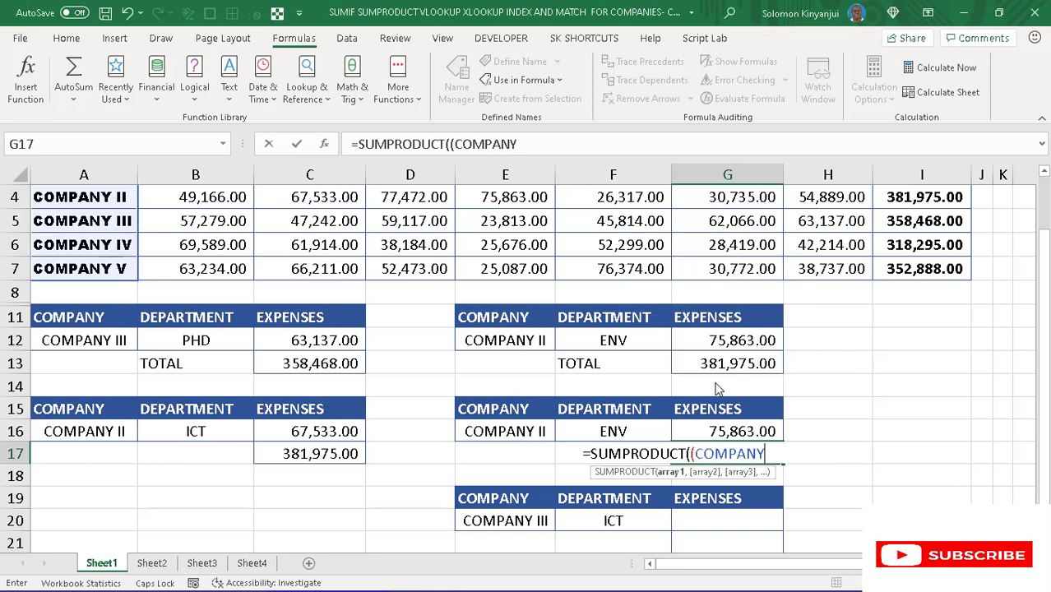
pyautogui.write('=')
pyautogui.click(533, 431)
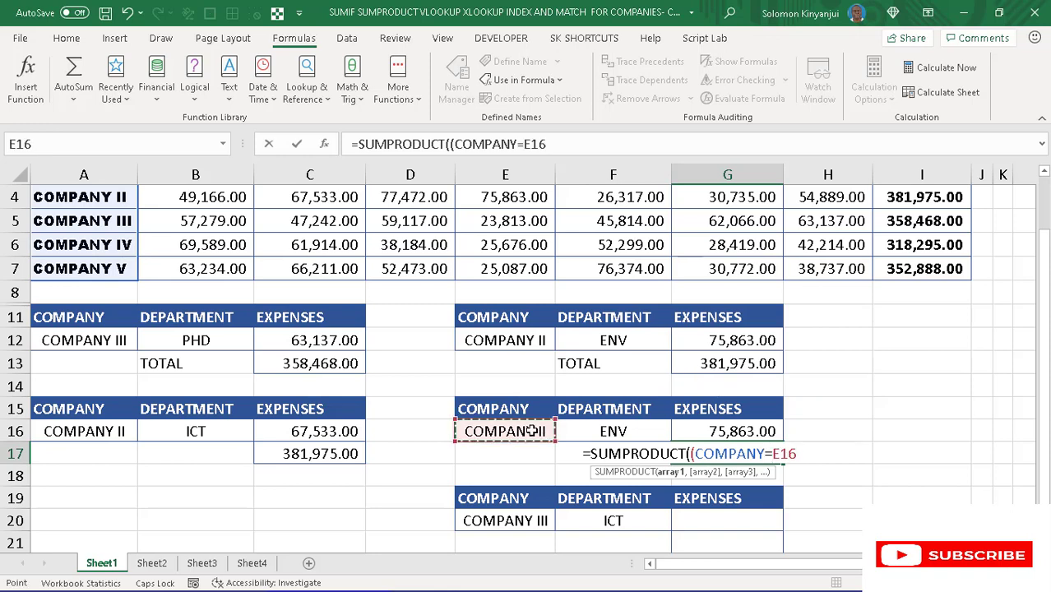
pyautogui.write(')')
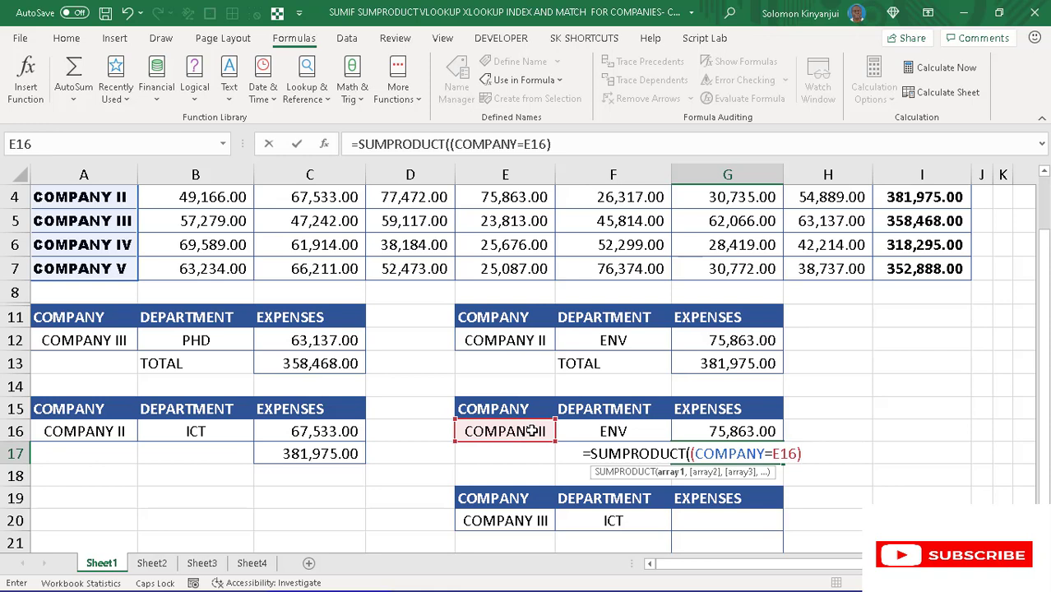
pyautogui.write('*(')
# - Multiply the G17 criterion by the named range TOTAL and commit the formula
pyautogui.write('COMPANY))')
pyautogui.moveTo(625, 144); pyautogui.dragTo(564, 144)
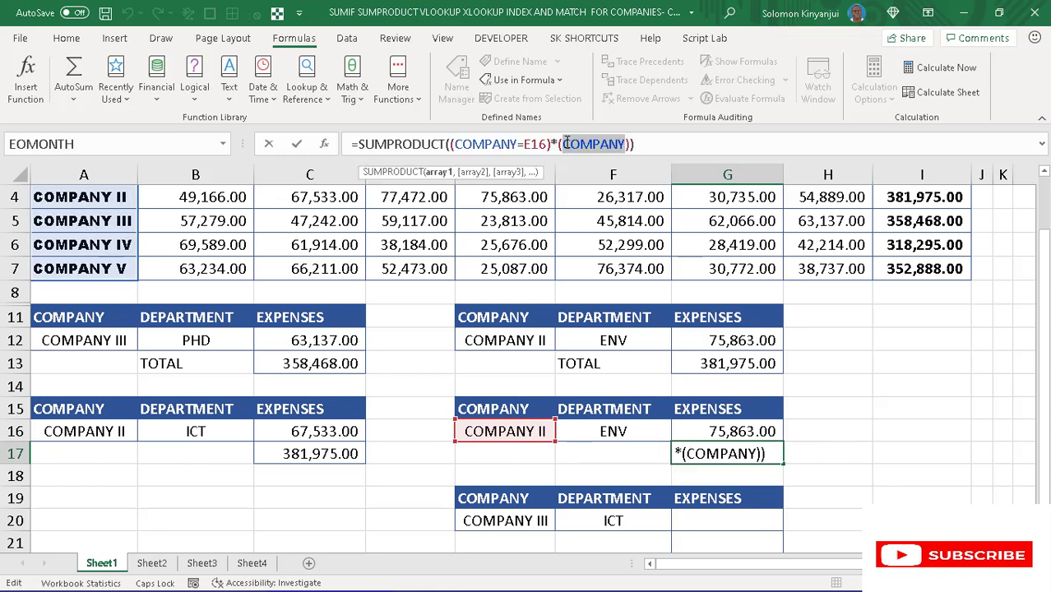
pyautogui.write('TOTA')
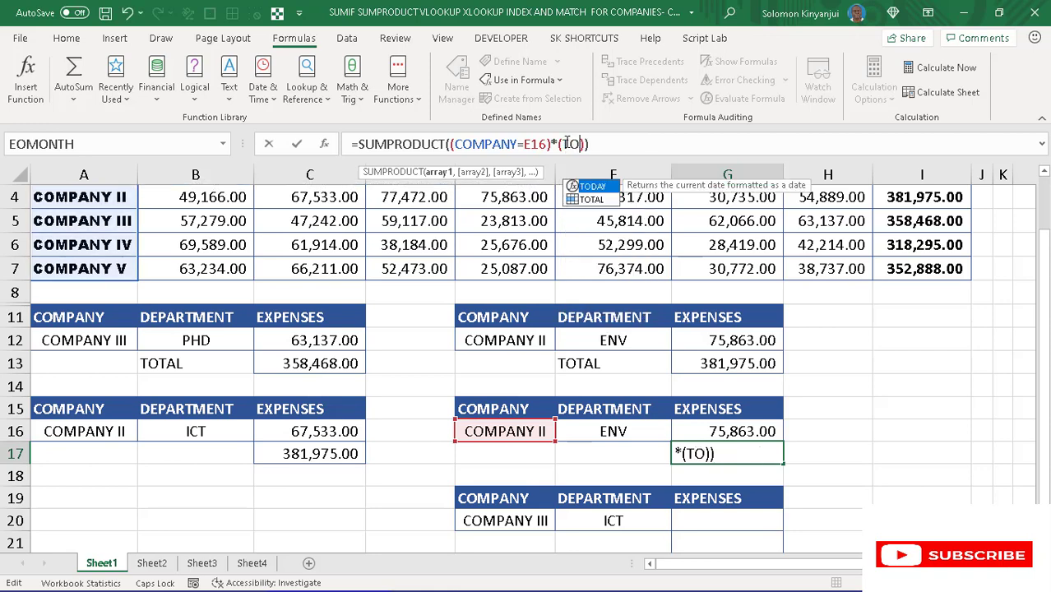
pyautogui.write('L')
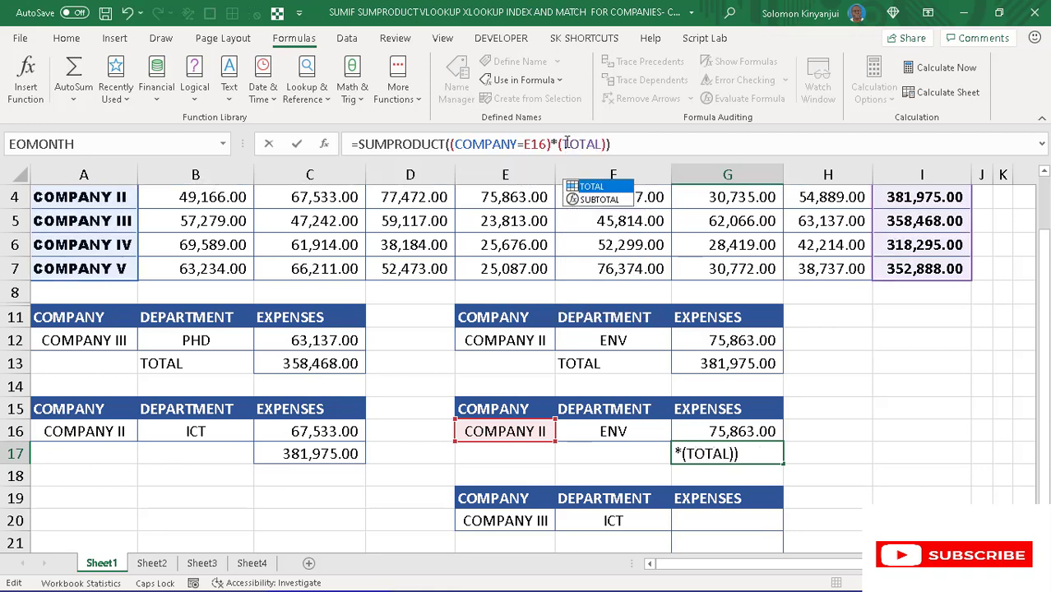
pyautogui.press('Return')
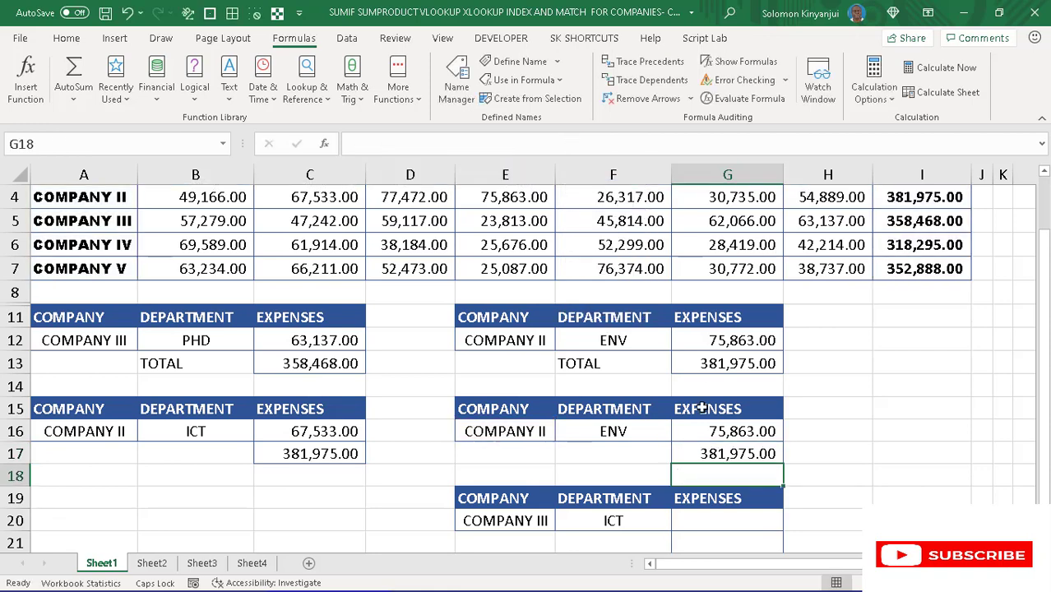
# - Test the SUMPRODUCT expense and total formulas by choosing COMPANY V in E16
pyautogui.click(712, 457)
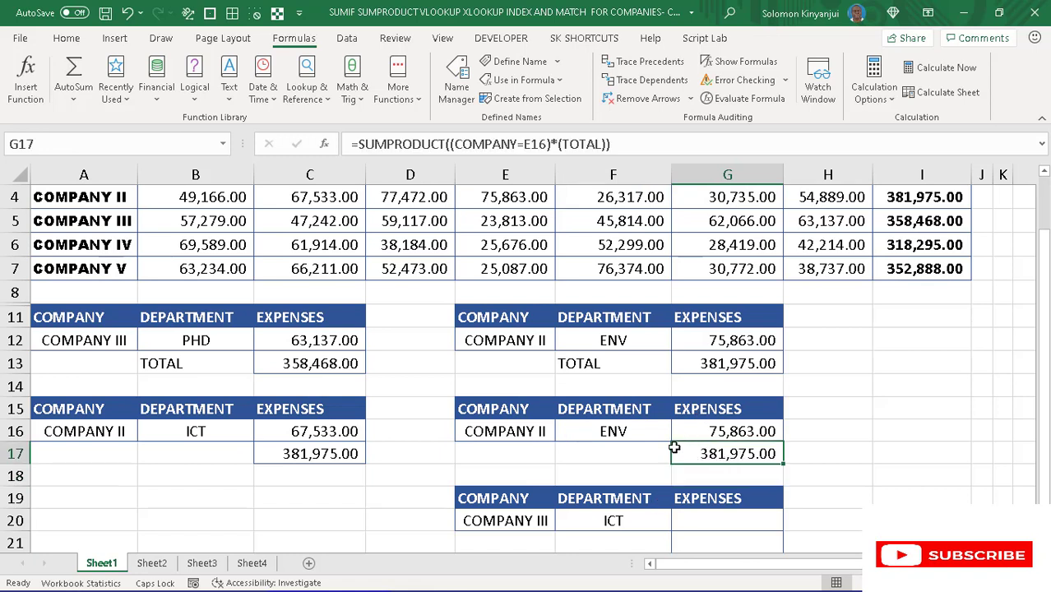
pyautogui.click(542, 431)
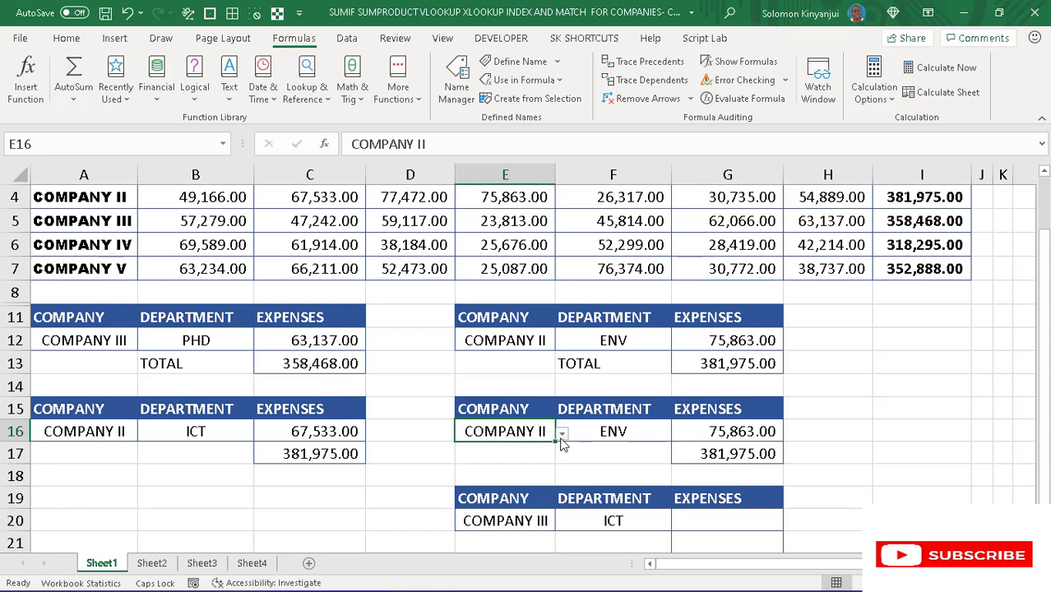
pyautogui.click(561, 433)
pyautogui.click(505, 494)
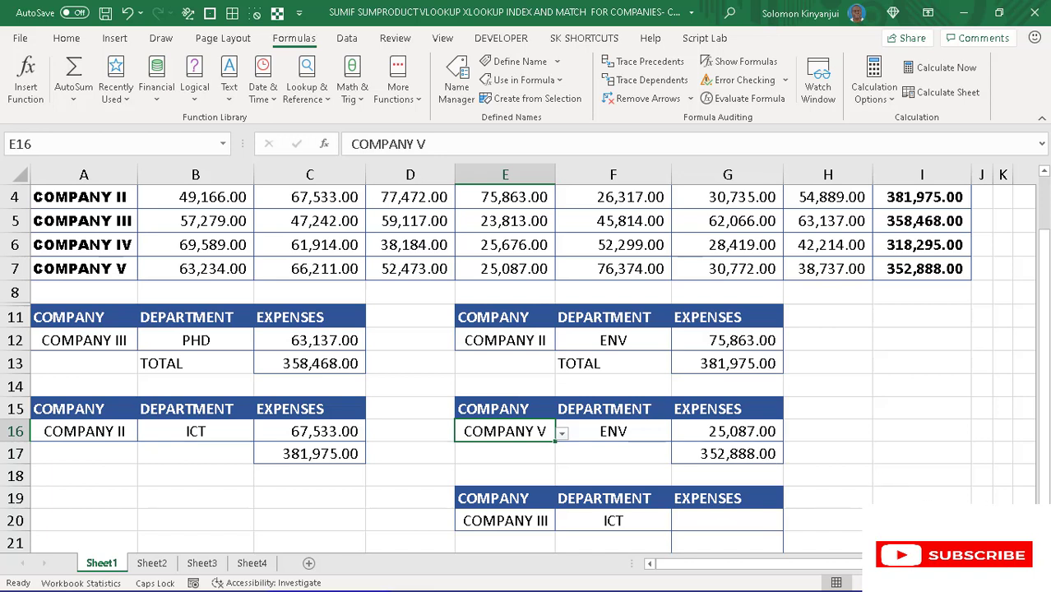
# - Switch the worksheet to full-screen display with the ribbon hidden, showing the expenses table and all lookup blocks together
pyautogui.scroll(-1, 525, 370)
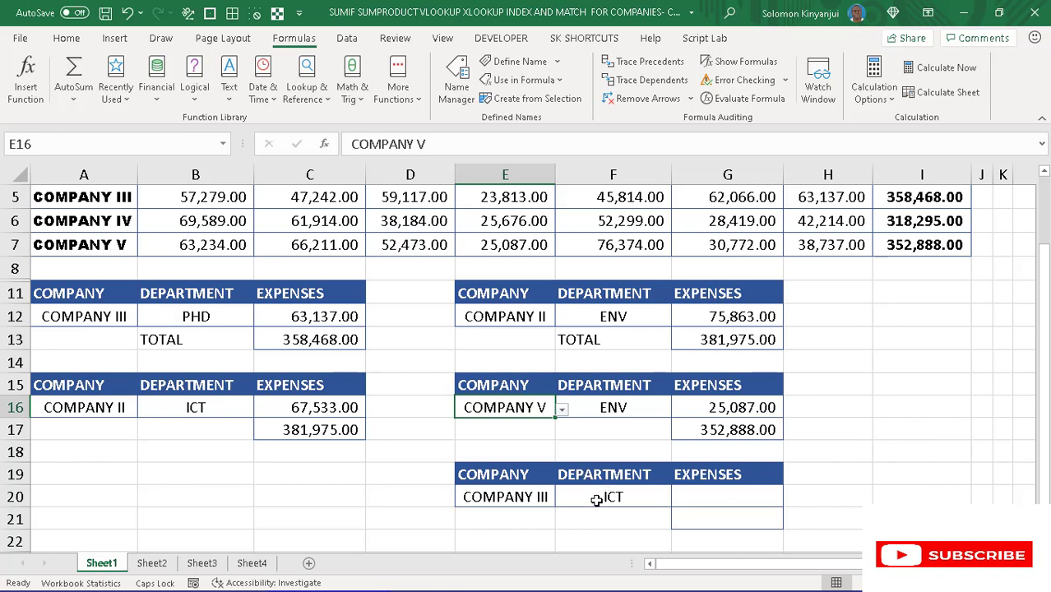
pyautogui.hotkey('ctrl', 'shift', 'F1')
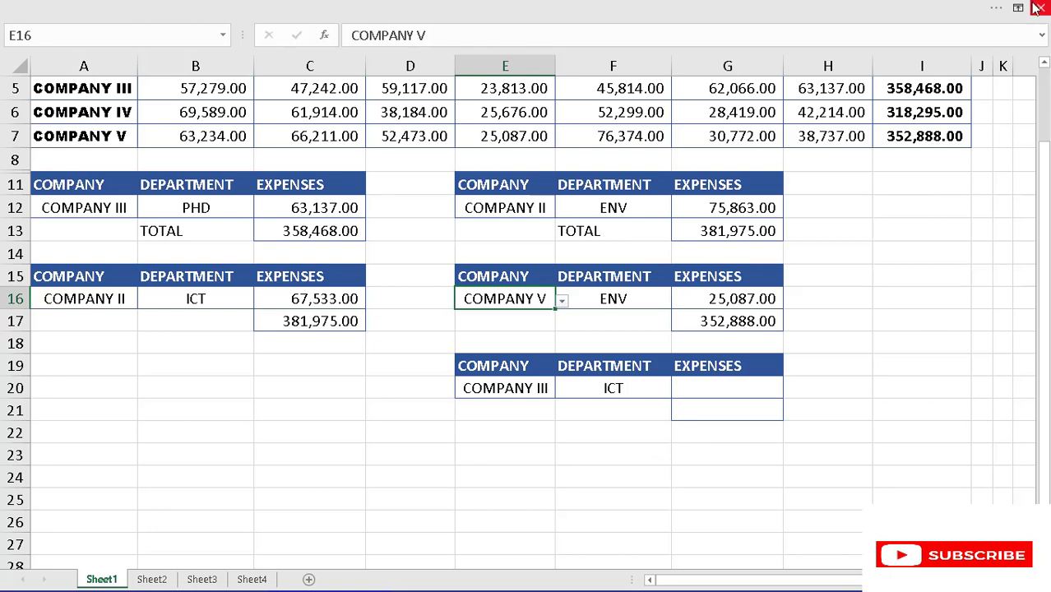
pyautogui.click(1043, 66)
pyautogui.click(1043, 65)
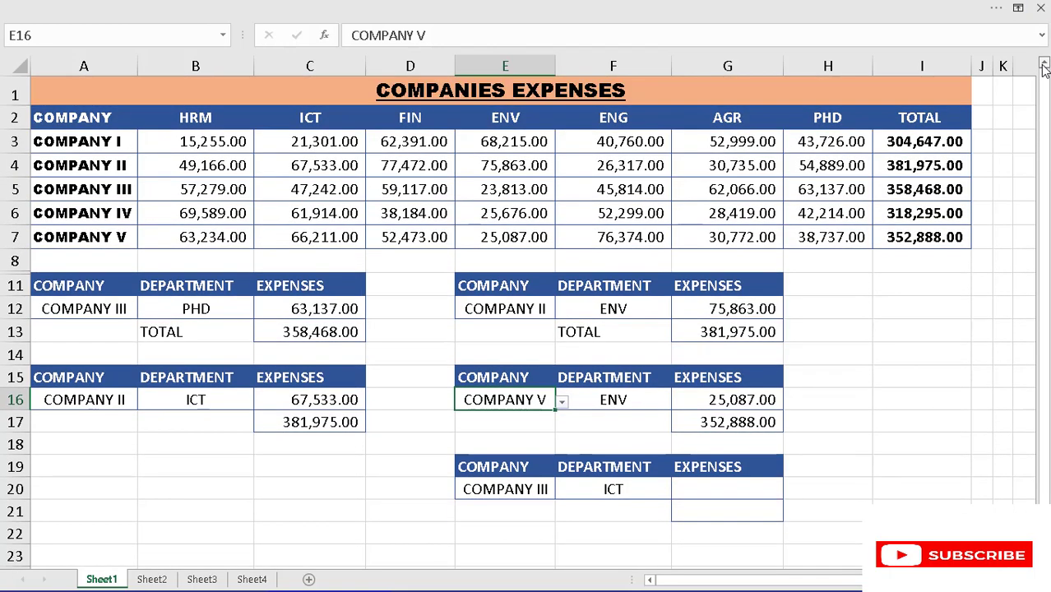
pyautogui.click(702, 481)
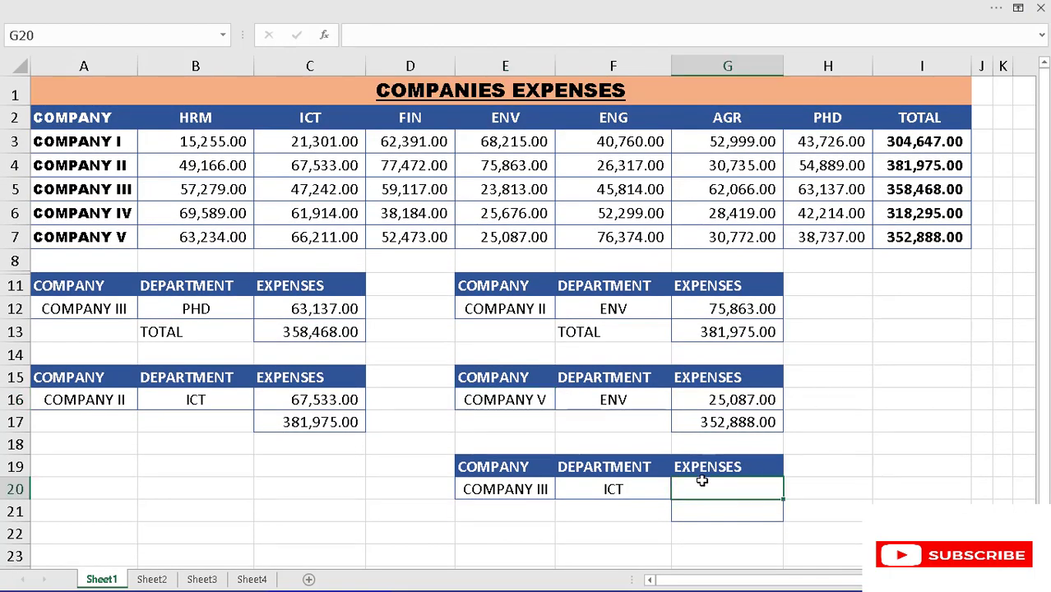
pyautogui.write('=')
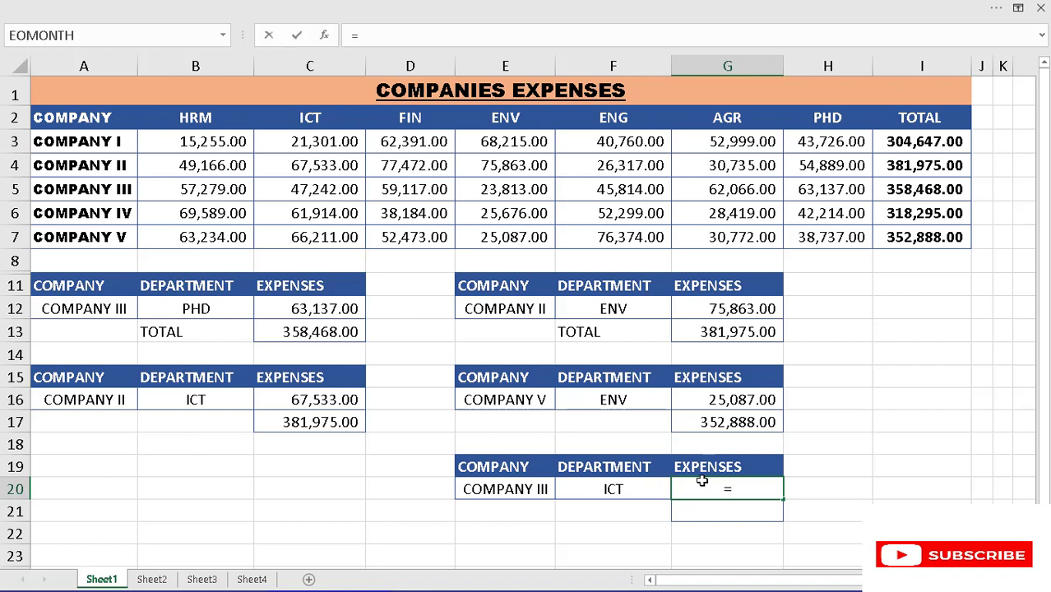
pyautogui.write('SUM')
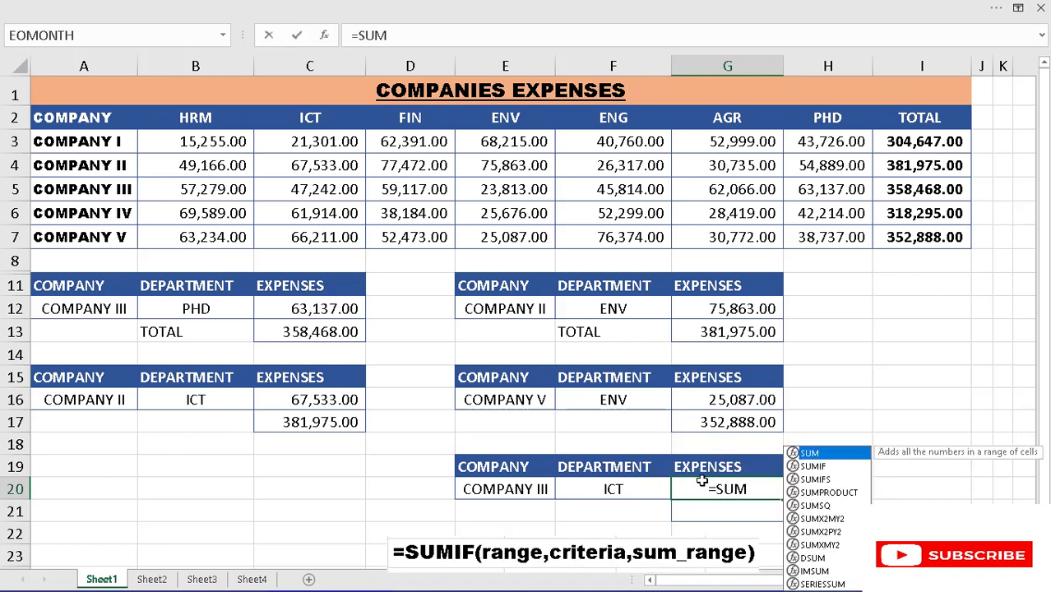
pyautogui.click(704, 485)
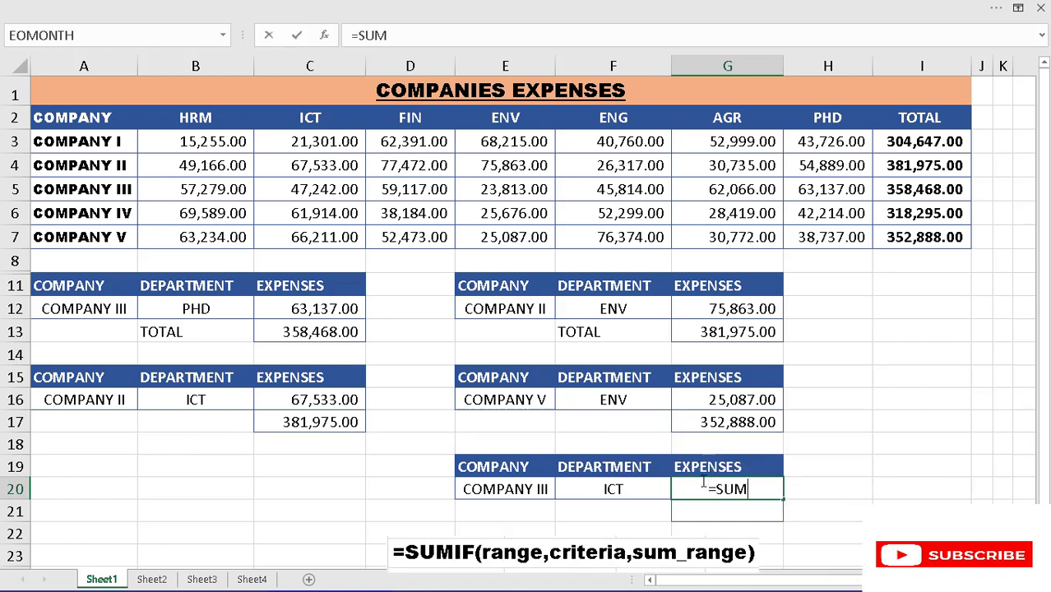
pyautogui.press('Tab')
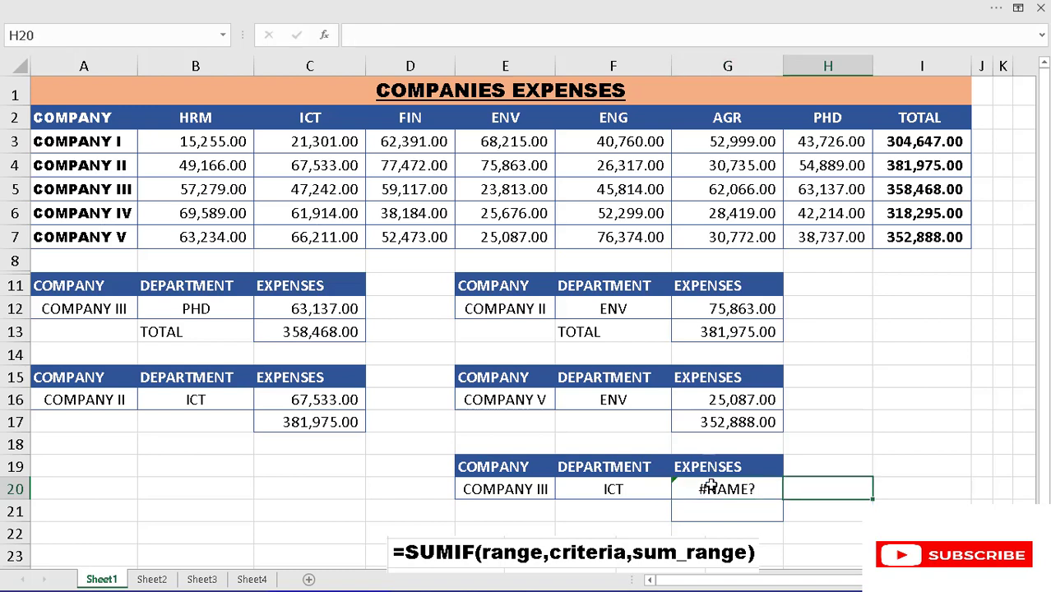
# - Start a SUMIF formula in expenses cell G20 of the lowest lookup block
pyautogui.click(710, 487)
pyautogui.write('=')
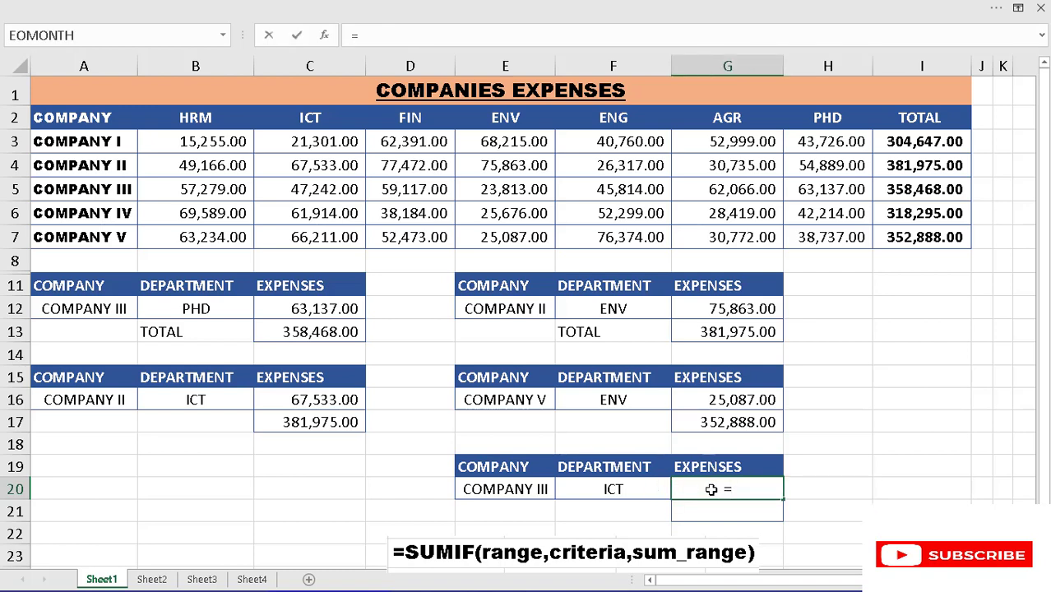
pyautogui.write('SUMIF')
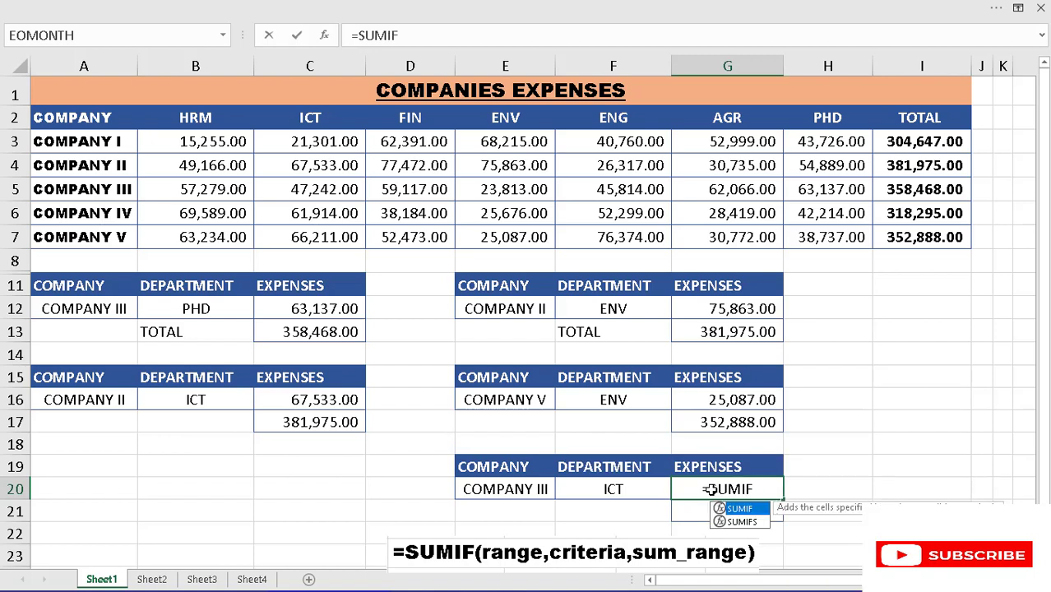
pyautogui.write('(')
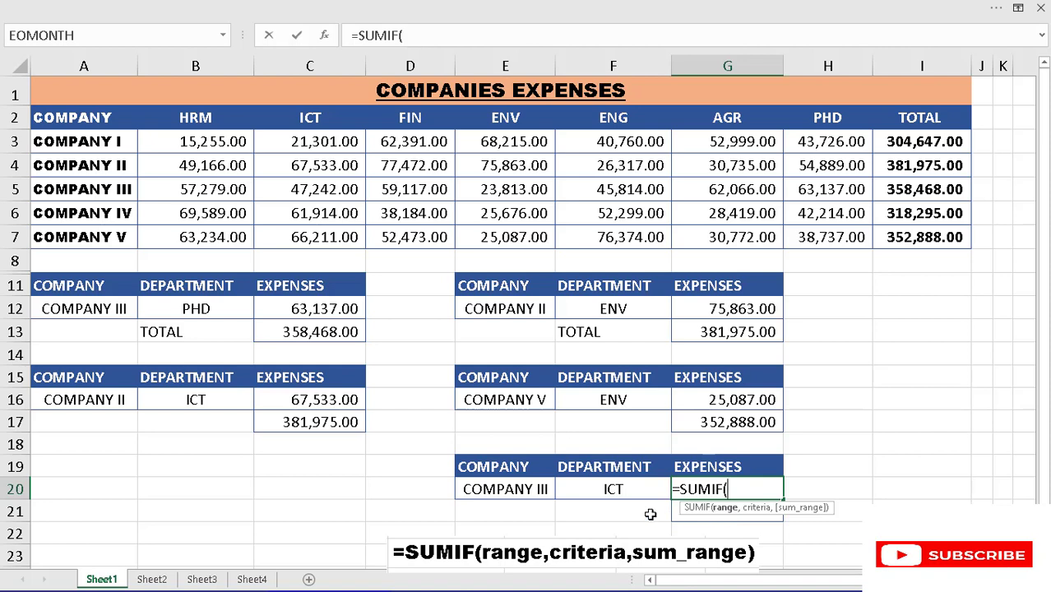
pyautogui.click(529, 489)
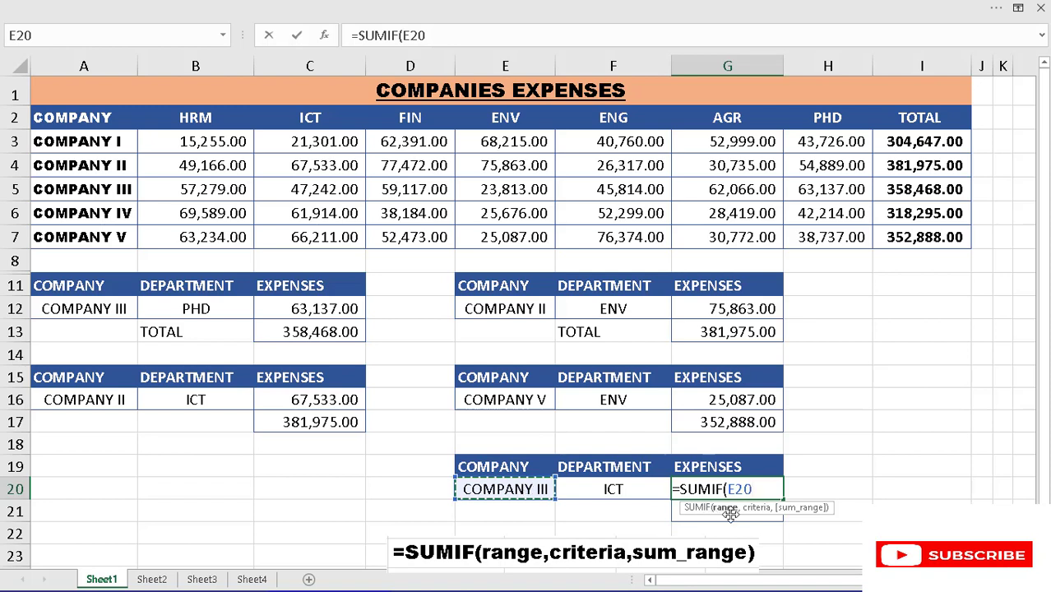
pyautogui.press('BackSpace')
pyautogui.press('BackSpace')
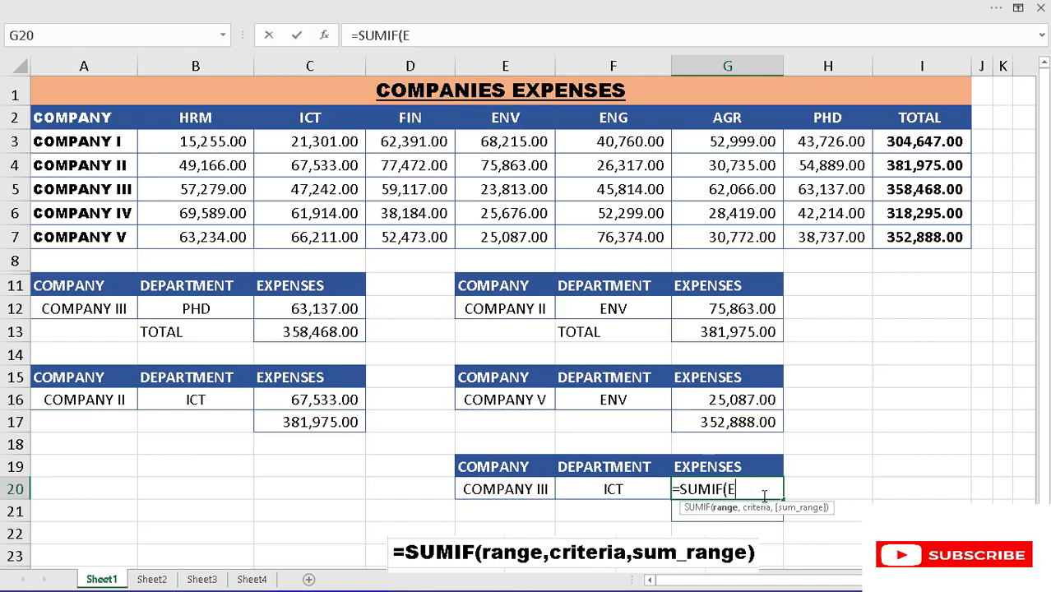
pyautogui.press('BackSpace')
# - Give the G20 SUMIF the named range COMPANY as its range and cell E20 as its criterion
pyautogui.press('F3')
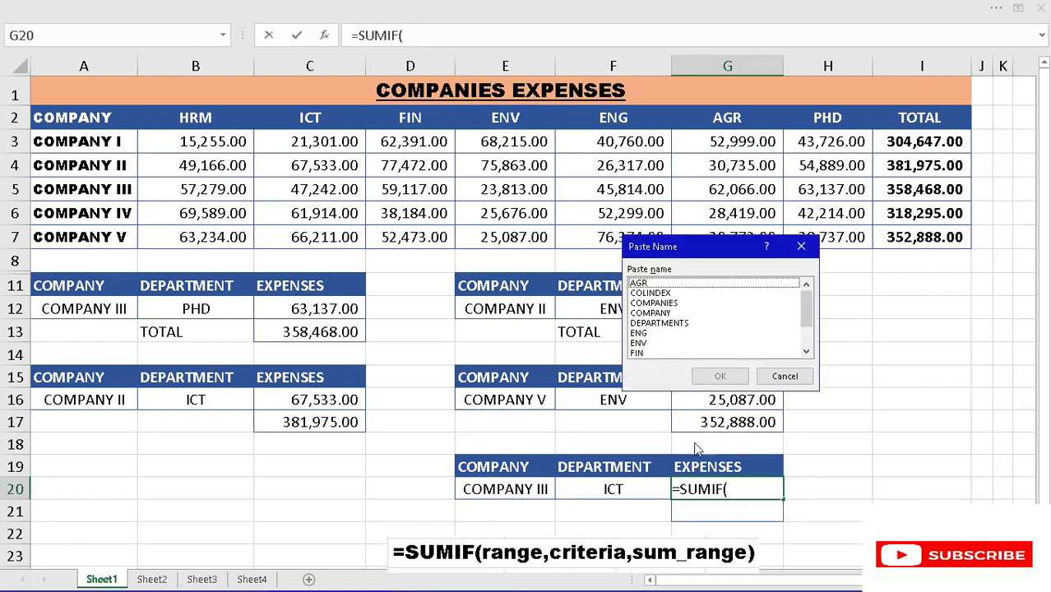
pyautogui.click(661, 316)
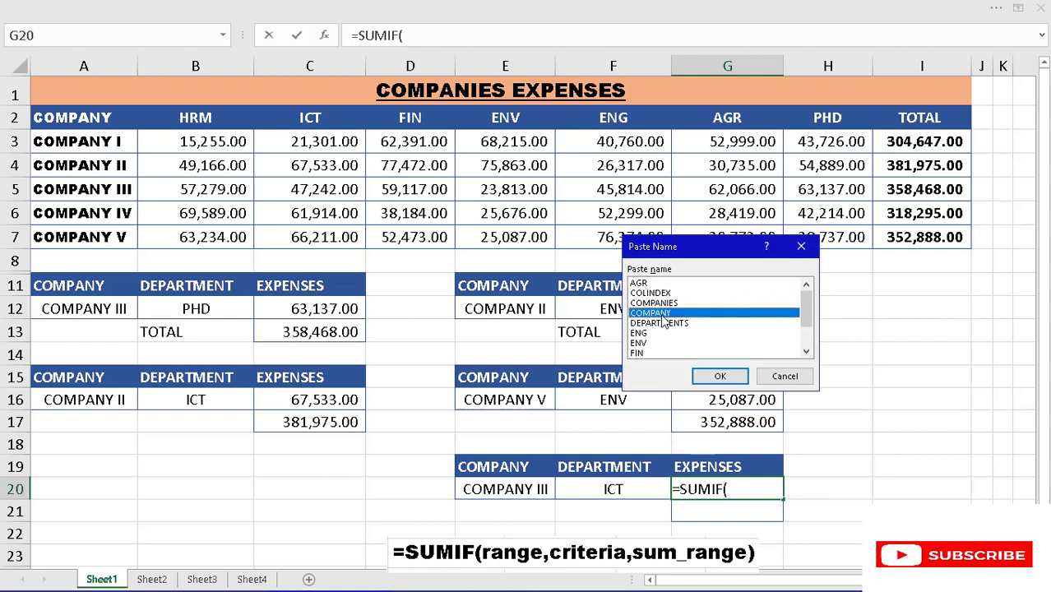
pyautogui.click(713, 377)
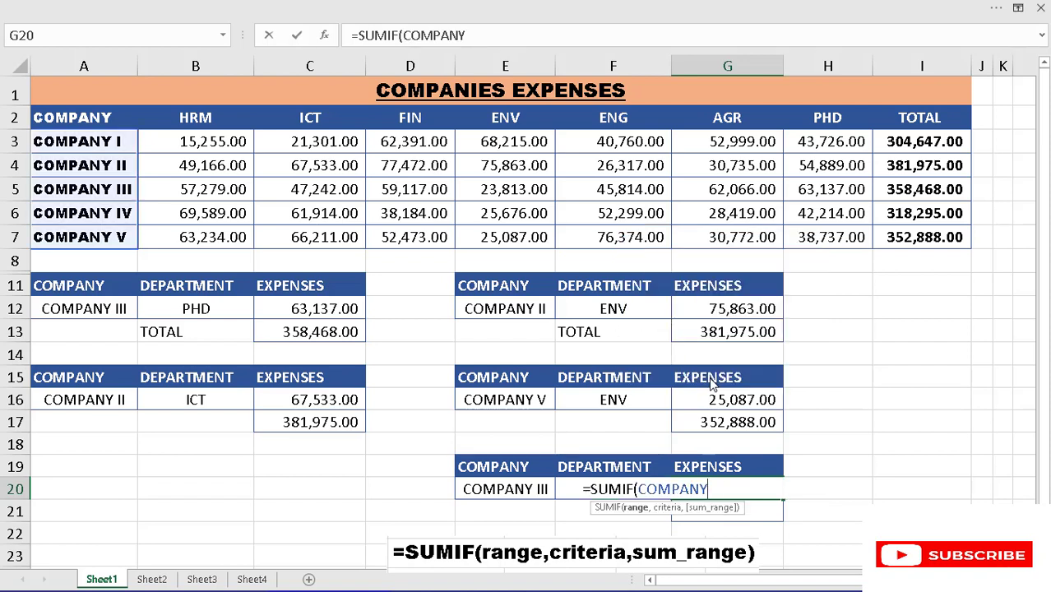
pyautogui.write(',')
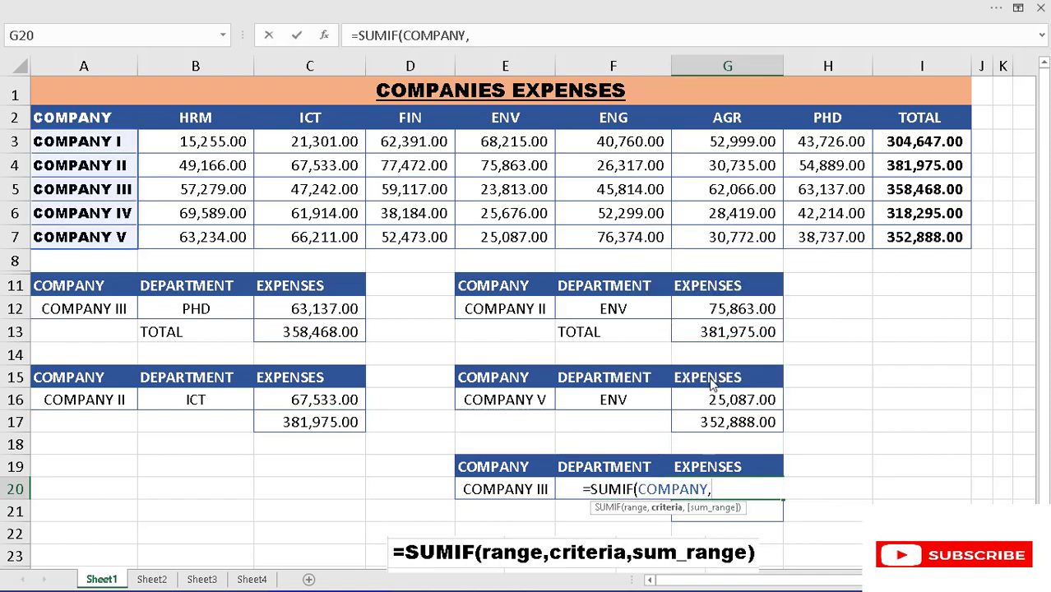
pyautogui.click(511, 489)
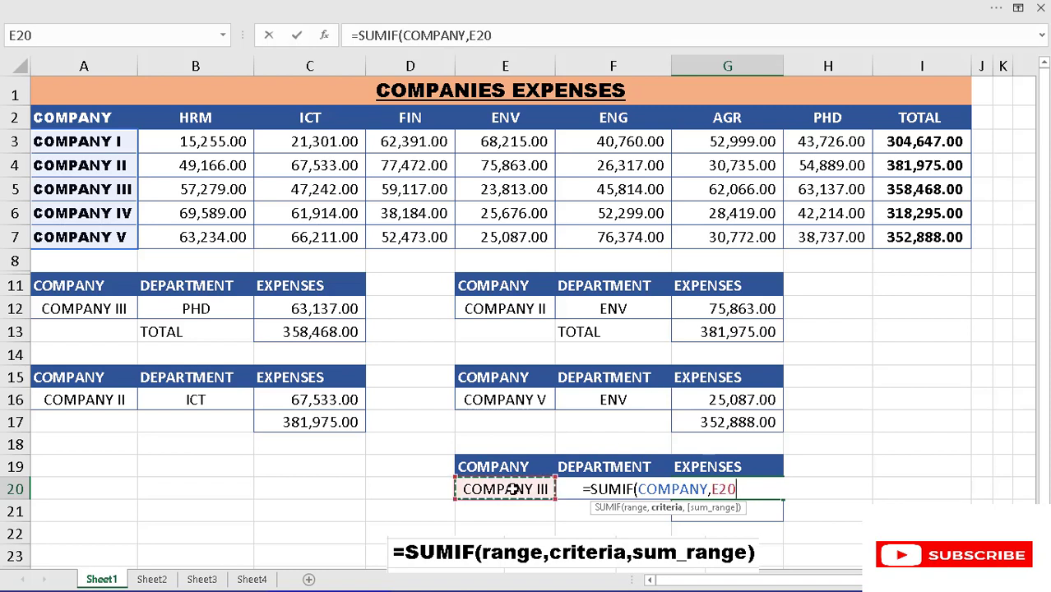
pyautogui.write(',')
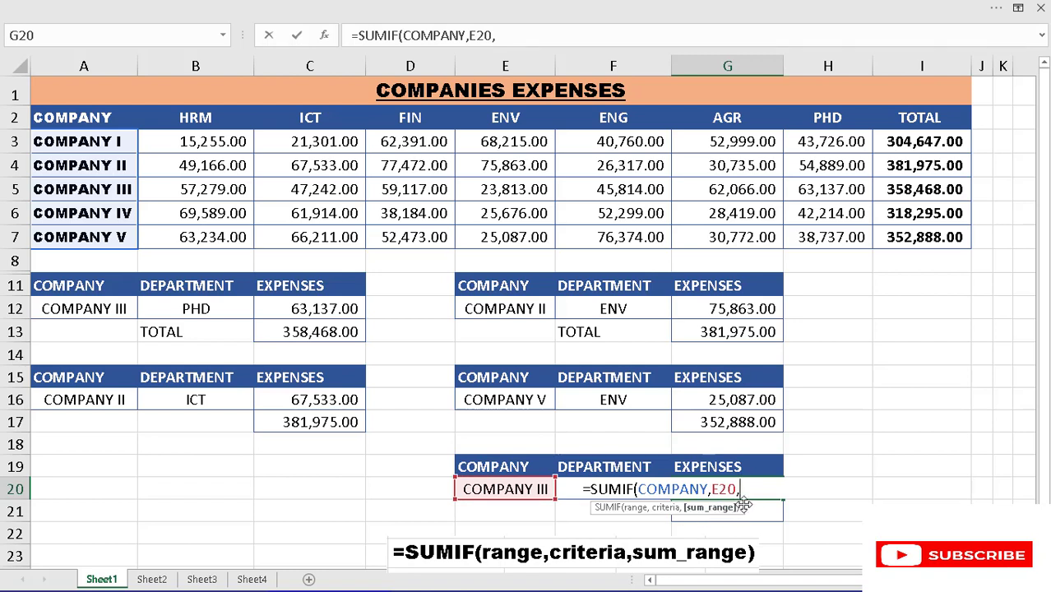
# - Use INDIRECT with the absolute reference $F$20 as the sum range of the G20 SUMIF and commit the formula
pyautogui.write('I')
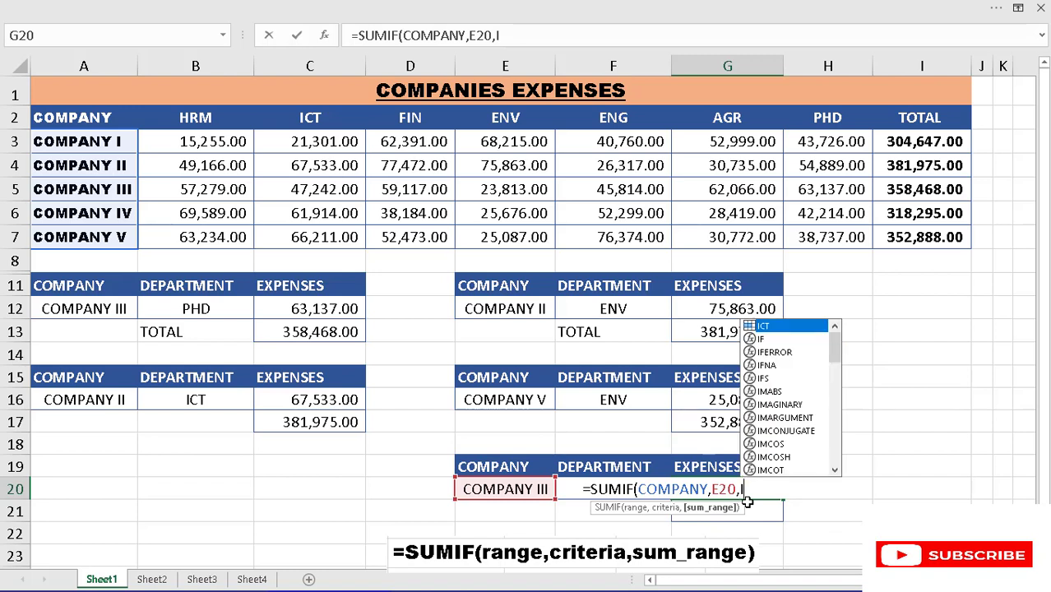
pyautogui.write('NDIREC')
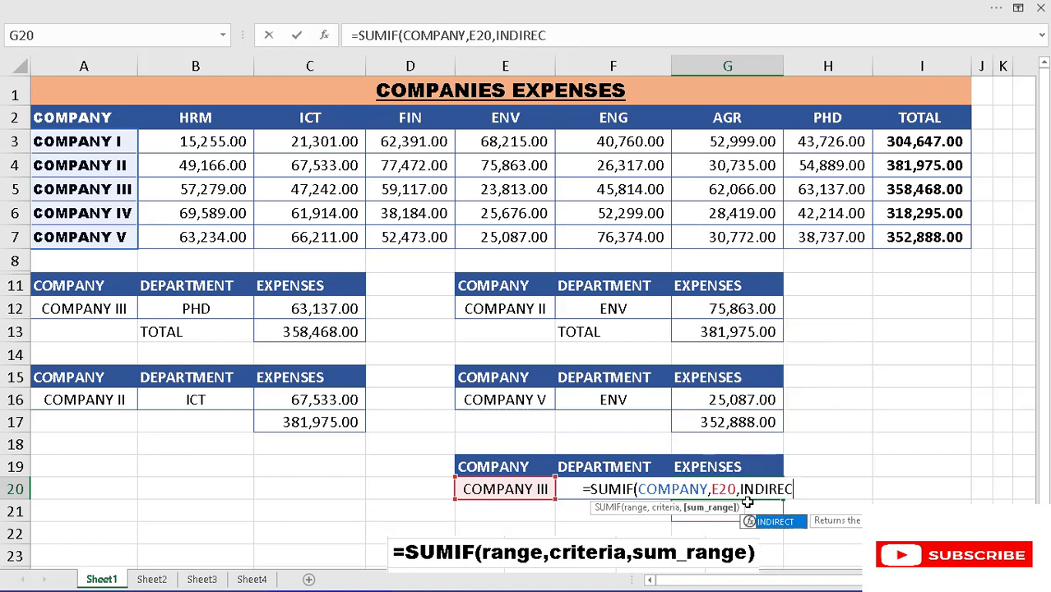
pyautogui.write('T(')
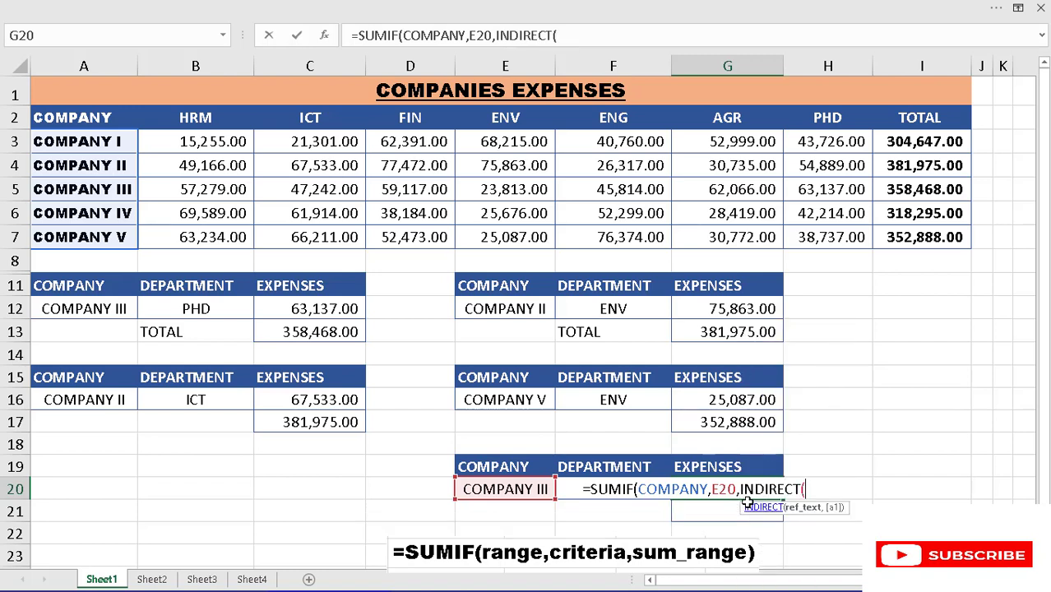
pyautogui.click(567, 488)
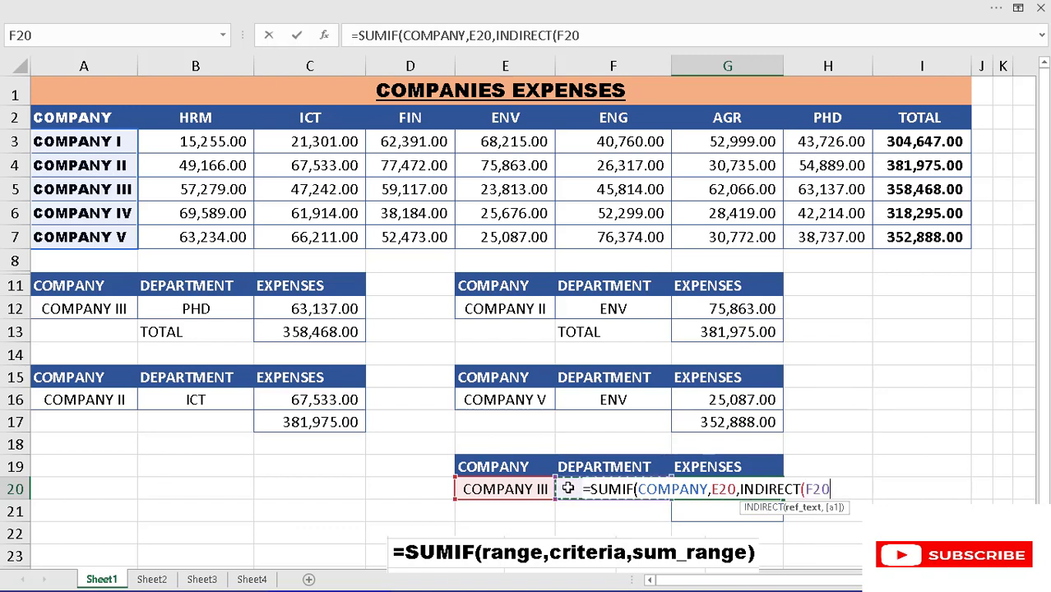
pyautogui.press('F4')
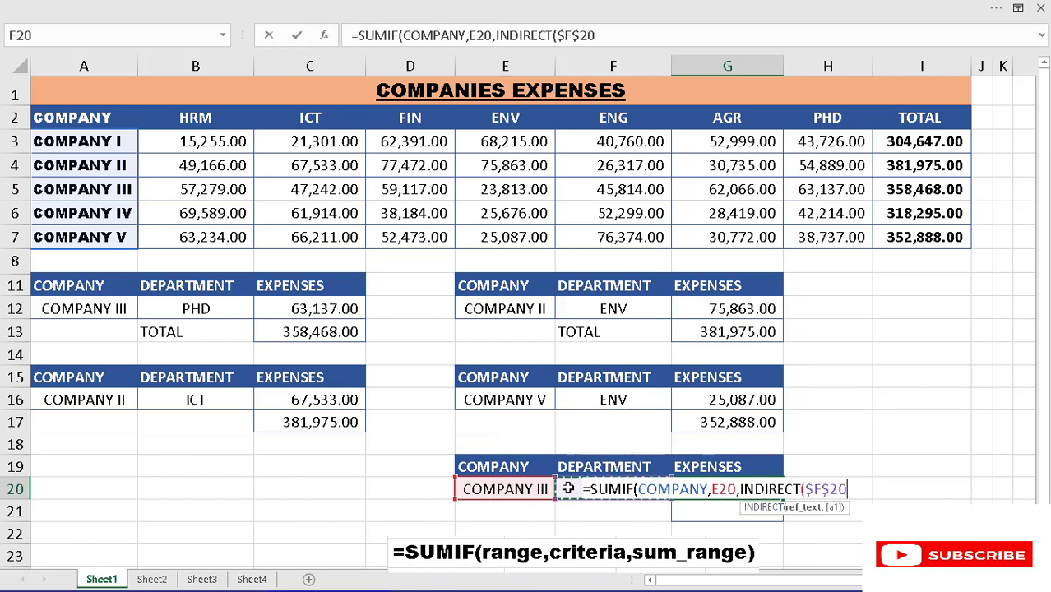
pyautogui.write(')')
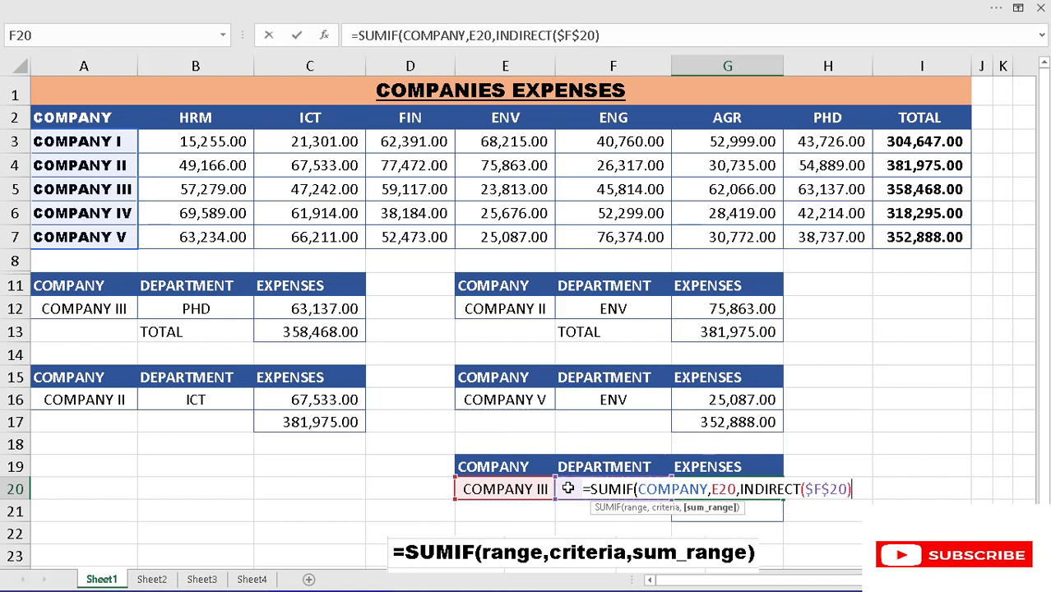
pyautogui.write(')')
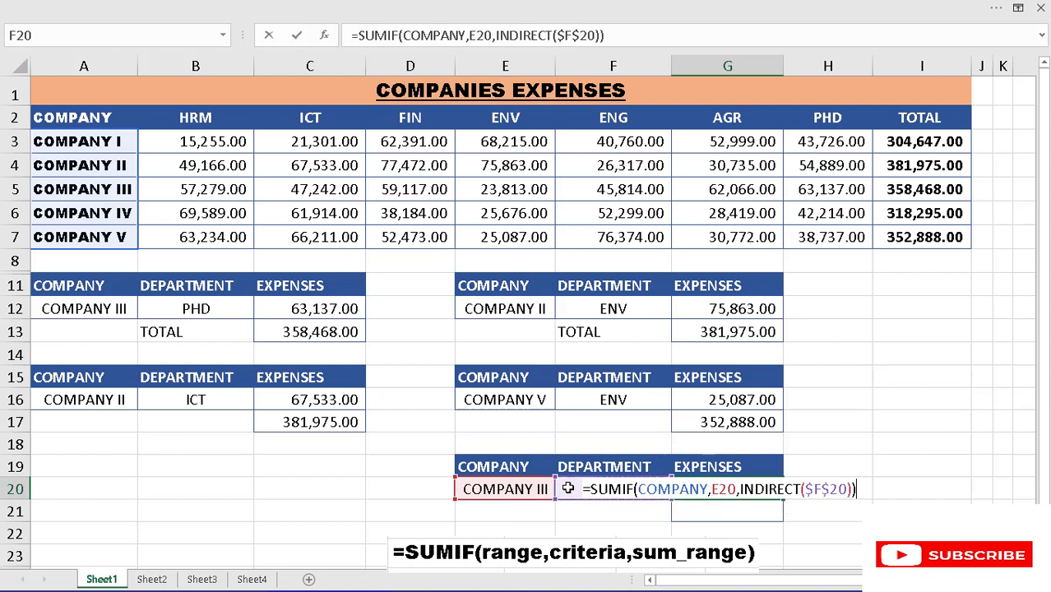
pyautogui.press('Return')
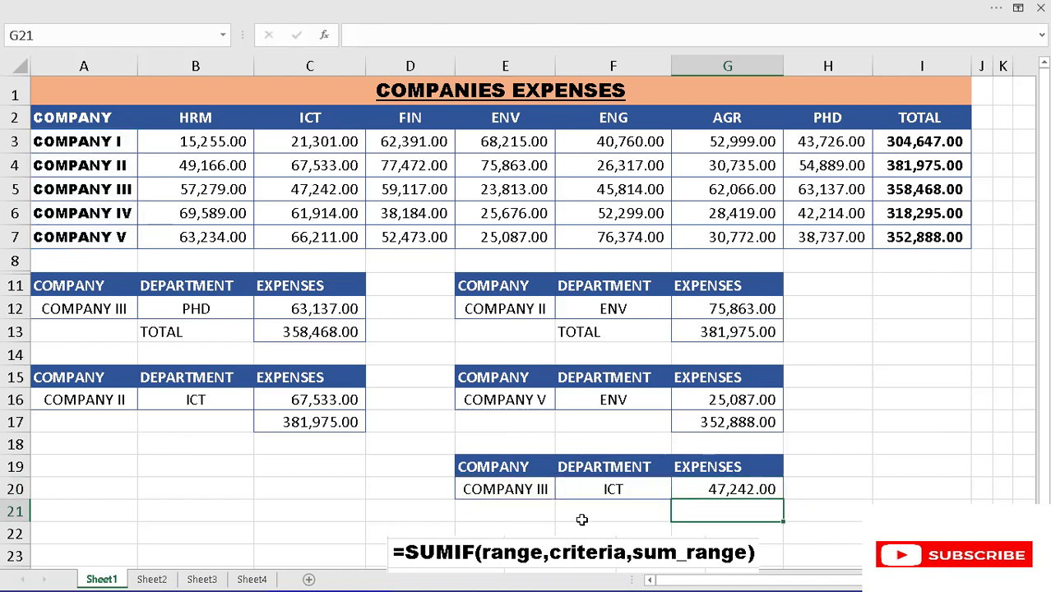
# - Test the SUMIF expense formula by choosing COMPANY II in E20
pyautogui.click(622, 496)
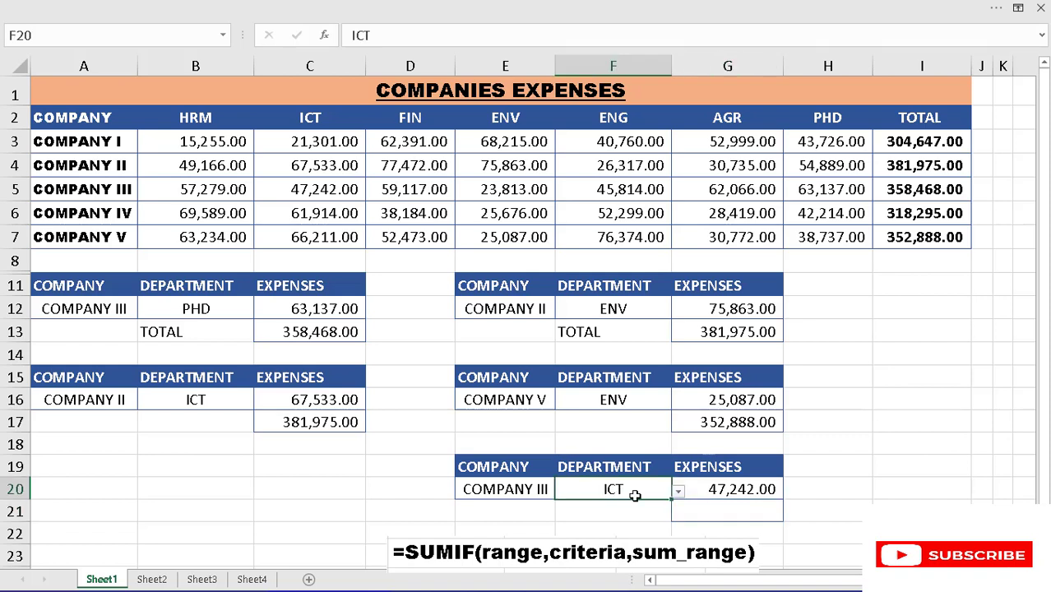
pyautogui.click(536, 489)
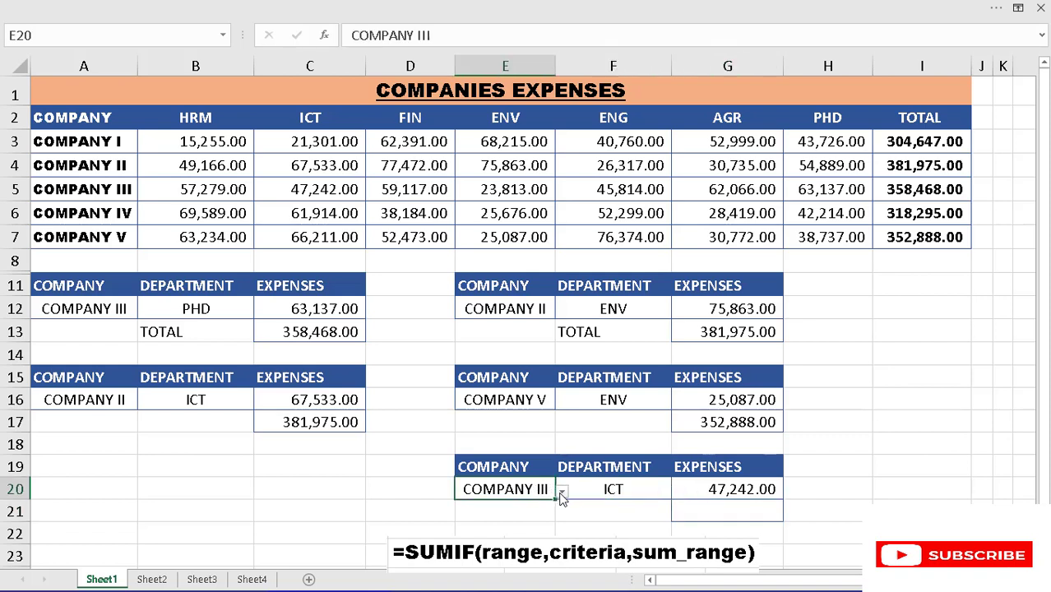
pyautogui.click(562, 491)
pyautogui.click(516, 517)
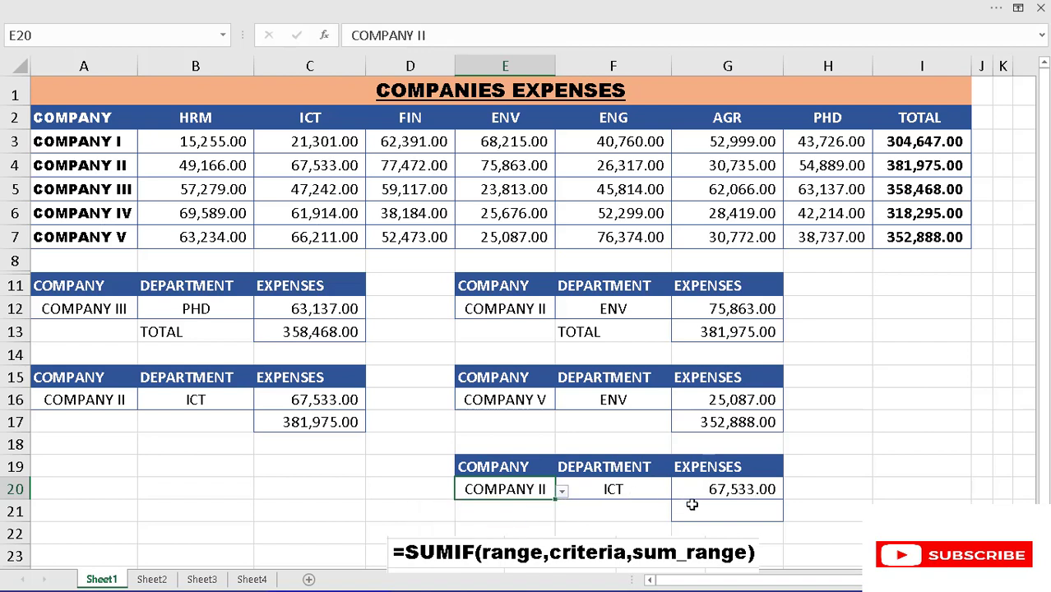
# - Copy the TOTAL label from F13 into cells B17, F17 and F21 together
pyautogui.click(717, 511)
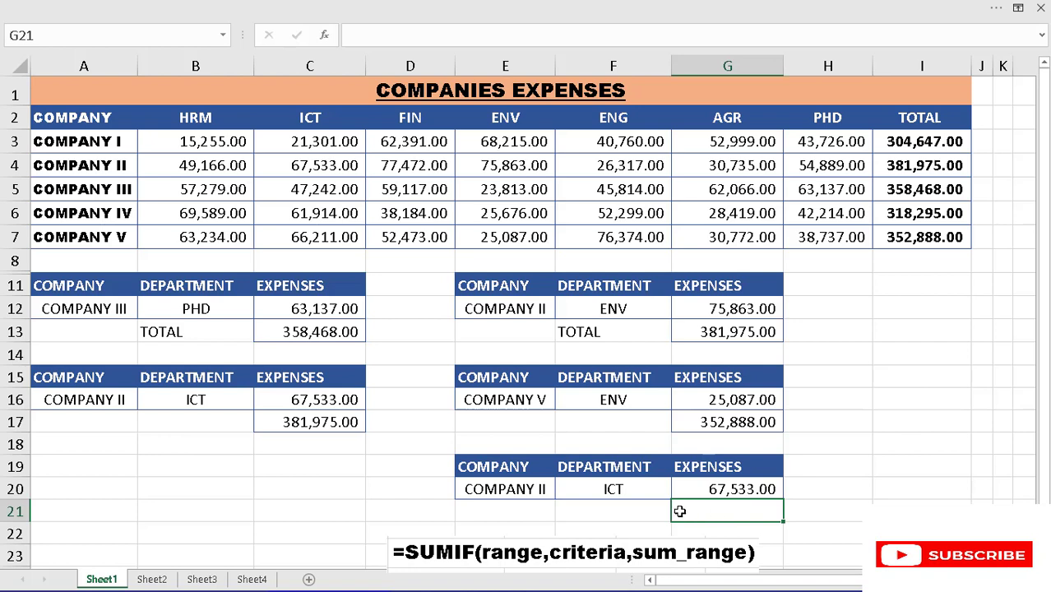
pyautogui.click(577, 332)
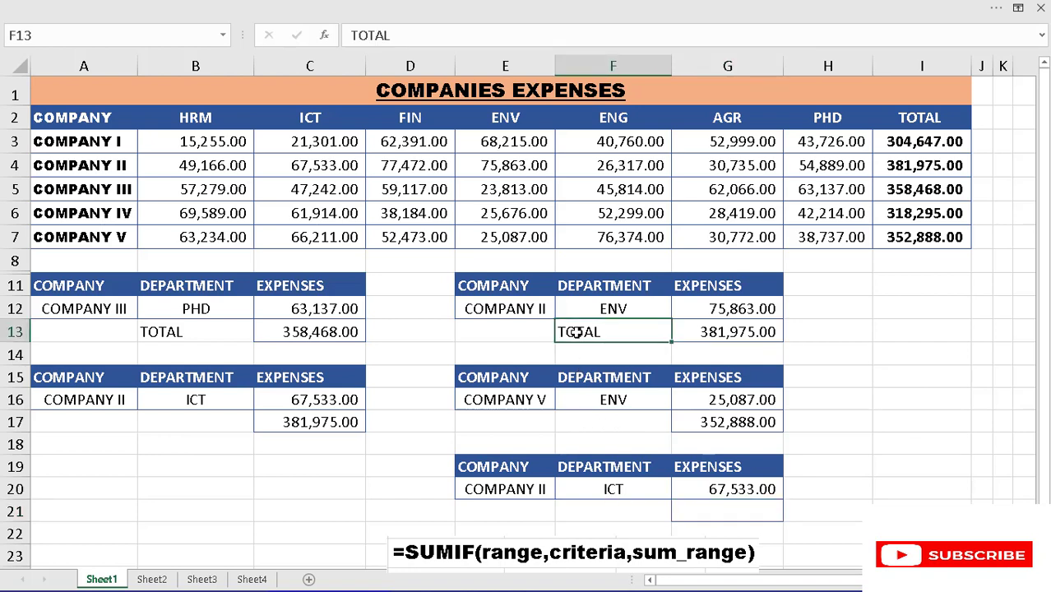
pyautogui.hotkey('ctrl', 'c')
pyautogui.click(164, 419)
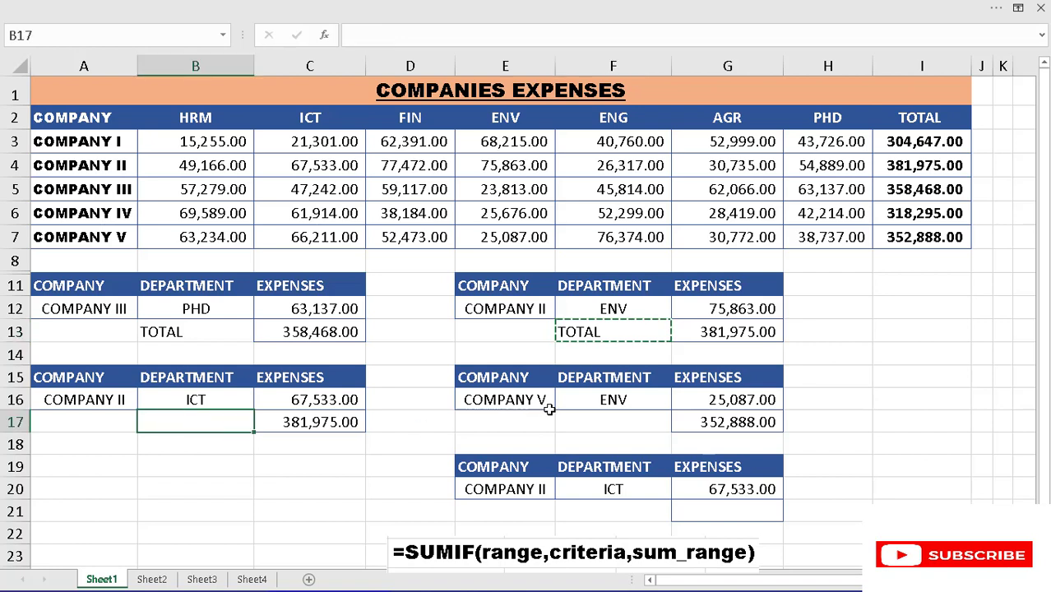
pyautogui.keyDown('ctrl'); pyautogui.click(580, 419); pyautogui.keyUp('ctrl')
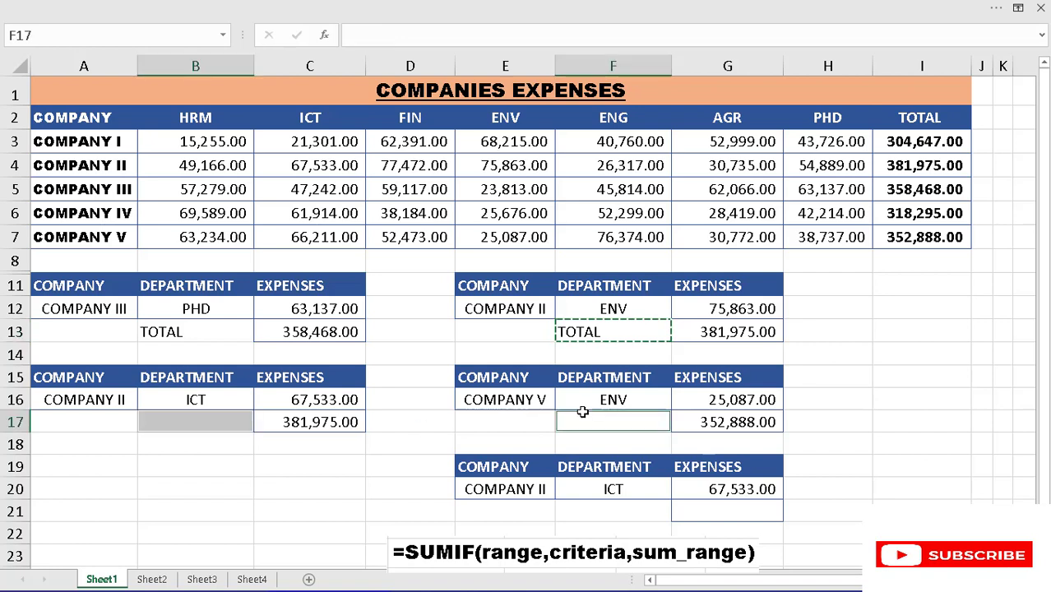
pyautogui.keyDown('ctrl'); pyautogui.click(602, 506); pyautogui.keyUp('ctrl')
pyautogui.hotkey('ctrl', 'v')
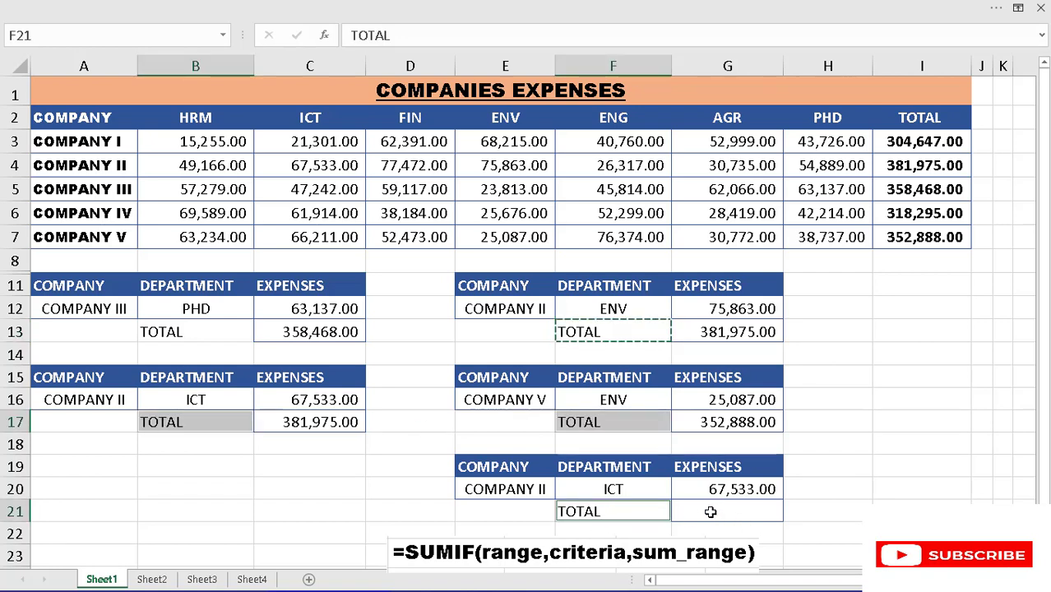
# - Start a SUMIF formula in cell G21 with the named range COMPANY as its range
pyautogui.click(710, 511)
pyautogui.write('SUMIF')
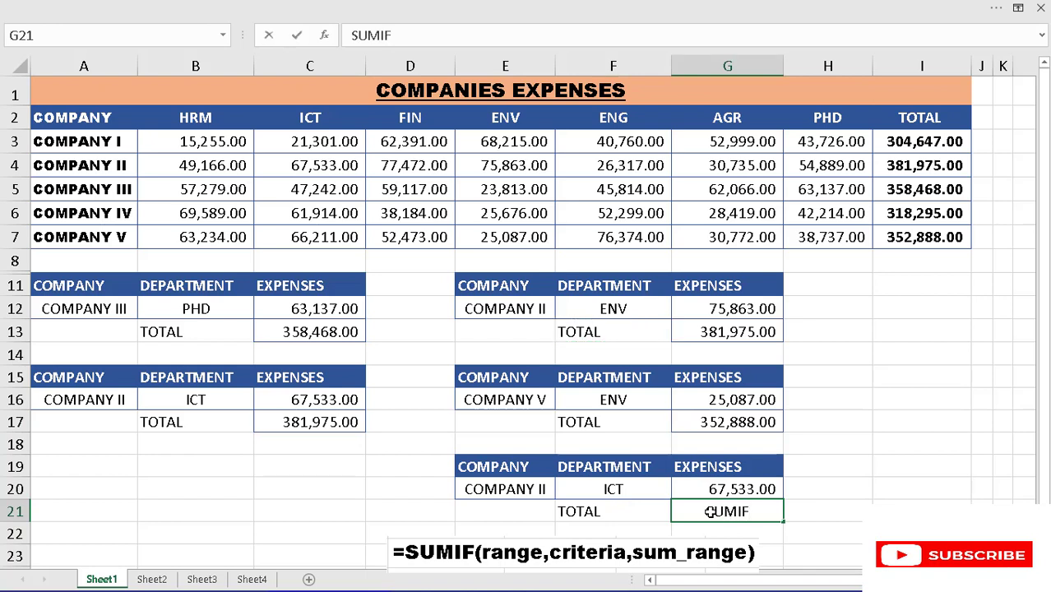
pyautogui.write('(')
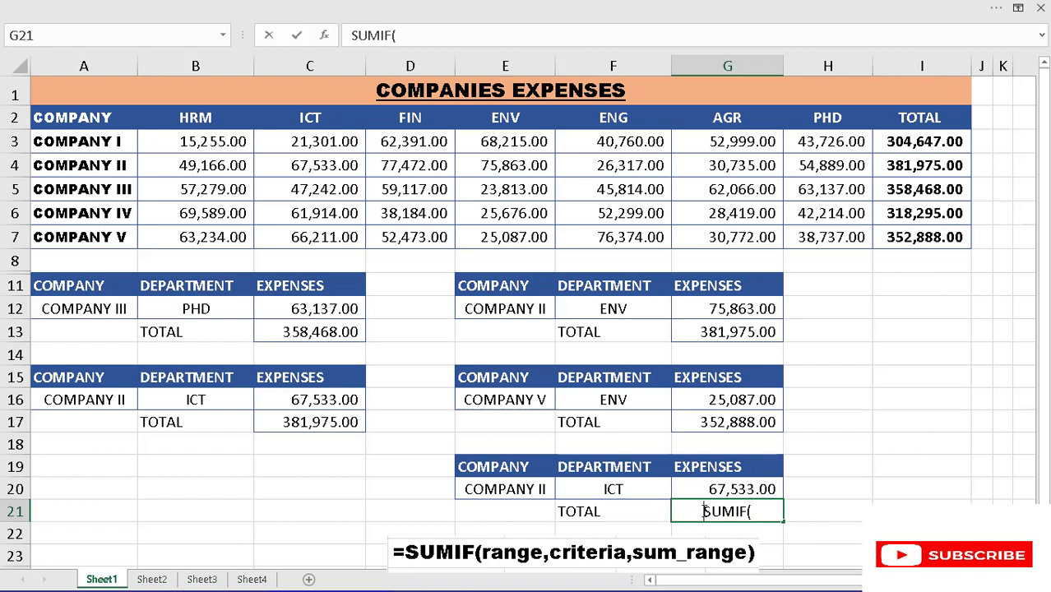
pyautogui.write('=')
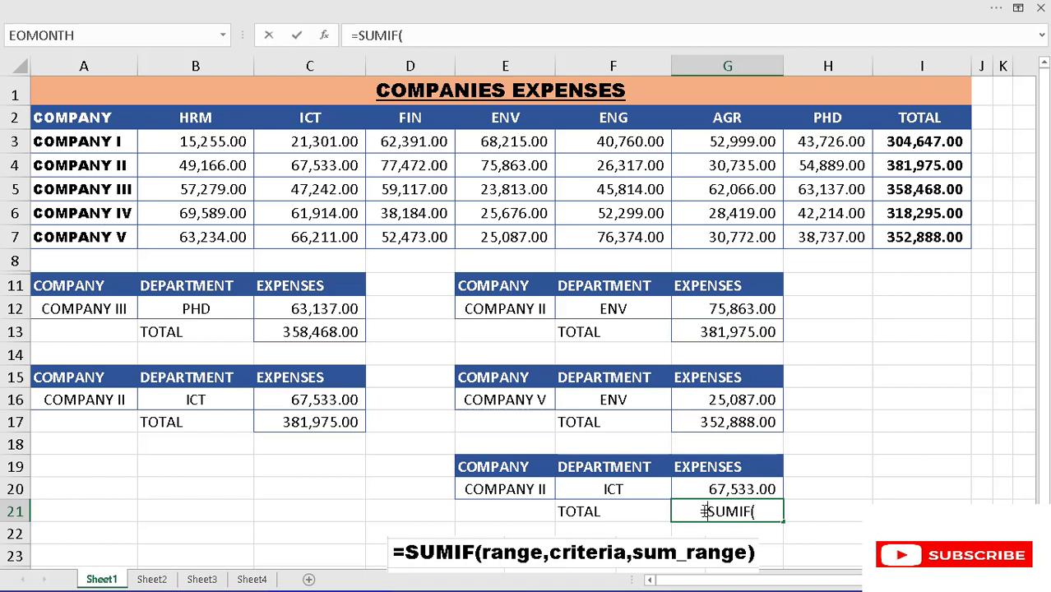
pyautogui.click(761, 513)
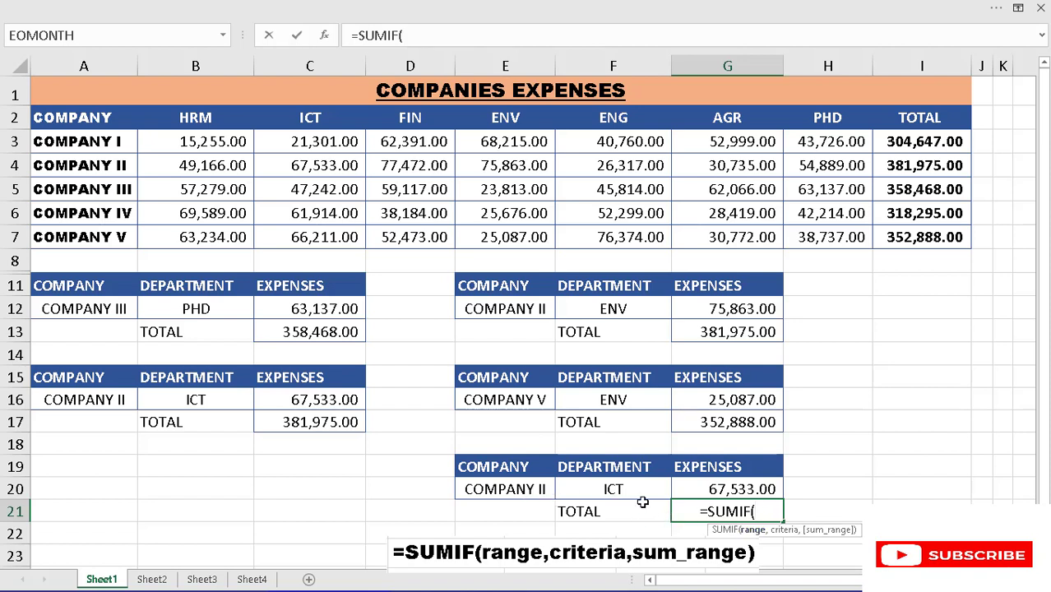
pyautogui.press('F3')
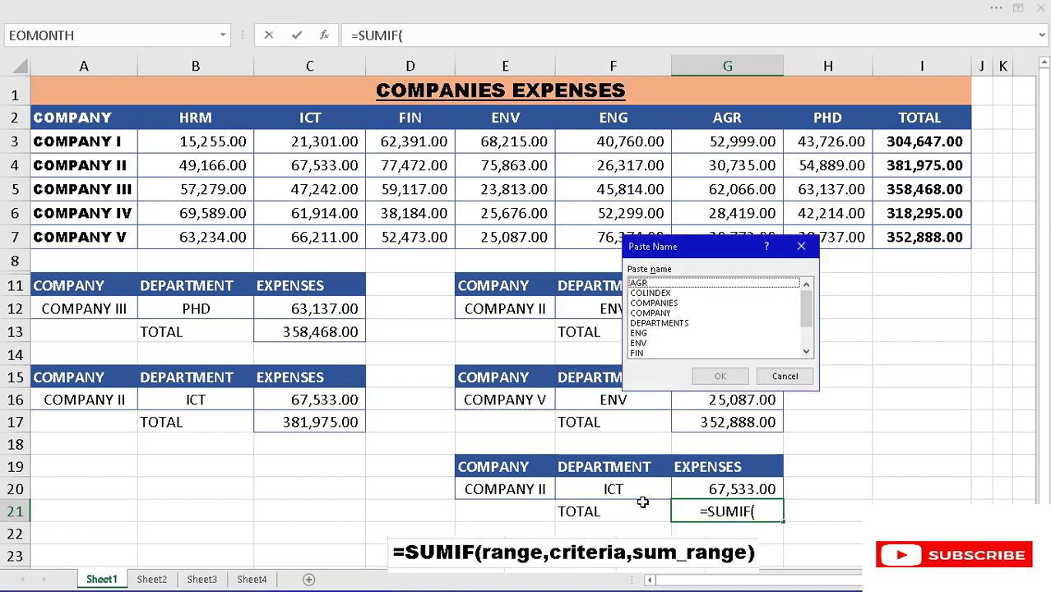
pyautogui.click(652, 313)
pyautogui.click(720, 377)
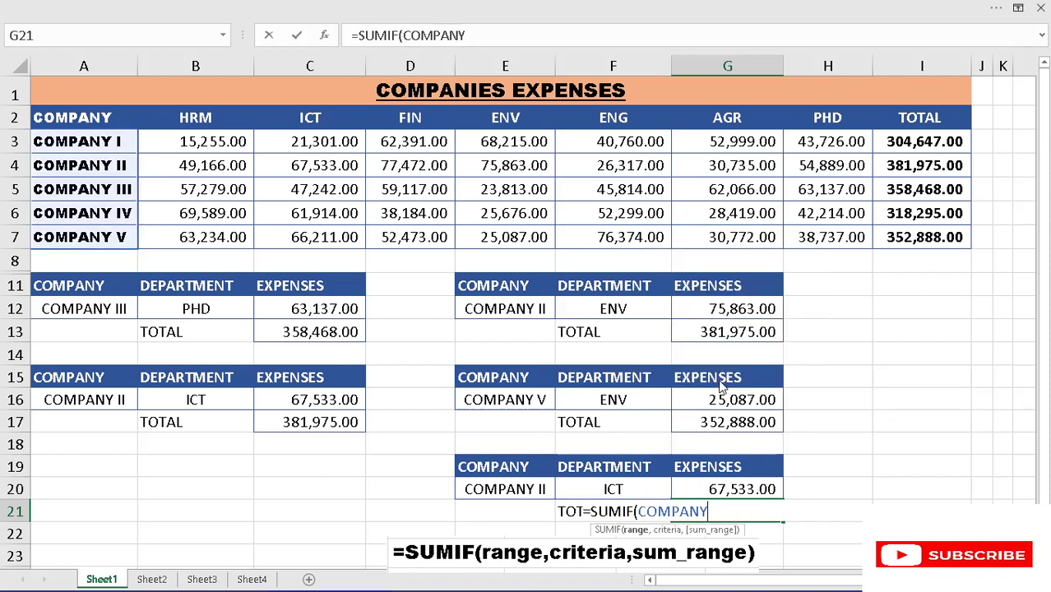
# - Complete the G21 SUMIF with cell E20 as the criterion and the named range TOTAL as the sum range
pyautogui.write(',')
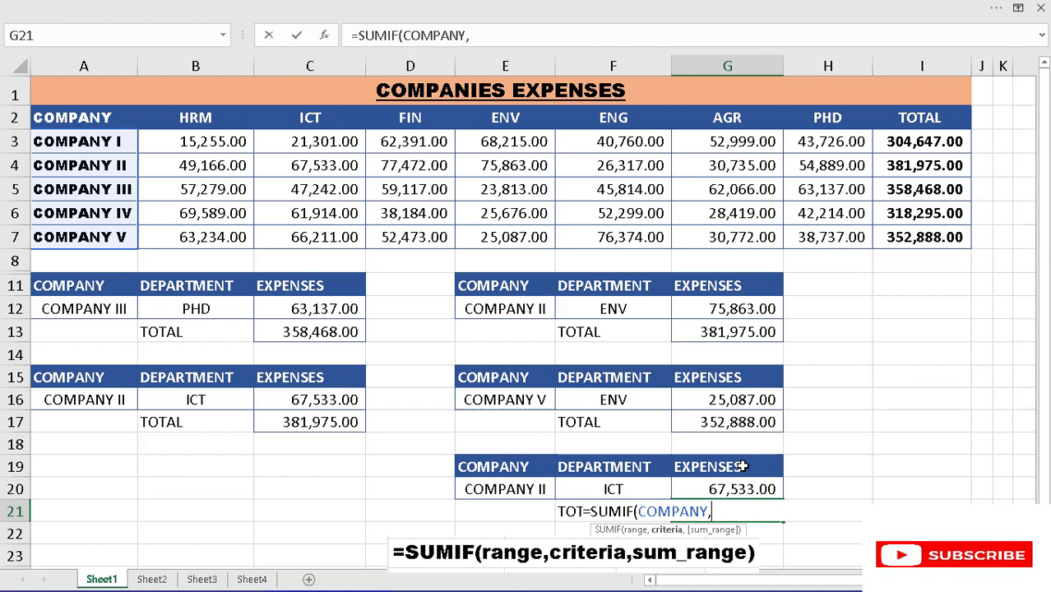
pyautogui.click(522, 490)
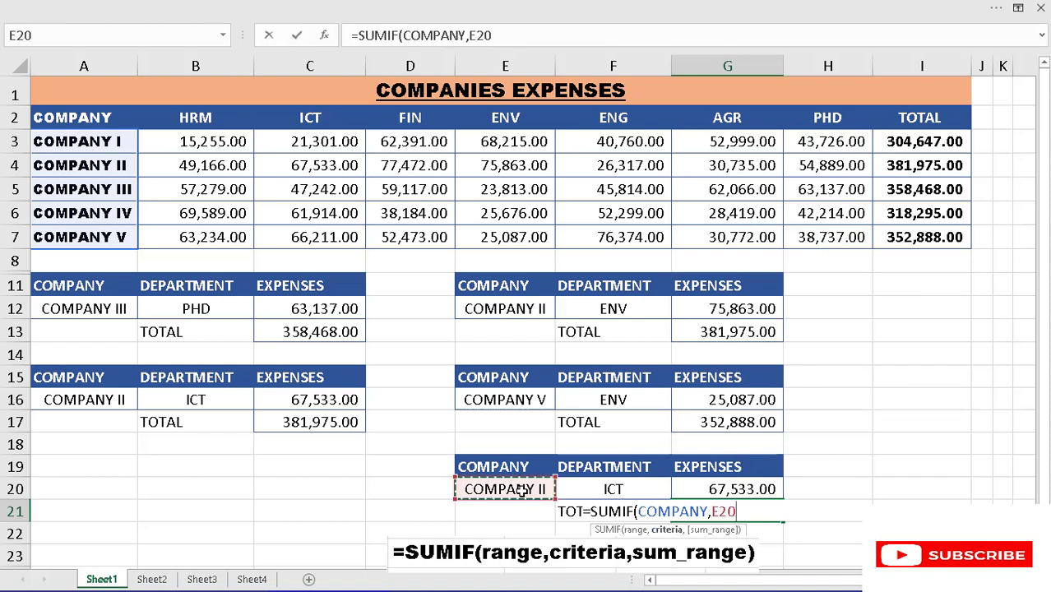
pyautogui.write(',')
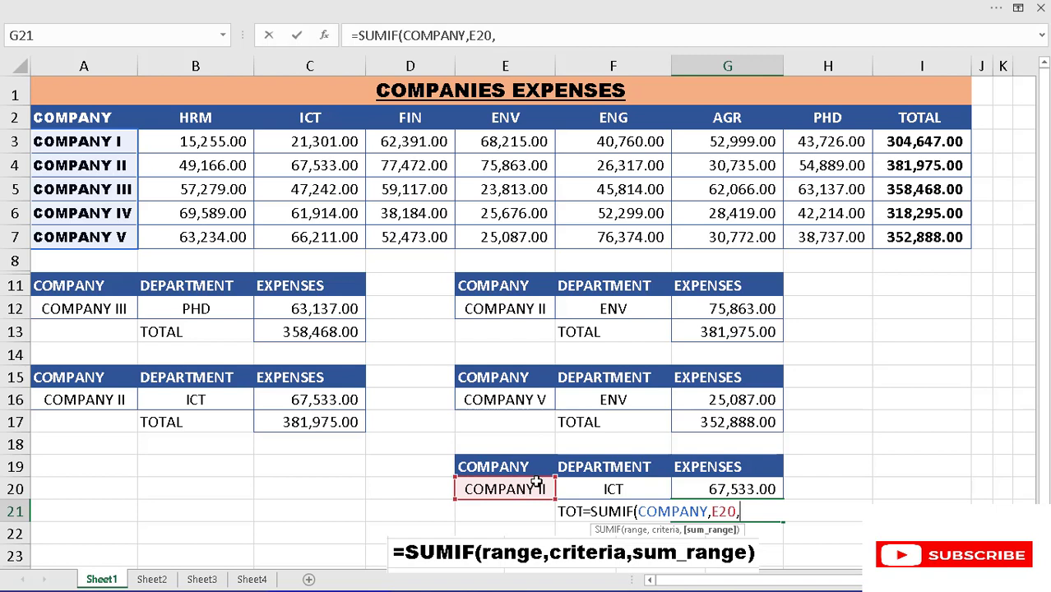
pyautogui.write('TOTA')
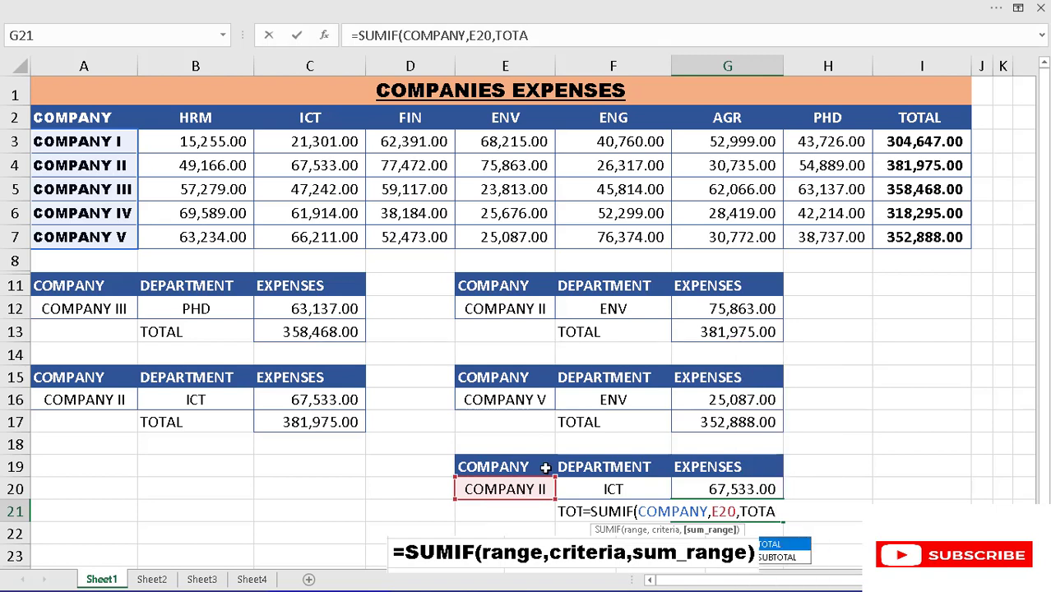
pyautogui.write('L')
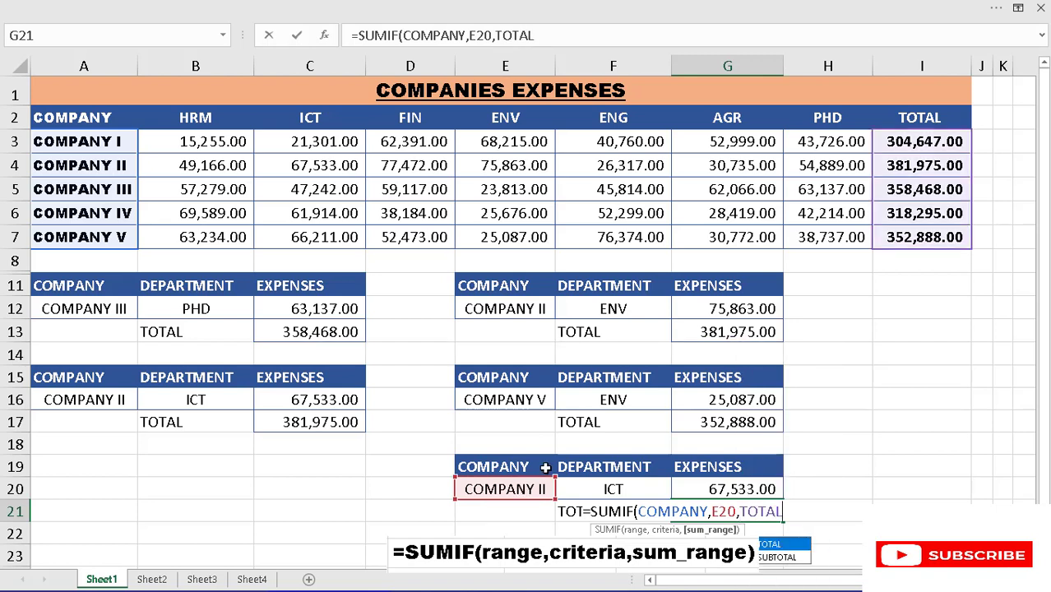
pyautogui.write(')')
pyautogui.press('Return')
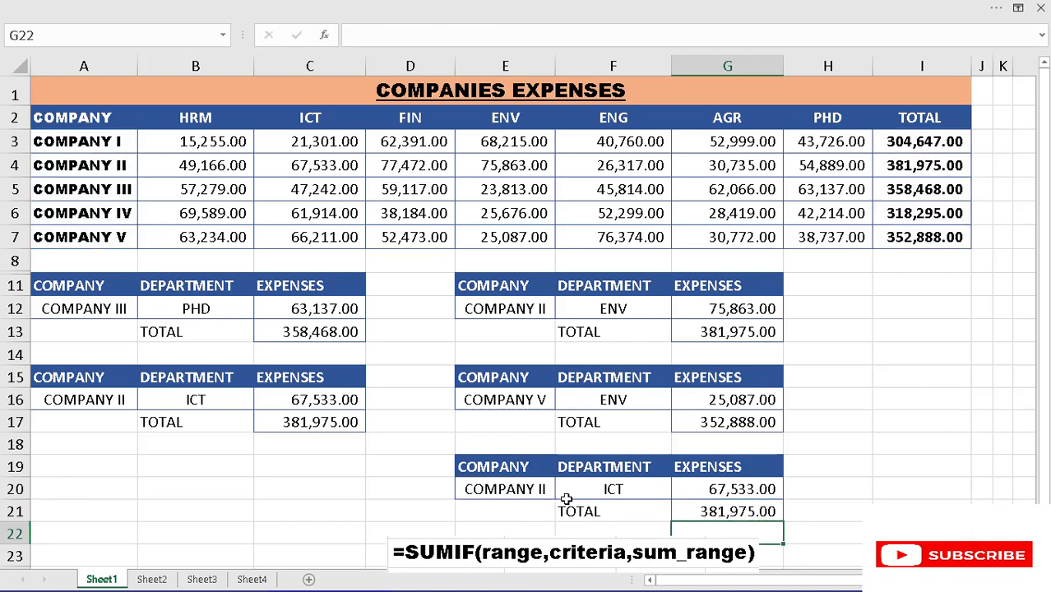
pyautogui.click(735, 511)
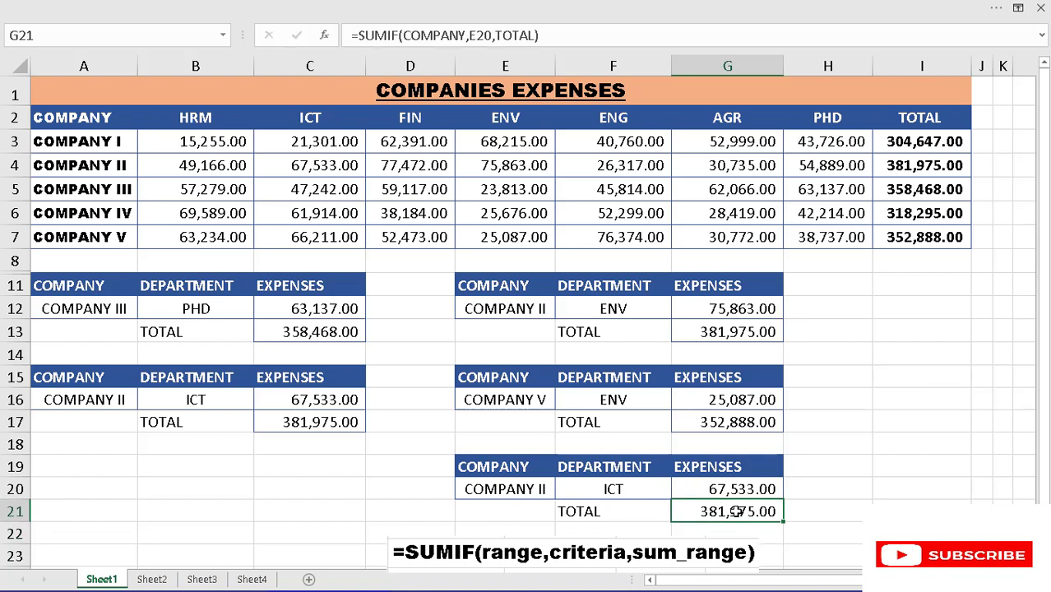
pyautogui.click(536, 488)
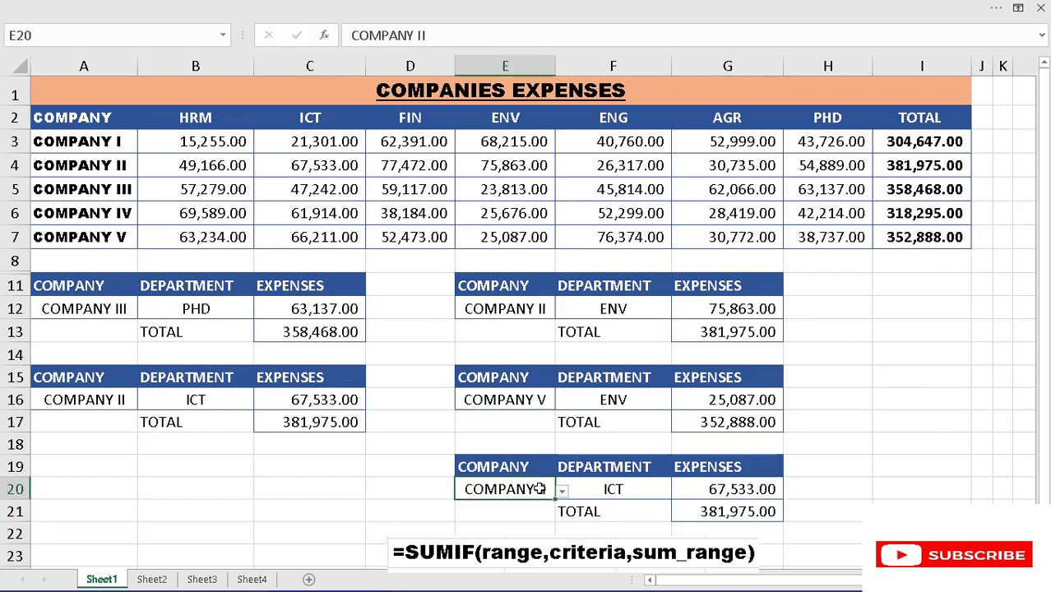
pyautogui.click(739, 489)
pyautogui.click(203, 309)
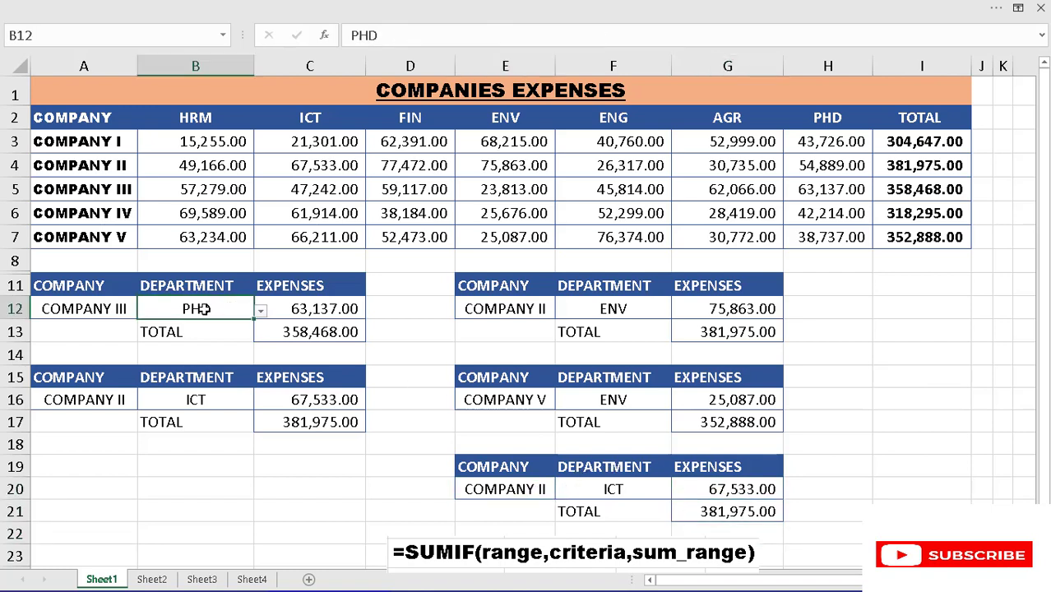
# - Choose COMPANY I in A12 and the FIN department in B12 to test the first lookup table
pyautogui.click(132, 312)
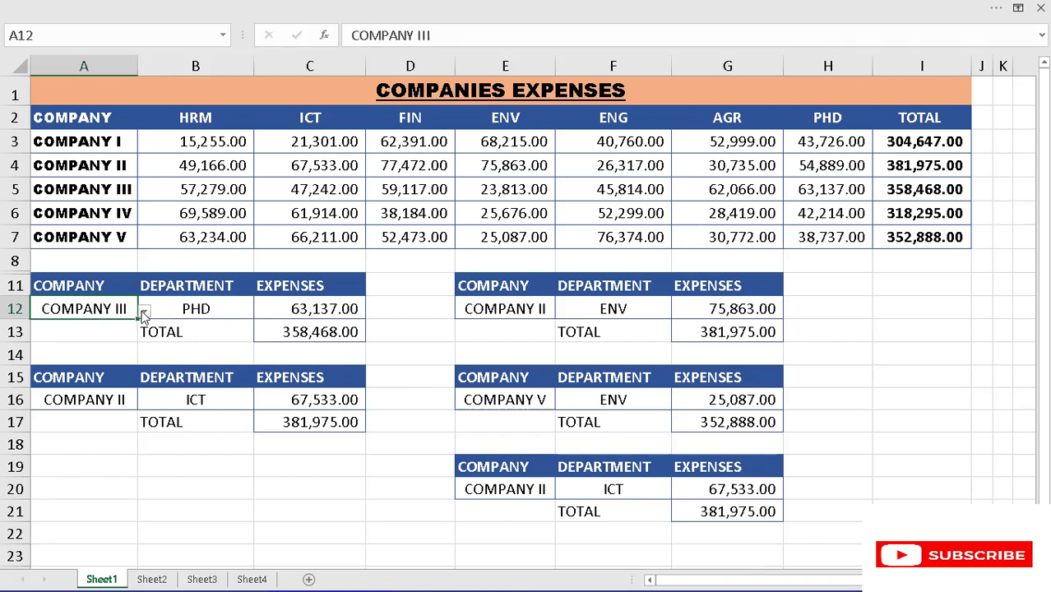
pyautogui.click(143, 311)
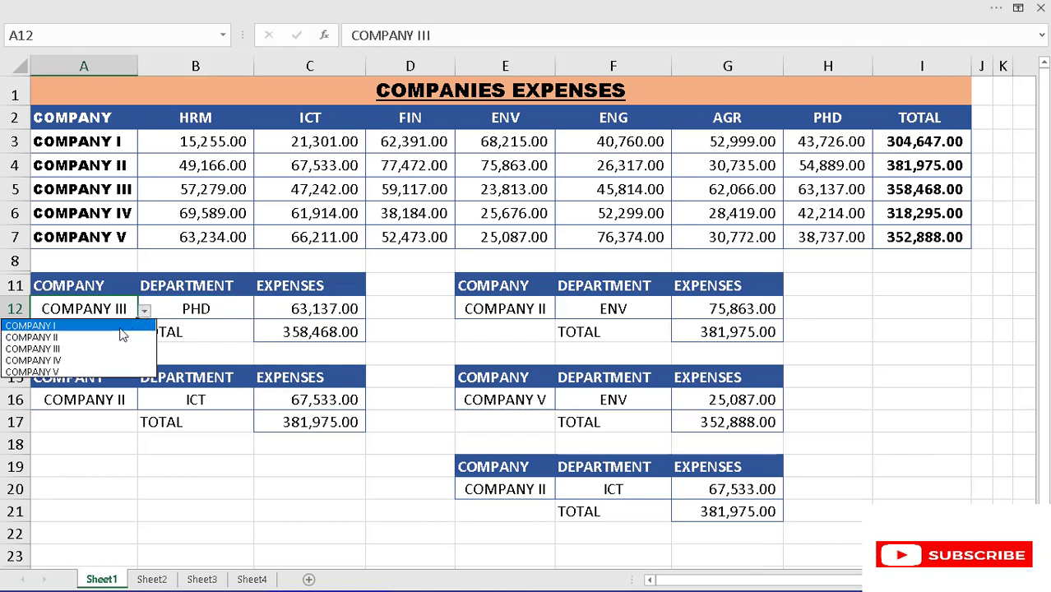
pyautogui.click(120, 327)
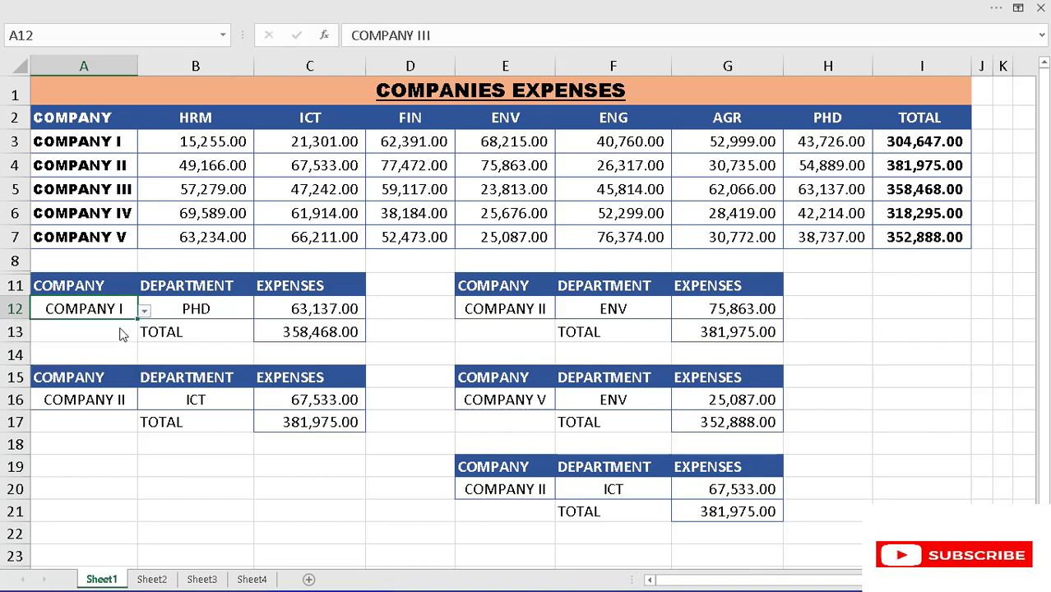
pyautogui.click(225, 309)
pyautogui.click(260, 311)
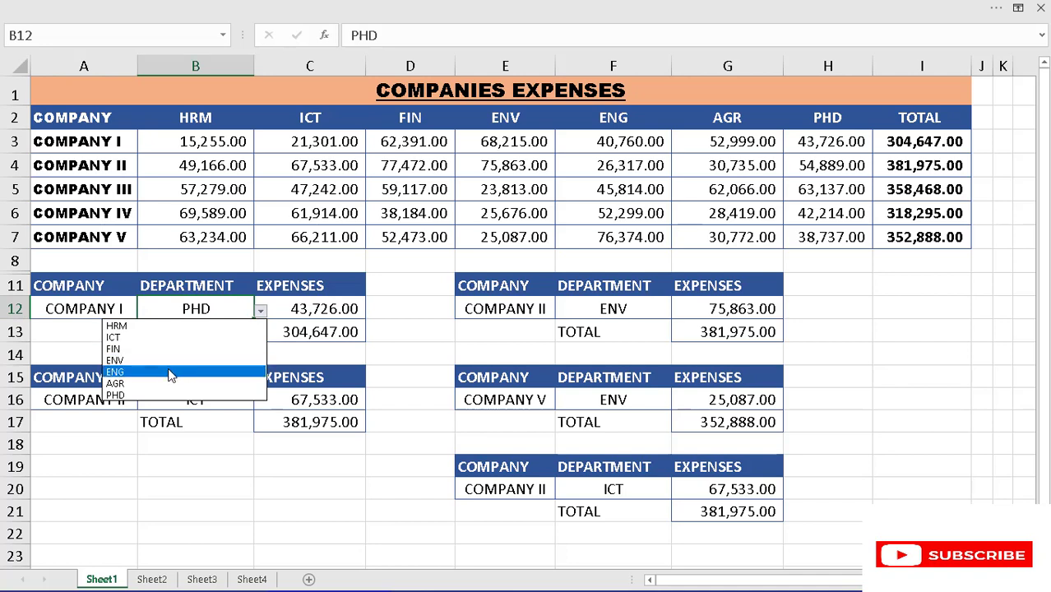
pyautogui.click(148, 349)
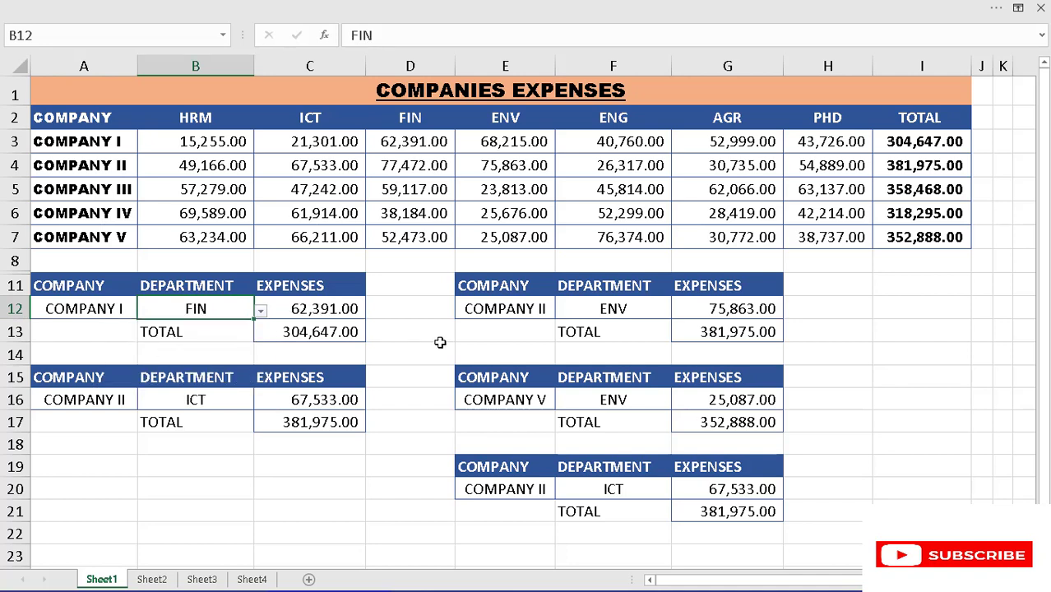
# - Set the lookup in row 12, columns E and F, to COMPANY I and department FIN
pyautogui.click(544, 308)
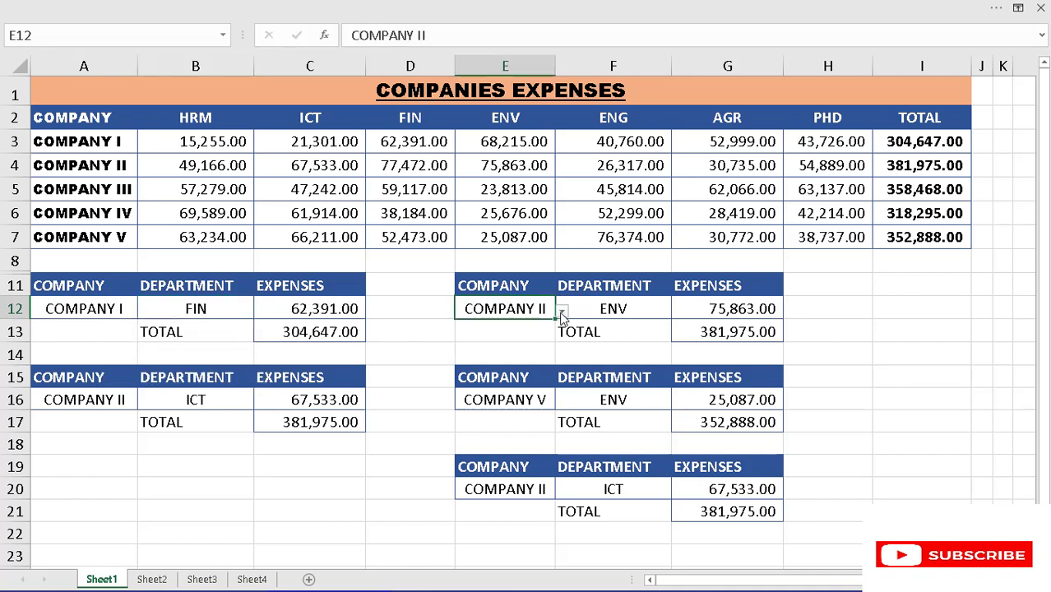
pyautogui.click(561, 313)
pyautogui.click(515, 324)
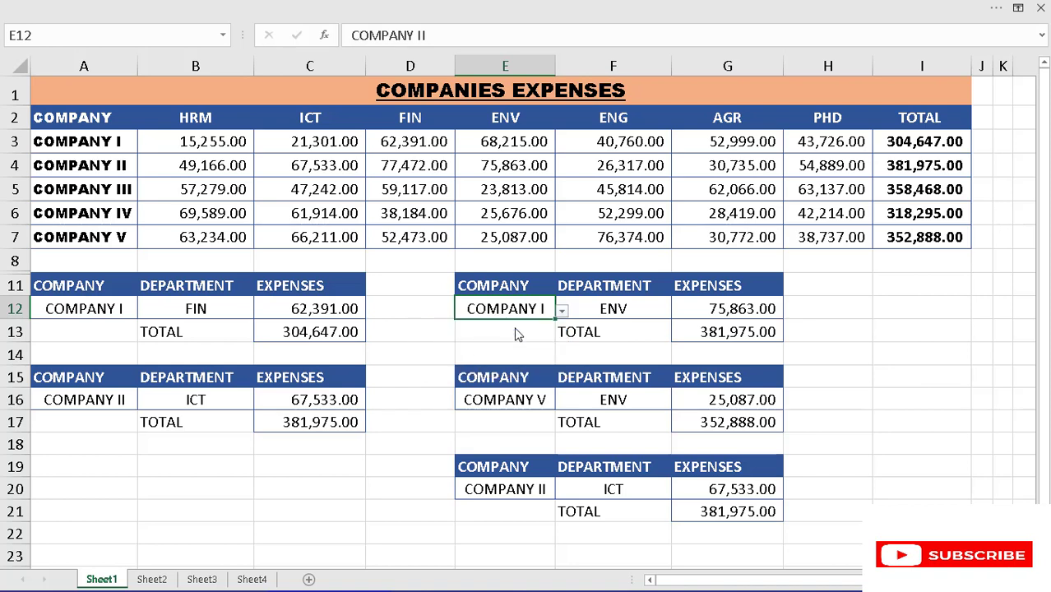
pyautogui.click(639, 307)
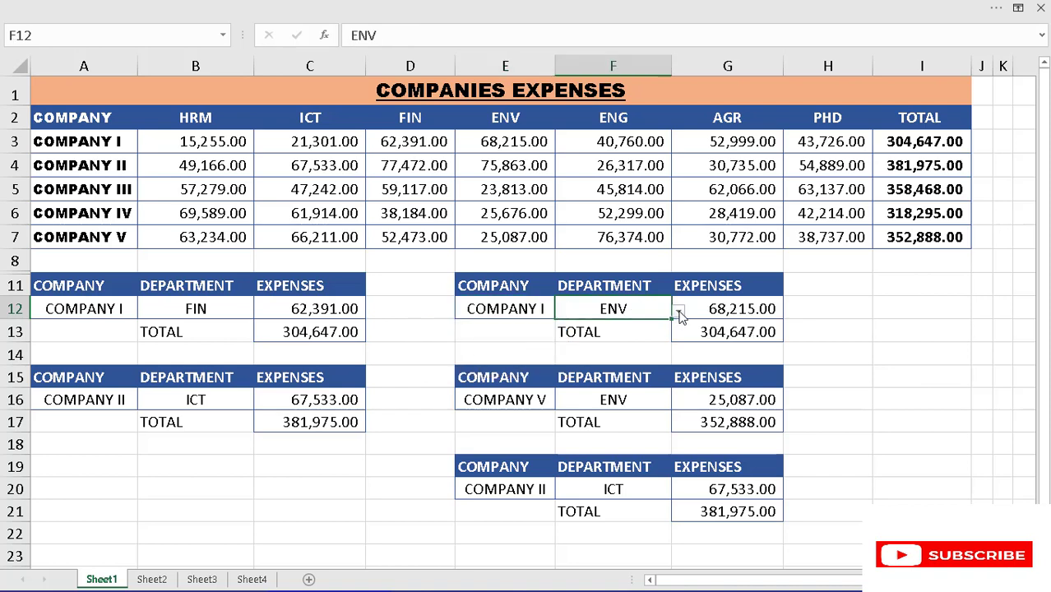
pyautogui.click(679, 311)
pyautogui.click(584, 358)
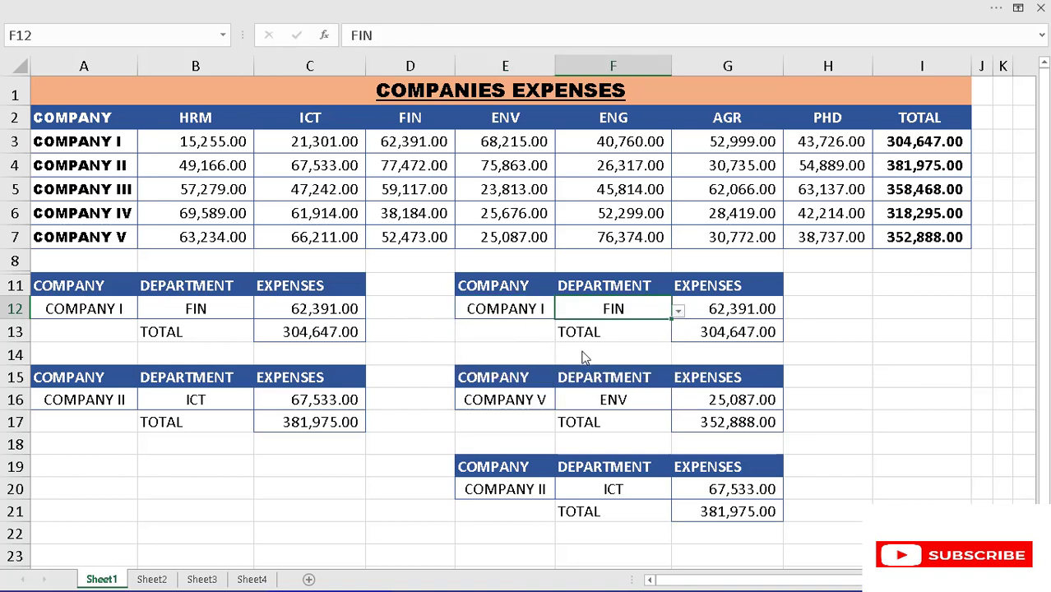
# - Choose COMPANY I in A16 and department FIN in B16
pyautogui.click(118, 403)
pyautogui.click(145, 402)
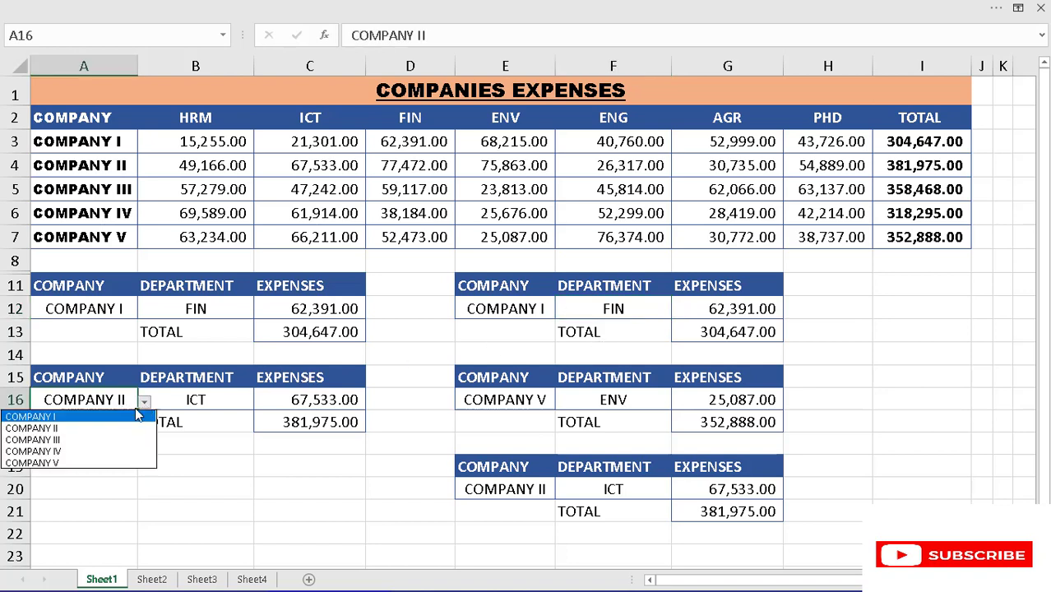
pyautogui.click(99, 418)
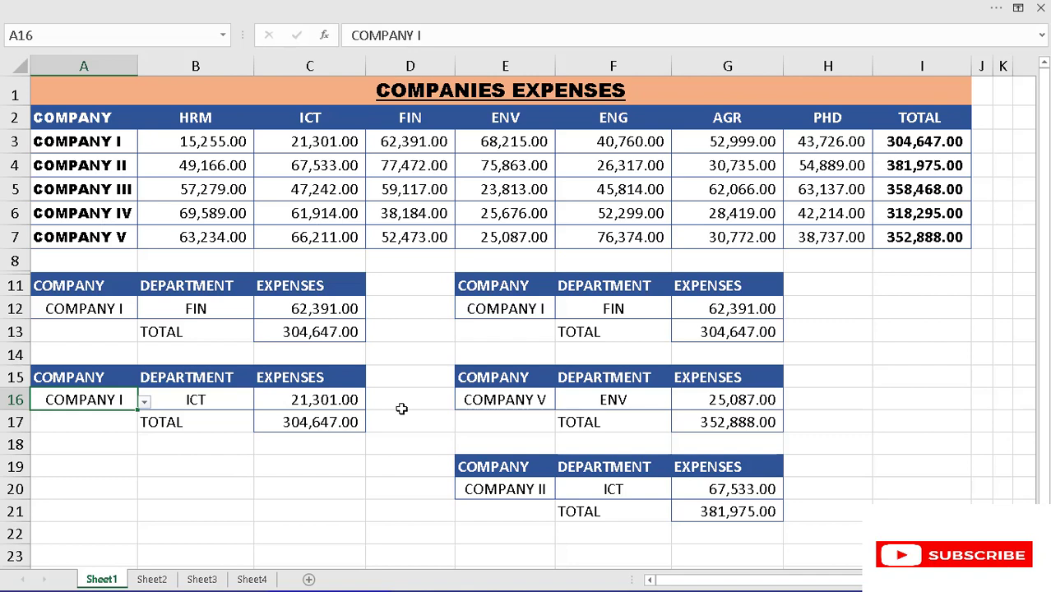
pyautogui.click(223, 401)
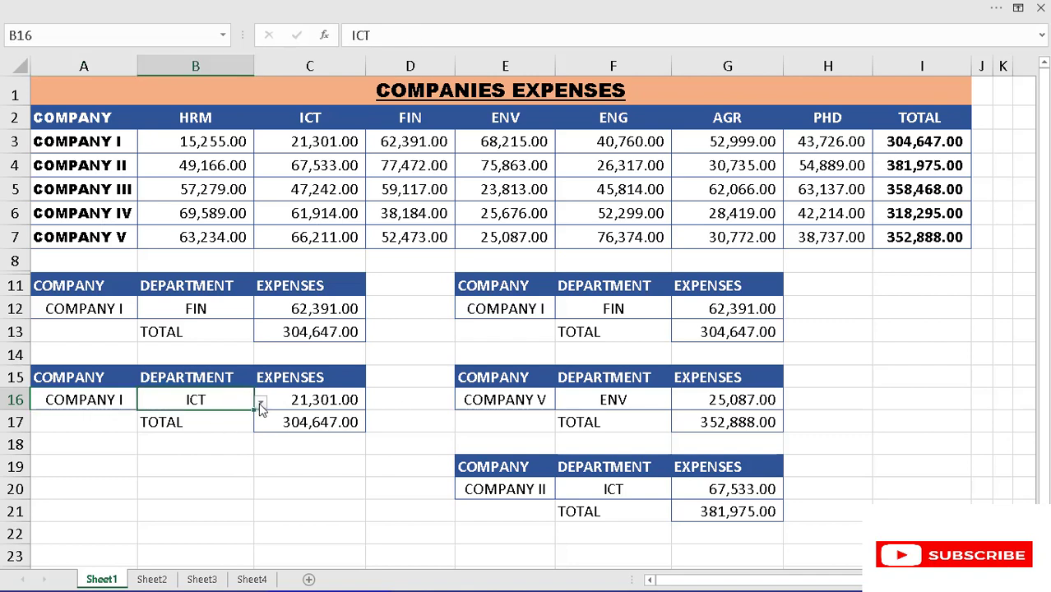
pyautogui.click(260, 402)
pyautogui.click(197, 440)
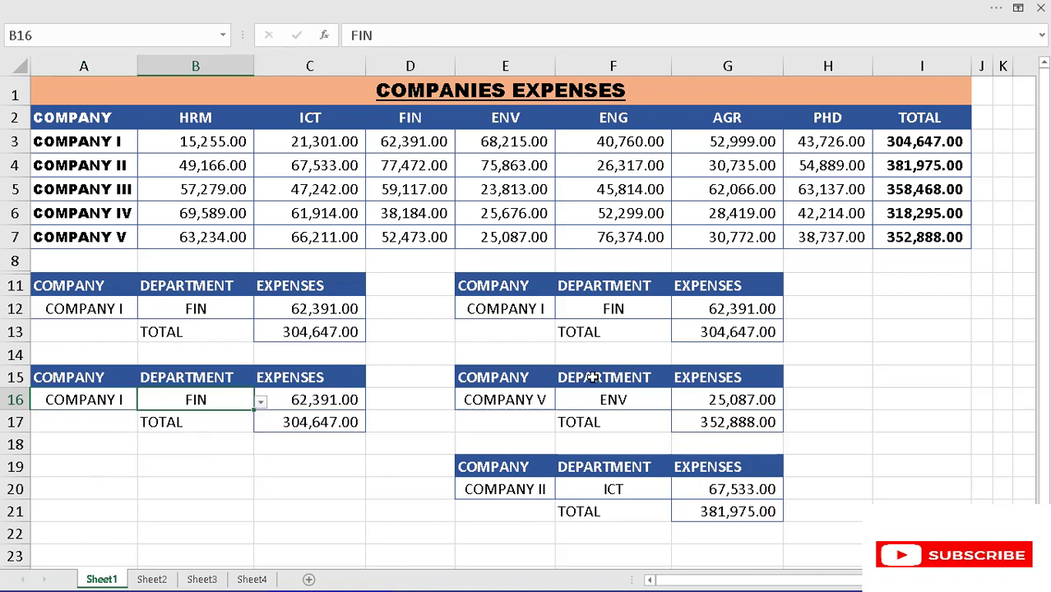
# - Switch the lookup selections in E16 and F16 to COMPANY I and FIN
pyautogui.click(549, 398)
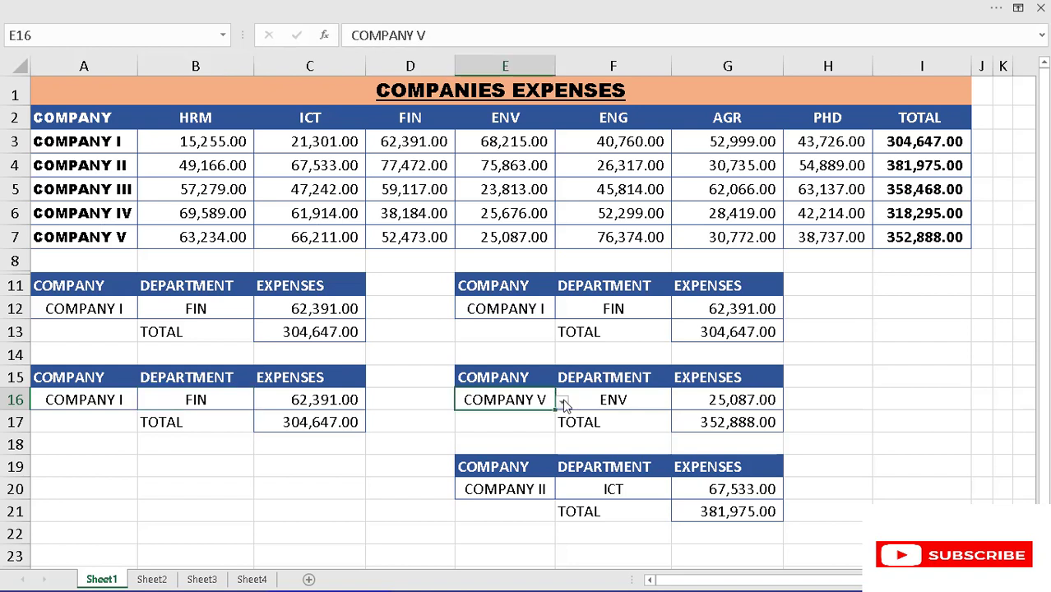
pyautogui.click(563, 403)
pyautogui.click(488, 420)
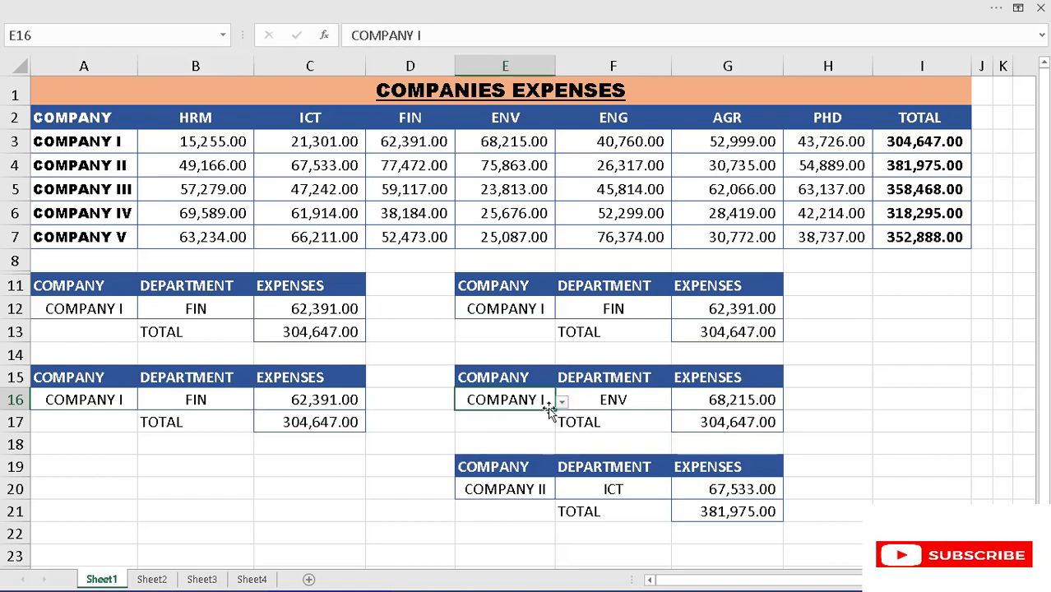
pyautogui.click(629, 396)
pyautogui.click(678, 404)
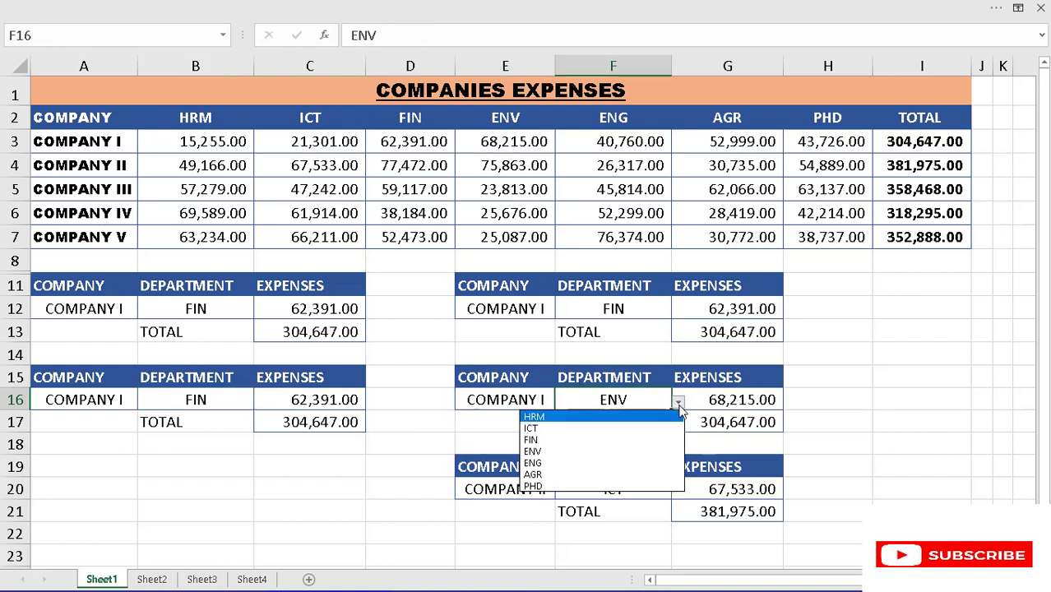
pyautogui.click(580, 445)
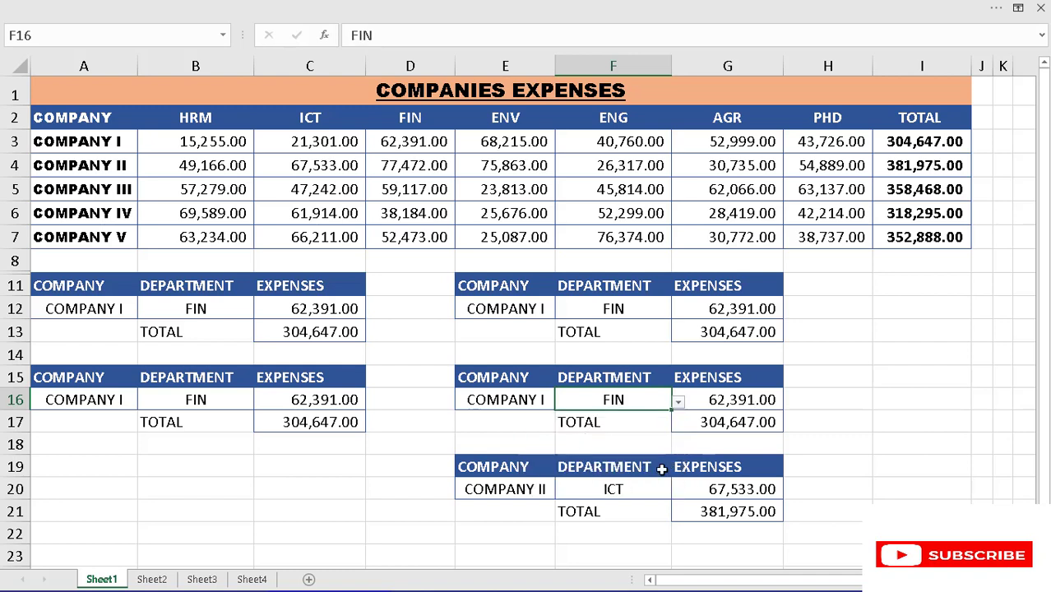
# - Test the SUMIF table by choosing COMPANY I in E20 and department FIN in F20
pyautogui.click(534, 488)
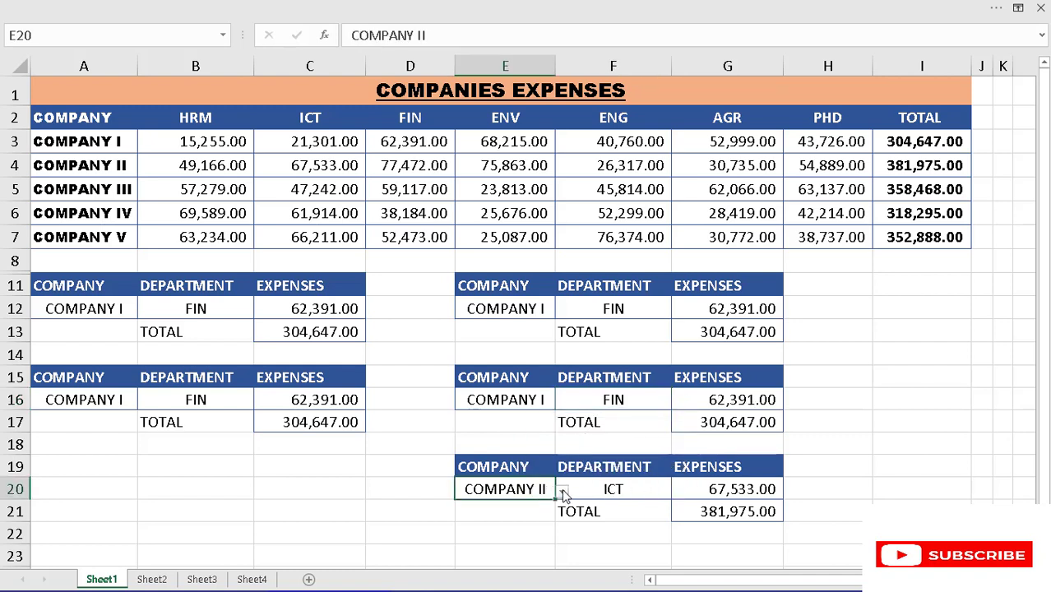
pyautogui.click(562, 491)
pyautogui.click(484, 507)
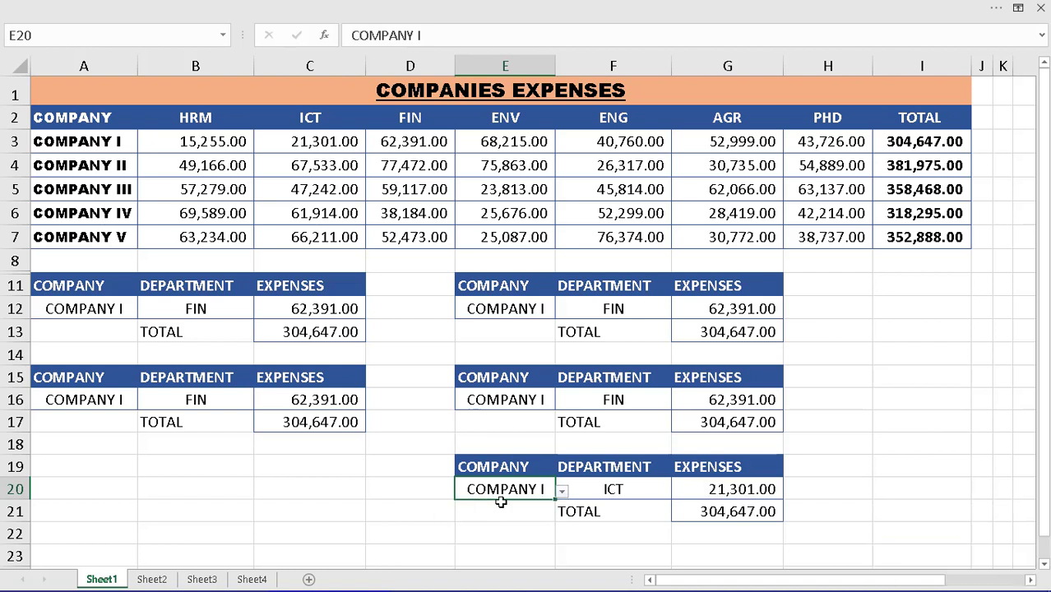
pyautogui.click(637, 487)
pyautogui.click(678, 492)
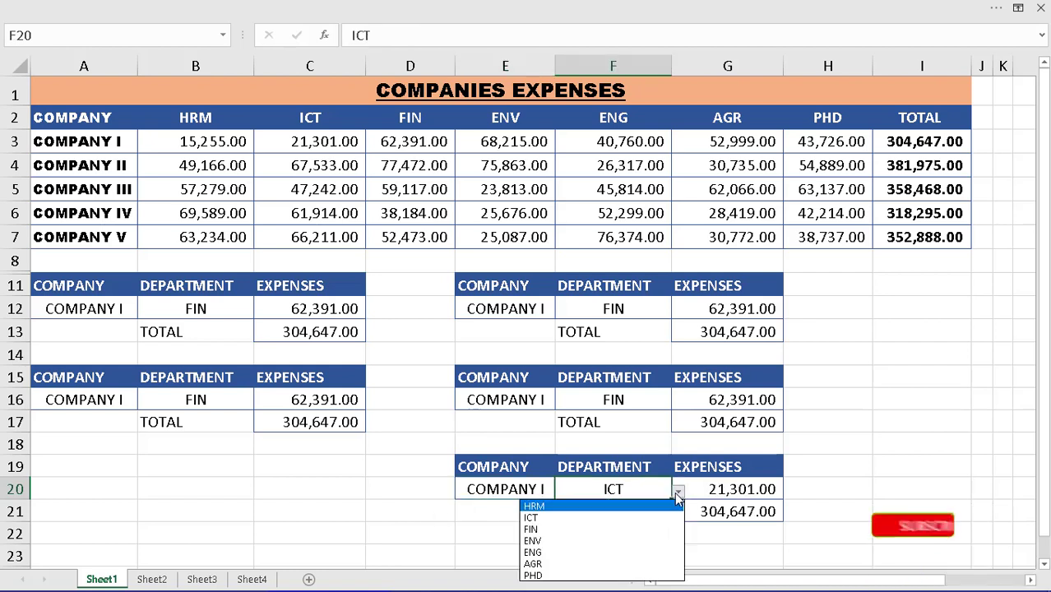
pyautogui.click(558, 530)
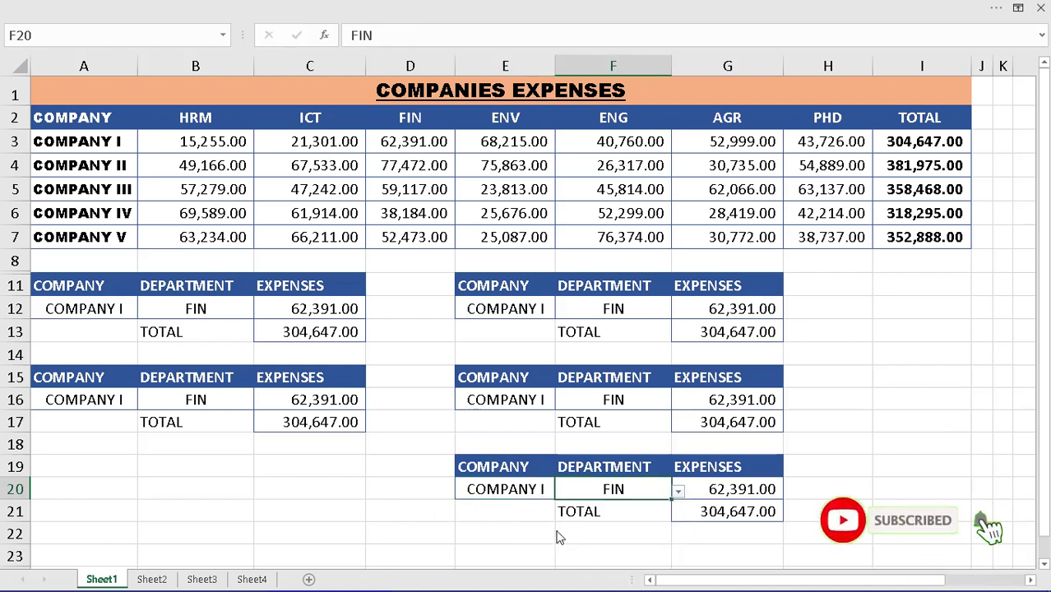